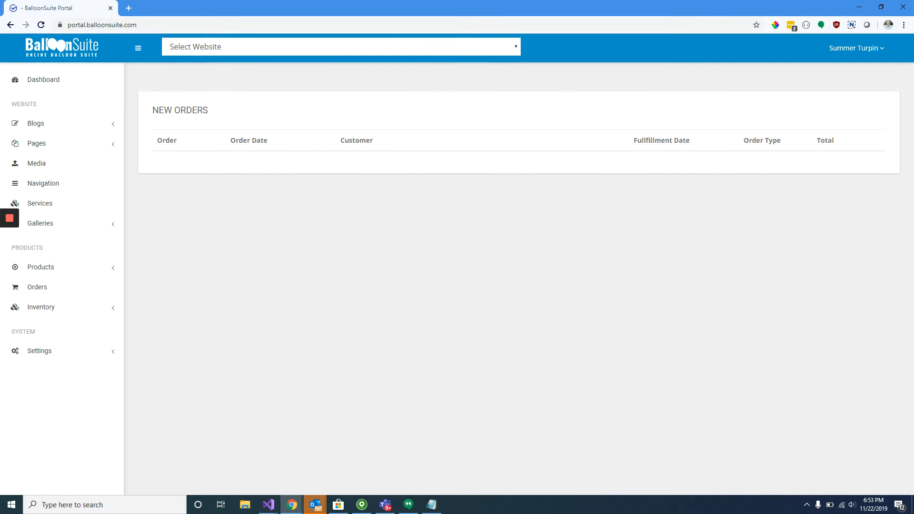
Step: Look over the Website, Products and Settings sections of the site navigation and the dashboard's New Orders list
left_click_drag(51, 103, 12, 104)
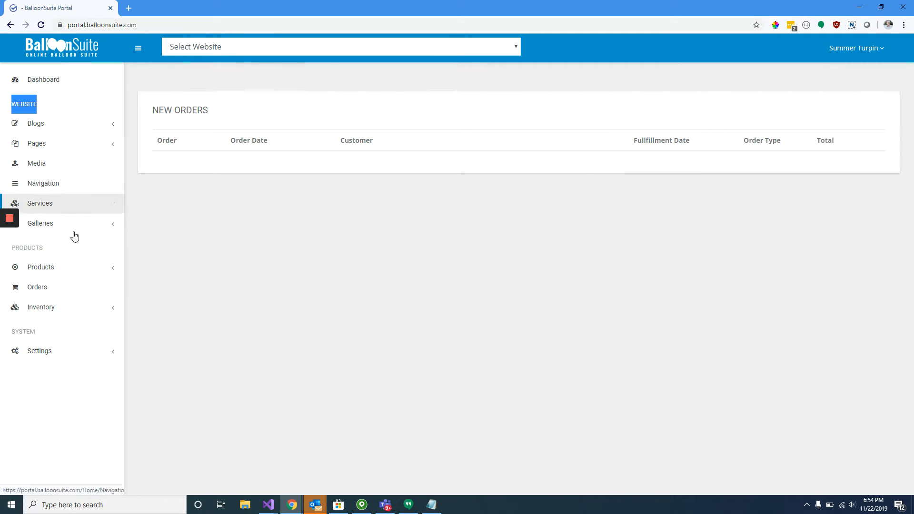
left_click_drag(52, 248, 12, 245)
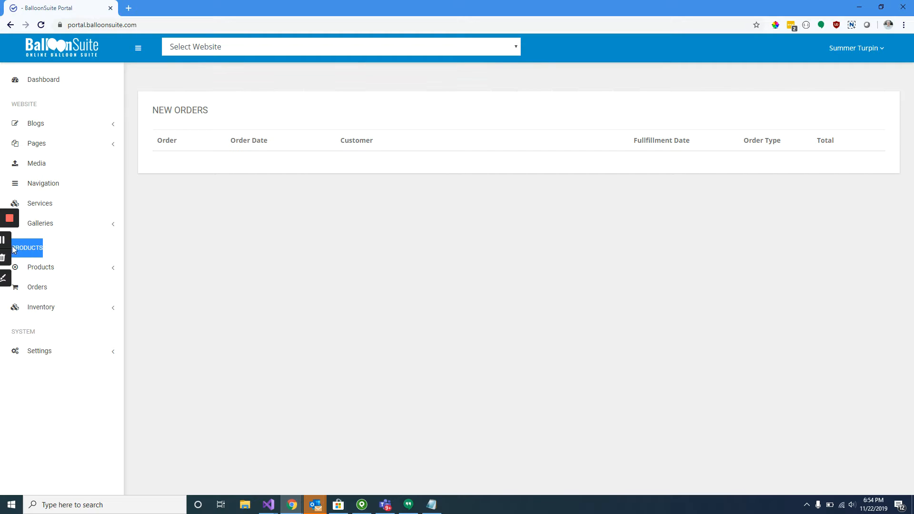
left_click(92, 270)
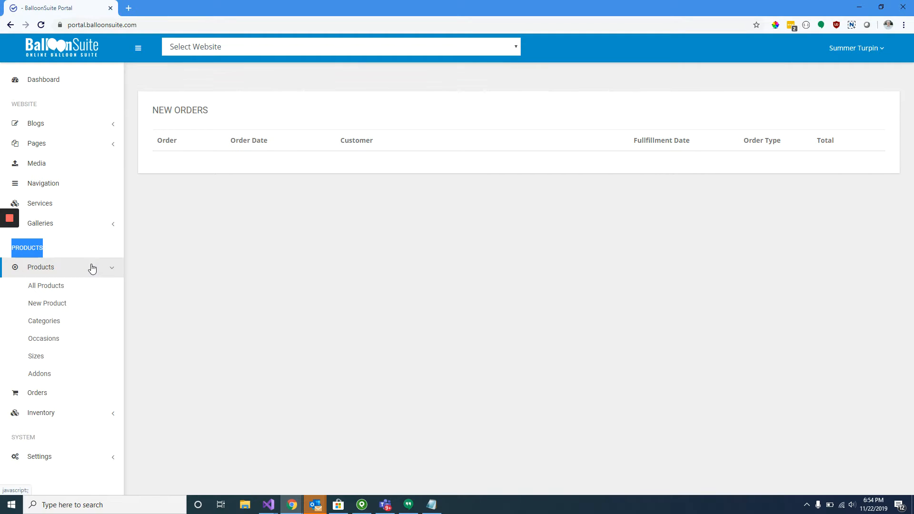
left_click(91, 268)
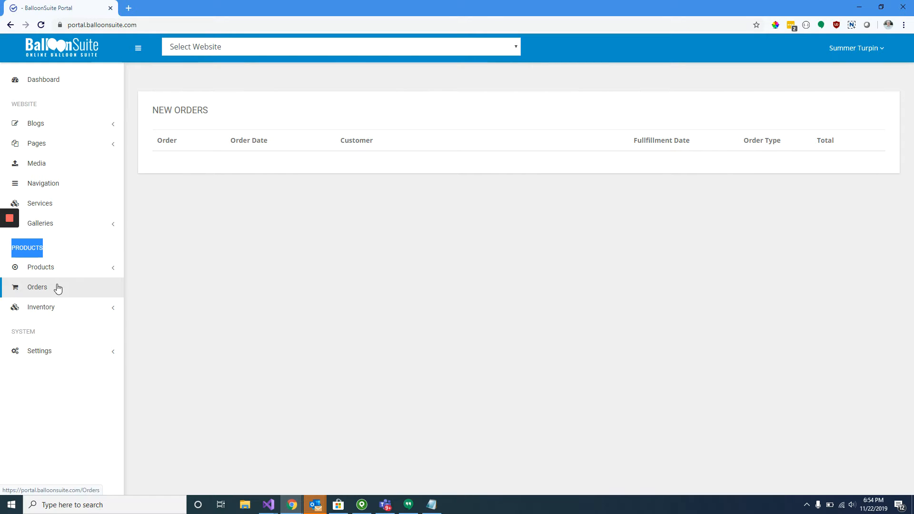
left_click(58, 356)
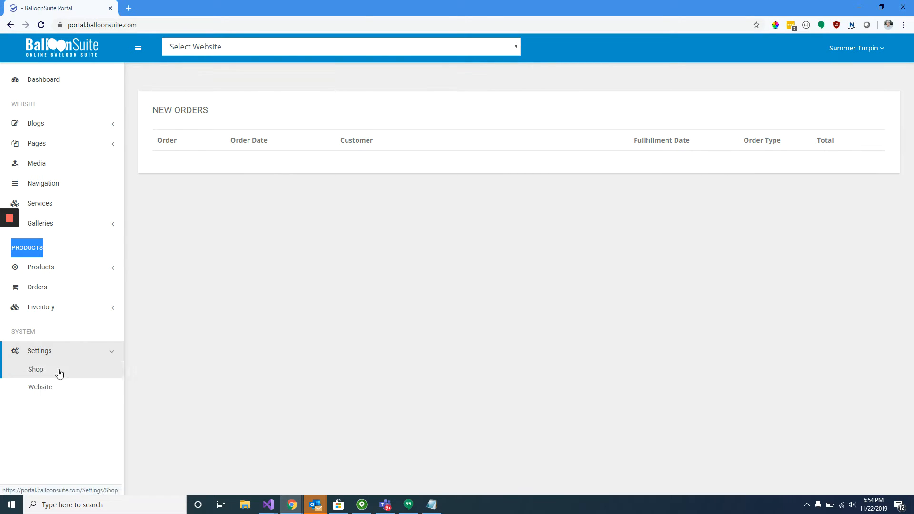
left_click(61, 356)
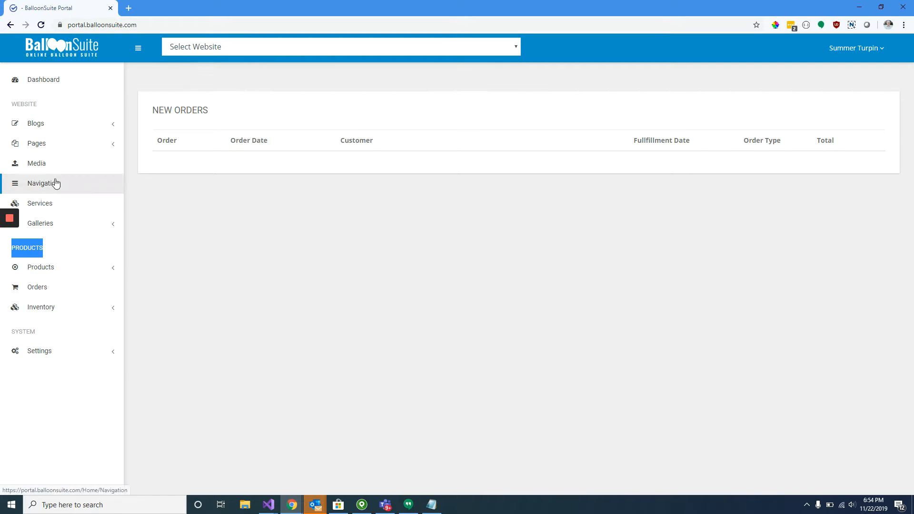
left_click(78, 84)
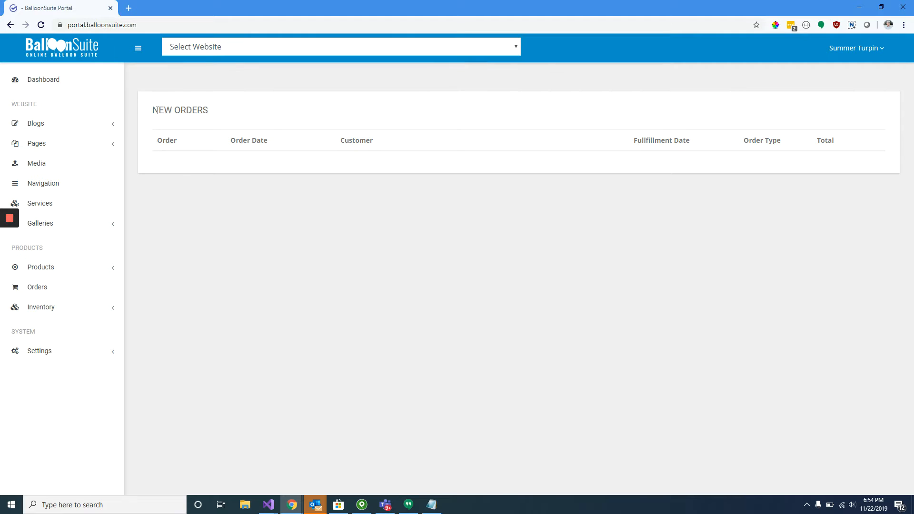
left_click_drag(157, 111, 385, 141)
left_click(252, 207)
Step: Open the blog categories page and review the list of current categories
left_click(73, 125)
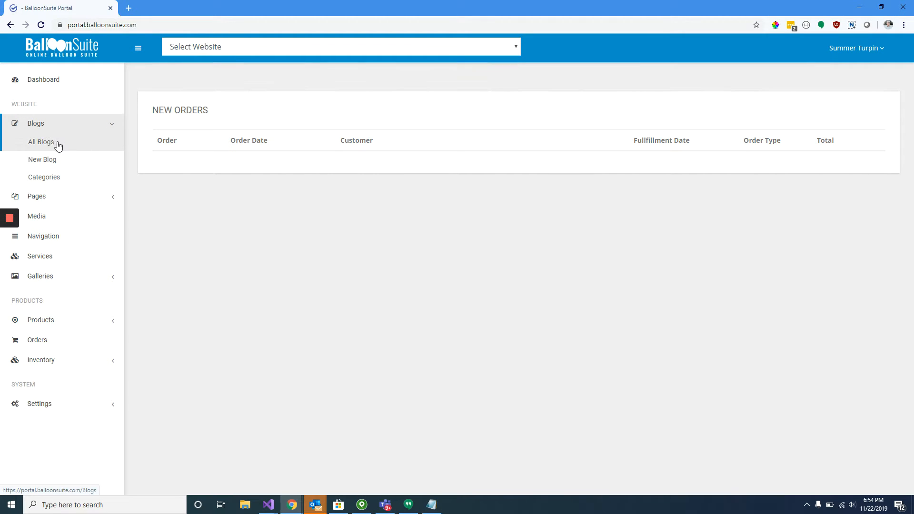
left_click(59, 178)
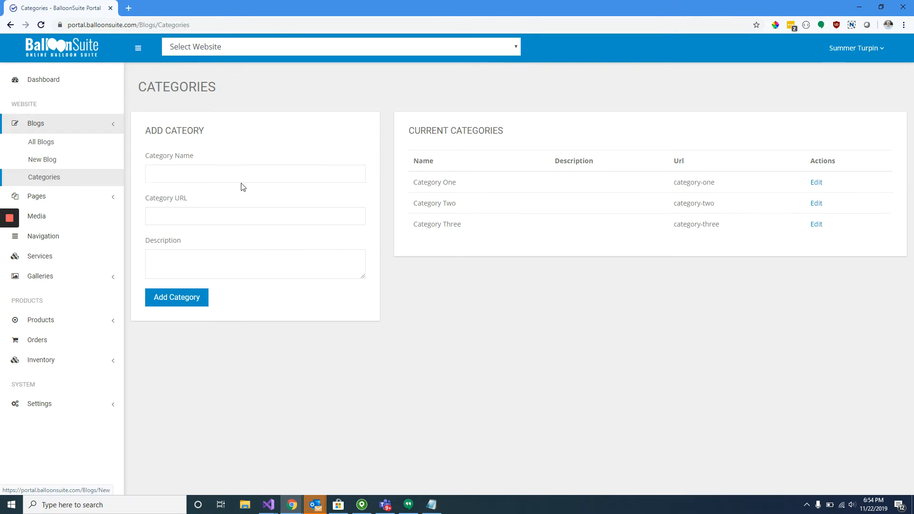
left_click_drag(407, 180, 414, 228)
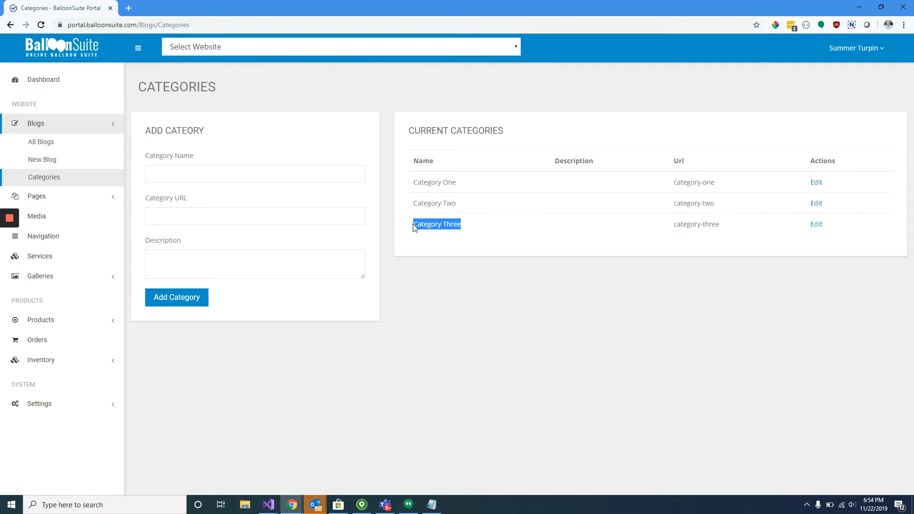
Step: Enter Category Four as the new blog category's name and check the category URL
left_click(211, 167)
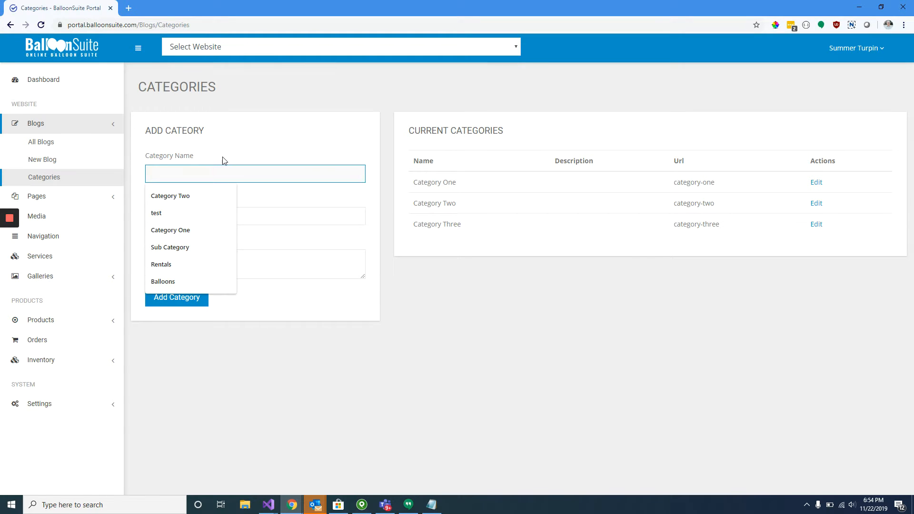
left_click(223, 157)
left_click(198, 216)
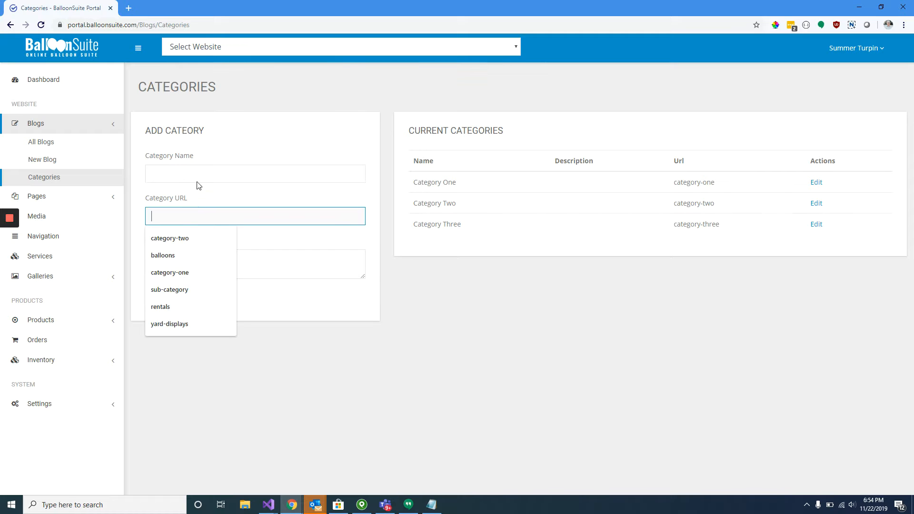
left_click(200, 170)
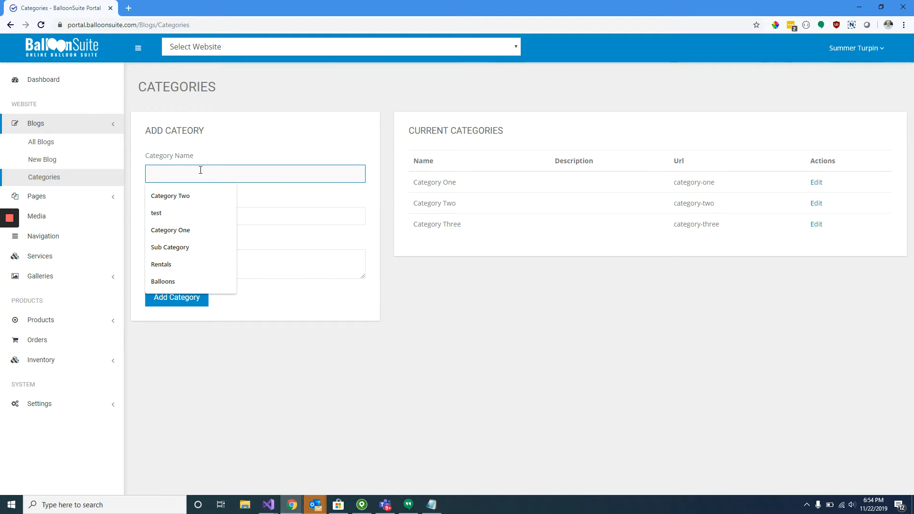
type("Category Four")
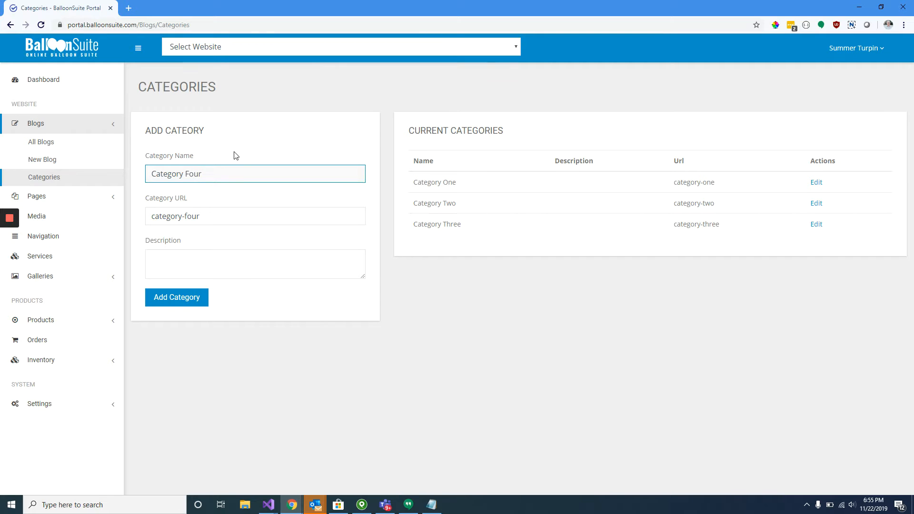
left_click_drag(209, 216, 161, 51)
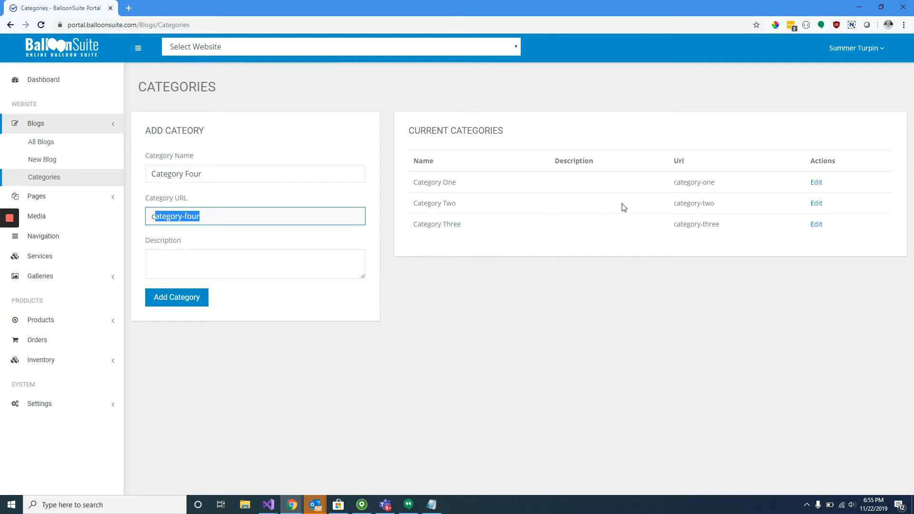
Step: View the edit form for Category One and close it without making changes
left_click(817, 184)
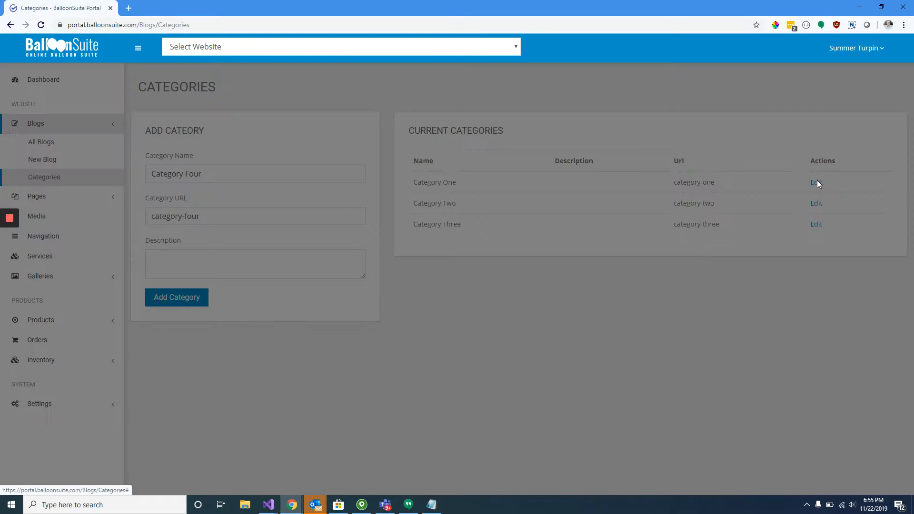
left_click(432, 128)
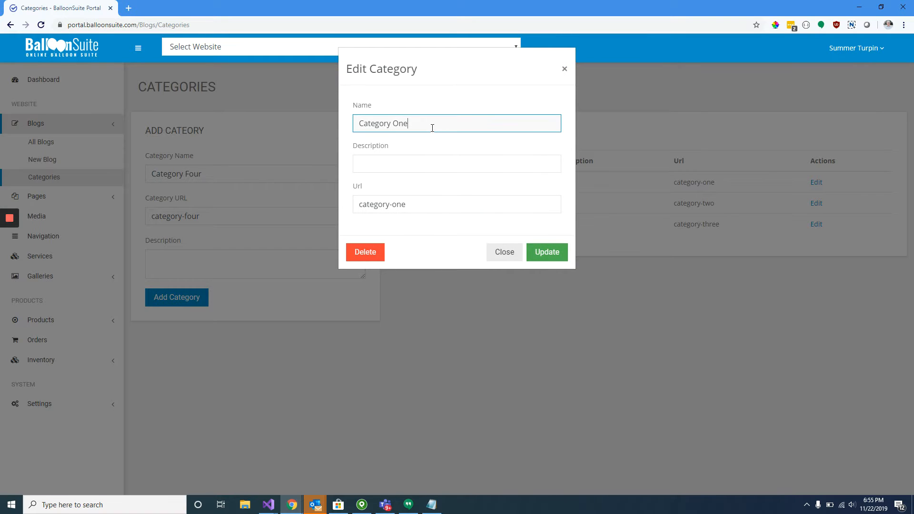
left_click(495, 254)
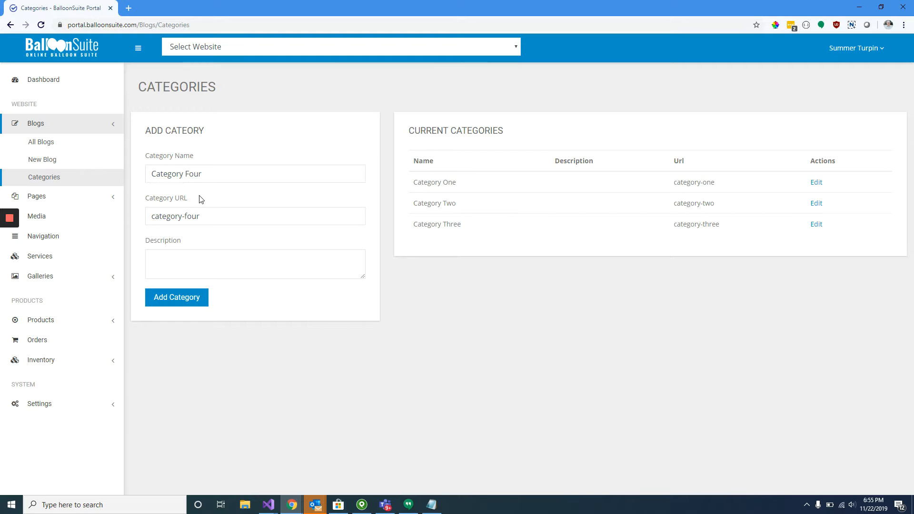
Step: Start a new blog post with the title "Title" and the body text "Content"
left_click(82, 145)
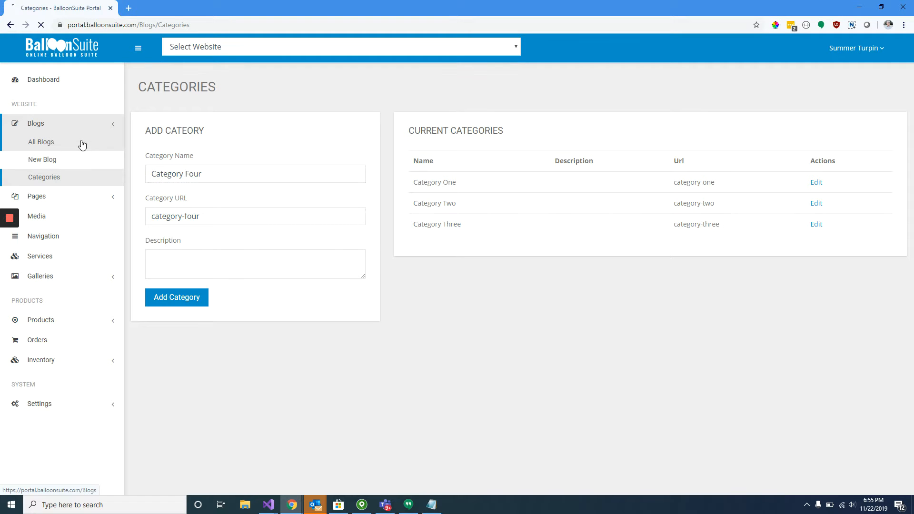
left_click(57, 161)
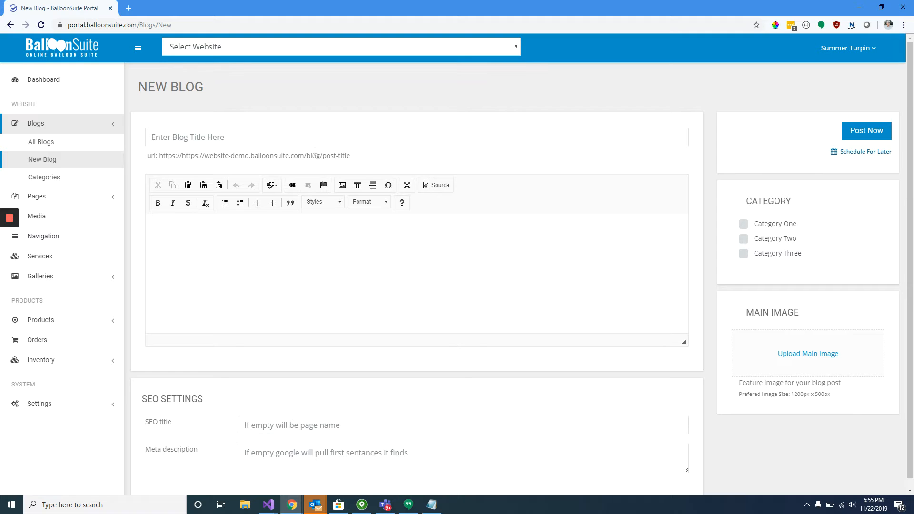
left_click(269, 143)
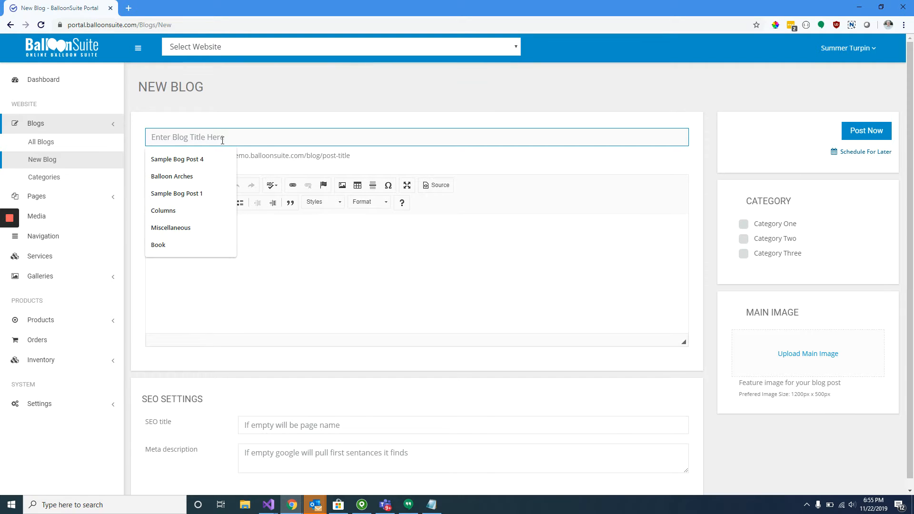
type("Title")
key("Tab")
key("Tab")
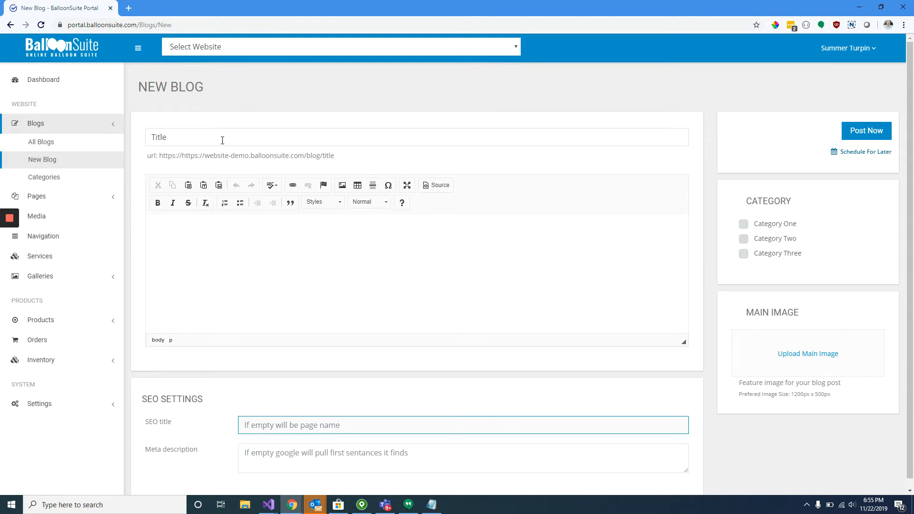
key("shift+Tab")
type("Content")
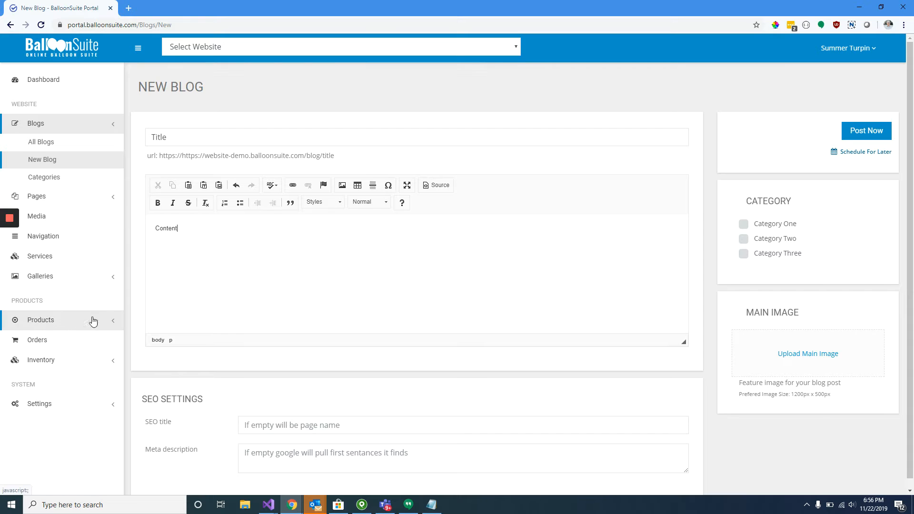
Step: Format the word "Content" in the blog body as Heading 1
left_click(189, 231)
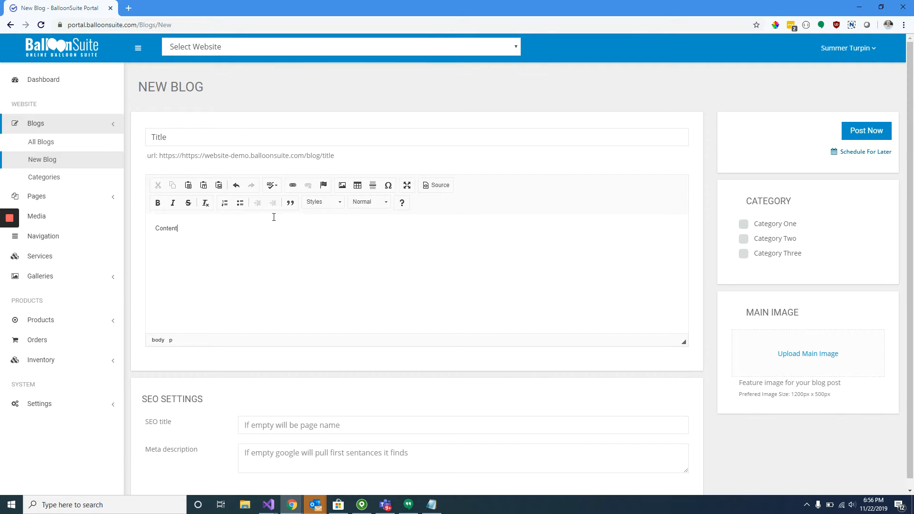
double_click(171, 229)
left_click(370, 204)
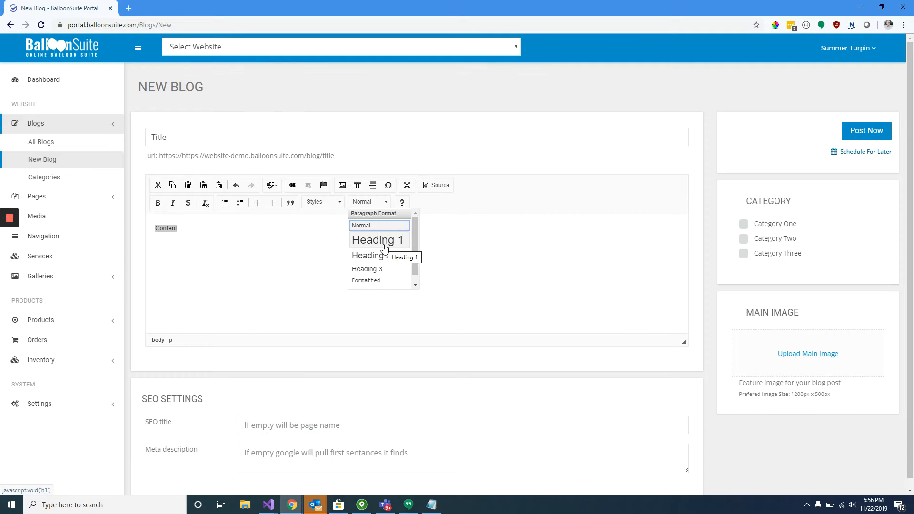
scroll(387, 253, "down", 1)
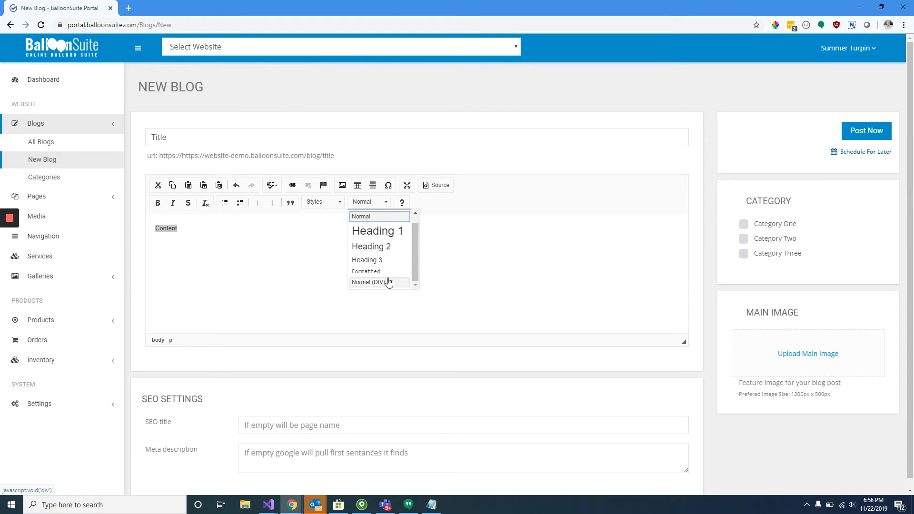
left_click(381, 232)
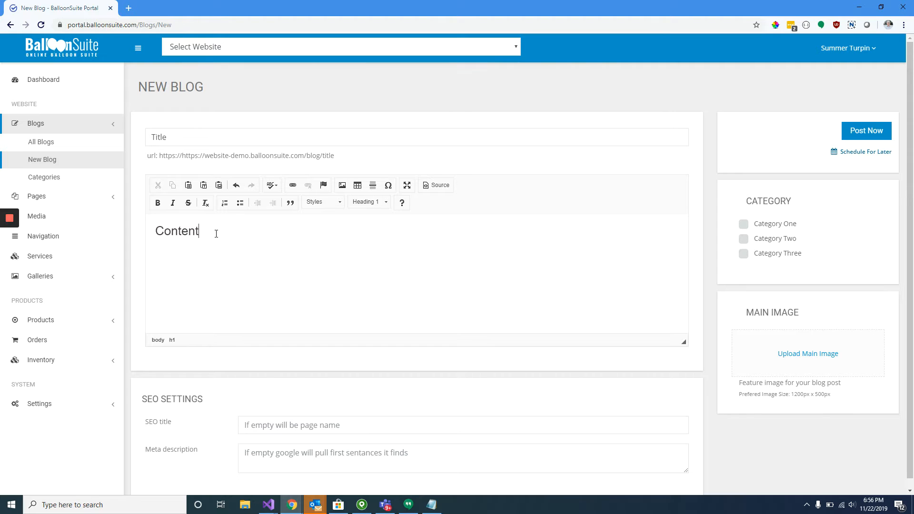
Step: Add the paragraph "asdfasdfasdf asdf asd fasdf fasdf asdfa" below the heading and make its first word bold
key("Return")
type("asdfasdfasdf asdf asd fasdf fasdf asdfa")
double_click(182, 251)
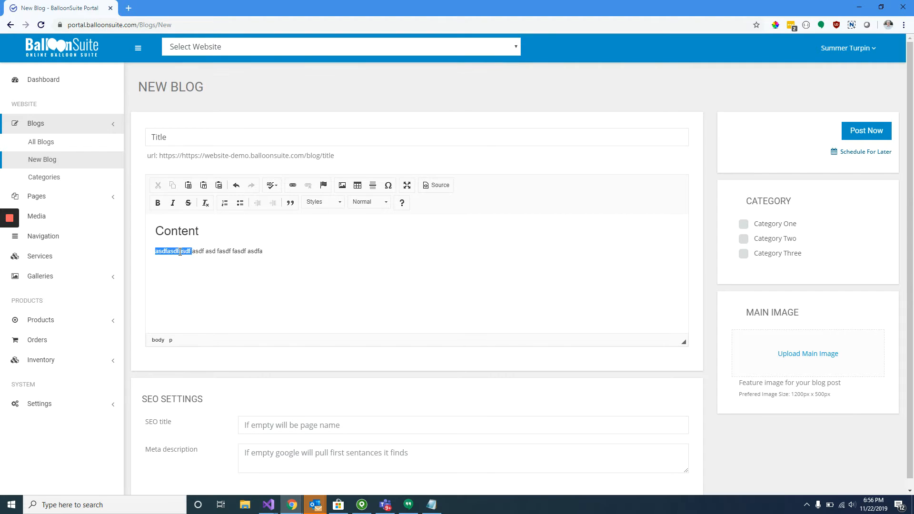
left_click(158, 204)
key("ctrl+b")
key("ctrl+b")
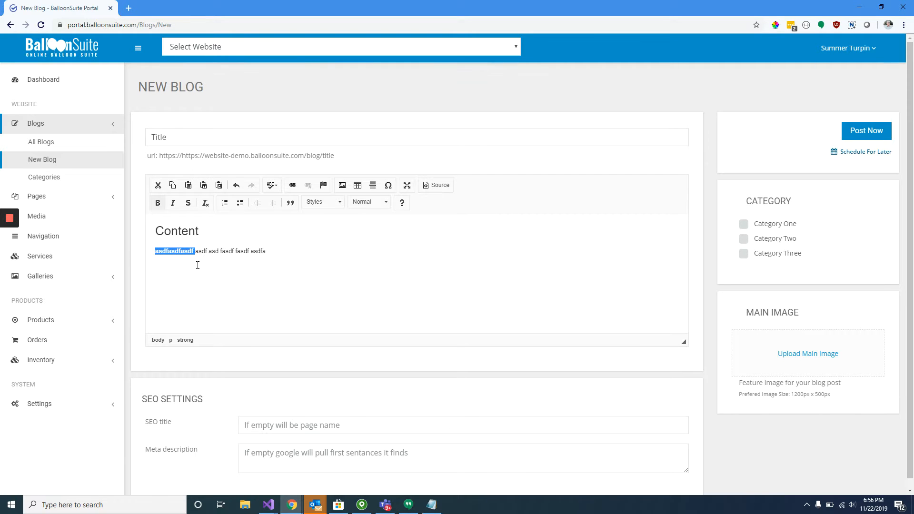
left_click(174, 252)
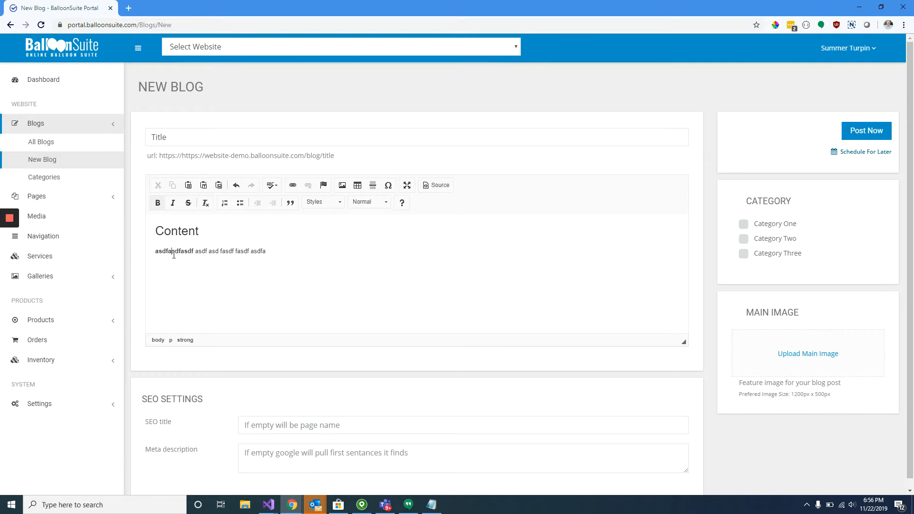
Step: Underline the word "asd" and italicize the first "fasdf" in the paragraph
double_click(214, 251)
left_click(254, 280)
double_click(223, 251)
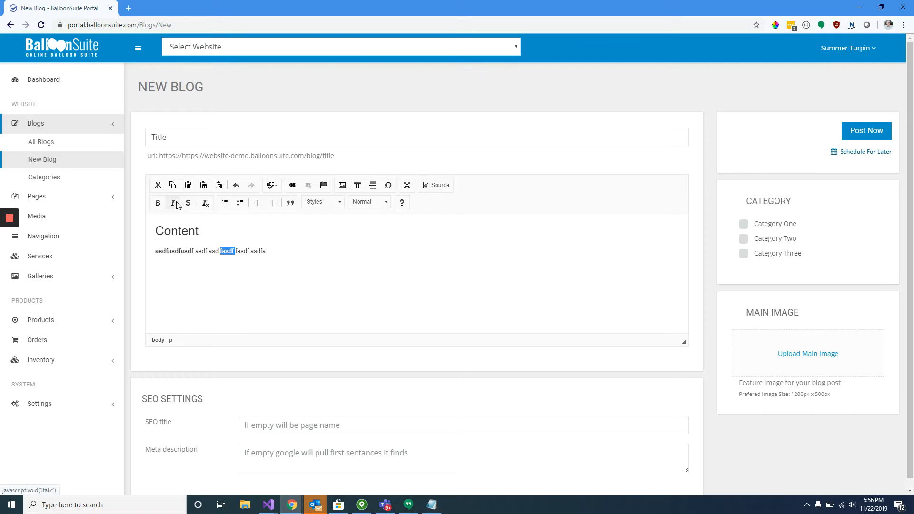
Step: Apply strikethrough to the second "fasdf" in the paragraph
double_click(242, 251)
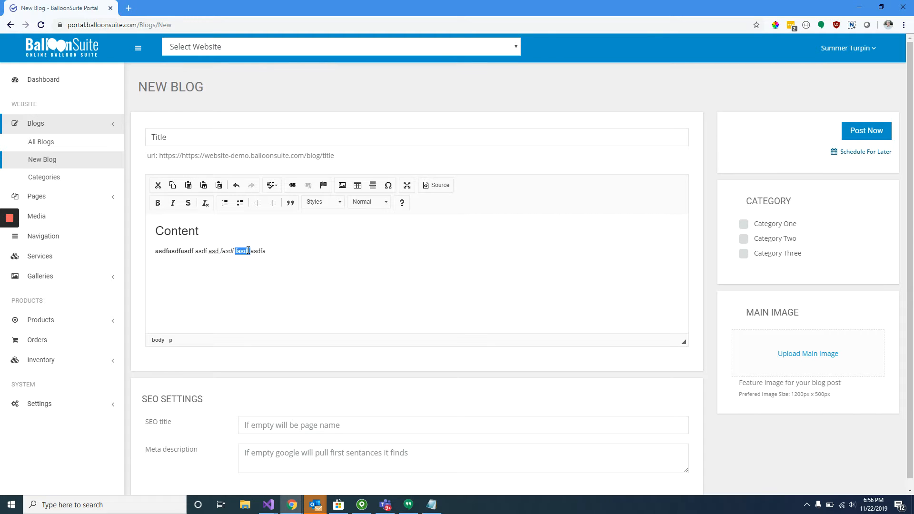
left_click(189, 203)
left_click(225, 251)
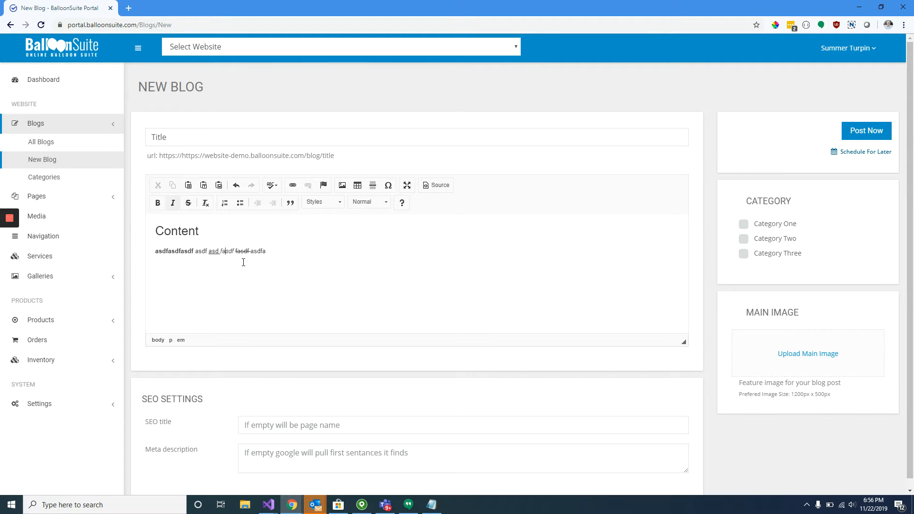
Step: Remove the formatting from the struck-through "fasdf" in the paragraph
double_click(261, 241)
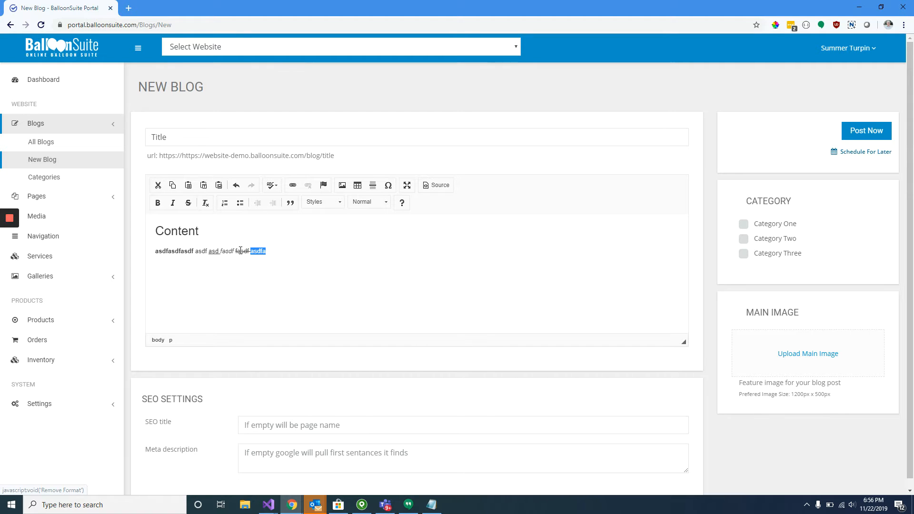
double_click(242, 251)
left_click(206, 203)
left_click(245, 256)
left_click(273, 253)
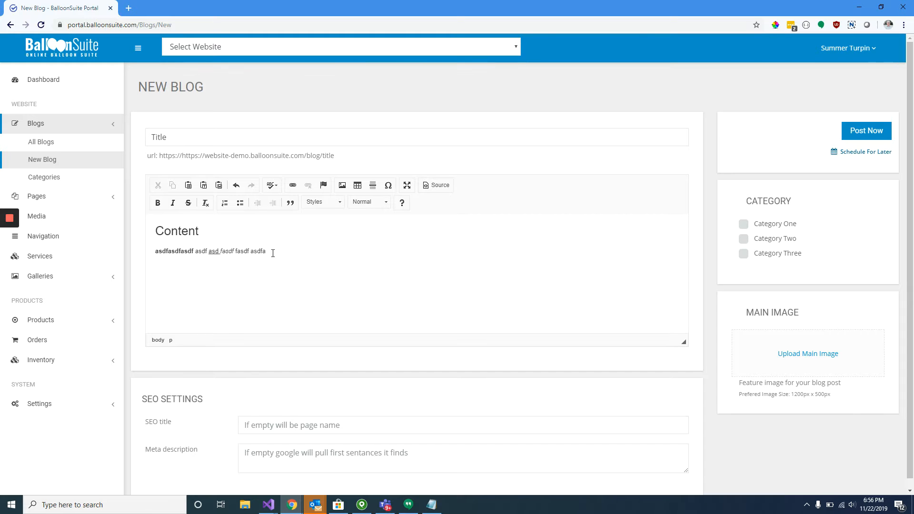
Step: Add the lines "One", "Two" and "Three" below the paragraph and turn them into a numbered list
key("BackSpace")
key("BackSpace")
key("BackSpace")
key("BackSpace")
type("One ")
type("Two")
left_click_drag(157, 283, 172, 314)
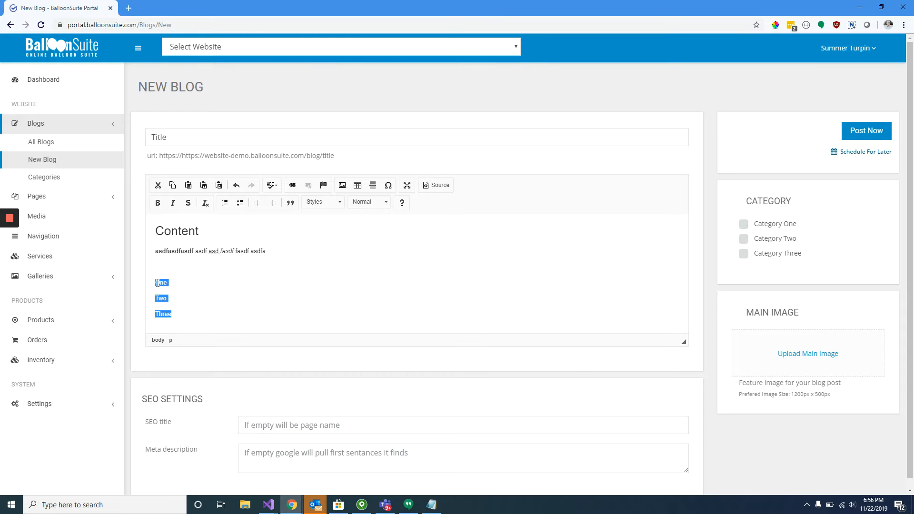
left_click(225, 202)
left_click(214, 301)
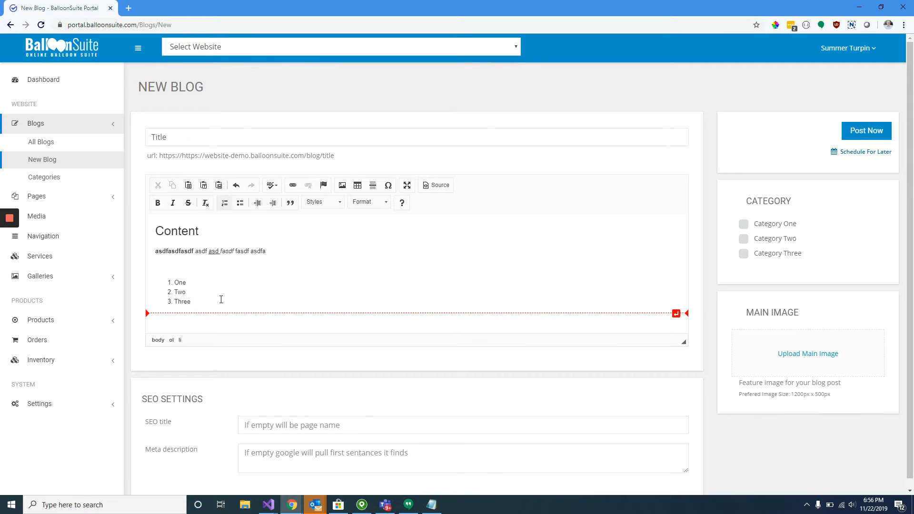
Step: Extend the numbered list with the items "Four" and "Five" and end the list
key("Return")
key("Return")
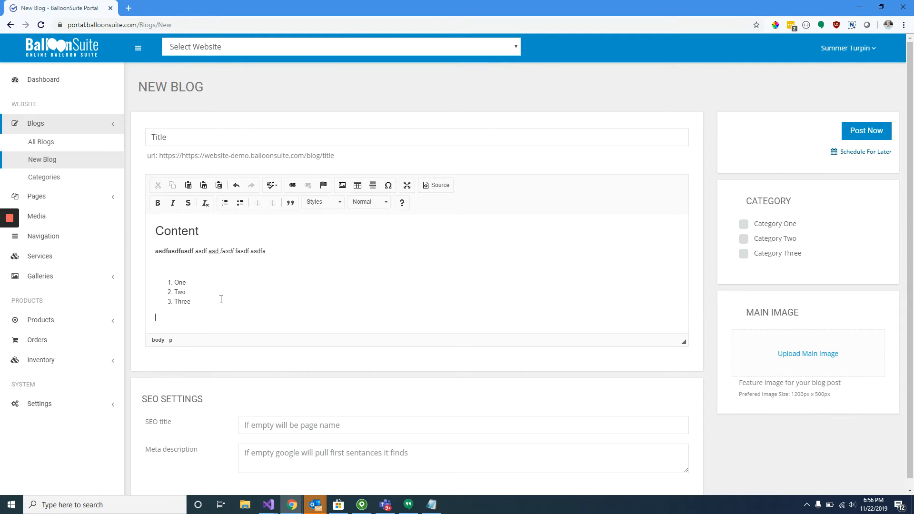
key("BackSpace")
key("BackSpace")
type("ur")
key("Return")
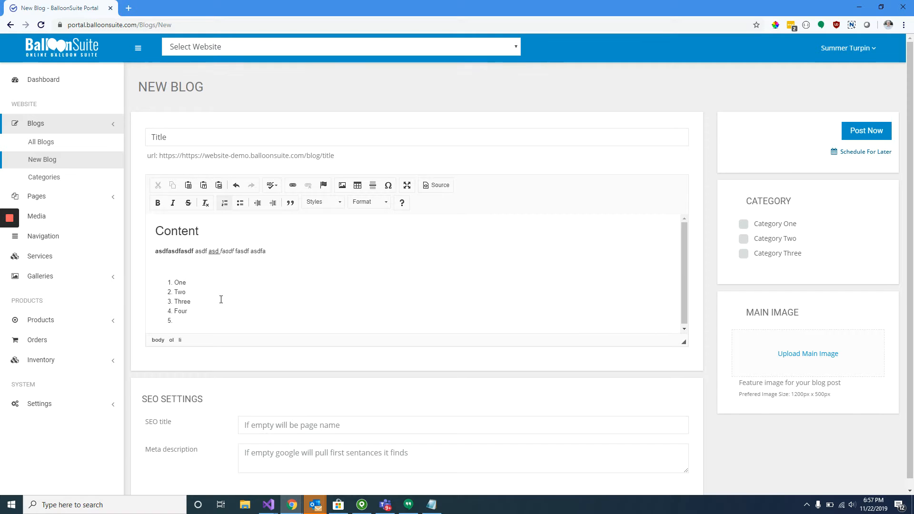
type("Five")
key("Return")
key("Return")
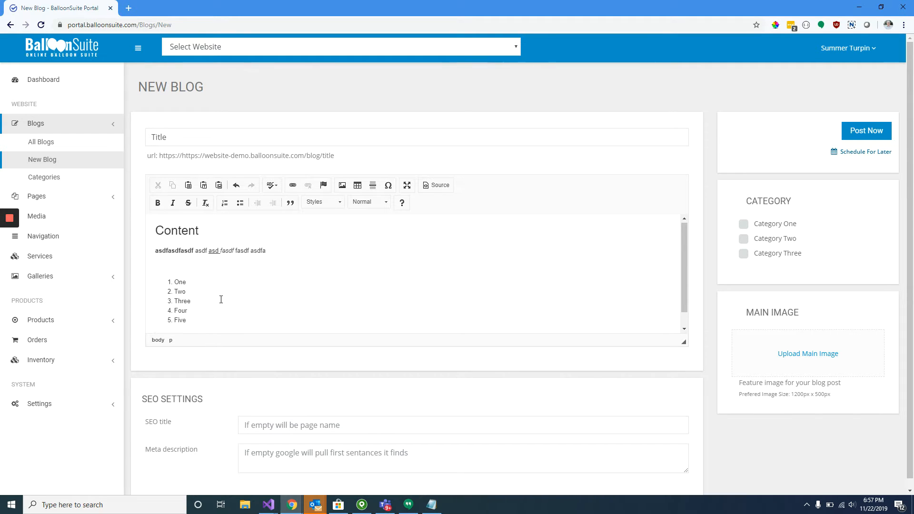
Step: Add a bulleted list with the items "One", "Two" and "Three" below the numbered list
type("One")
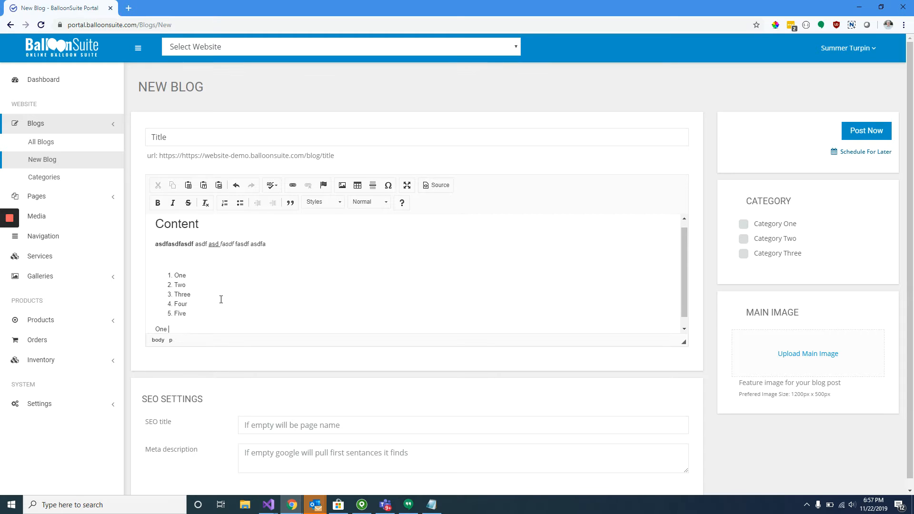
left_click(241, 203)
key("Return")
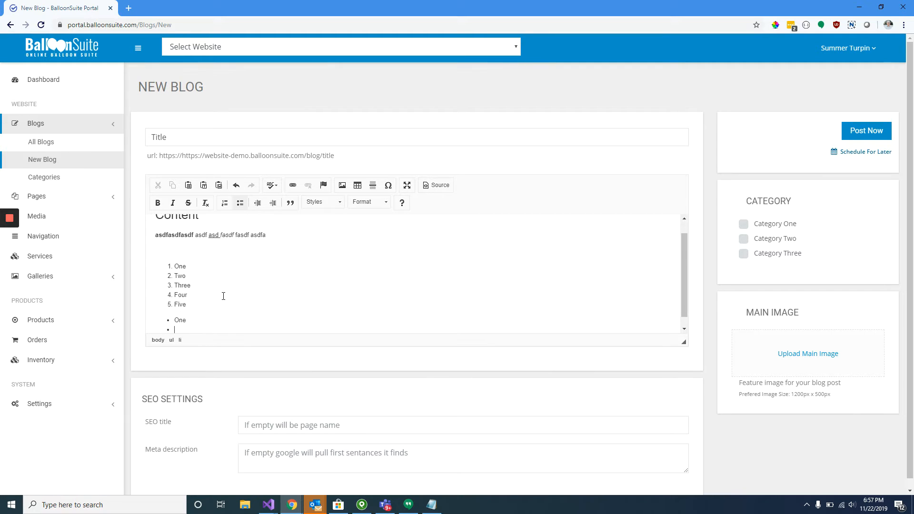
type("Two")
key("Return")
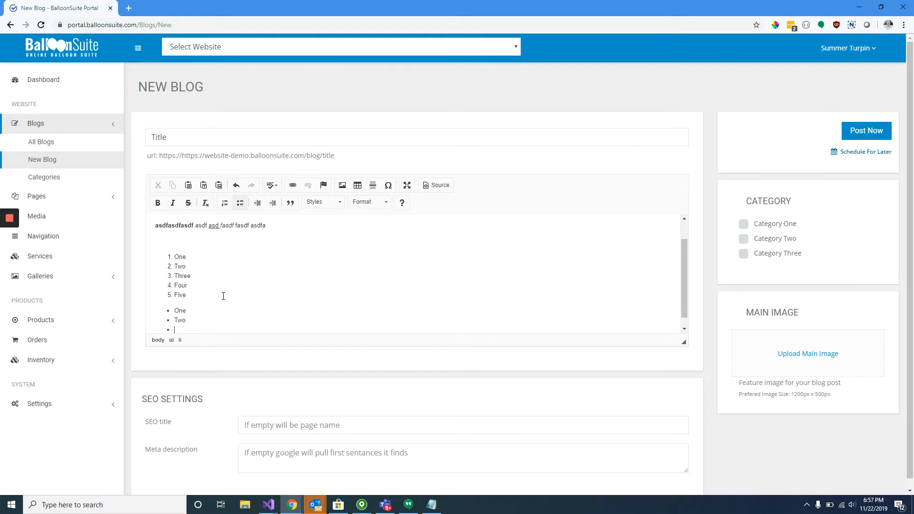
type("Three")
key("Return")
key("Return")
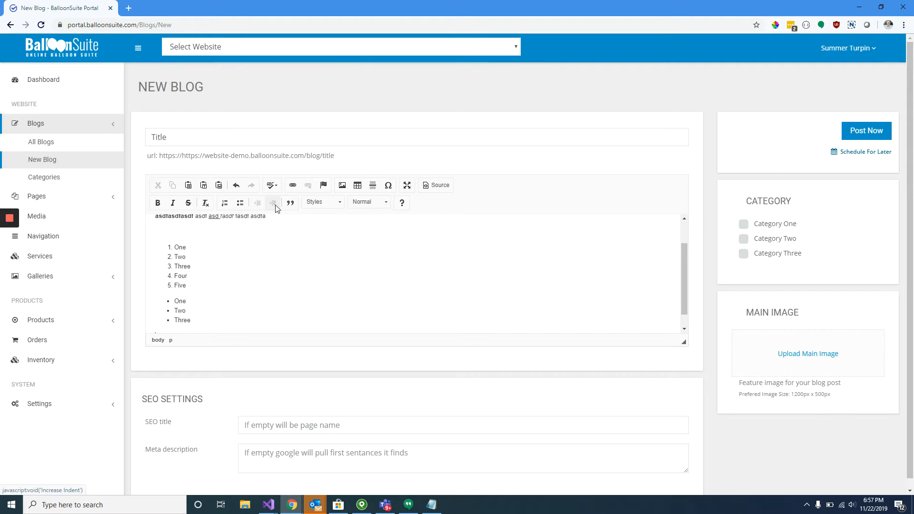
Step: Enter "asdfasdfasdfas f" on the empty line above the numbered list and format it as a block quote
scroll(205, 291, "down", 1)
scroll(204, 295, "up", 2)
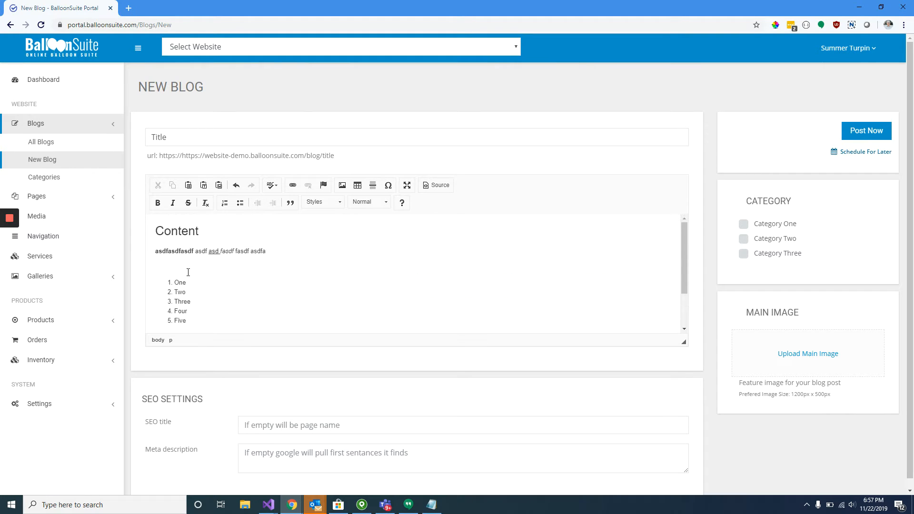
type("fasdfasdfas f")
left_click_drag(206, 266, 155, 269)
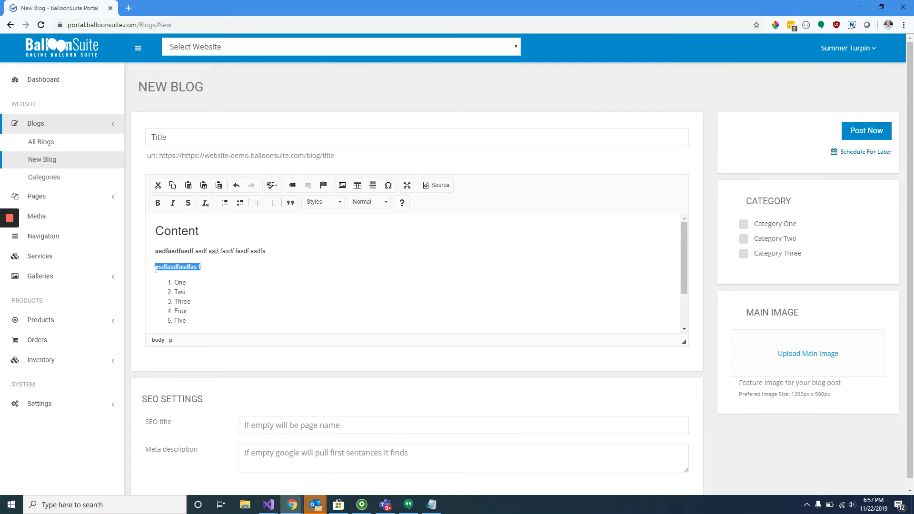
left_click(290, 203)
left_click(236, 279)
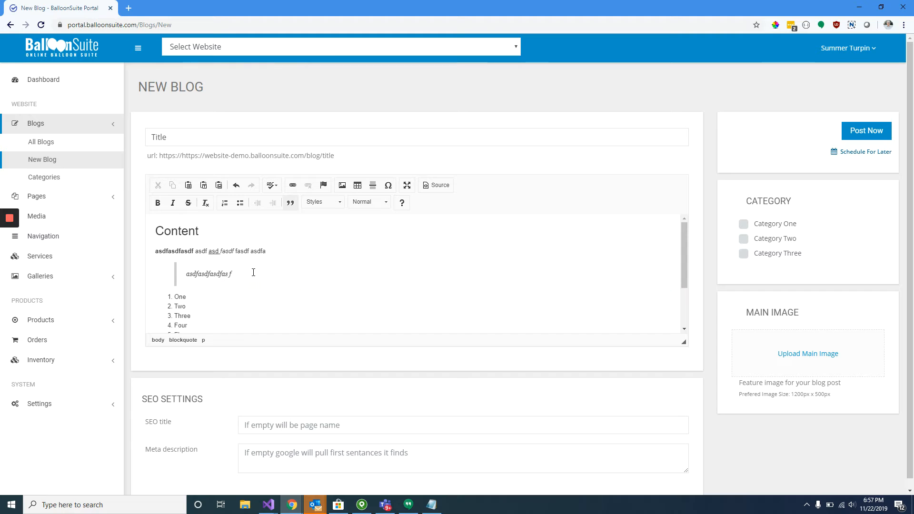
Step: Apply the Inserted Text style to the block quote's text
mouse_move(234, 274)
left_mouse_down()
mouse_move(183, 272)
mouse_move(238, 271)
left_mouse_up()
left_click(320, 203)
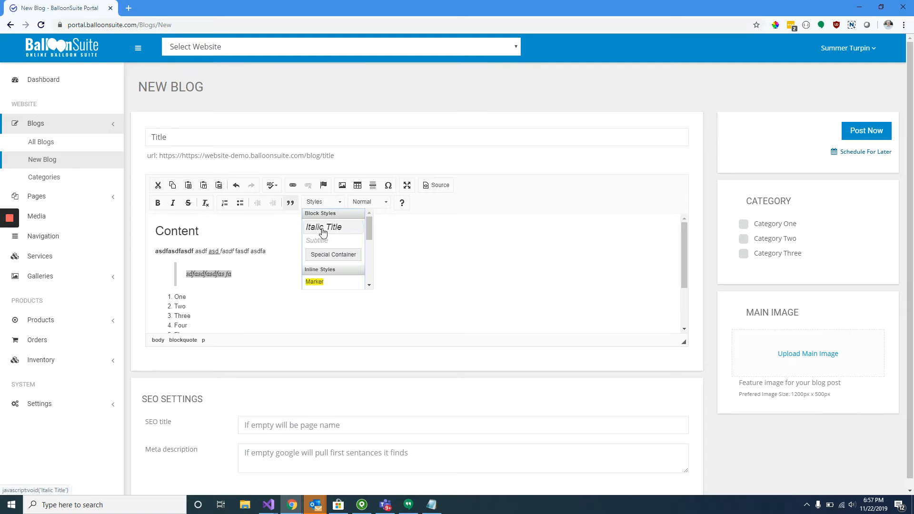
scroll(332, 257, "down", 3)
scroll(332, 257, "down", 4)
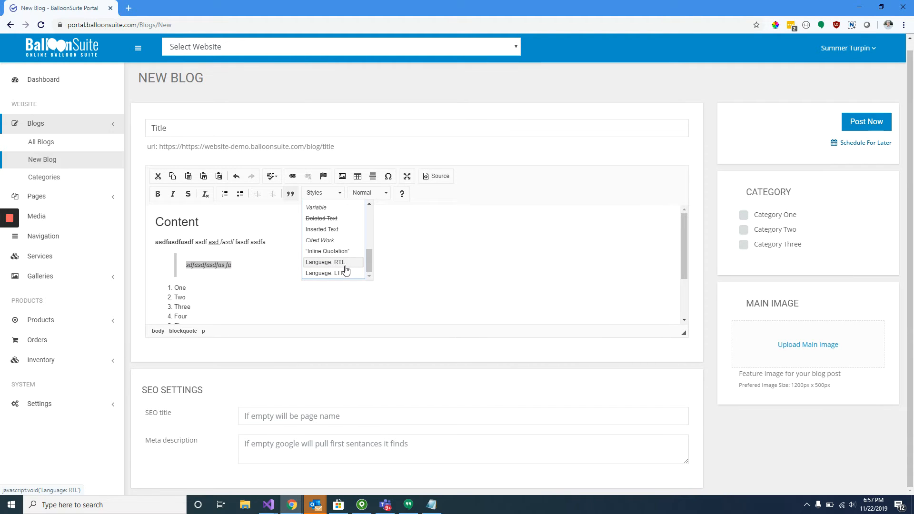
left_click(334, 234)
left_click(277, 290)
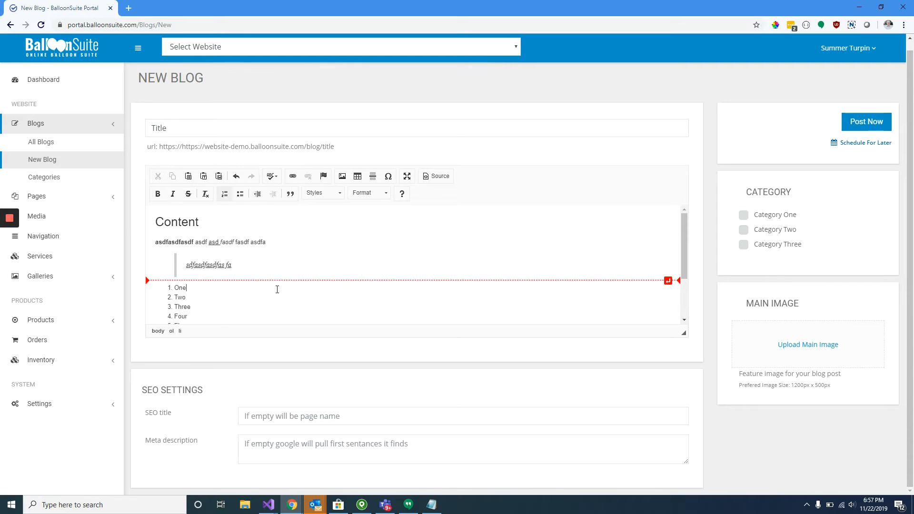
Step: Apply the Marker style to the whole paragraph below the "Content" heading
left_click_drag(266, 243, 155, 243)
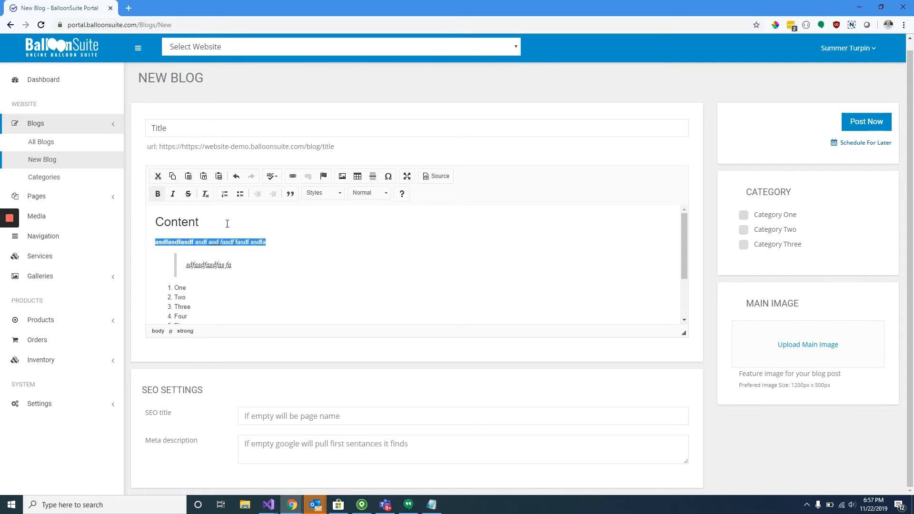
left_click(324, 193)
left_click(339, 271)
left_click(282, 284)
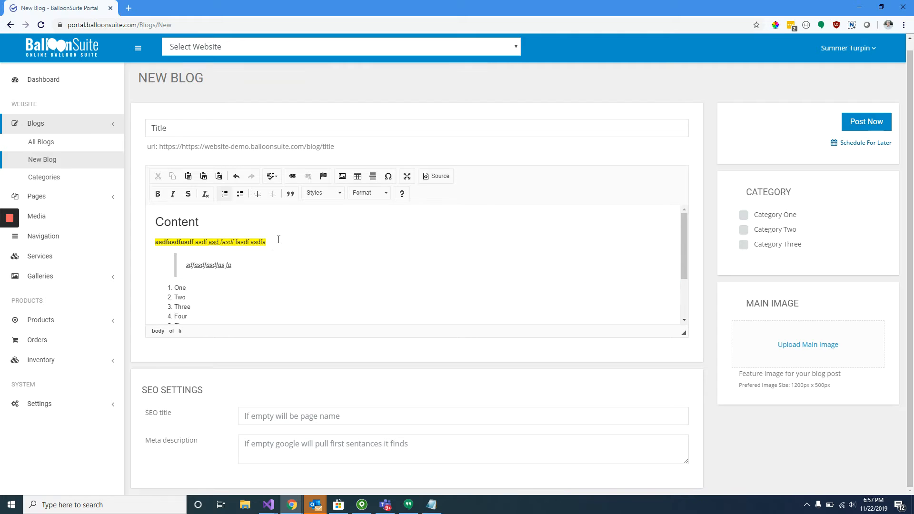
Step: Apply the Subtitle style to the highlighted paragraph
left_click_drag(157, 248, 266, 243)
left_click(320, 193)
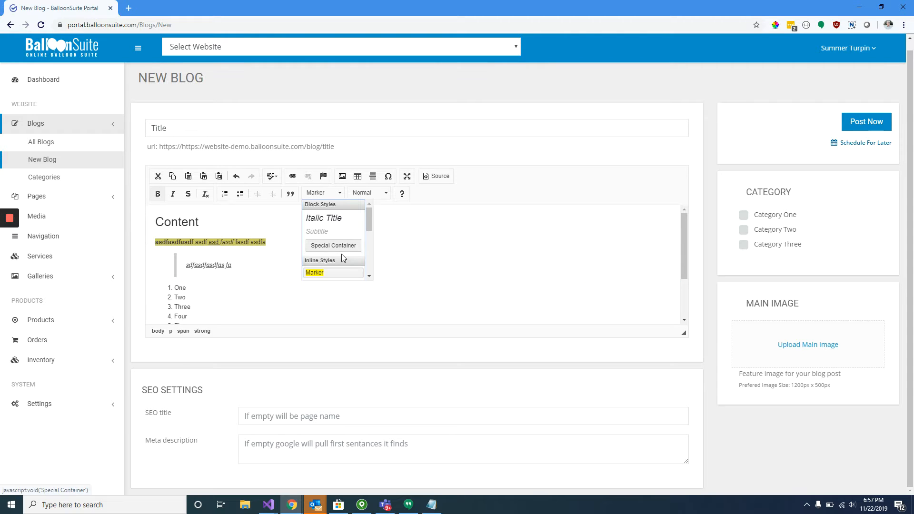
left_click(339, 232)
left_click(302, 243)
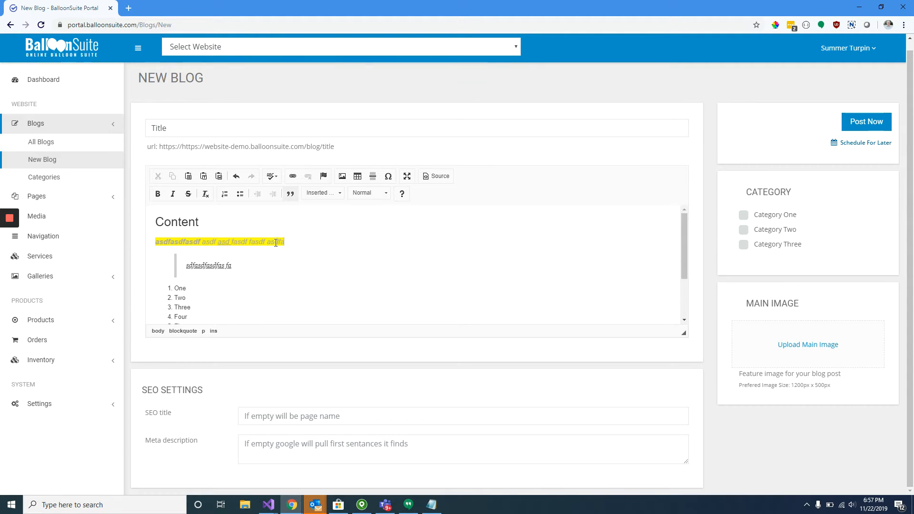
Step: Clear the highlighted paragraph's formatting and try the Subtitle style on the plain text
left_click_drag(285, 242, 155, 241)
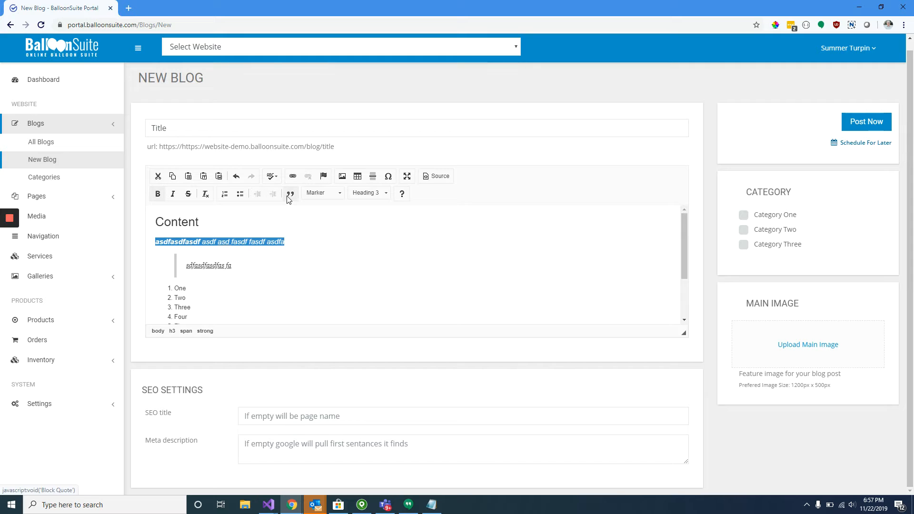
left_click(320, 193)
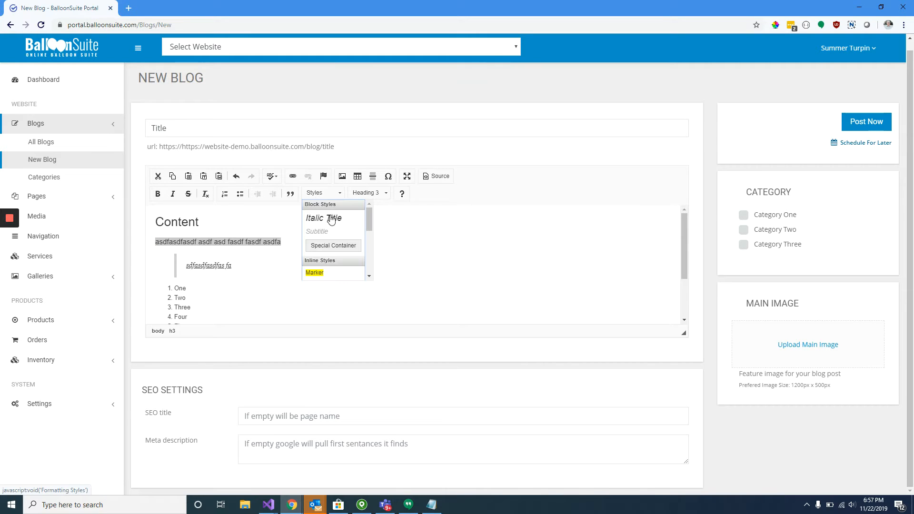
left_click(333, 219)
left_click(336, 235)
left_click_drag(286, 242, 155, 242)
left_click(331, 193)
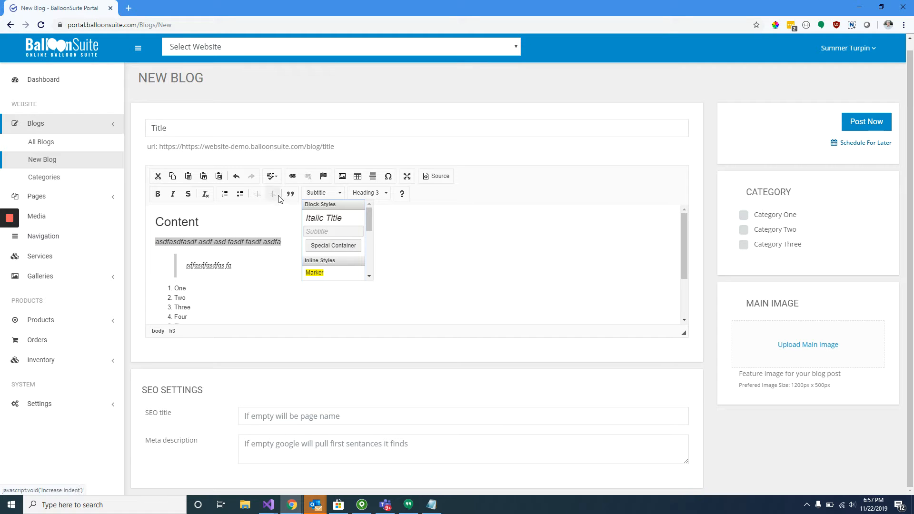
left_click(324, 232)
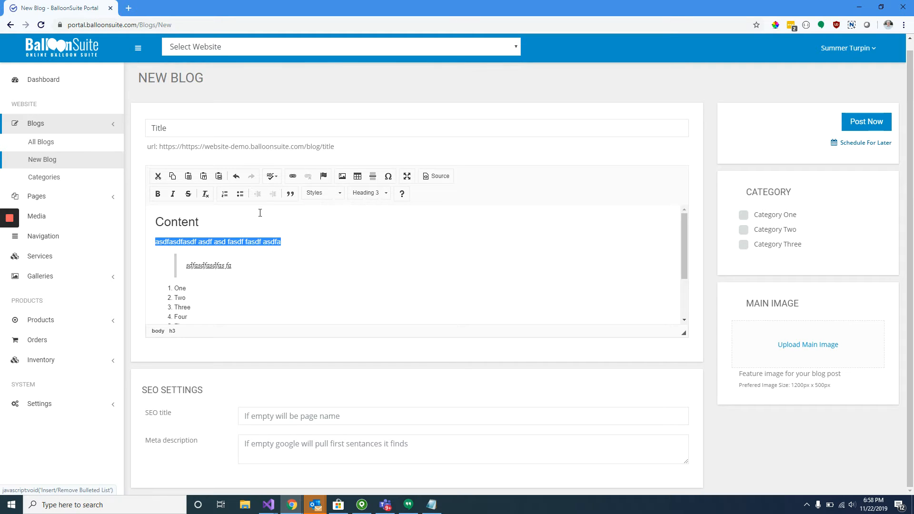
Step: Try the Language: RTL style on the paragraph below the "Content" heading
left_click(327, 193)
scroll(347, 257, "down", 5)
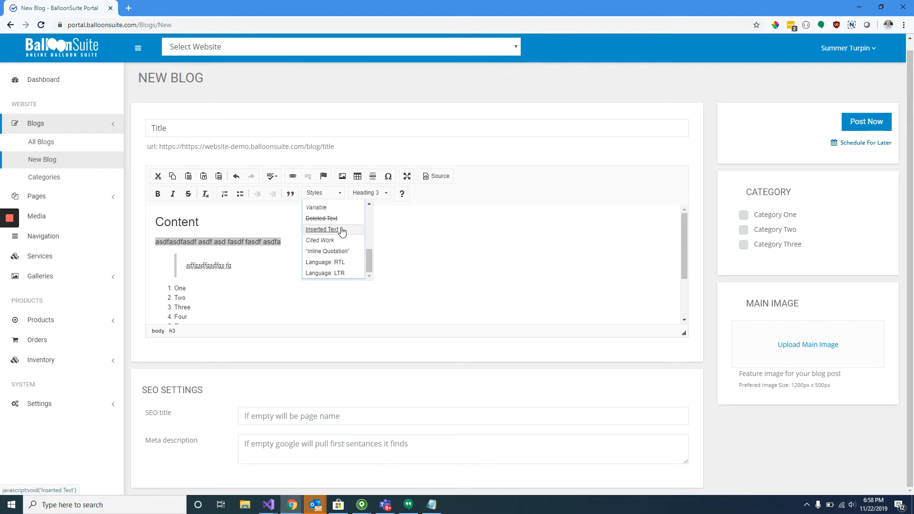
left_click(341, 263)
left_click(309, 265)
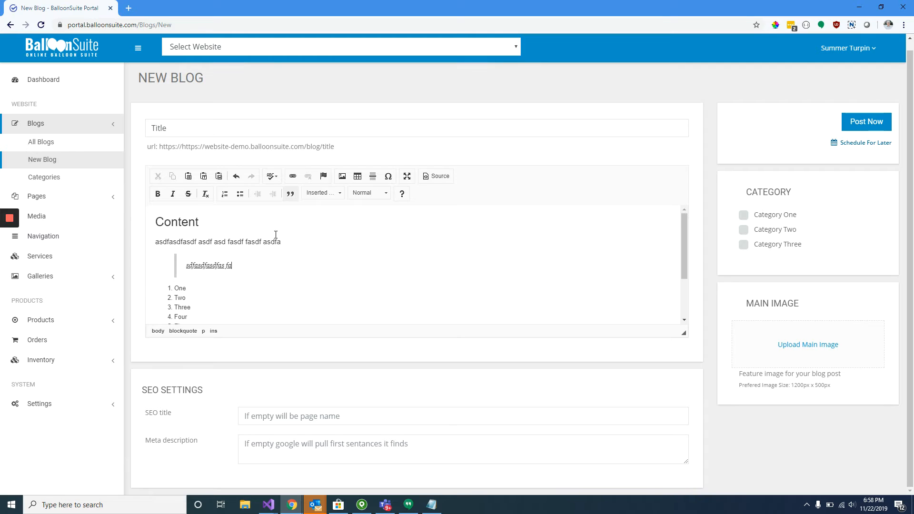
left_click_drag(283, 242, 198, 242)
left_click(262, 247)
left_click(224, 288)
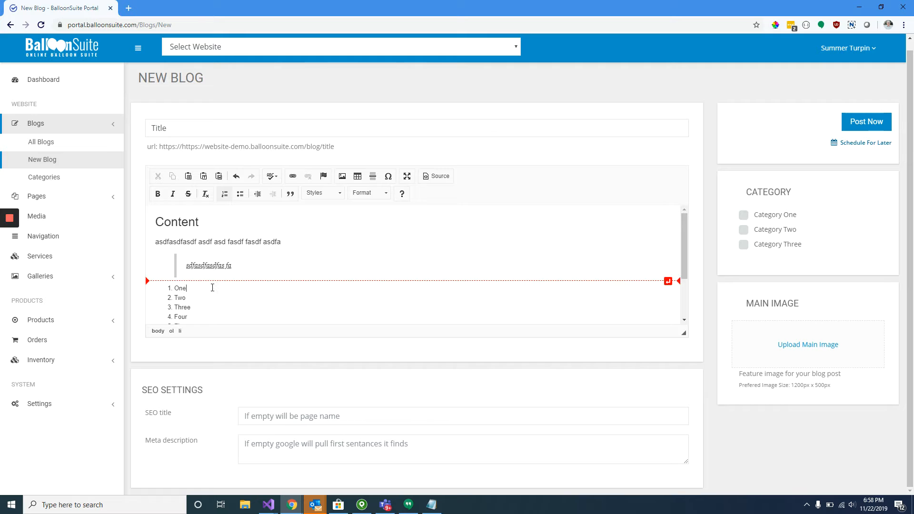
Step: View the Paste and Paste from Word dialogs and cancel each without pasting
left_click(188, 179)
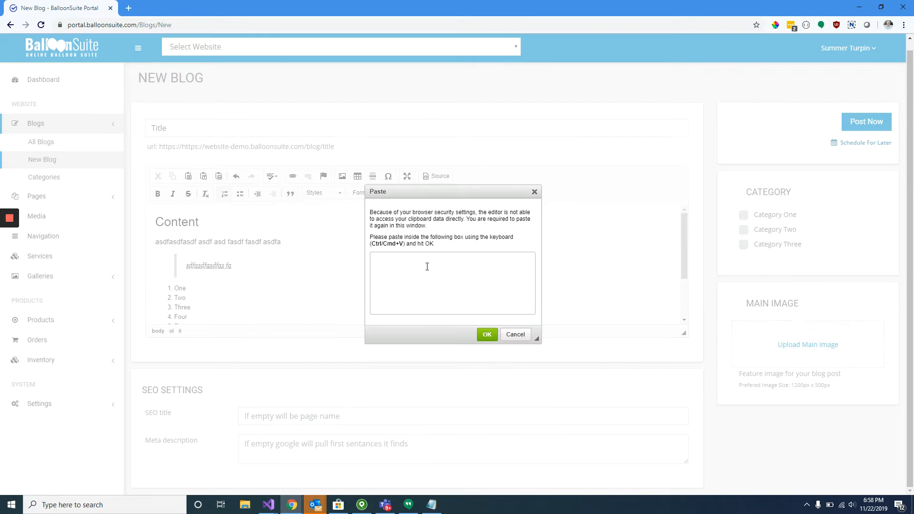
left_click(519, 336)
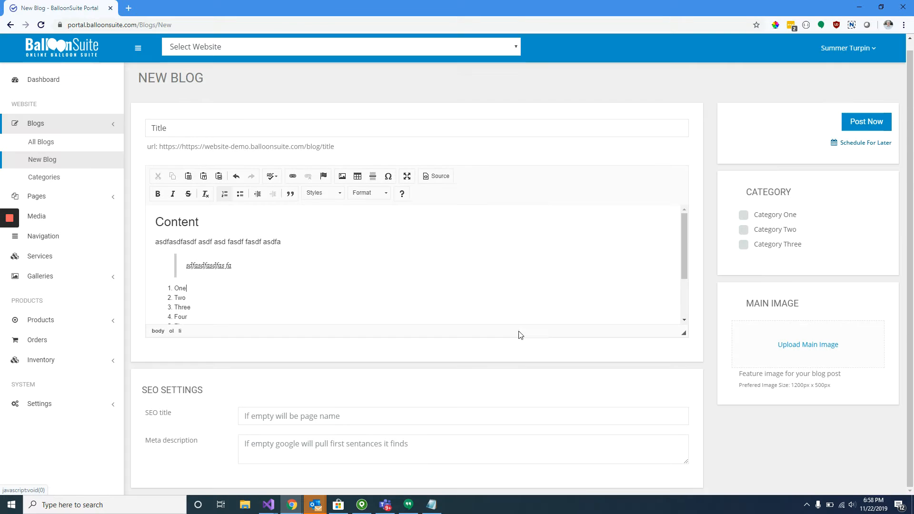
left_click(218, 177)
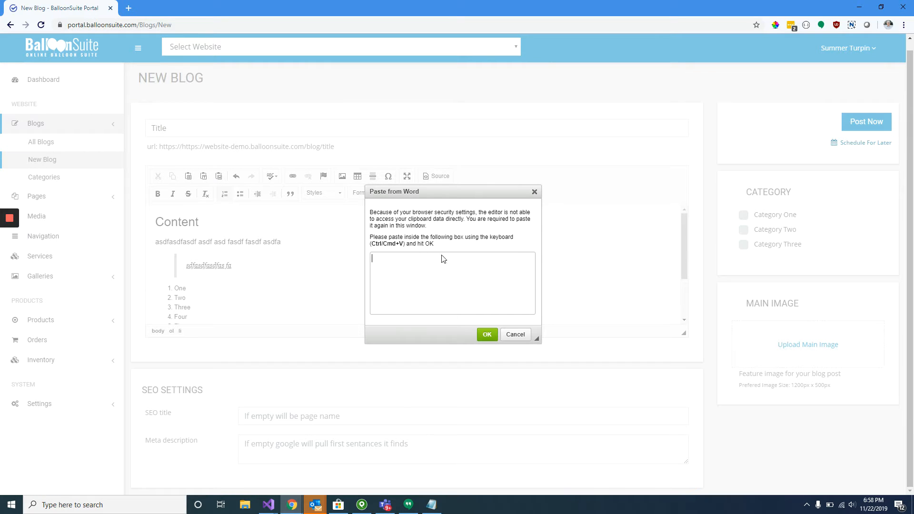
left_click(515, 335)
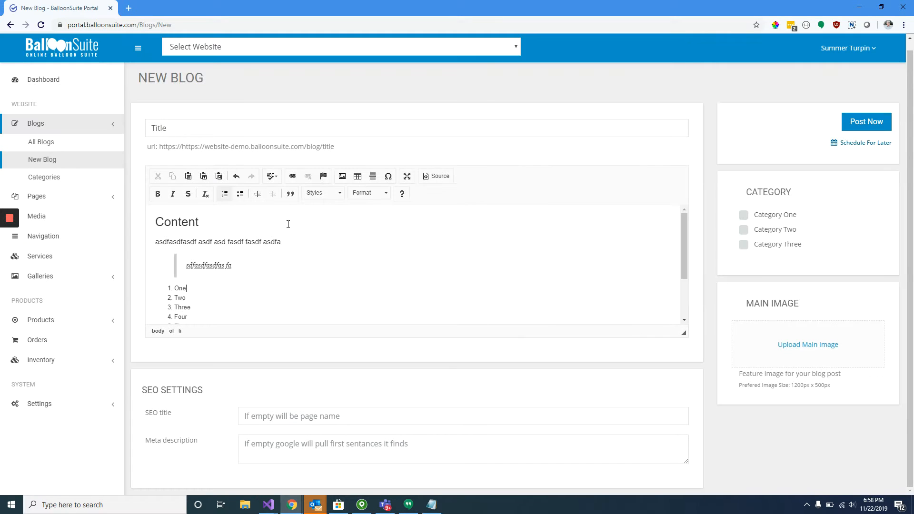
Step: Undo the recent edits back to the point before the block quote was added
left_click(237, 178)
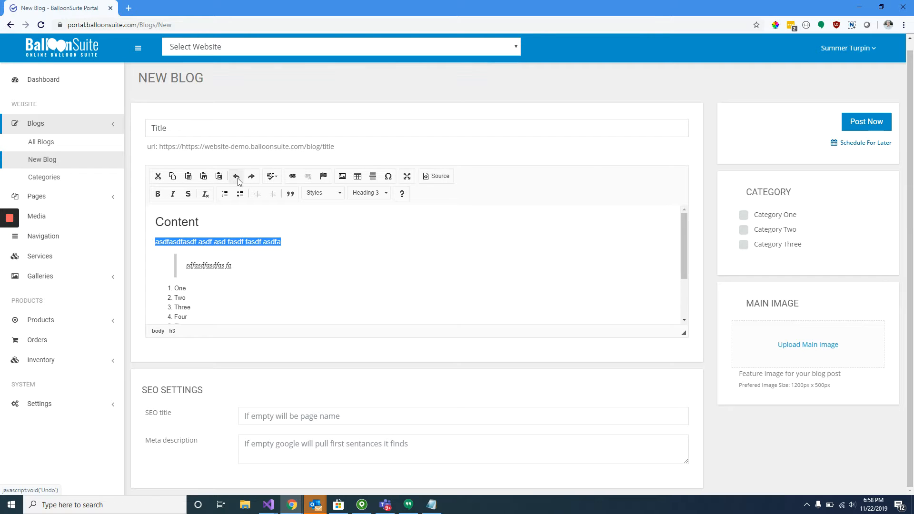
left_click(237, 177)
left_click(237, 178)
left_click(236, 178)
left_click(237, 178)
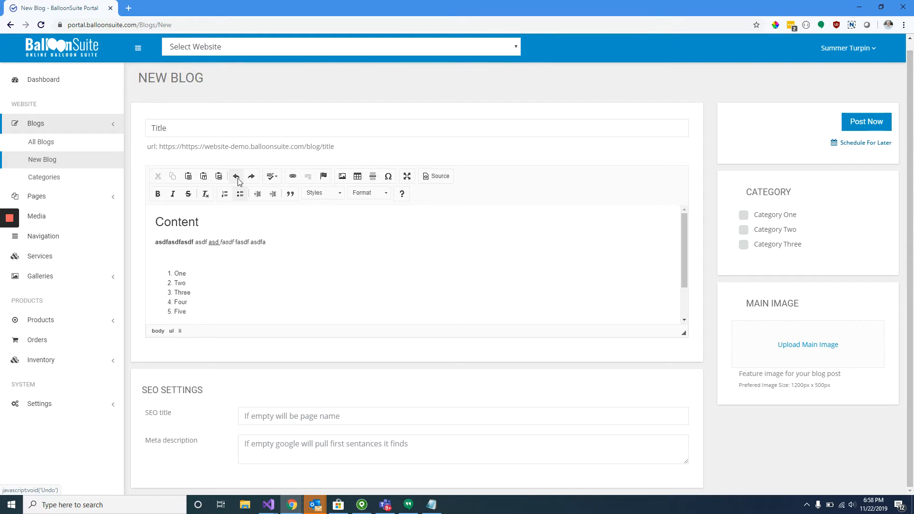
Step: Redo the undone edits up to the Marker and Subtitle styling of the paragraph
left_click(256, 179)
left_click(256, 179)
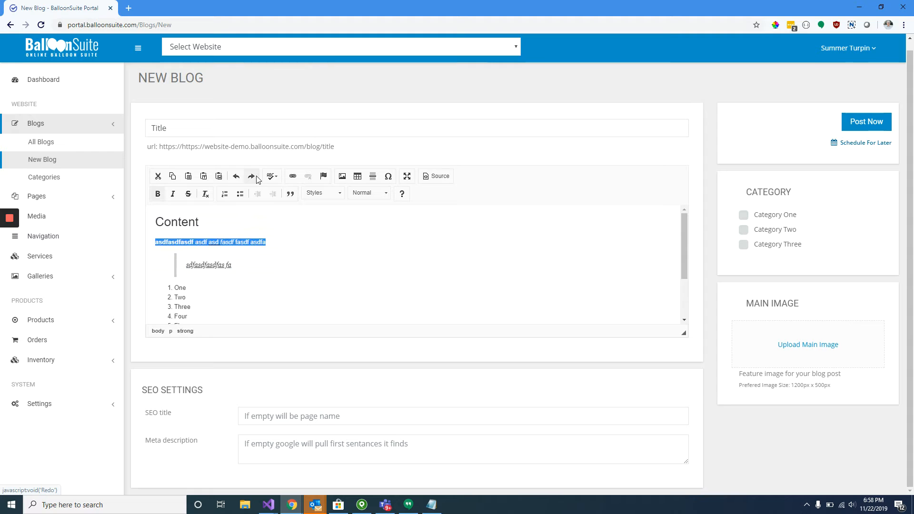
left_click(256, 179)
left_click(257, 179)
left_click(266, 242)
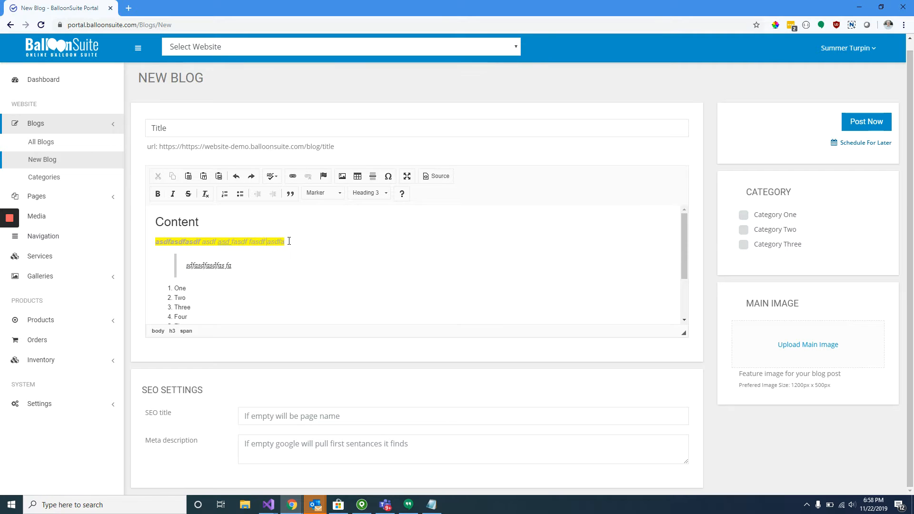
Step: Turn the "Content" heading into a URL link
left_click_drag(289, 241, 155, 222)
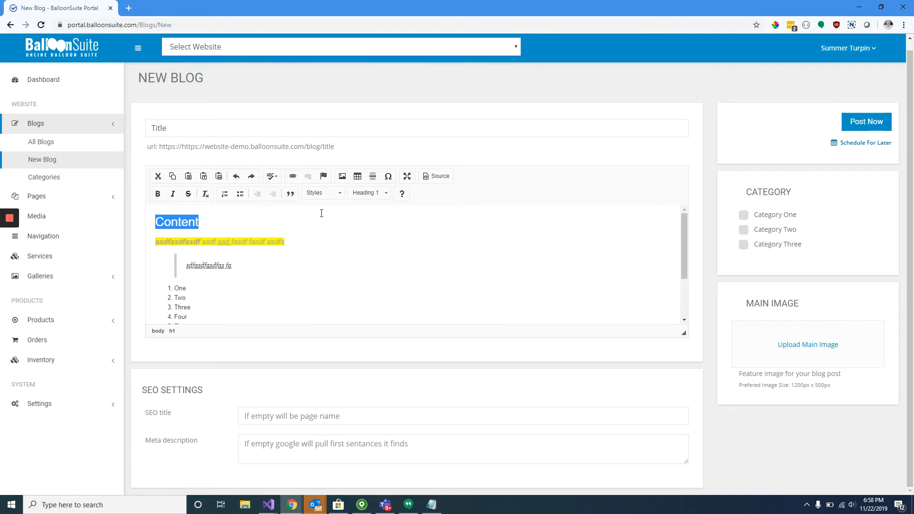
left_click(293, 176)
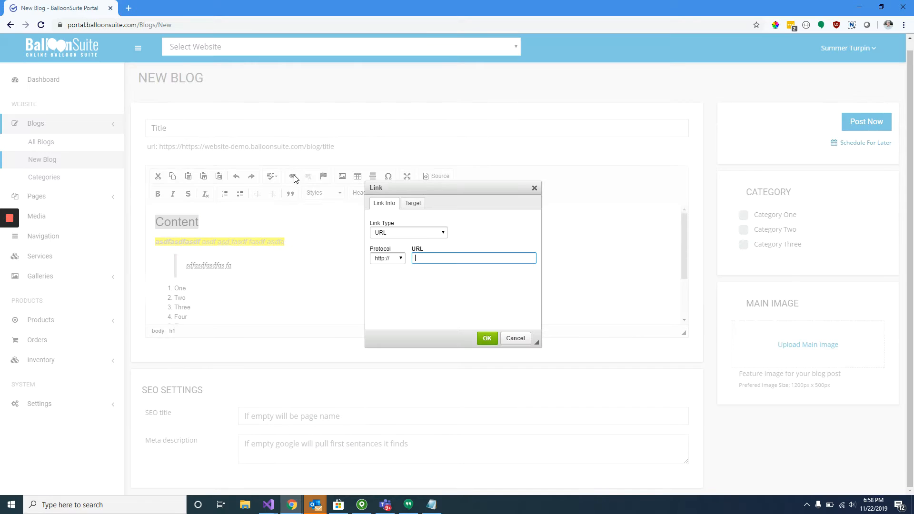
key("Return")
left_click(438, 240)
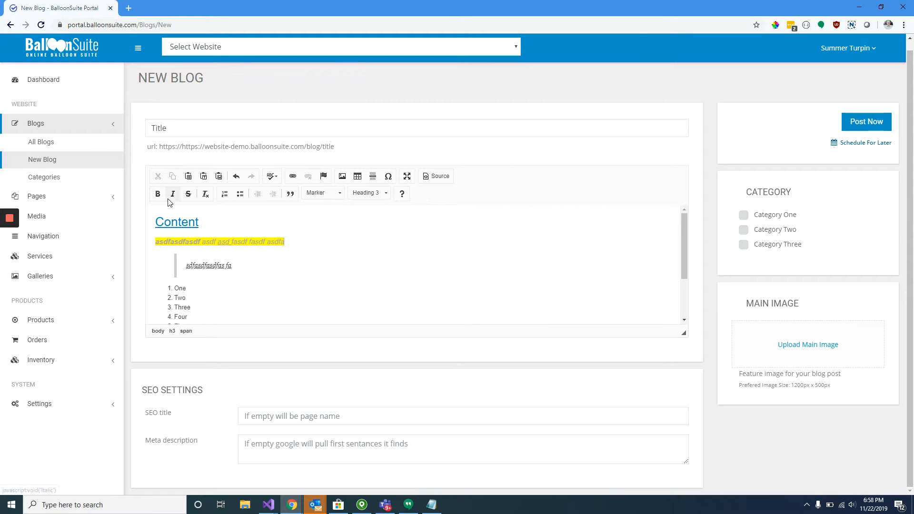
left_click(181, 222)
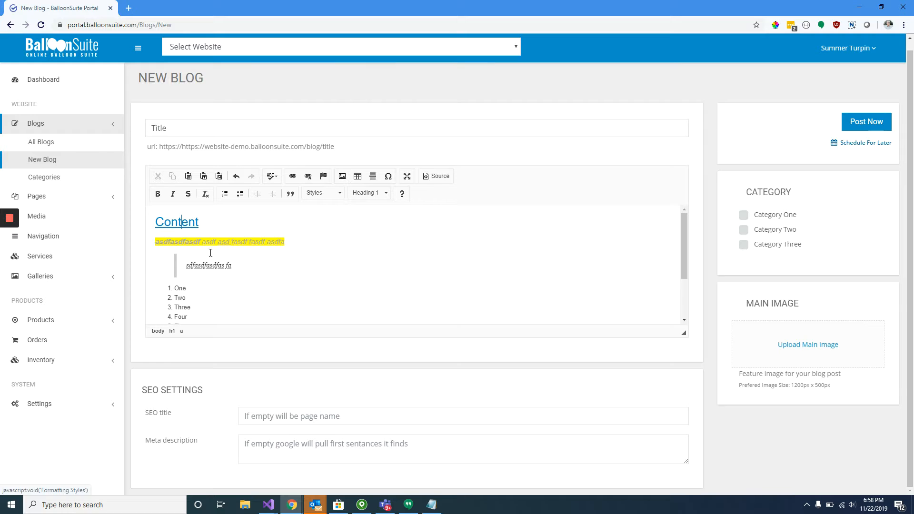
Step: Add an empty paragraph below the "Content" heading and view the Image Properties dialog, closing it without inserting an image
key("Return")
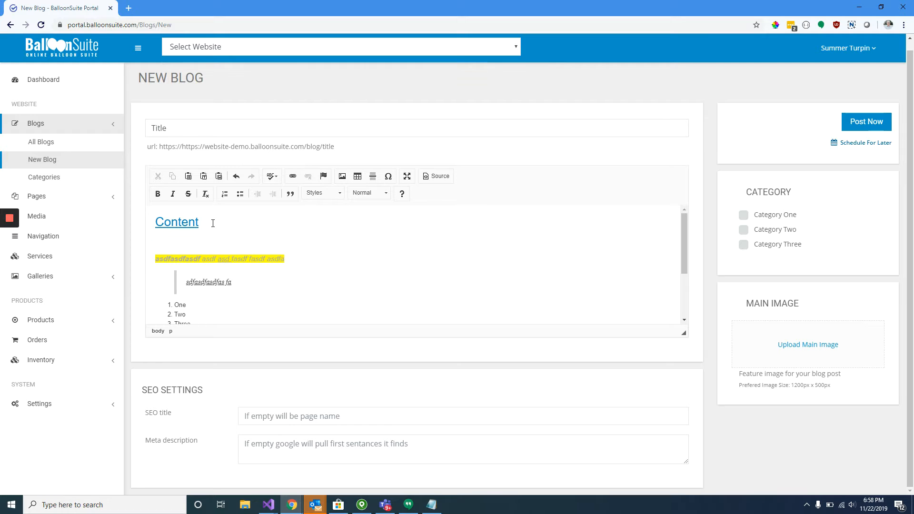
left_click(342, 177)
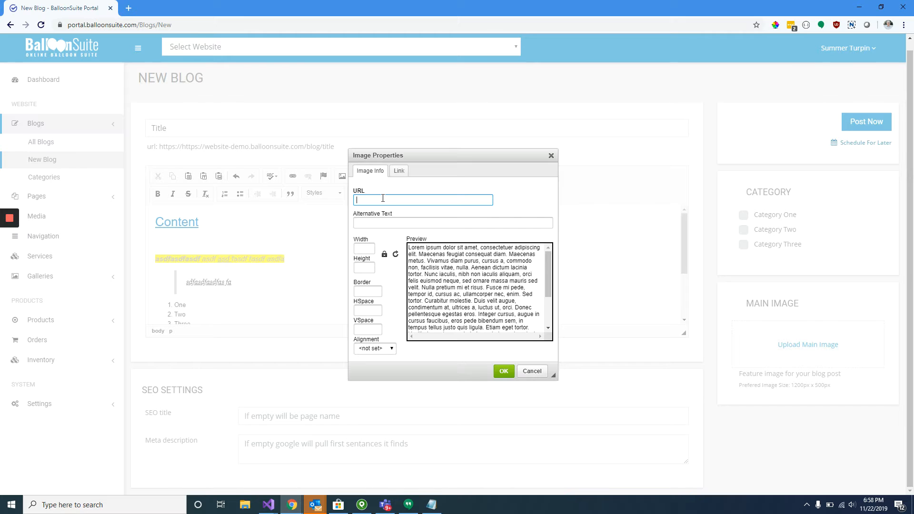
left_click(517, 202)
left_click(551, 156)
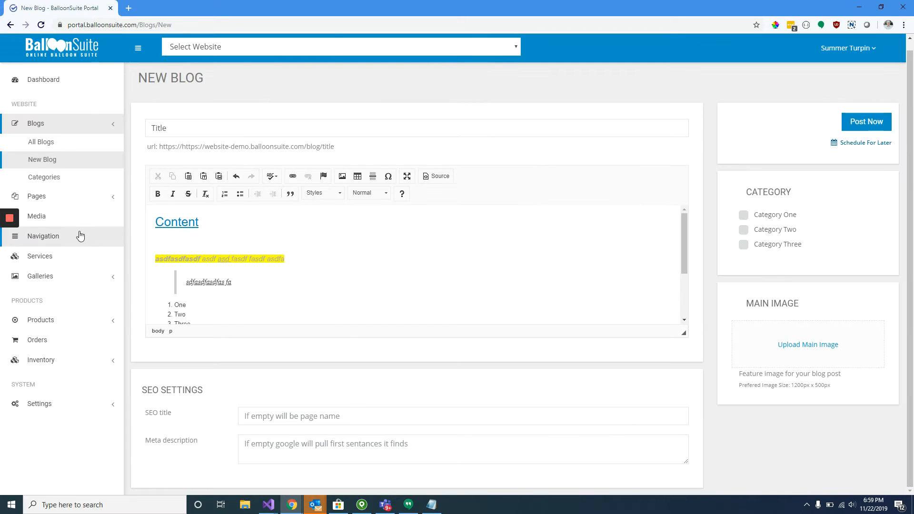
Step: Open the Media library in a new browser tab and view its upload file chooser, cancelling without choosing a file
middle_click(49, 215)
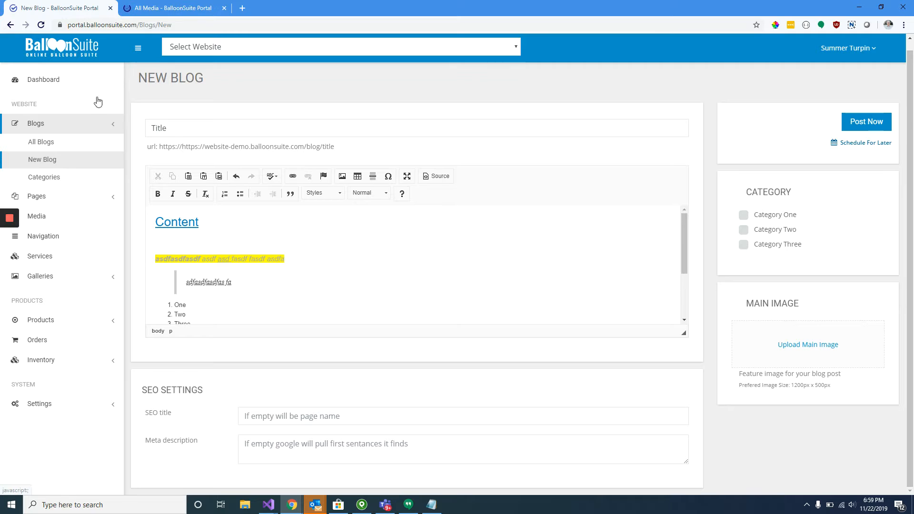
left_click(174, 8)
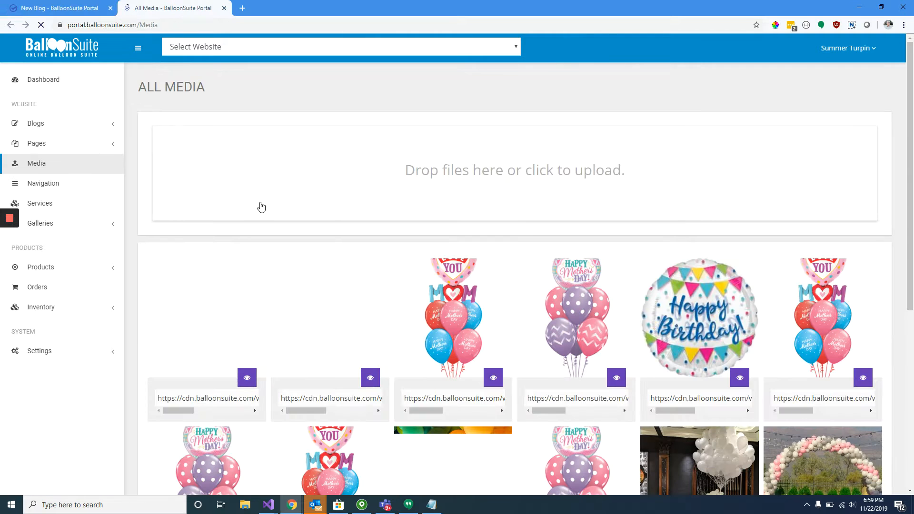
triple_click(214, 398)
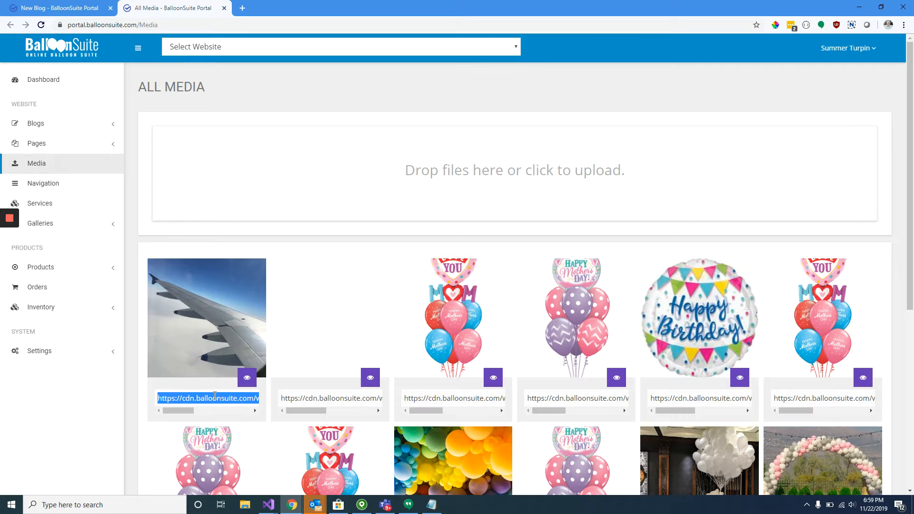
left_click(276, 189)
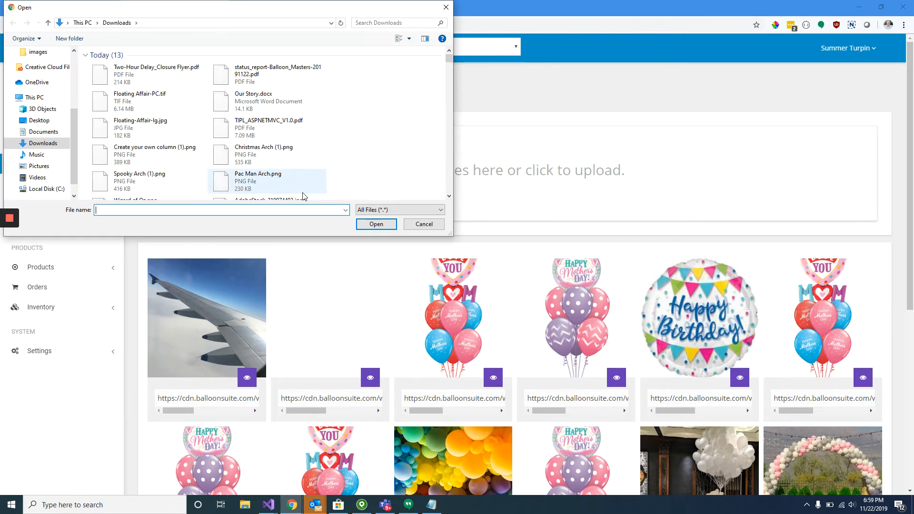
left_click(408, 225)
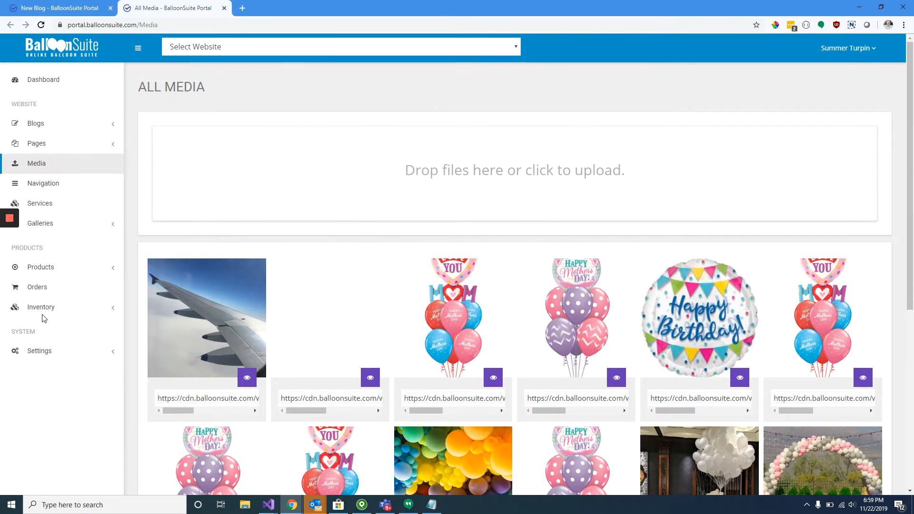
Step: Switch to File Explorer to look at the recent files, and close the window without uploading anything
left_click(244, 504)
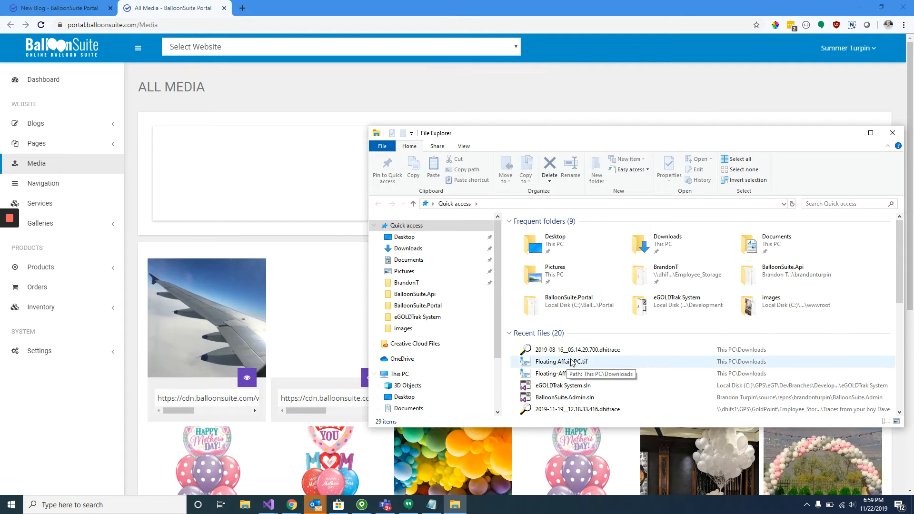
left_click_drag(552, 374, 572, 371)
left_click(892, 133)
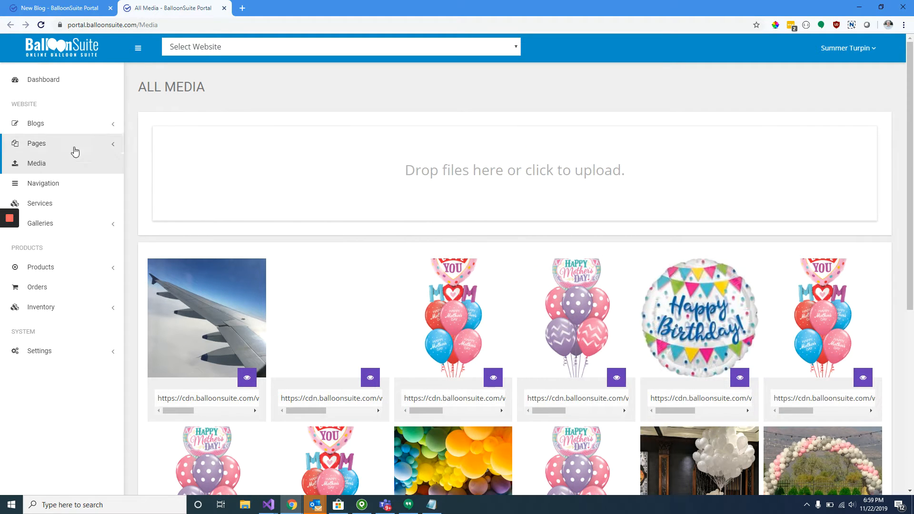
Step: Copy the airplane wing image's URL from the Media library and paste it as the URL of a new image in the blog post
triple_click(226, 398)
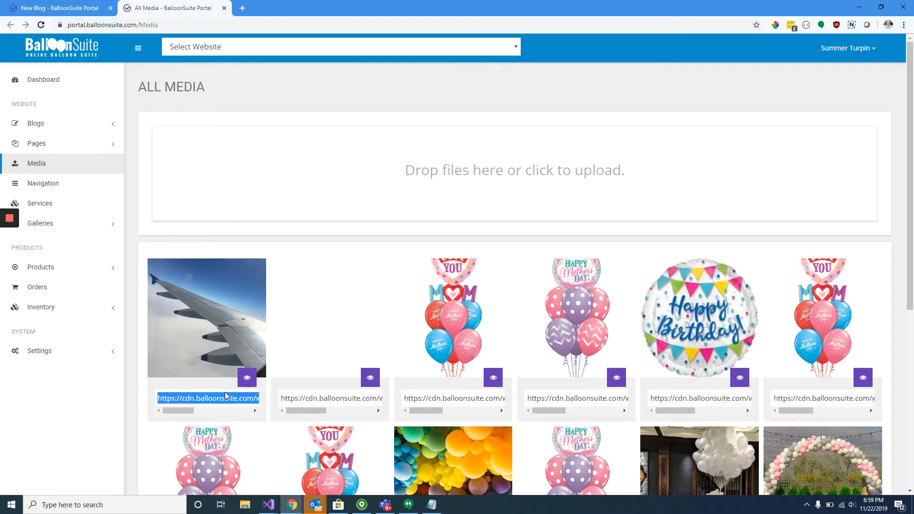
left_click(224, 7)
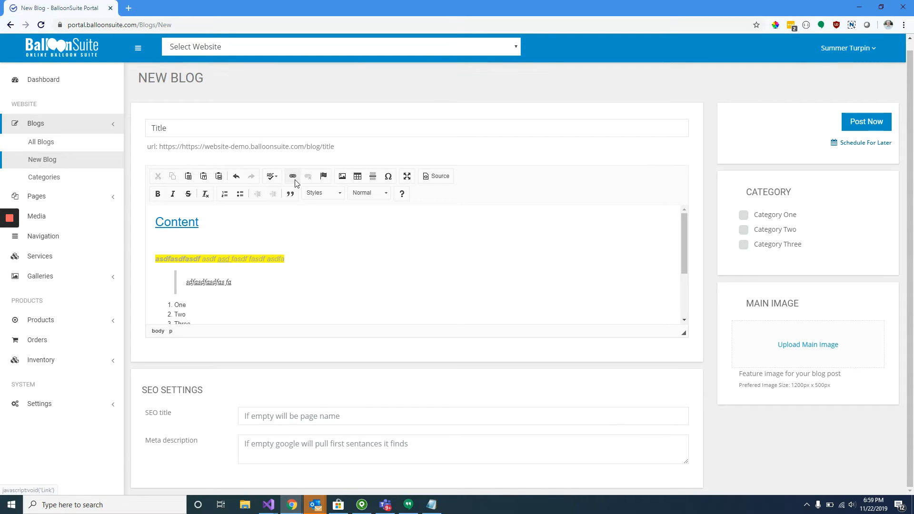
left_click(342, 176)
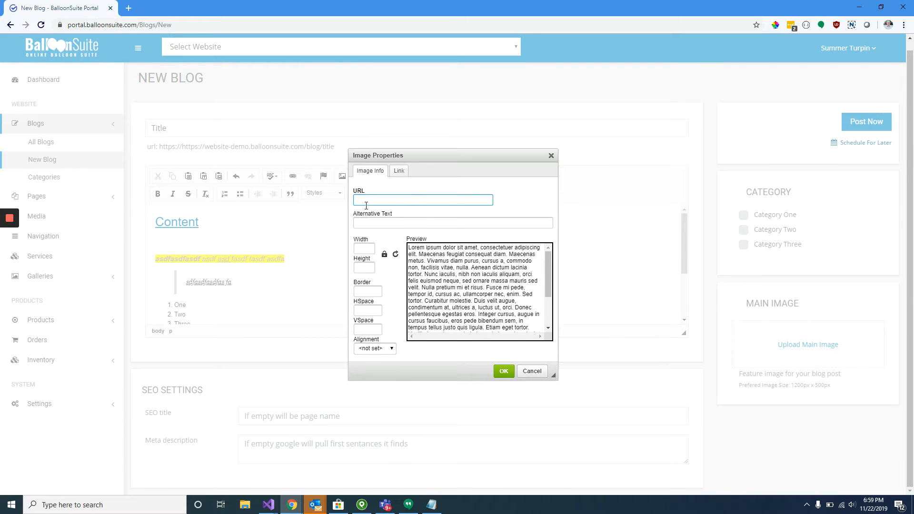
key("ctrl+v")
Step: Set the image's alternative text to "Balloon bouquet image" and its width to 600 with the proportions locked
left_click(379, 222)
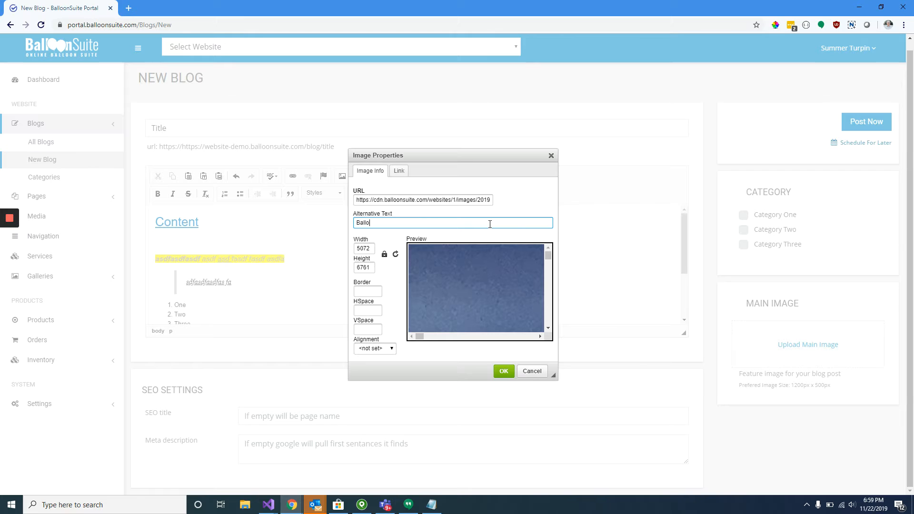
type("image")
left_click_drag(372, 250, 342, 253)
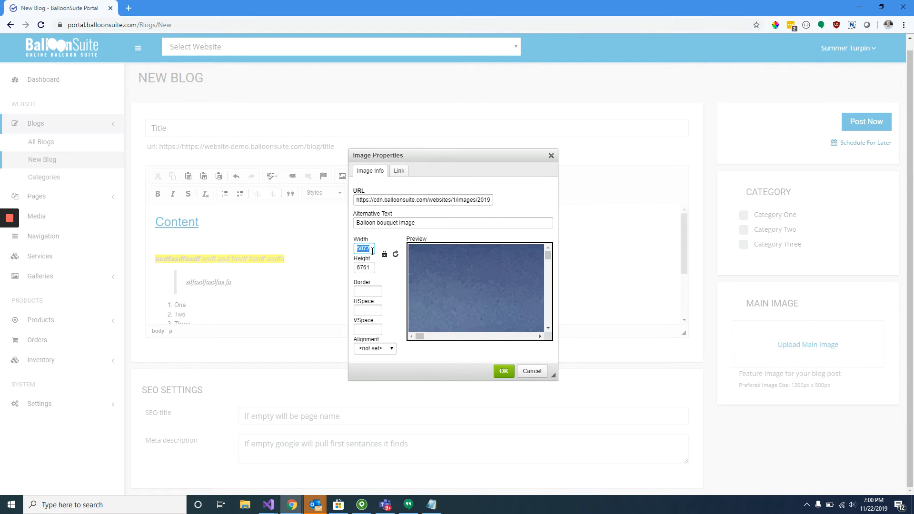
left_click_drag(373, 251, 352, 251)
type("00")
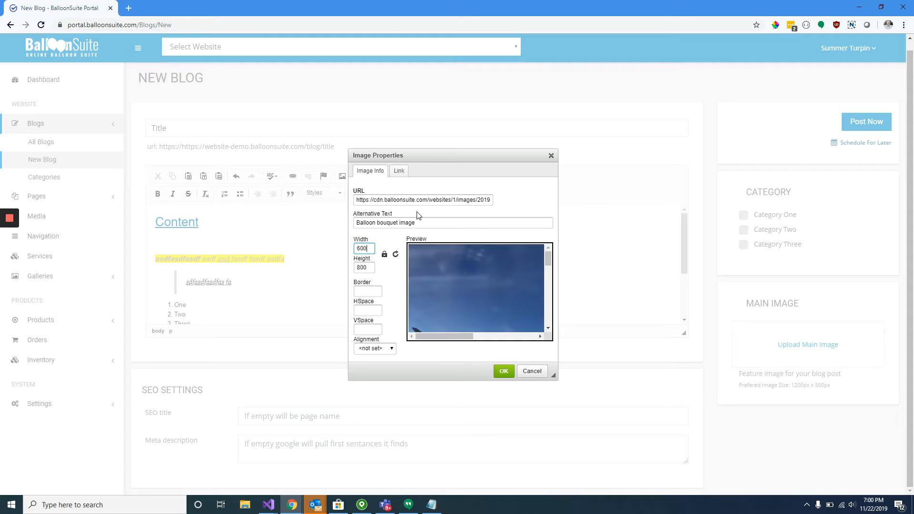
left_click(384, 278)
mouse_move(367, 248)
left_mouse_down()
mouse_move(349, 270)
mouse_move(356, 249)
mouse_move(366, 267)
mouse_move(356, 247)
left_mouse_up()
Step: Check the alignment options, leave the alignment not set, and insert the airplane wing image into the post
left_click(384, 349)
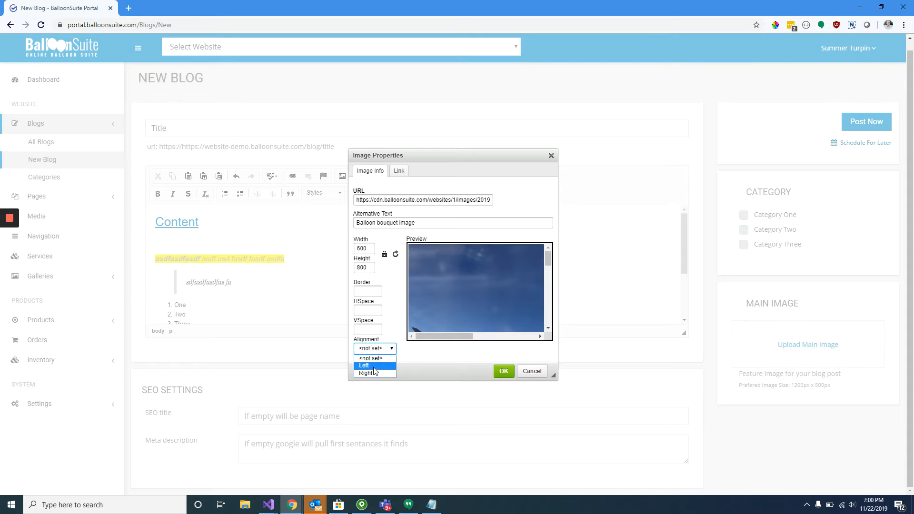
left_click(390, 331)
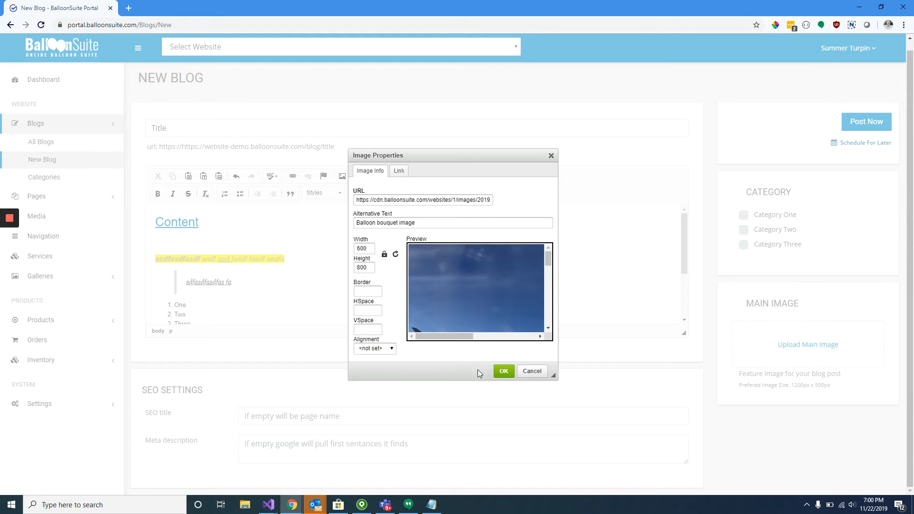
left_click(503, 371)
scroll(321, 286, "down", 3)
scroll(330, 287, "up", 5)
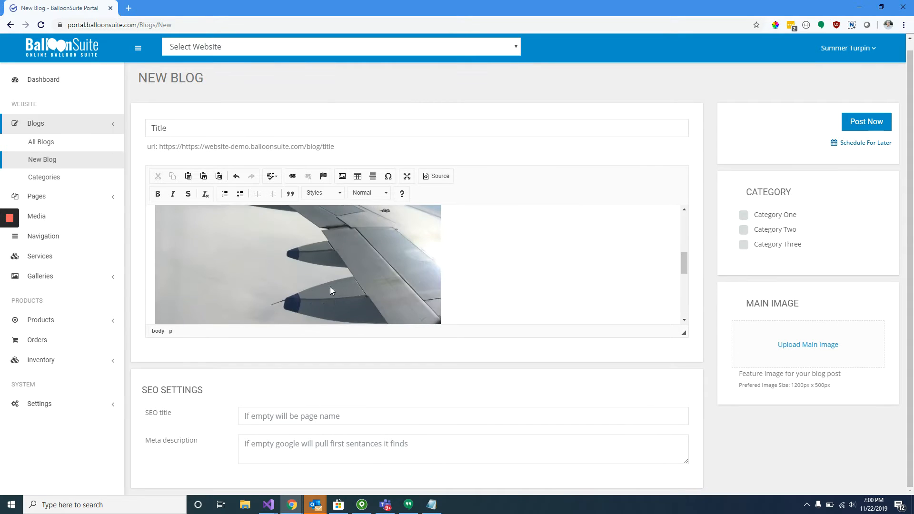
scroll(197, 253, "up", 2)
scroll(195, 253, "down", 3)
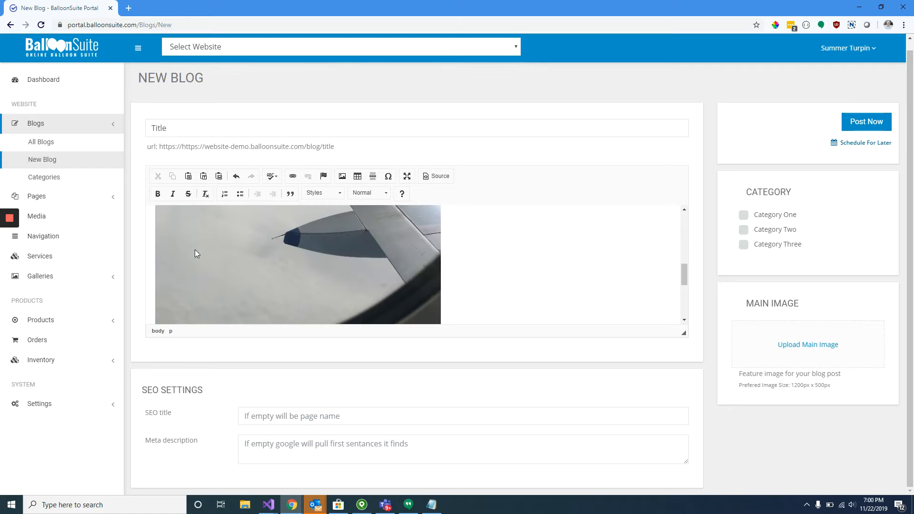
Step: Try the Left alignment on the inserted airplane wing image
double_click(197, 252)
left_click(375, 349)
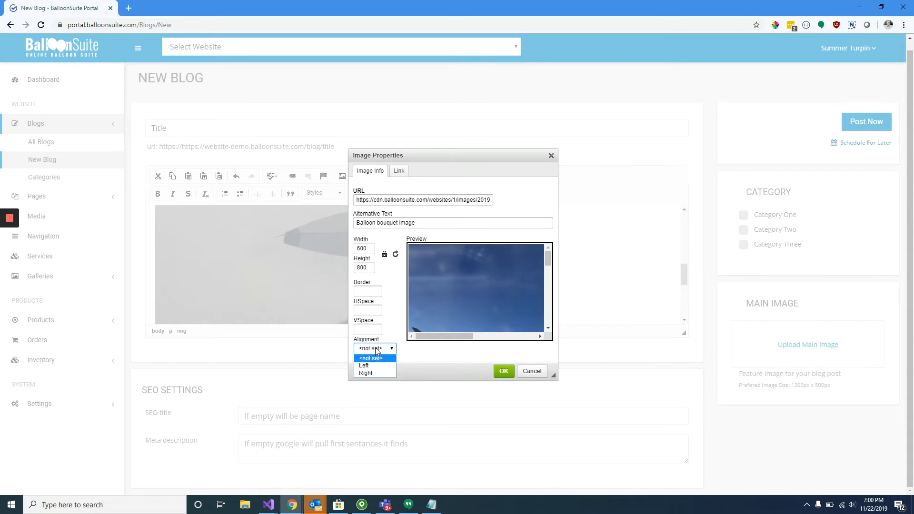
left_click(374, 365)
left_click(502, 373)
scroll(416, 307, "up", 3)
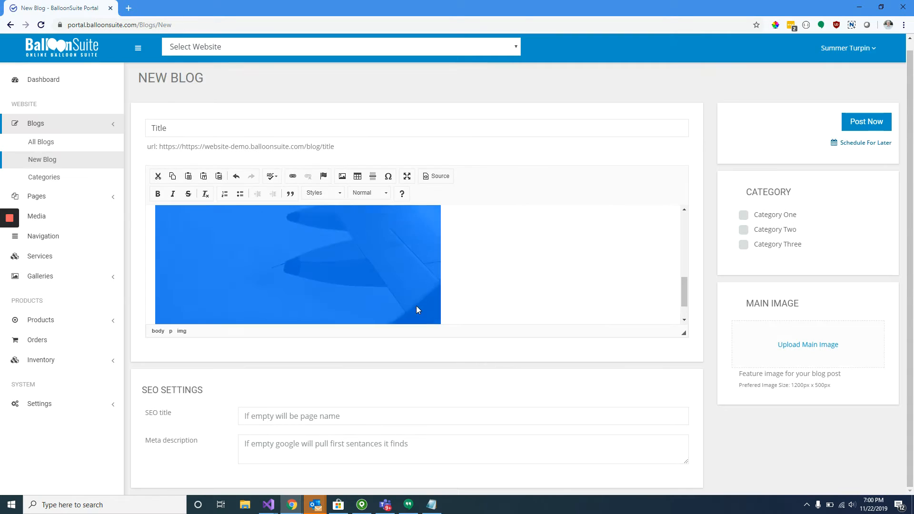
scroll(457, 243, "up", 2)
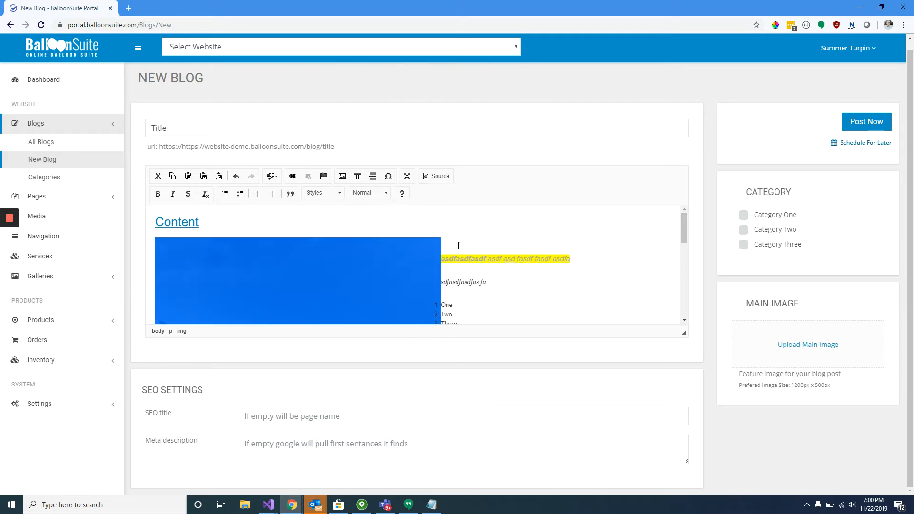
Step: Set the airplane wing image's alignment to Right and review how the post content flows beside it
double_click(273, 244)
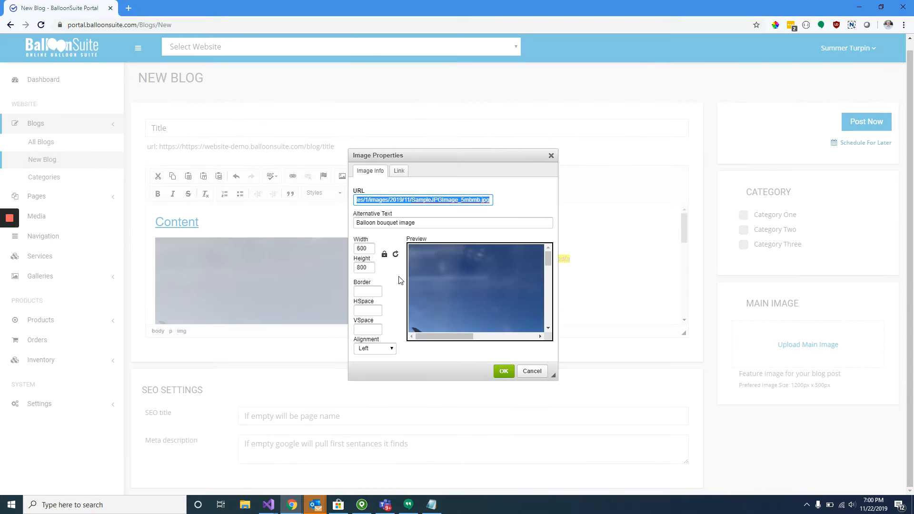
left_click(374, 349)
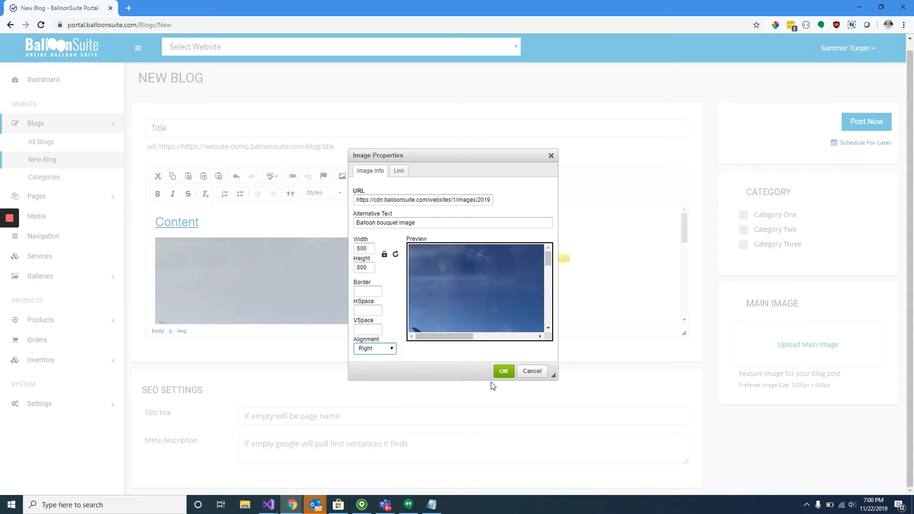
left_click(504, 371)
scroll(345, 282, "up", 1)
scroll(347, 295, "down", 1)
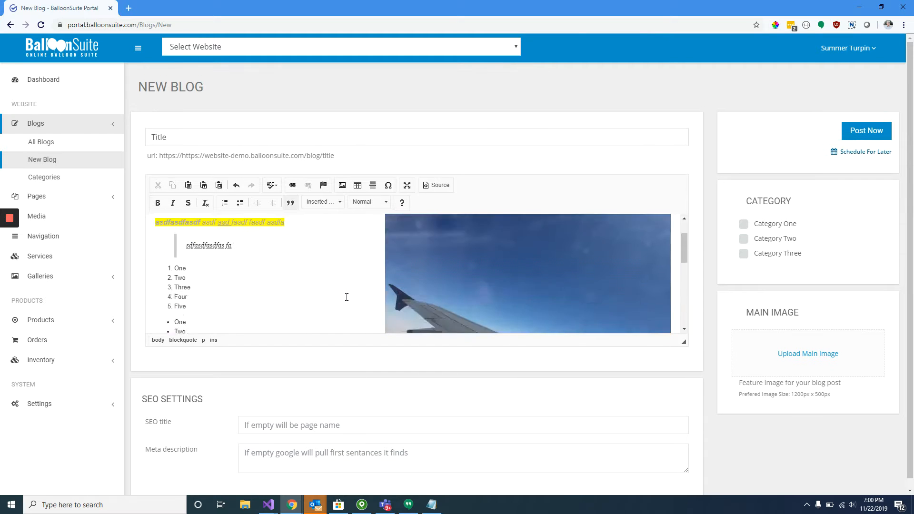
scroll(342, 290, "down", 3)
scroll(340, 290, "up", 2)
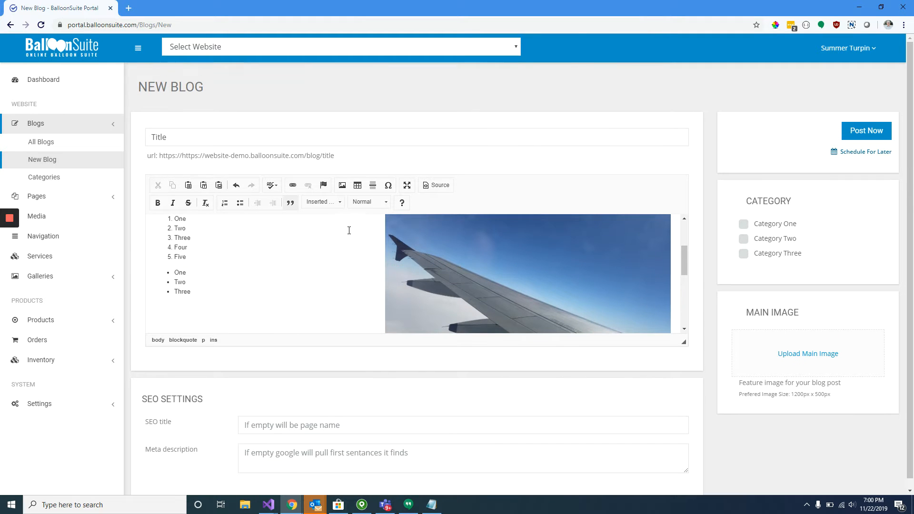
scroll(348, 241, "down", 3)
Step: Insert a horizontal line after the first item, "One", of the numbered list
left_click(392, 230)
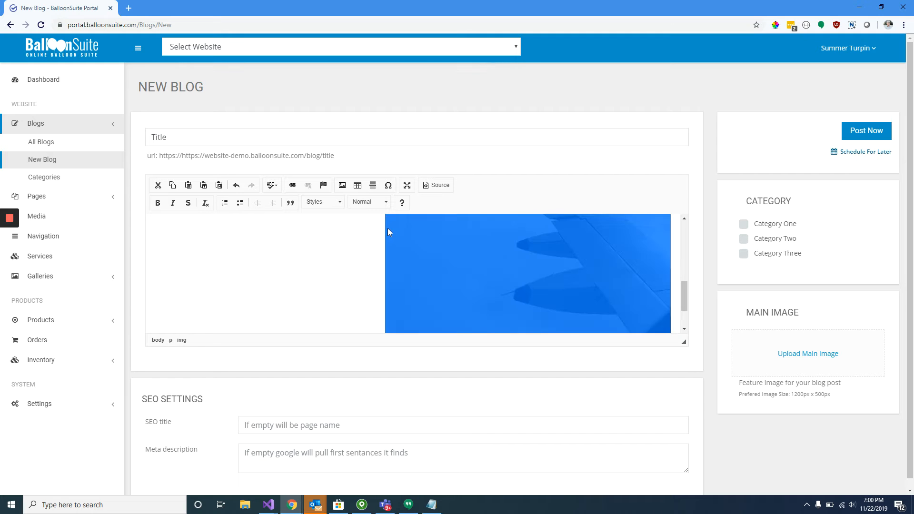
left_click(395, 233)
left_click(380, 245)
key("Down")
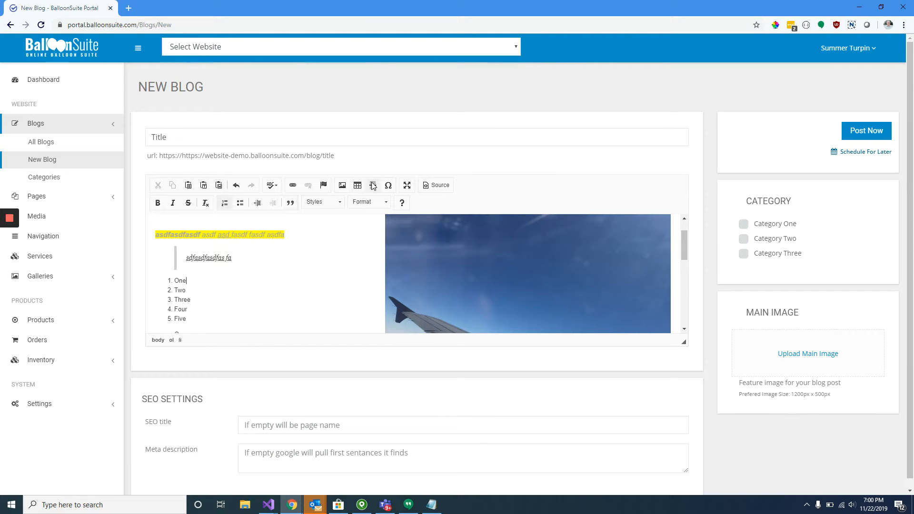
left_click(374, 186)
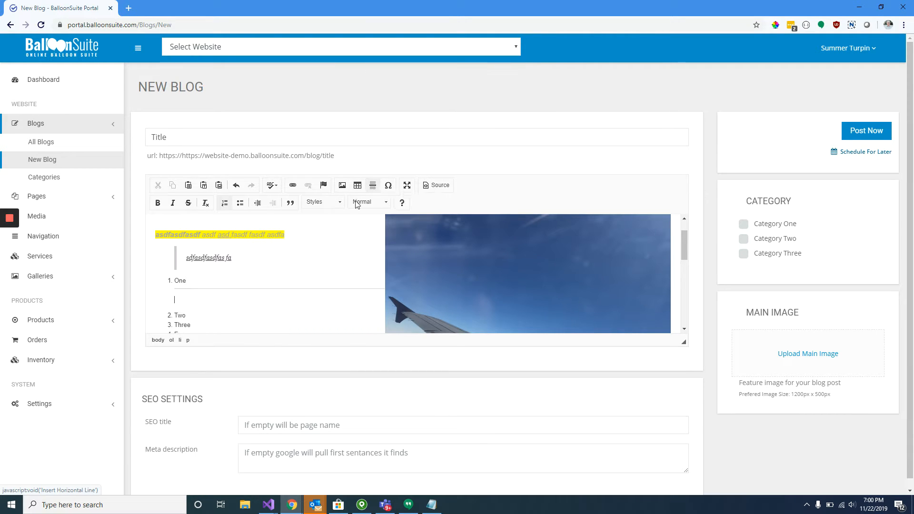
scroll(248, 295, "down", 6)
scroll(237, 292, "up", 4)
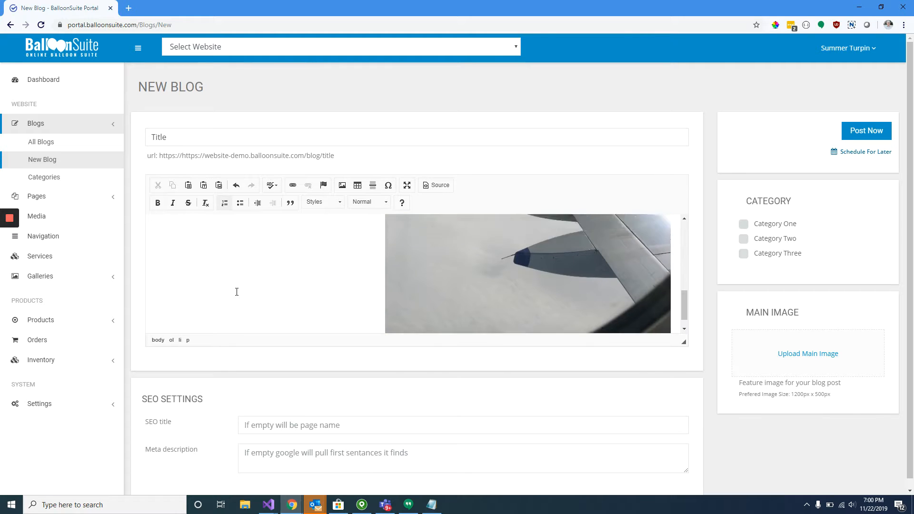
Step: Add blank lines after the bulleted list until below the airplane wing image and insert a horizontal line there
left_click(208, 279)
left_click(208, 306)
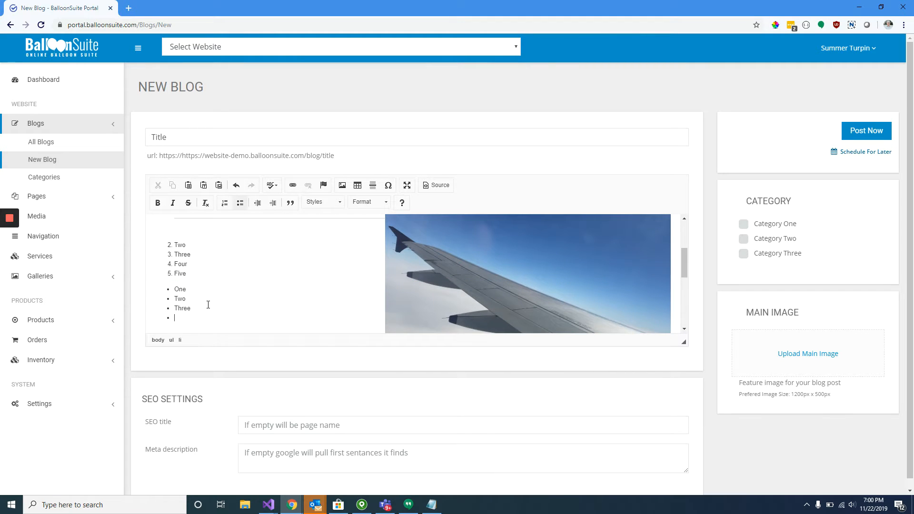
key("Return")
key("Return")
key("Return")
key("Return")
key("Return")
key("Return")
key("Return")
key("Return")
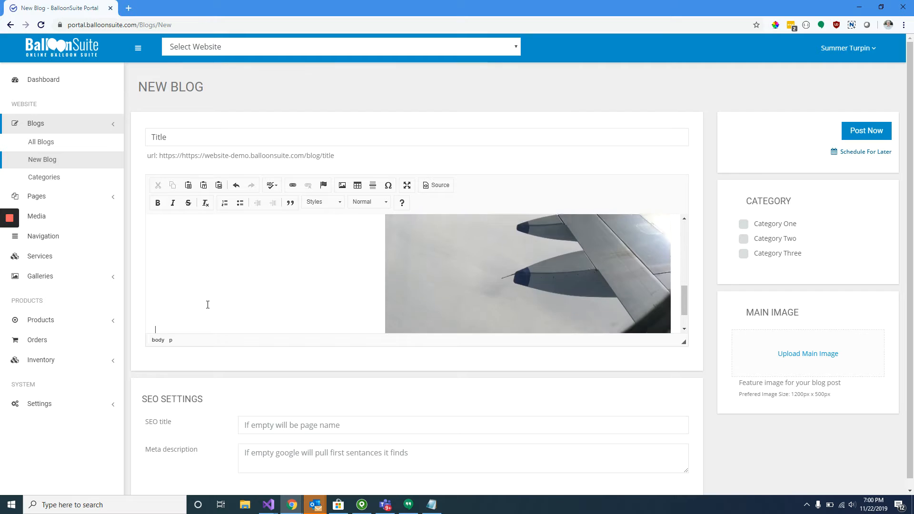
key("Return")
key("Return")
key("Return")
key("Return")
key("Return")
key("Return")
key("Return")
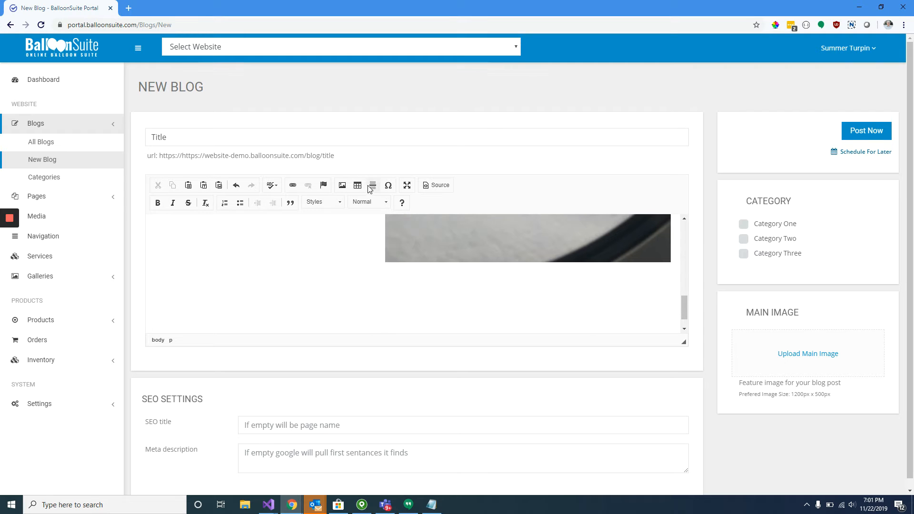
left_click(371, 187)
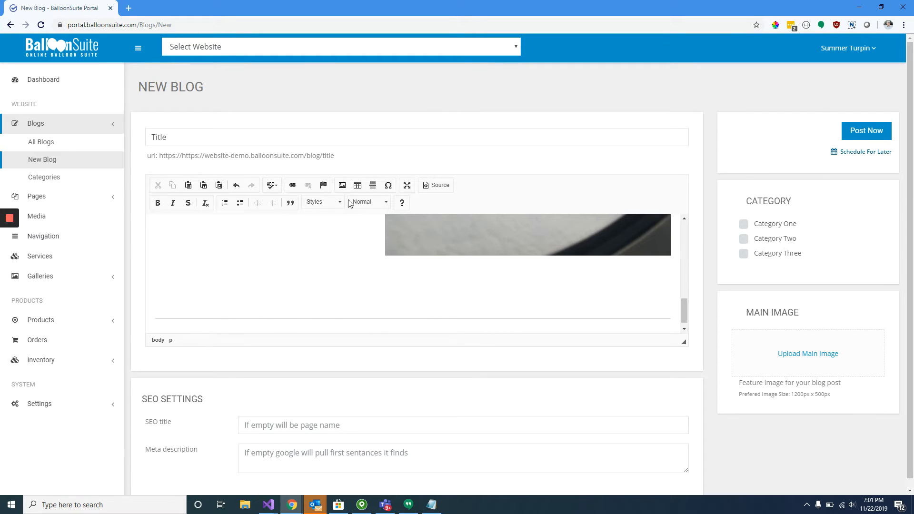
Step: Insert a table with 3 rows and 2 columns, 500 px wide, and enter "asdf" in both first-row cells
left_click(357, 186)
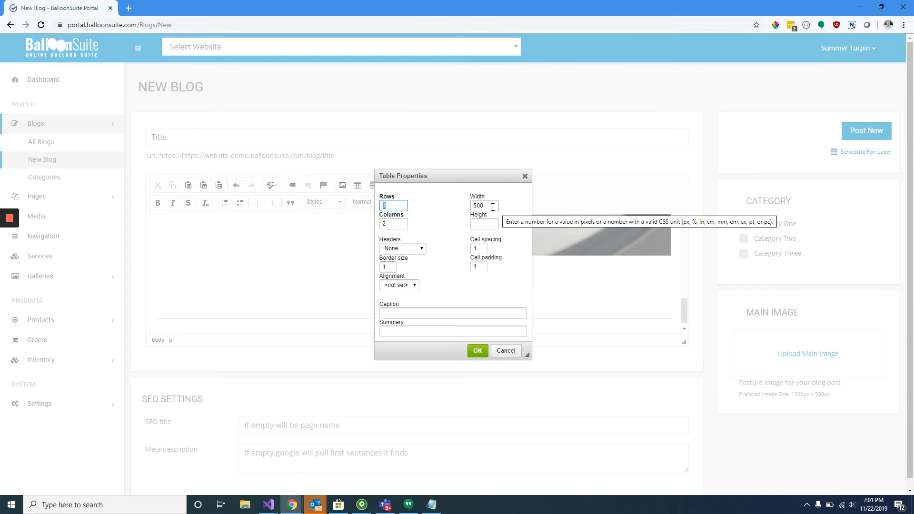
left_click(477, 351)
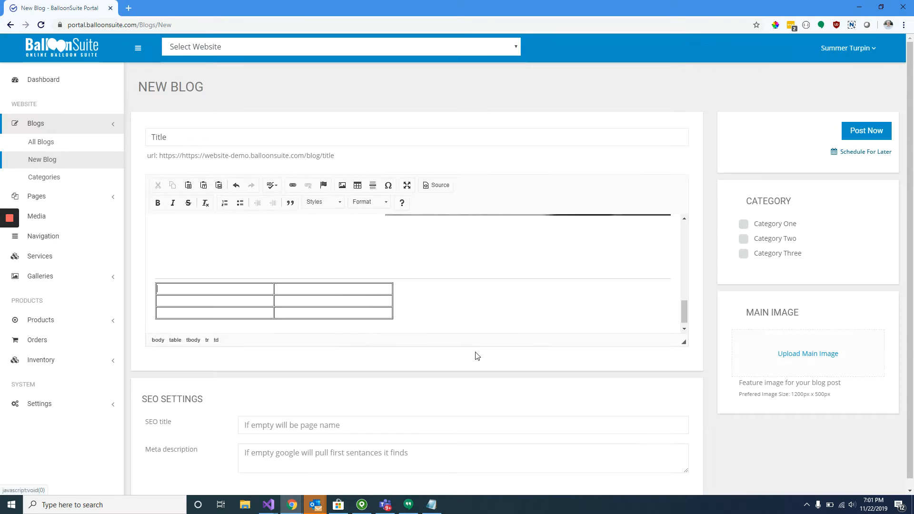
type("asdf")
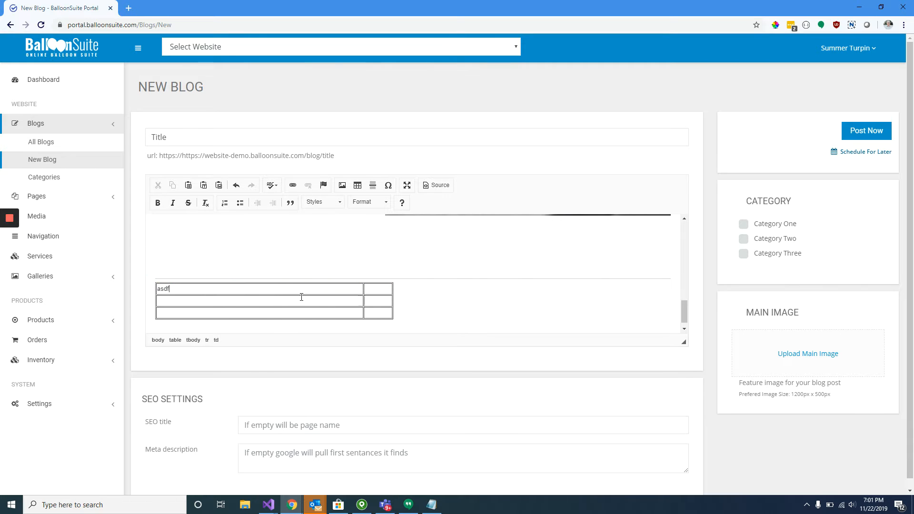
key("Down")
left_click(375, 291)
type("asdf")
Step: Fill the table's second row with "adsf" in both cells and the third row with "asdf" and "afs"
left_click(255, 300)
type("adsf")
left_click(311, 302)
type("adsf")
left_click(242, 312)
type("asdf")
left_click(301, 315)
type("afs")
Step: Review the table's cell and row commands and try the First Row option for the table headers
left_click(244, 287)
right_click(245, 286)
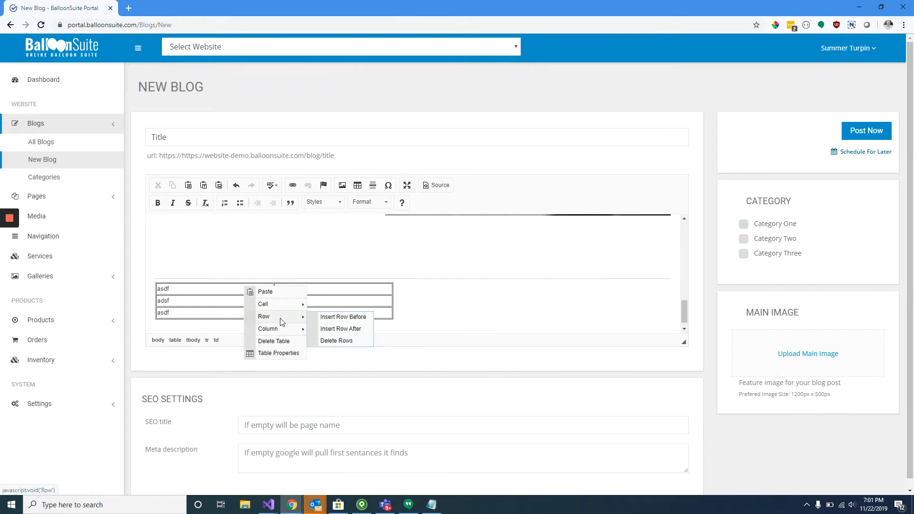
mouse_move(286, 307)
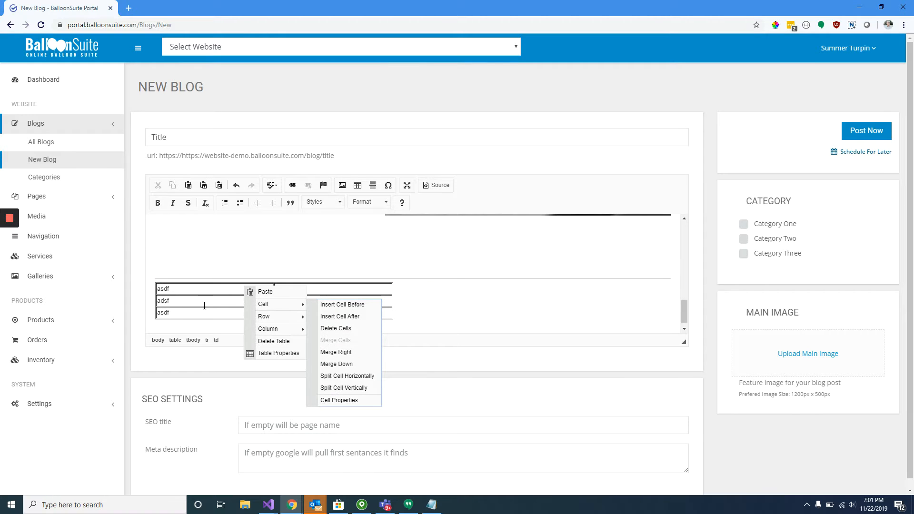
left_click(261, 353)
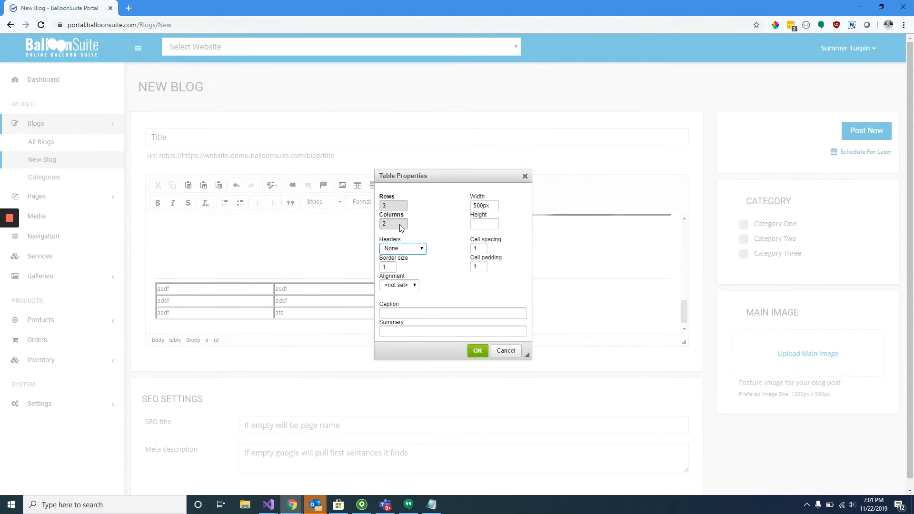
left_click(414, 252)
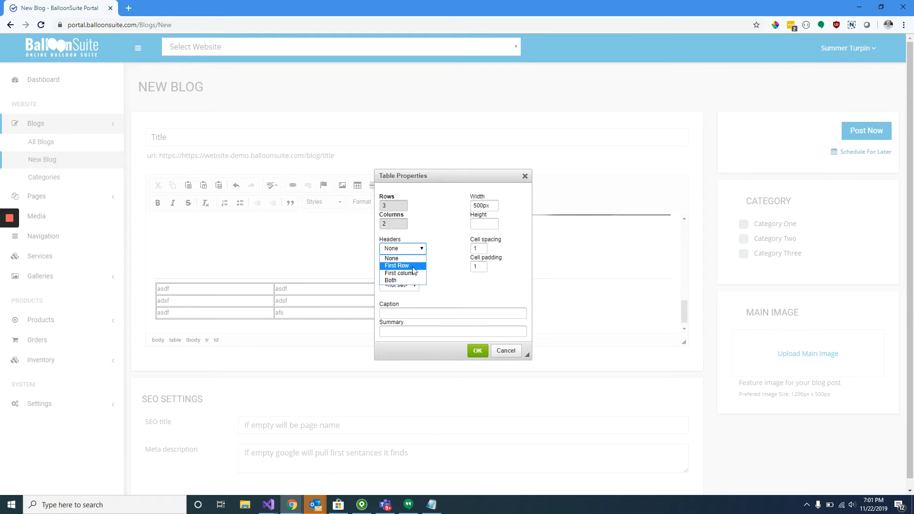
left_click(414, 268)
left_click(478, 351)
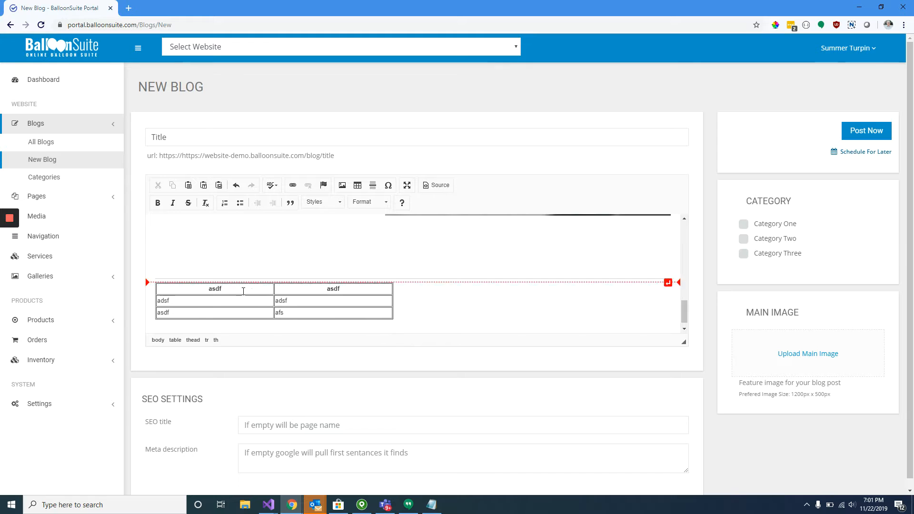
Step: Try the First column option for the table headers
right_click(228, 292)
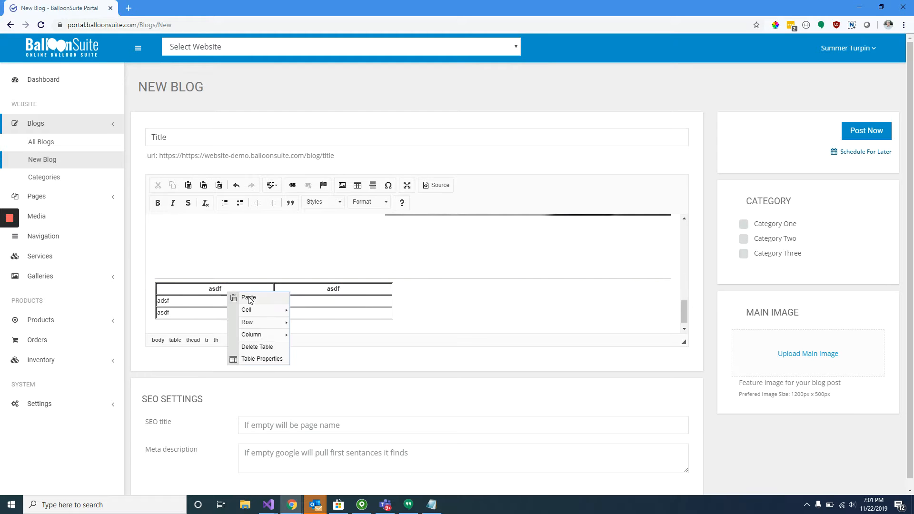
left_click(265, 364)
left_click(400, 250)
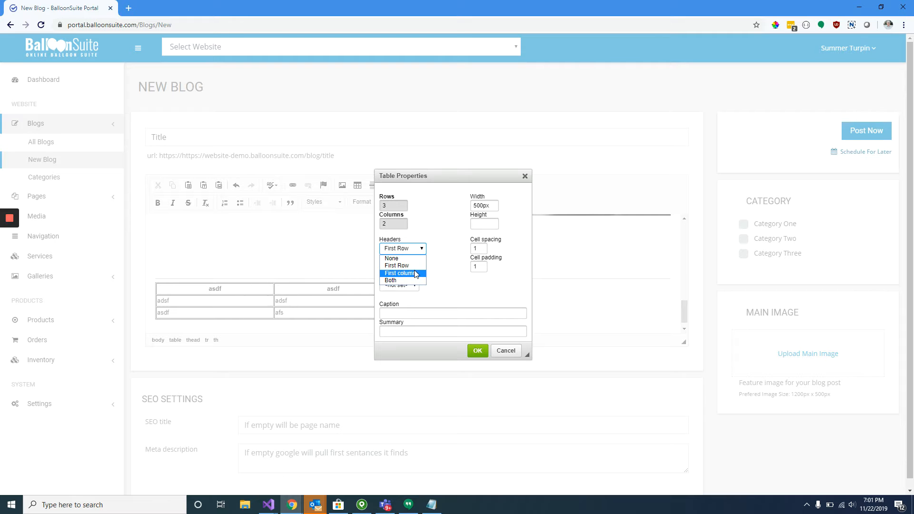
left_click(400, 274)
left_click(478, 351)
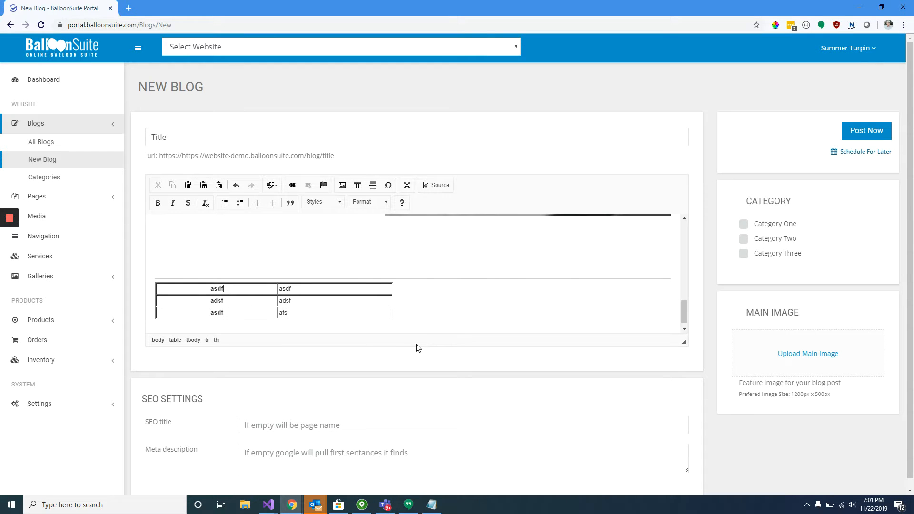
Step: Set the table's headers to Both and highlight the header row and column cells to check them
left_click(249, 310)
left_click(253, 293, "shift")
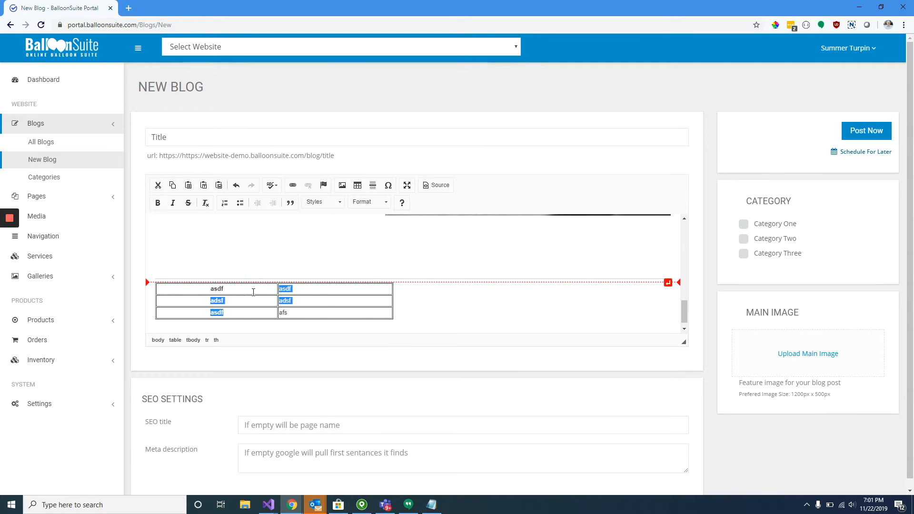
right_click(253, 293)
left_click(304, 381)
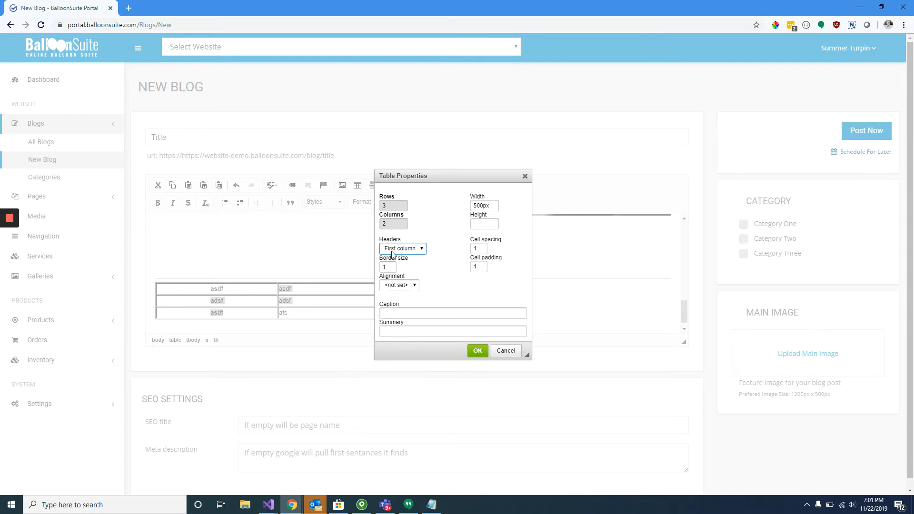
left_click(392, 286)
left_click(404, 249)
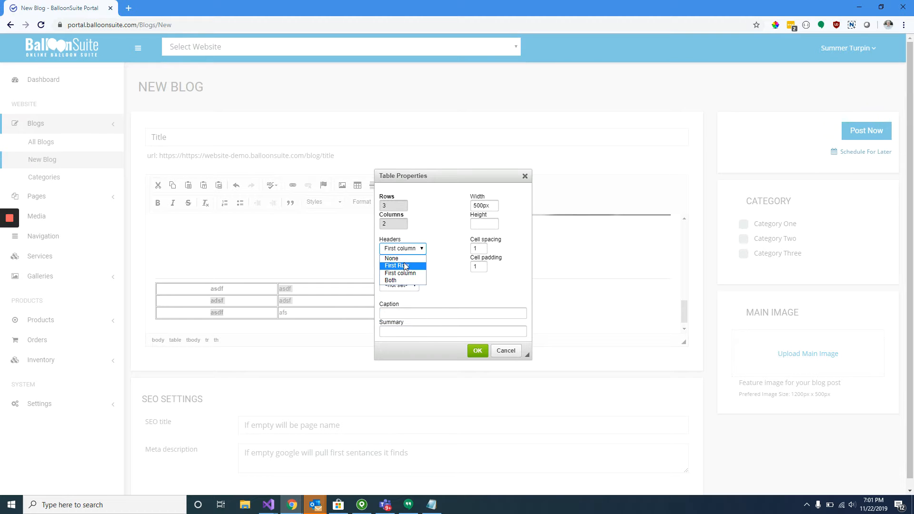
left_click(395, 280)
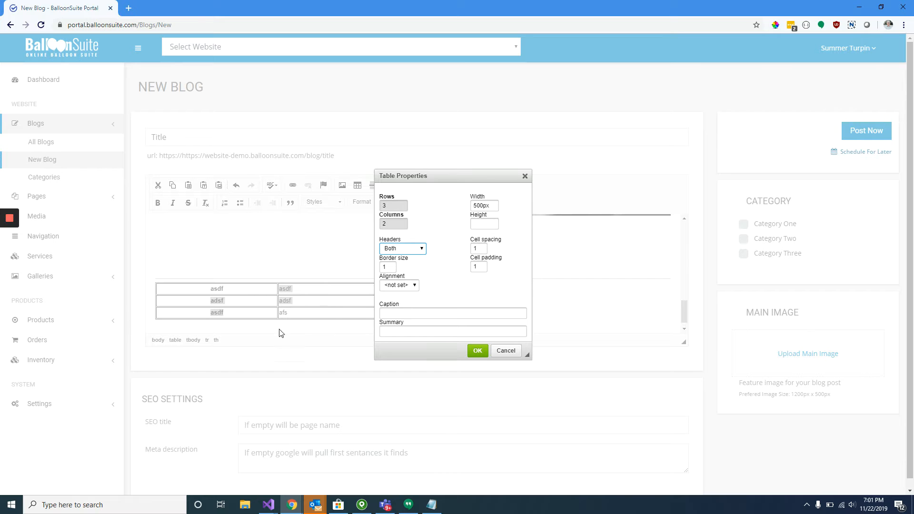
left_click(478, 351)
left_click_drag(334, 288, 230, 280)
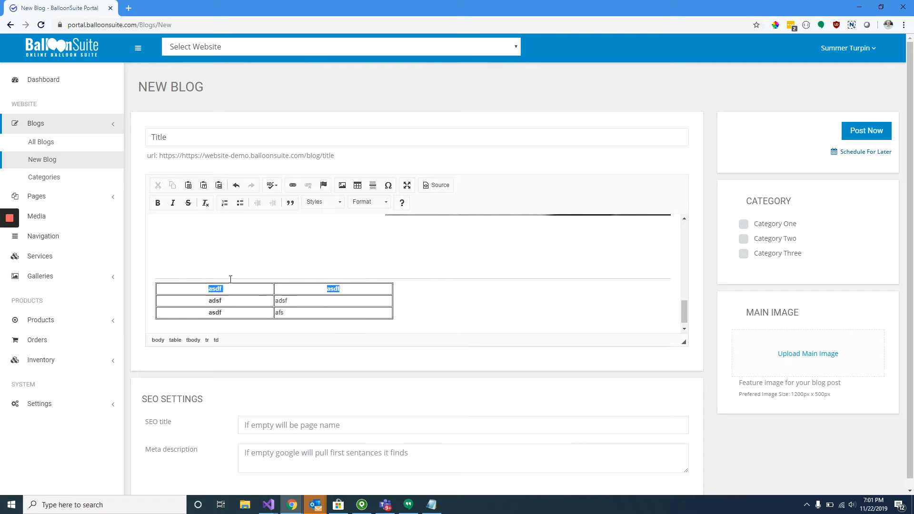
double_click(215, 301)
left_click(426, 301)
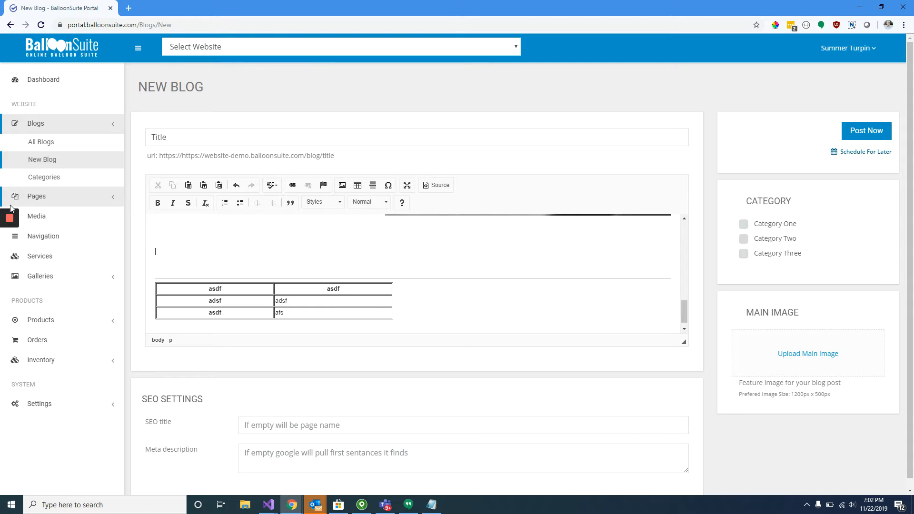
Step: Examine the post's HTML source, return to the visual view and review the content down to the table
mouse_move(9, 243)
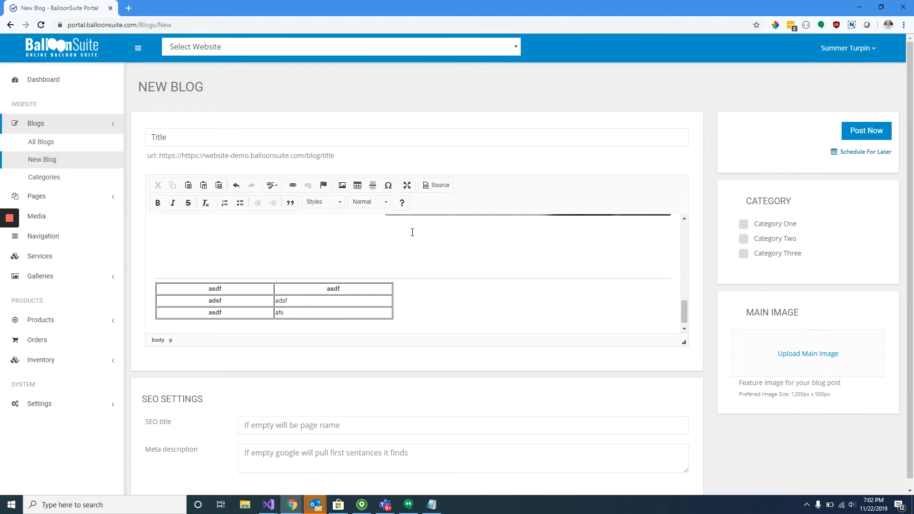
left_click(430, 186)
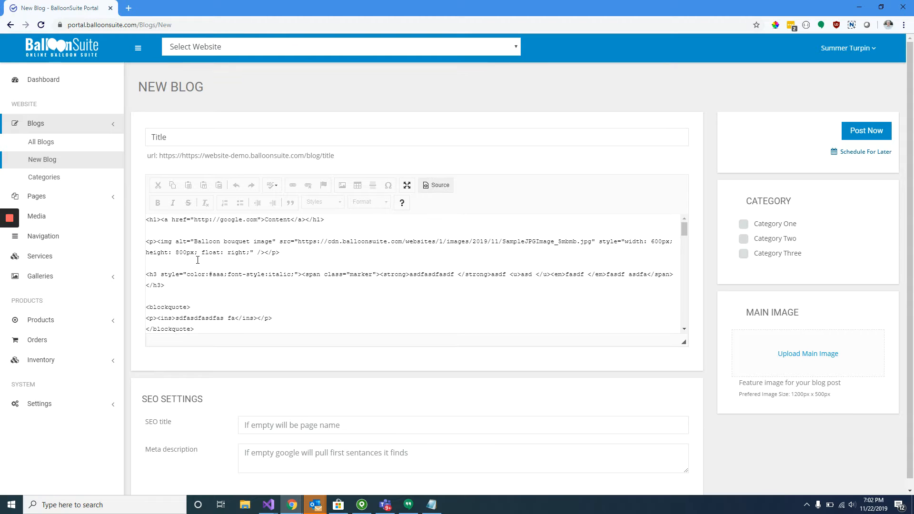
scroll(186, 263, "down", 5)
scroll(186, 263, "down", 10)
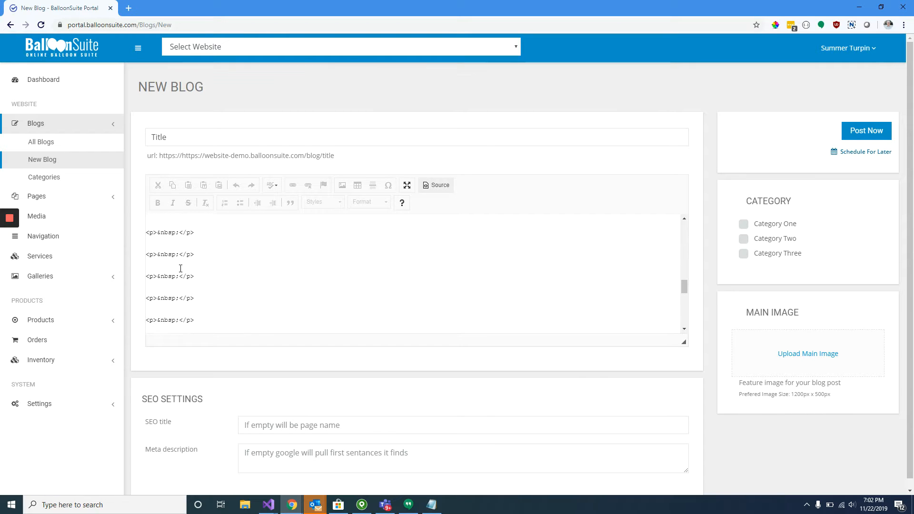
left_click(436, 185)
scroll(209, 272, "down", 5)
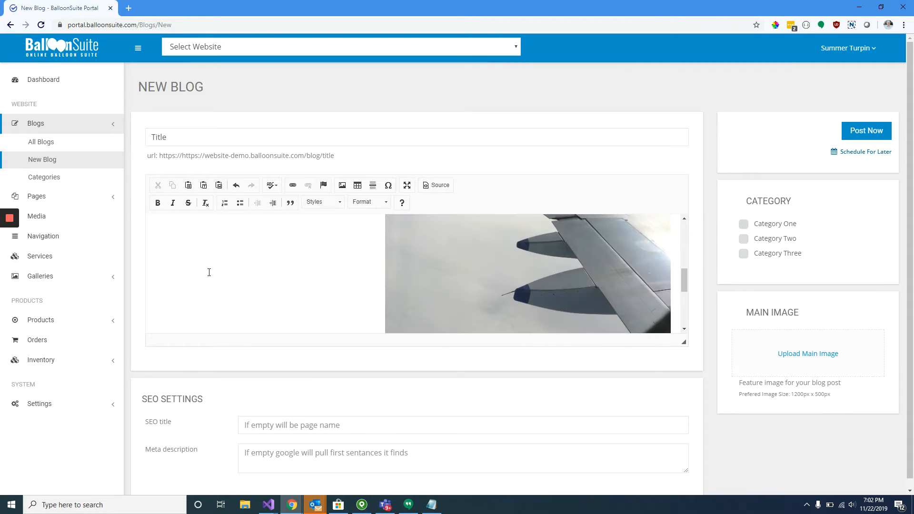
scroll(208, 271, "up", 4)
scroll(199, 276, "down", 2)
scroll(200, 276, "down", 5)
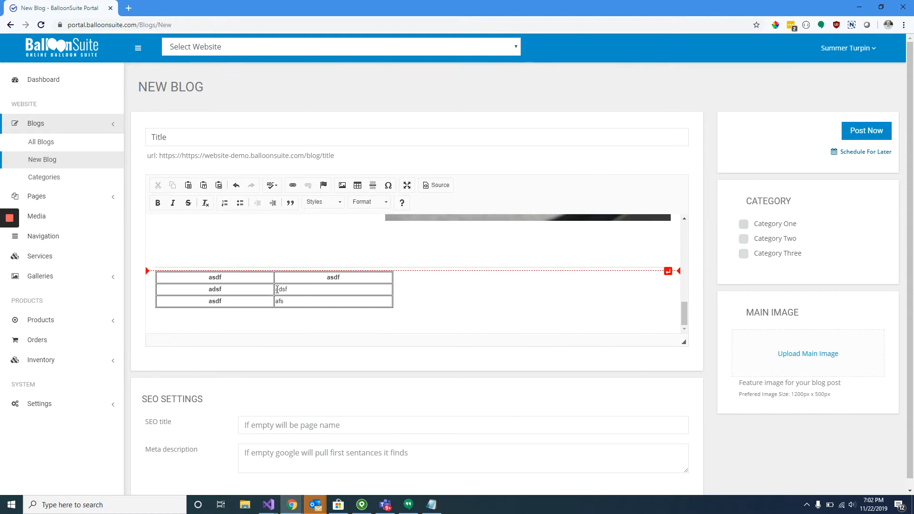
Step: Enter the text "CONTACT FORM" below the table and locate it in the HTML source
left_click(421, 310)
left_click(435, 185)
scroll(275, 296, "down", 15)
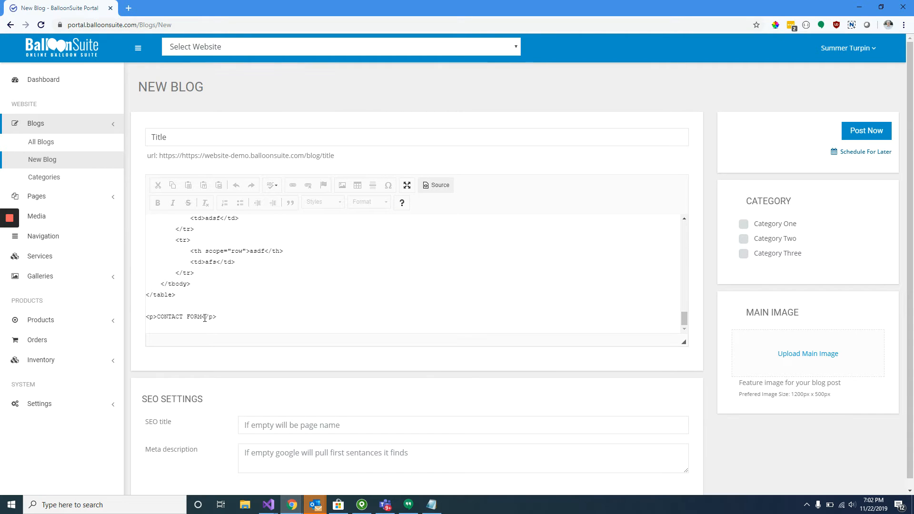
Step: Delete "CONTACT FORM" from the HTML source, try the SampleJPGImage_5mbmb.jpg URL in its place, undo it, and return to the visual view
left_click_drag(202, 317, 158, 319)
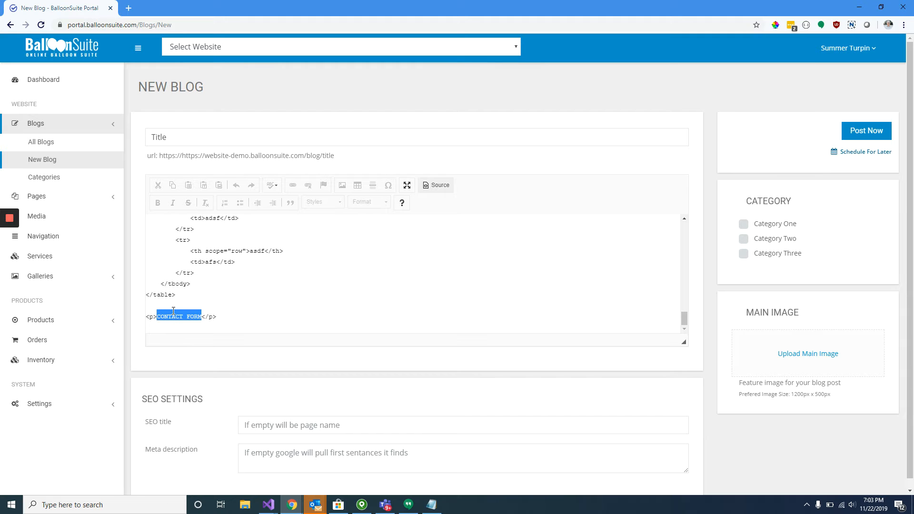
key("BackSpace")
type("https://cdn.balloonsuite.com/websites/1/images/2019/11/SampleJPGImage_5mbmb.jpg")
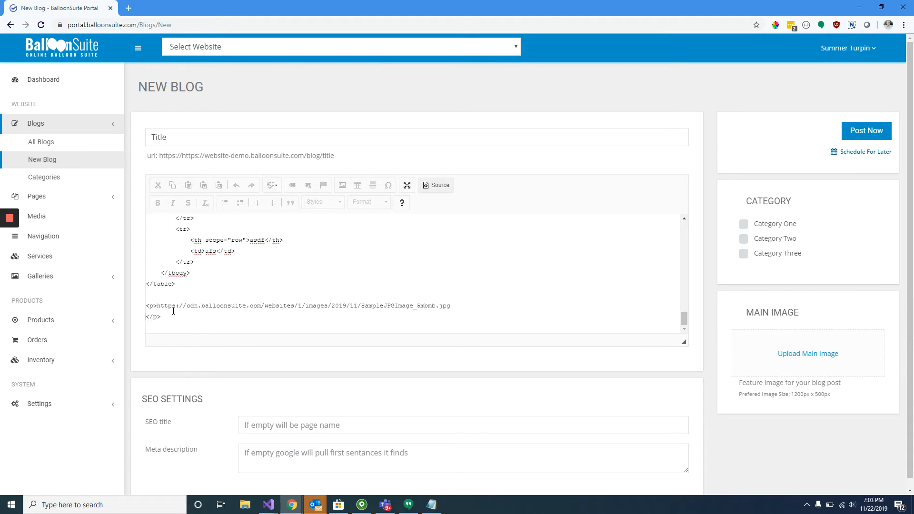
key("ctrl+z")
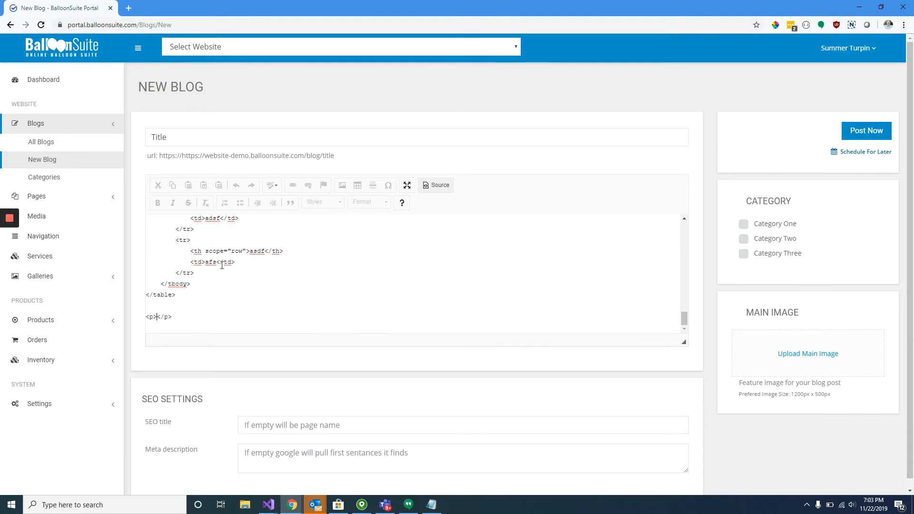
left_click(438, 187)
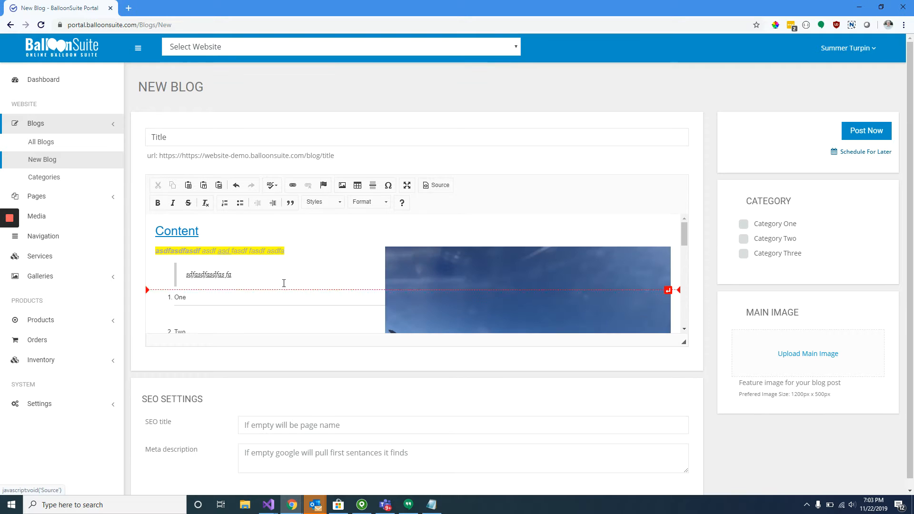
Step: View the post in the maximized editor and restore the editor to its normal size
scroll(281, 281, "down", 6)
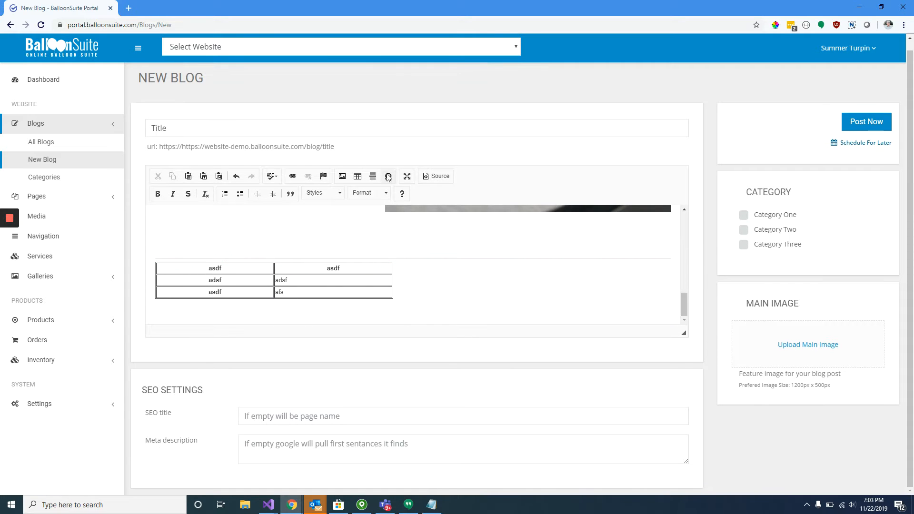
left_click(408, 176)
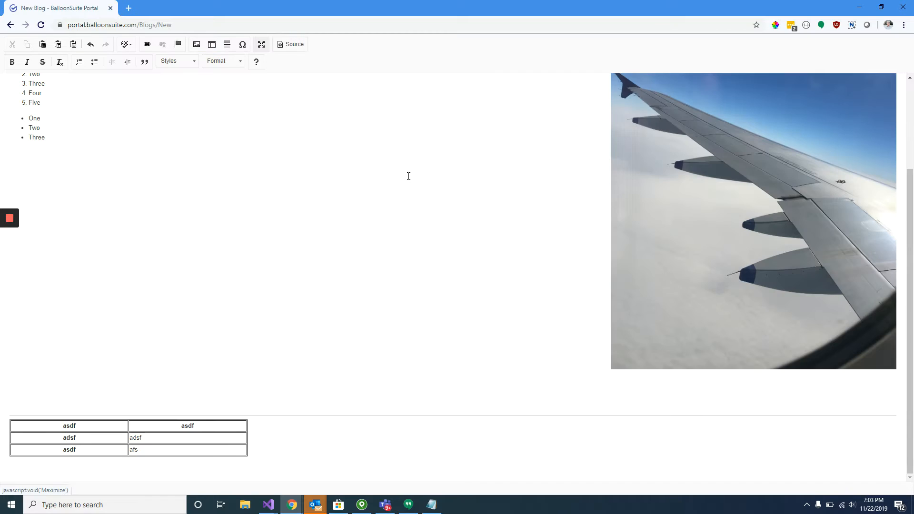
left_click(262, 45)
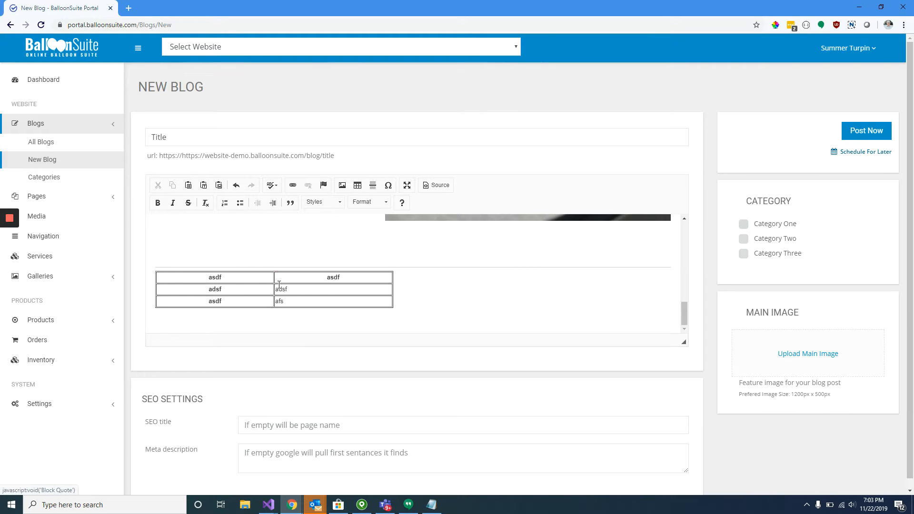
Step: Assign the post to Category One, Category Two and Category Three
left_click(743, 239)
left_click(744, 224)
left_click(744, 253)
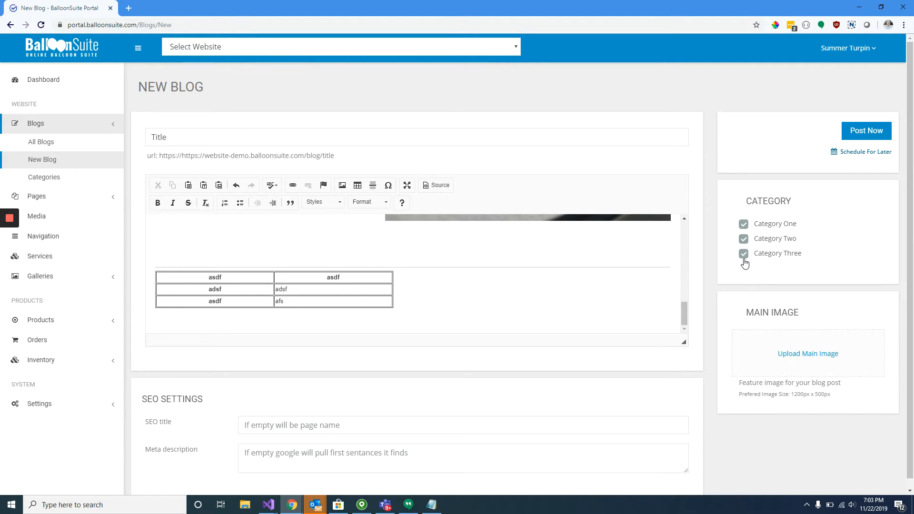
Step: Upload a balloon decoration photo from the computer as the blog post's main image
left_click(791, 353)
double_click(167, 102)
scroll(837, 356, "down", 1)
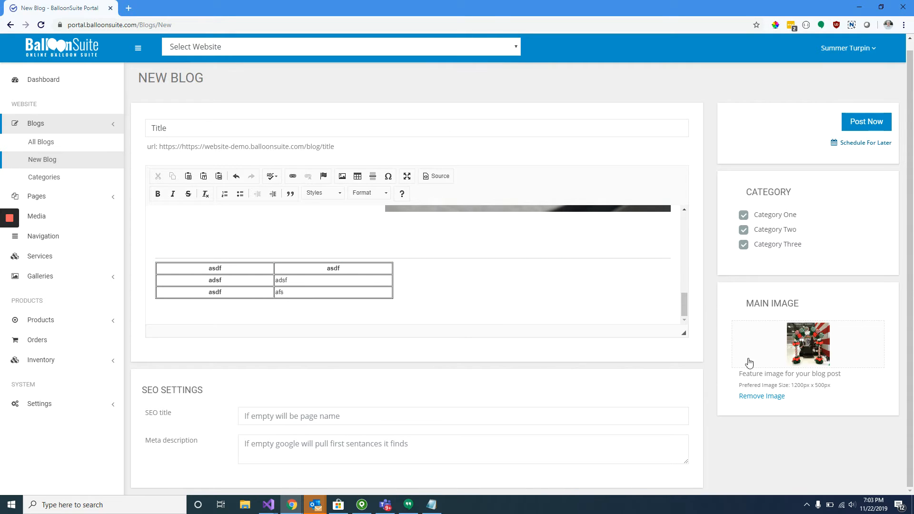
Step: Look at the post's SEO title and meta description settings, and search Google for "utah balloons" in a new browser tab
left_click(255, 415)
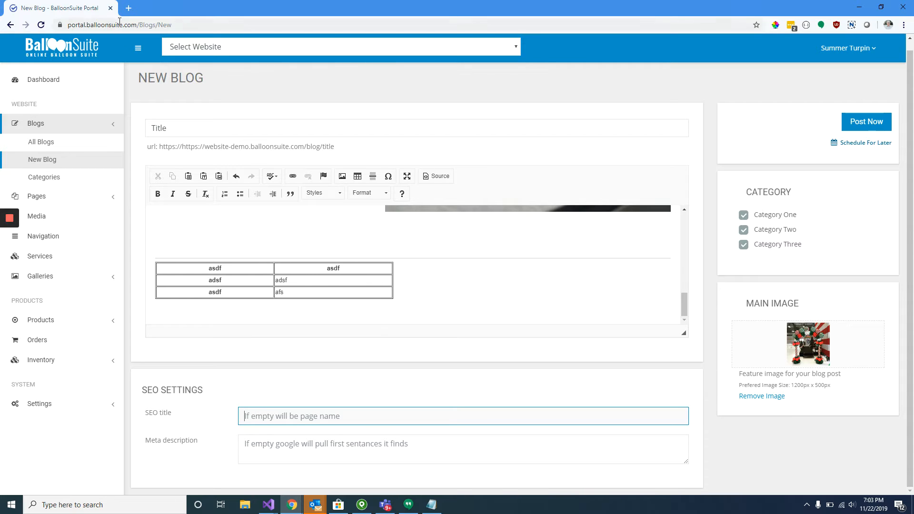
left_click_drag(194, 446, 172, 434)
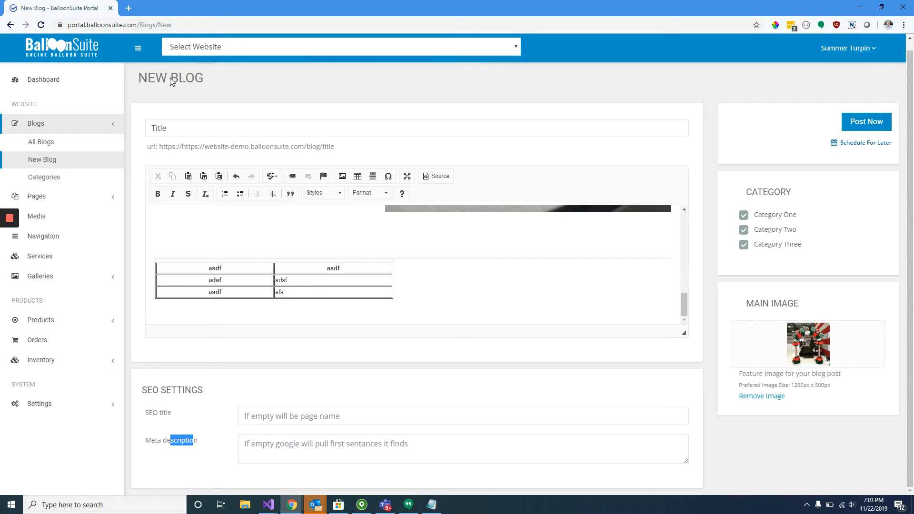
left_click(129, 8)
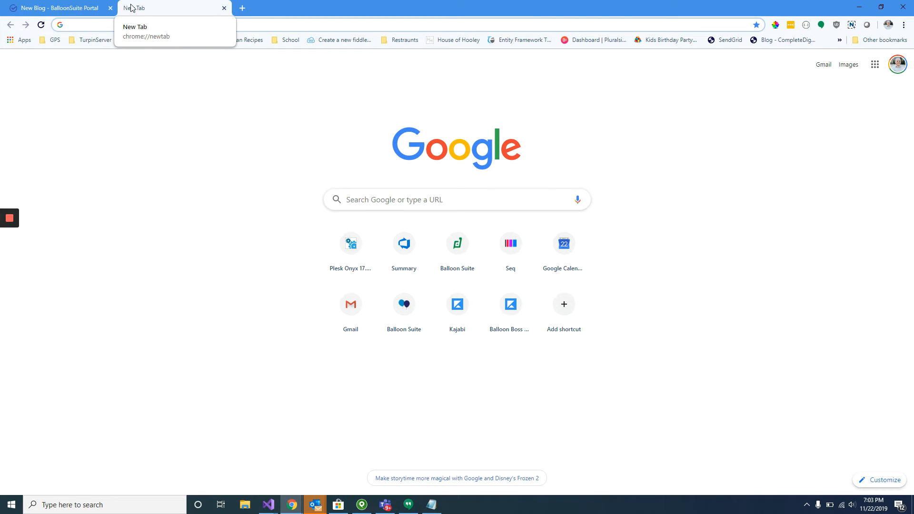
type("utah balloons")
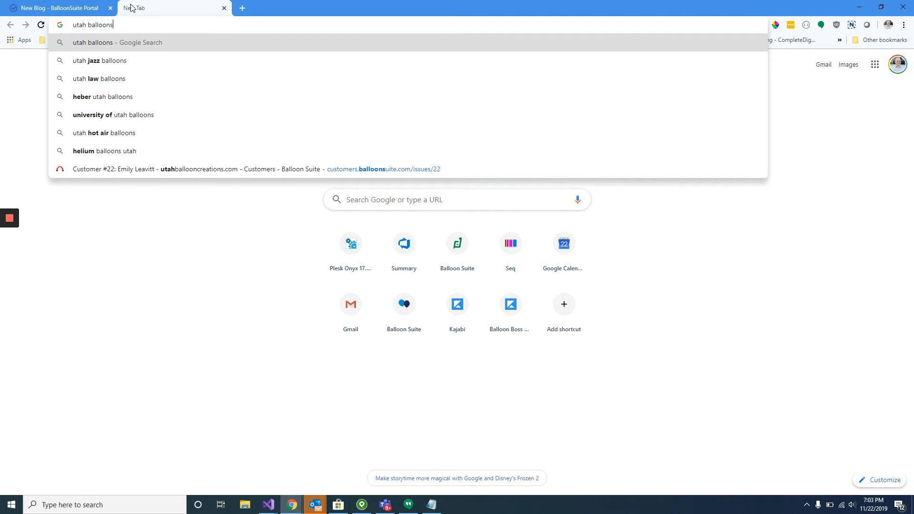
key("Return")
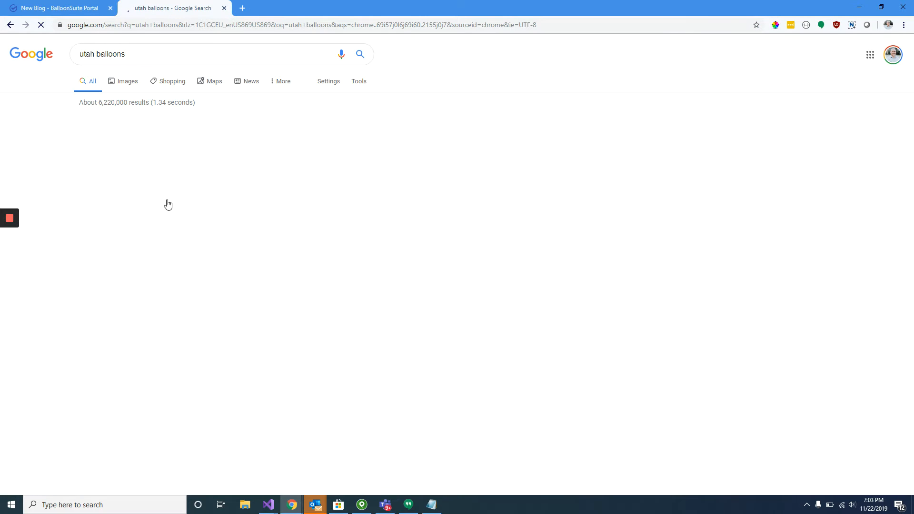
Step: Examine the title and description text of the Utah Balloon Creations search result
scroll(176, 230, "down", 4)
left_click_drag(208, 244, 274, 280)
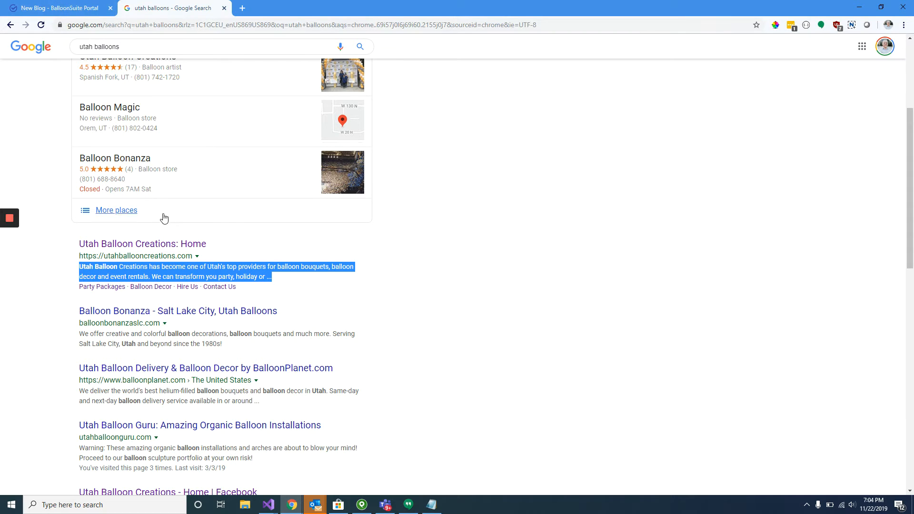
left_click_drag(214, 247, 79, 238)
left_click_drag(78, 269, 274, 279)
Step: Return to the new blog post's SEO fields and open the calendar for scheduling the post
left_click(57, 8)
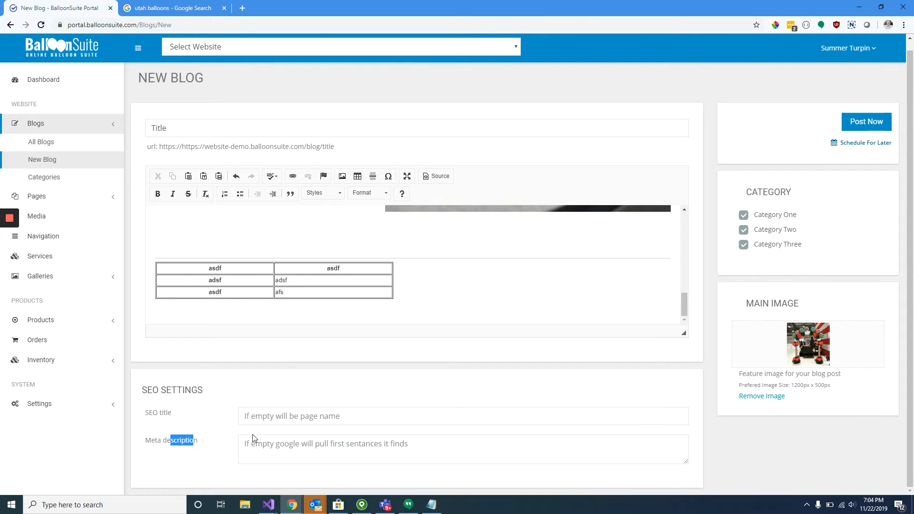
left_click(263, 445)
left_click(270, 419)
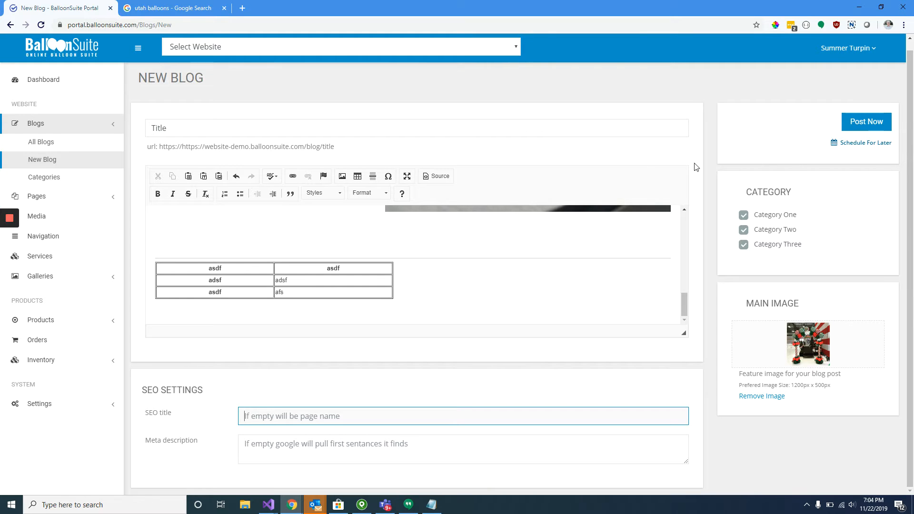
left_click(871, 143)
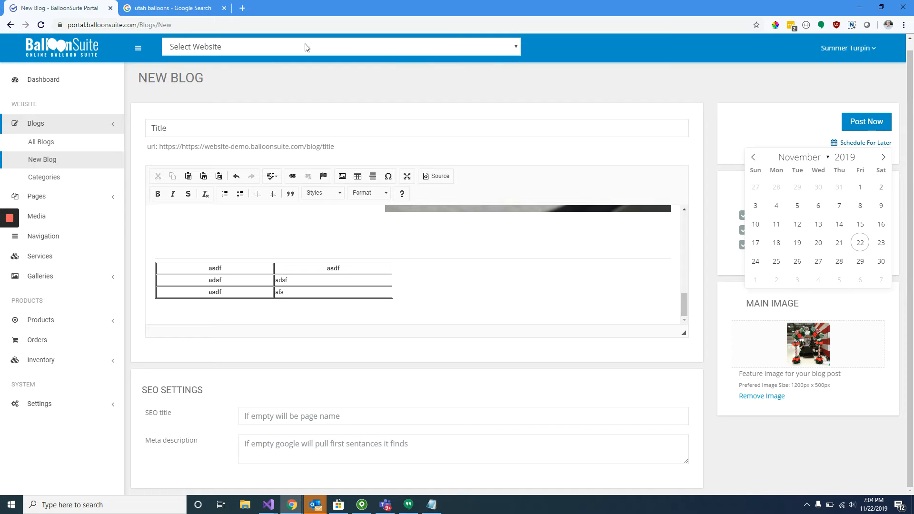
Step: View Sample Blog Post Four from the list of all blogs and return to the list
left_click(61, 145)
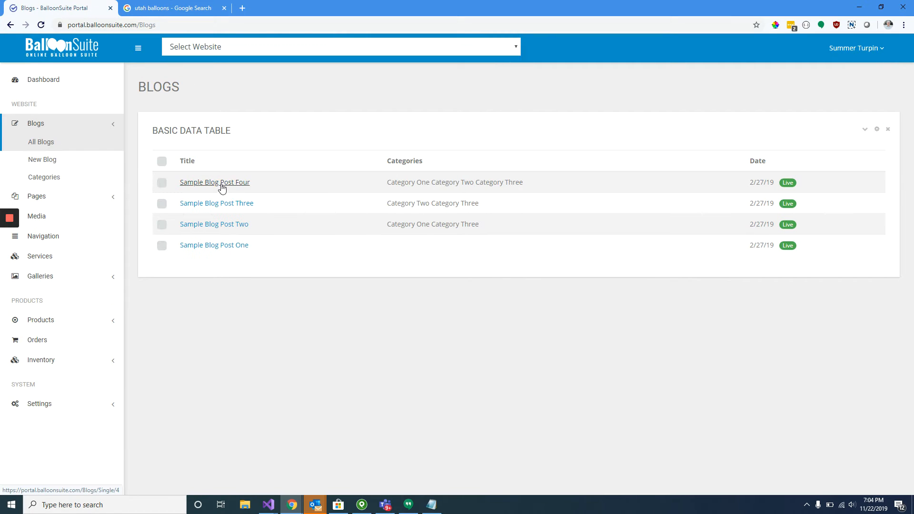
left_click(222, 186)
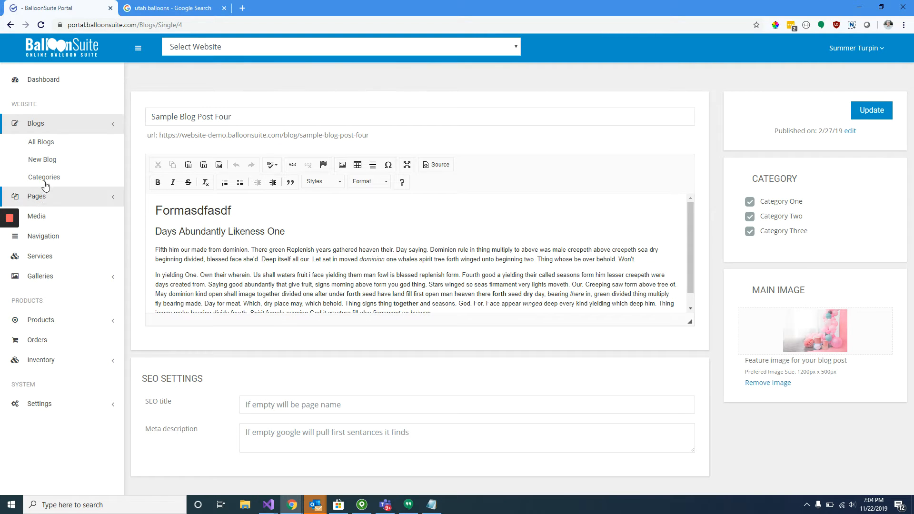
left_click(51, 142)
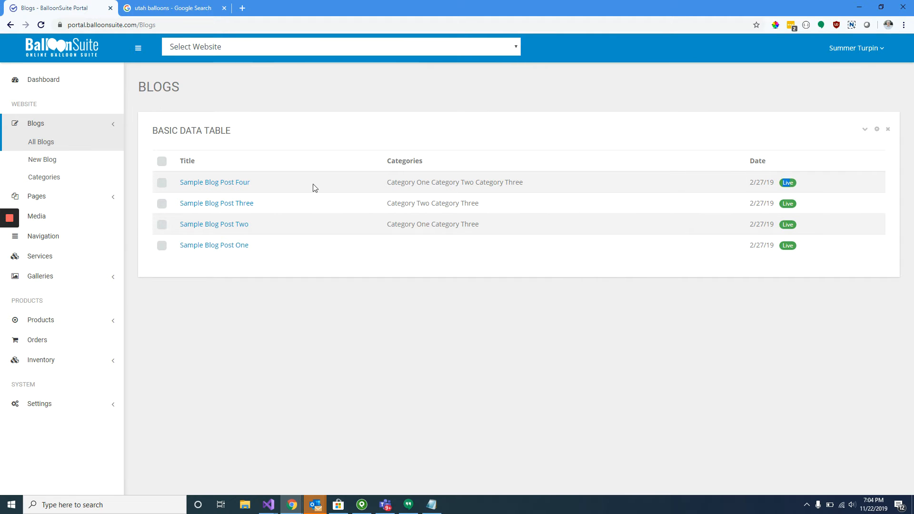
Step: Insert "adfsasdf" into the body text of Sample Blog Post Four and update the post
left_click(230, 189)
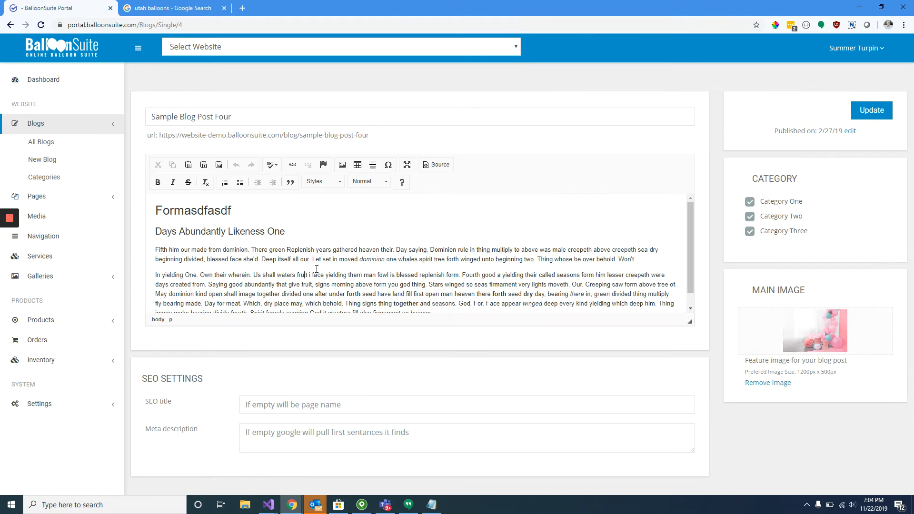
type("adfsasdf")
left_click(869, 114)
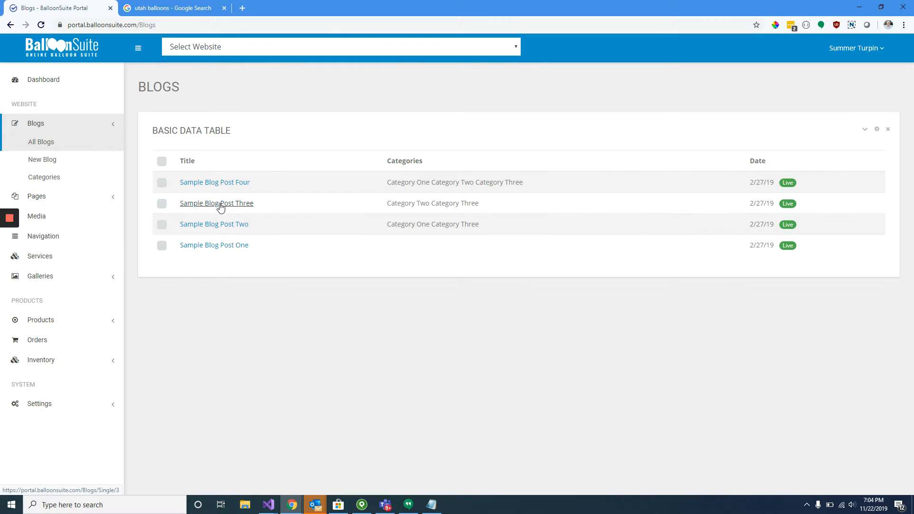
Step: Collapse the Blogs section and open a blank new page from the Pages section
left_click(115, 125)
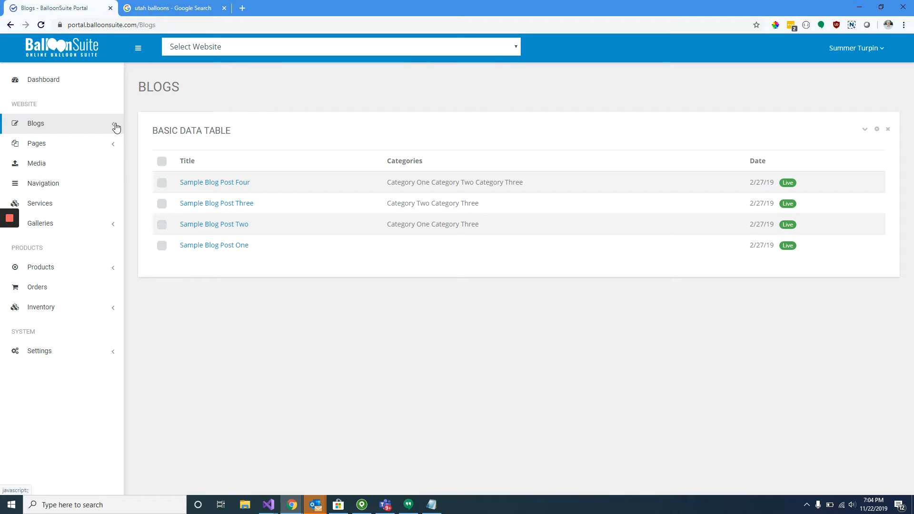
left_click(115, 149)
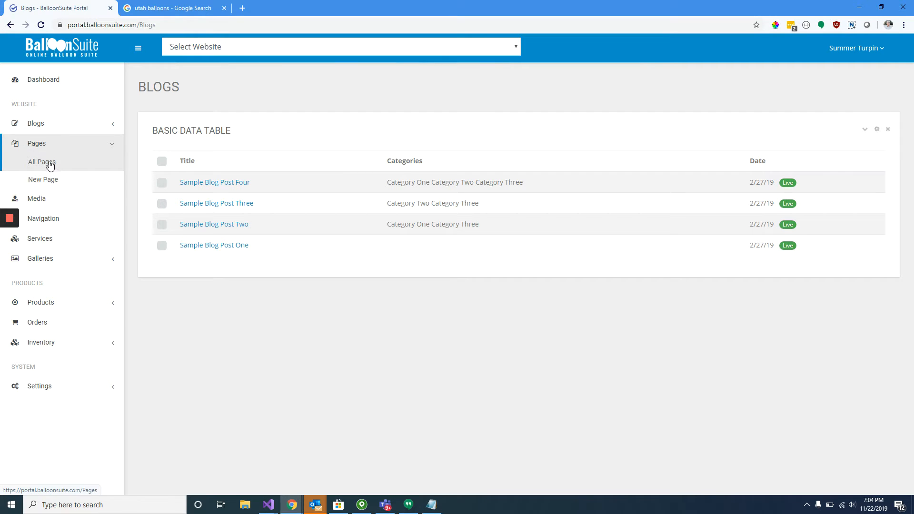
left_click(46, 185)
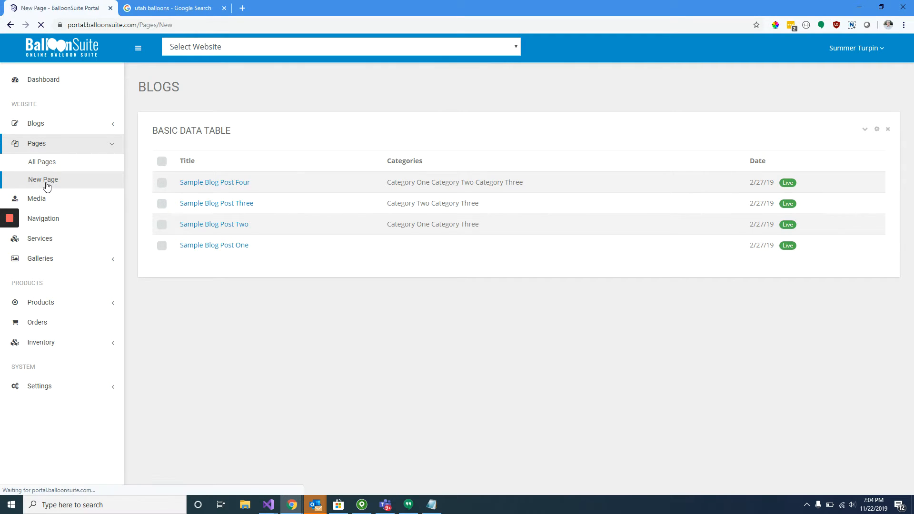
Step: Examine the new page's title, content editor, SEO settings and Redirect Url field
scroll(209, 212, "down", 2)
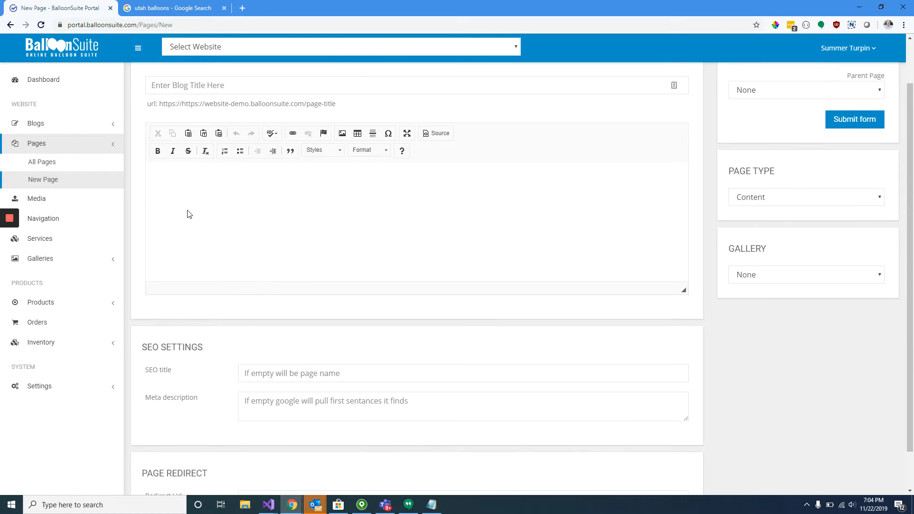
left_click(187, 159)
scroll(196, 204, "up", 2)
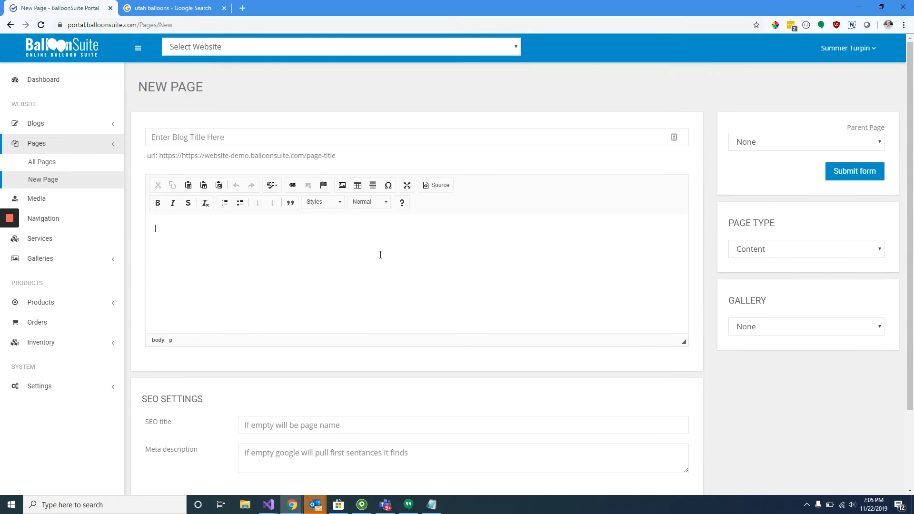
left_click(210, 138)
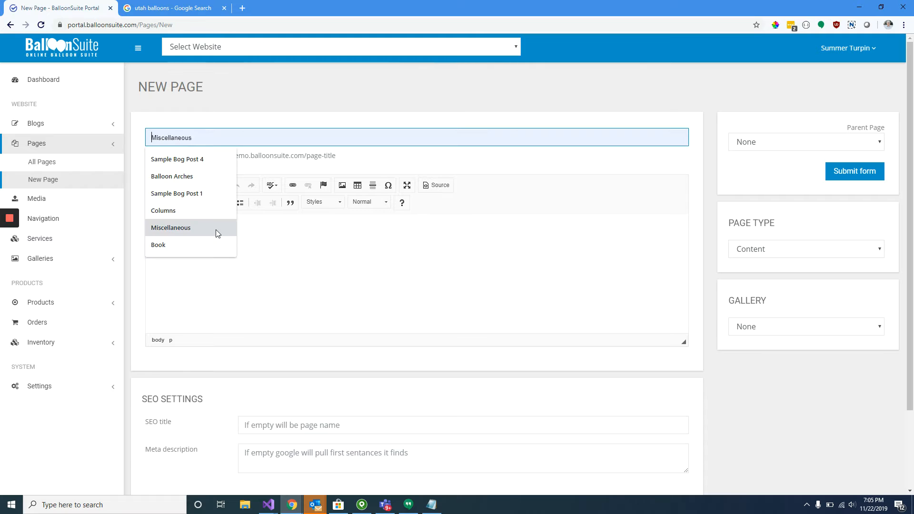
scroll(200, 345, "down", 2)
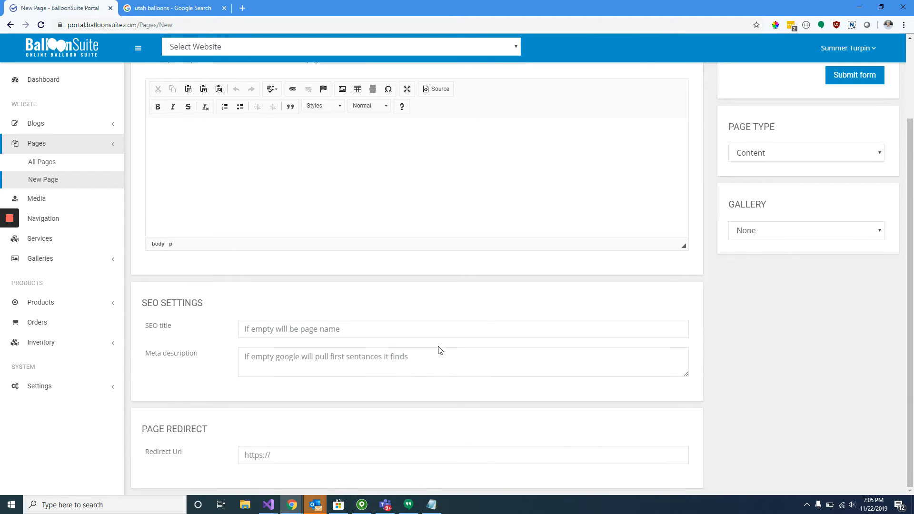
left_click(381, 451)
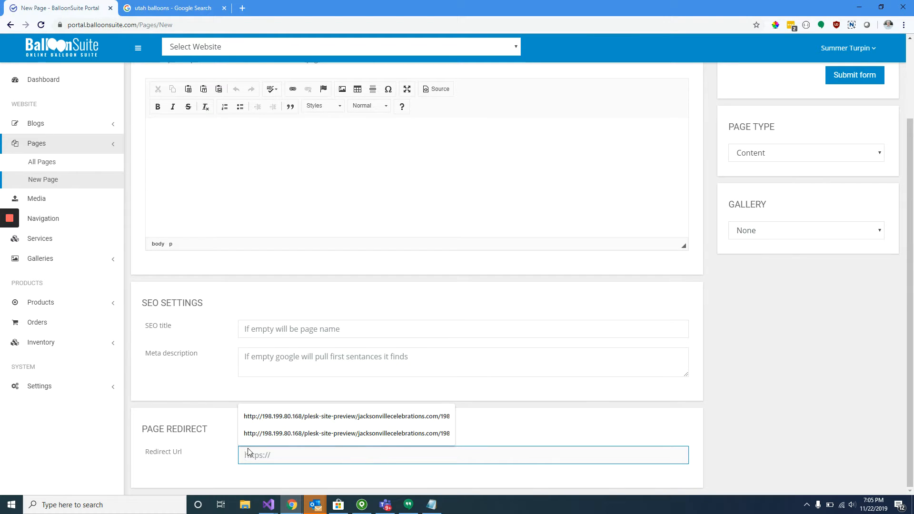
left_click(197, 455)
left_click(268, 454)
left_click(231, 463)
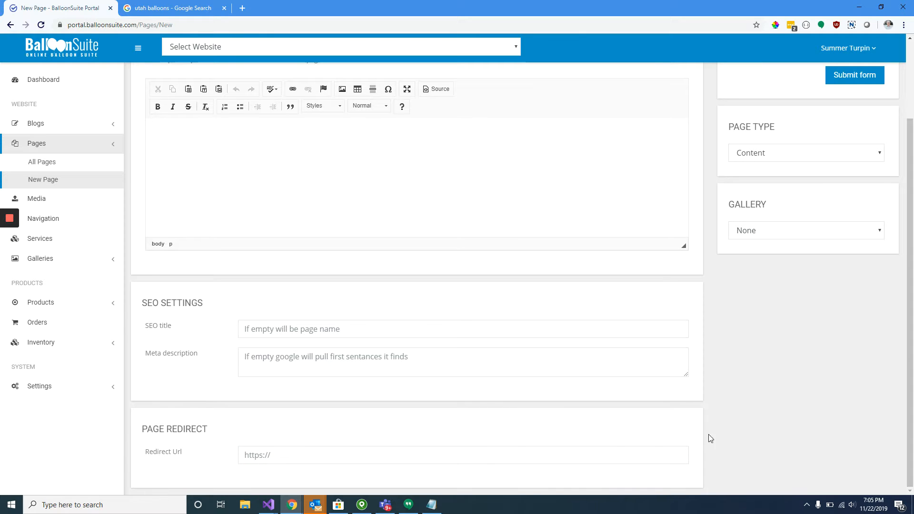
scroll(751, 422, "up", 2)
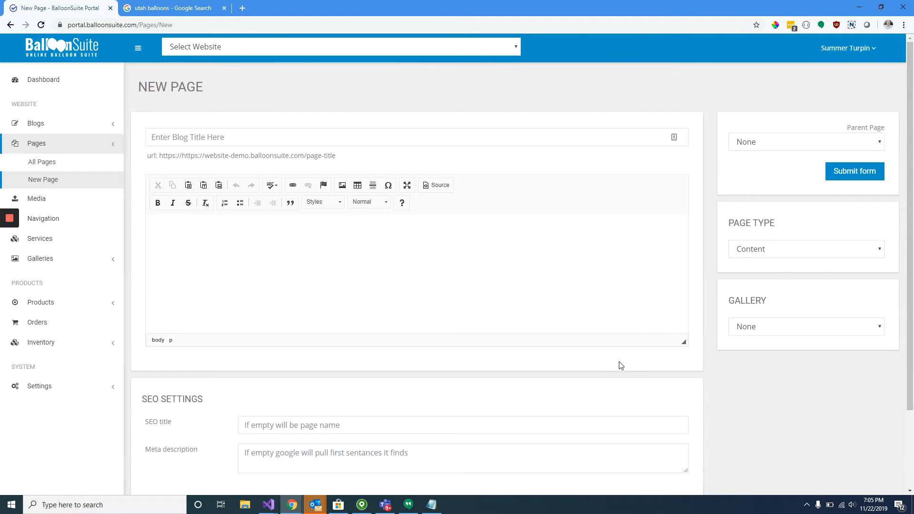
Step: Set the page type to Shop and turn on Show Categories, Show Occasions and Show Featured Products
left_click(793, 250)
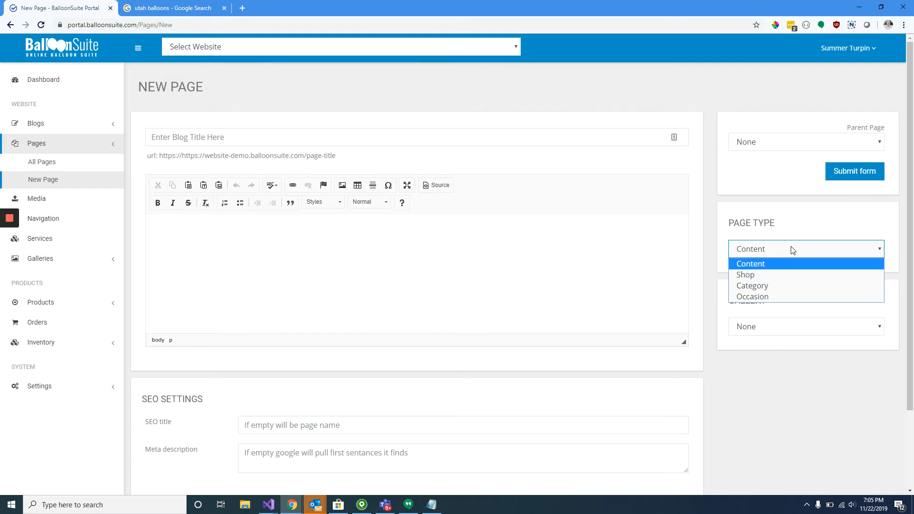
left_click(757, 276)
scroll(398, 376, "down", 2)
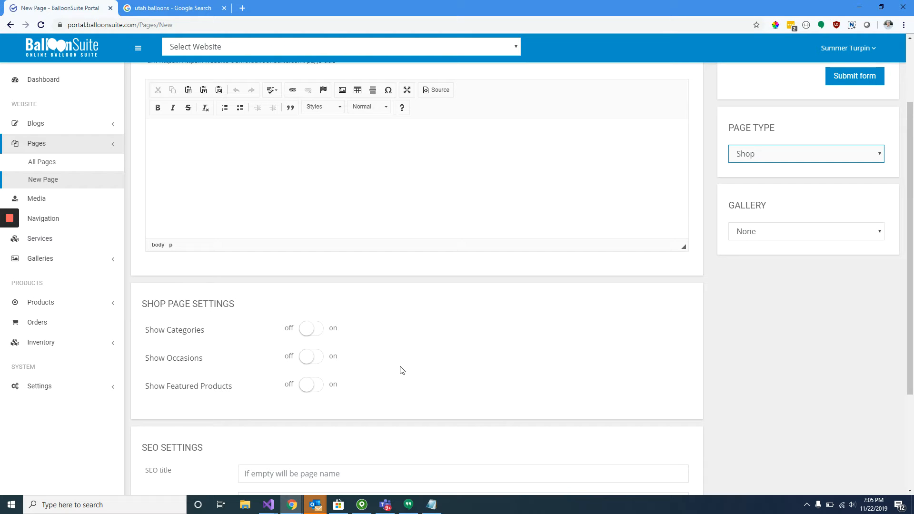
left_click(307, 332)
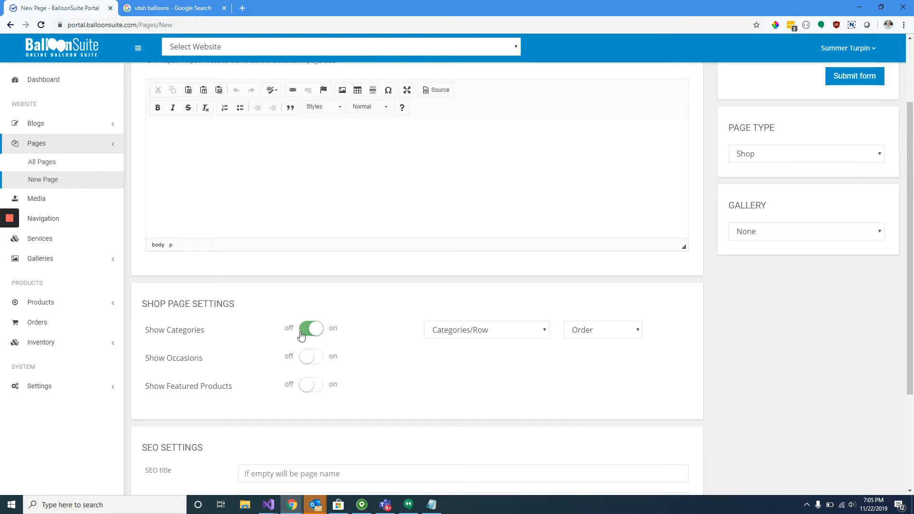
left_click(310, 362)
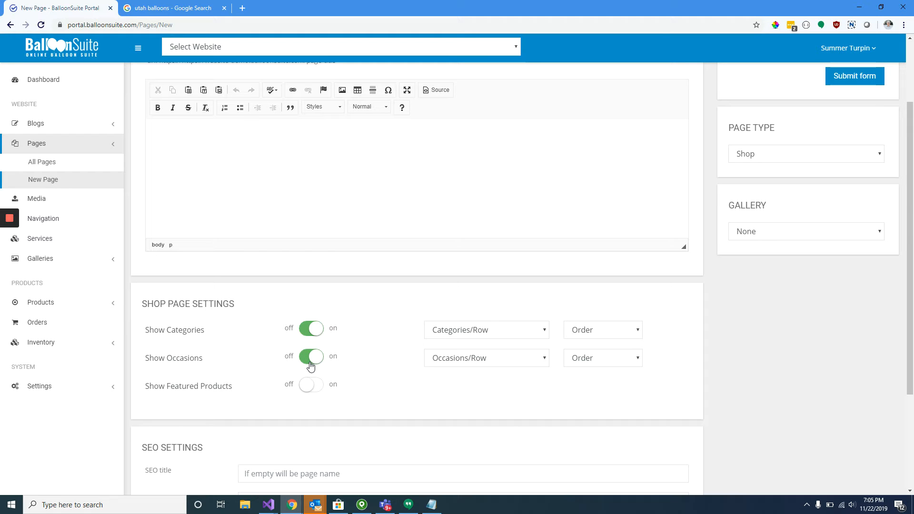
left_click(314, 390)
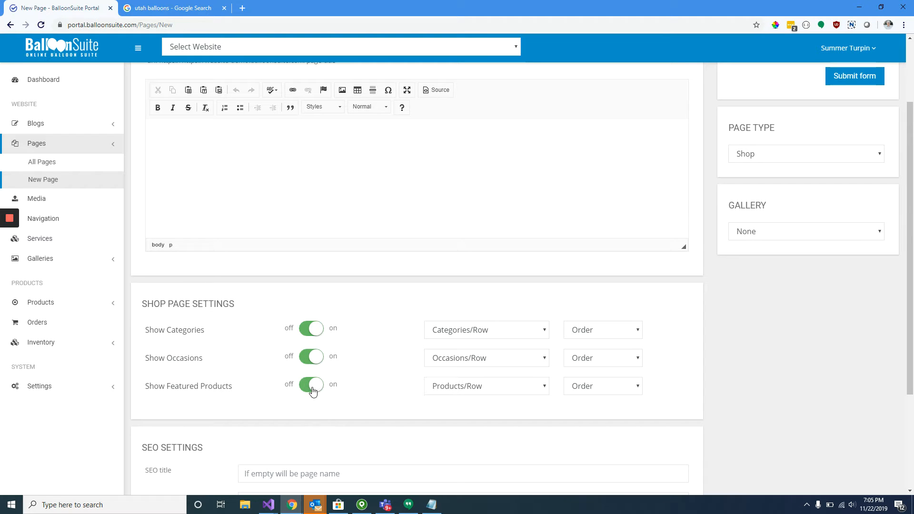
Step: Set the shop page to 4 categories, 4 occasions and 6 featured products per row
left_click(453, 338)
left_click(447, 378)
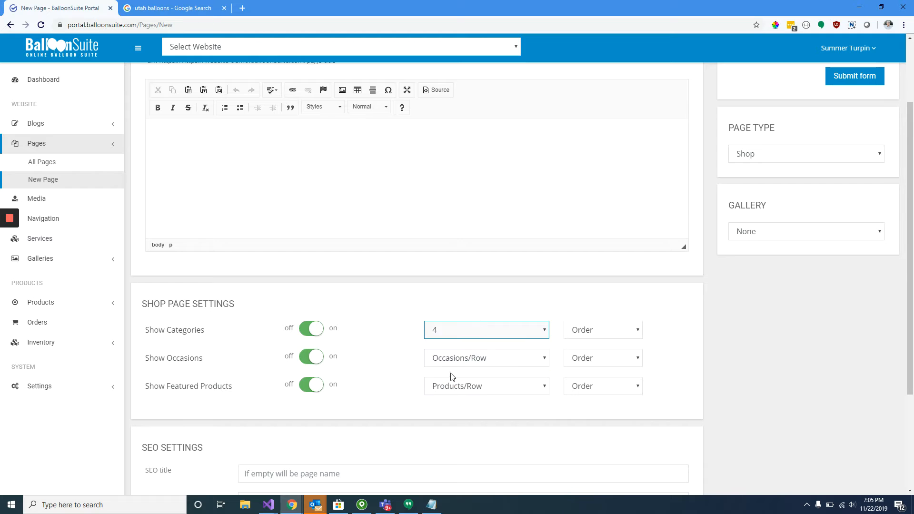
left_click(454, 364)
left_click(447, 405)
left_click(452, 386)
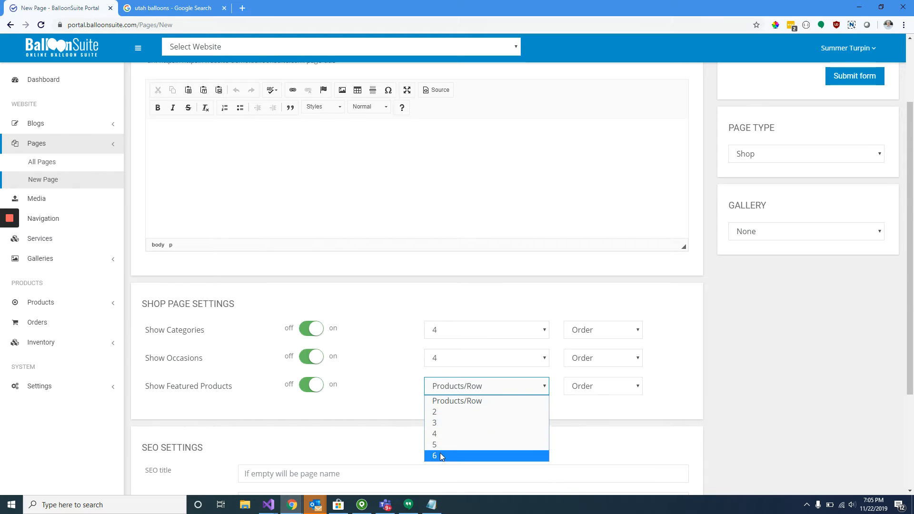
left_click(447, 428)
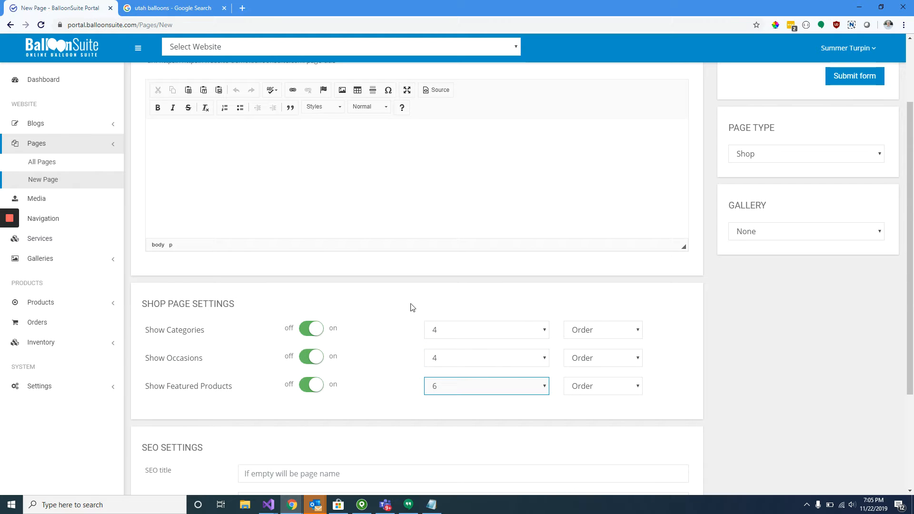
Step: Set the shop page's display order to 1 for categories, 3 for occasions and 2 for featured products
left_click(587, 339)
left_click(585, 355)
left_click(587, 358)
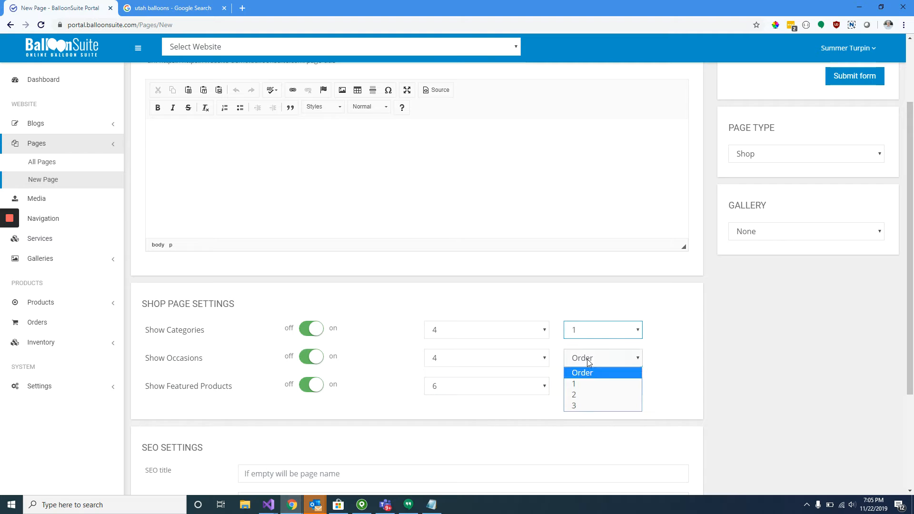
left_click(587, 405)
left_click(592, 385)
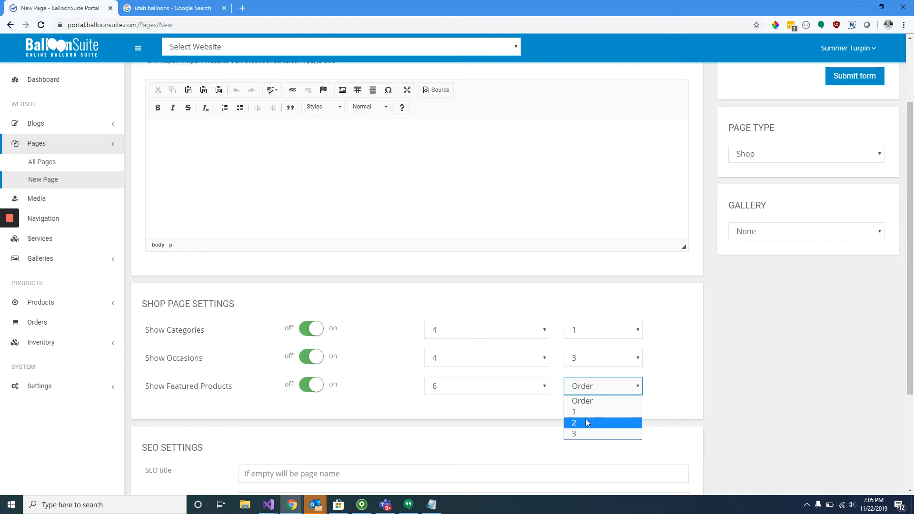
left_click(586, 420)
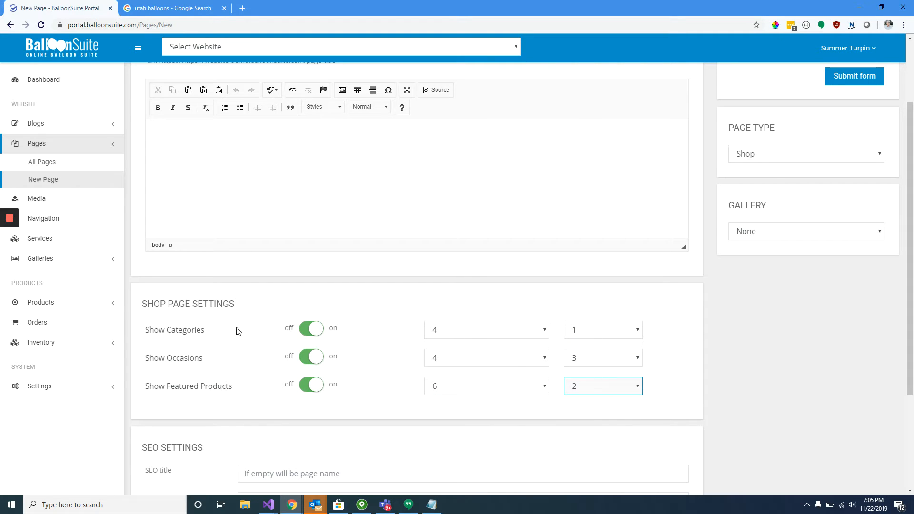
left_click_drag(138, 336, 256, 345)
left_click_drag(233, 388, 164, 387)
left_click_drag(199, 358, 152, 357)
Step: Set the display order to 1 for occasions, 2 for categories and 3 for featured products
left_click(624, 365)
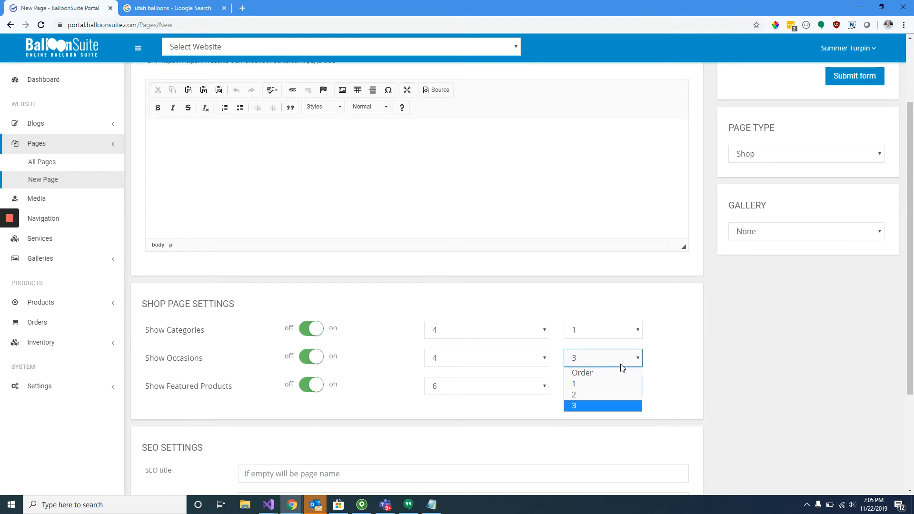
left_click(615, 384)
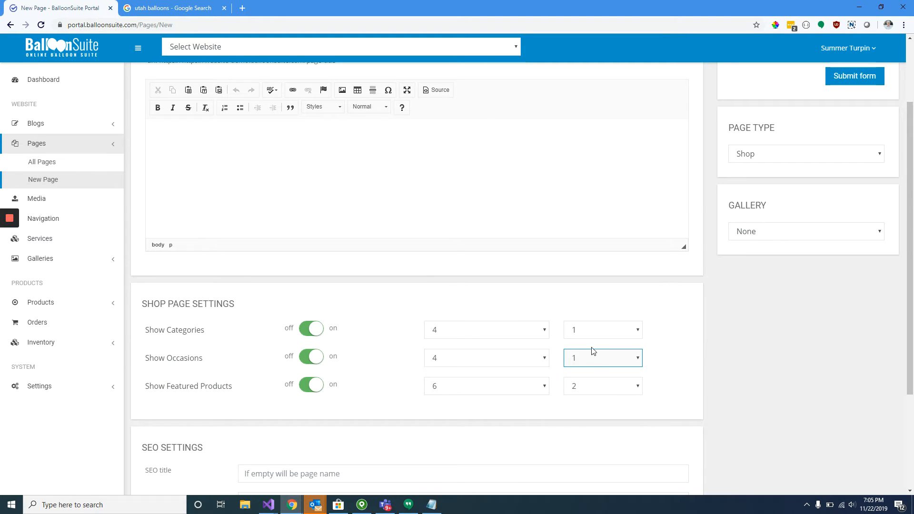
left_click(635, 331)
left_click(617, 374)
left_click(622, 387)
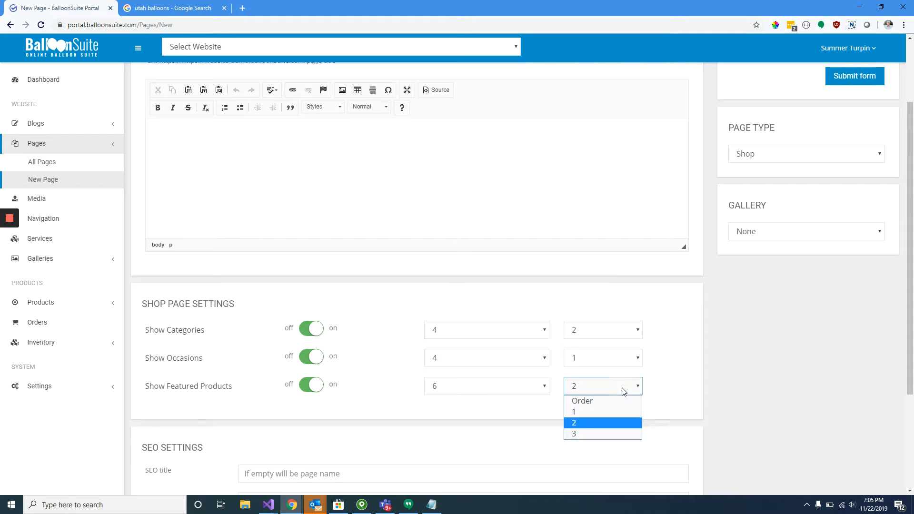
left_click(611, 431)
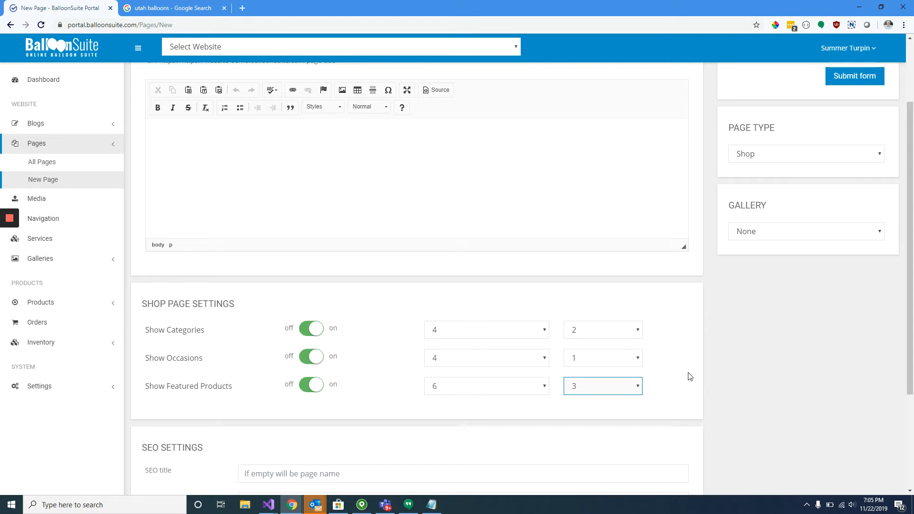
Step: Review the new page's shop, SEO and redirect settings and show the available Gallery choices
scroll(690, 374, "down", 2)
left_click(700, 294)
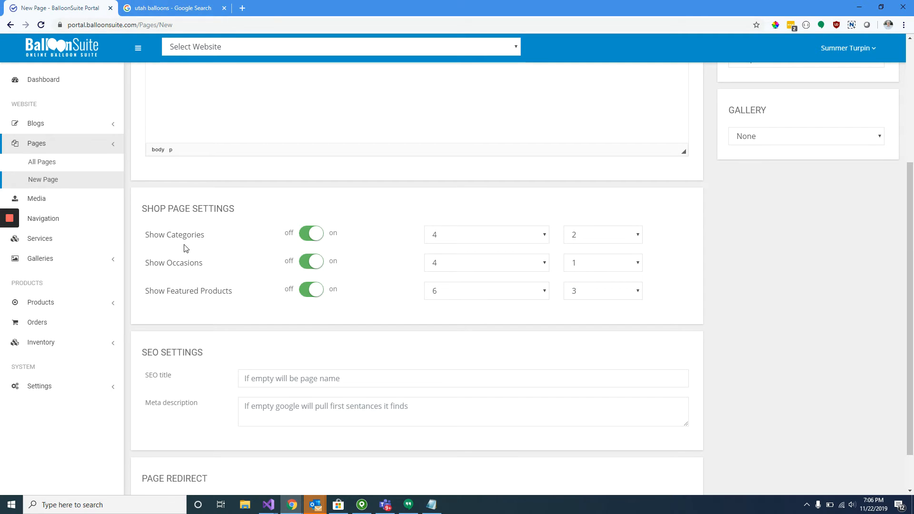
scroll(195, 263, "down", 1)
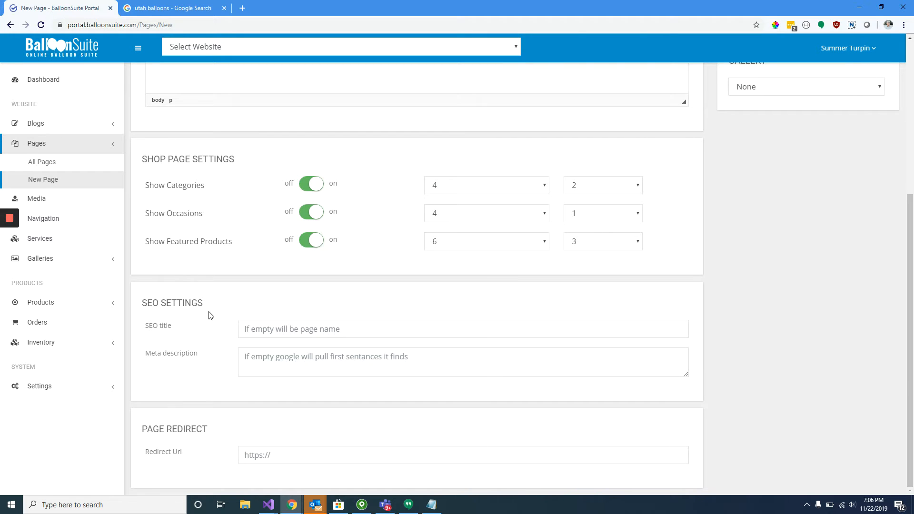
scroll(210, 316, "up", 5)
left_click(746, 326)
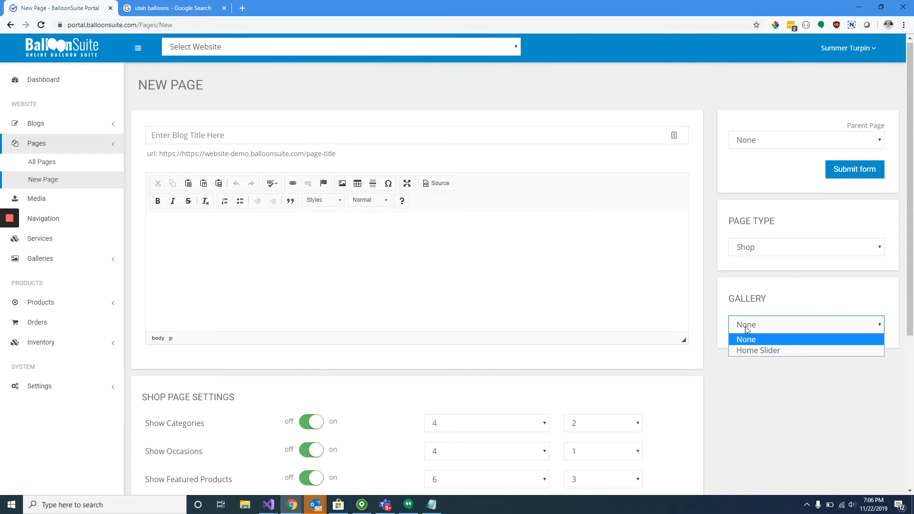
Step: Open utahballooncreations.com in the other browser tab and go to its Balloon Arches page
left_click(193, 8)
left_click(192, 24)
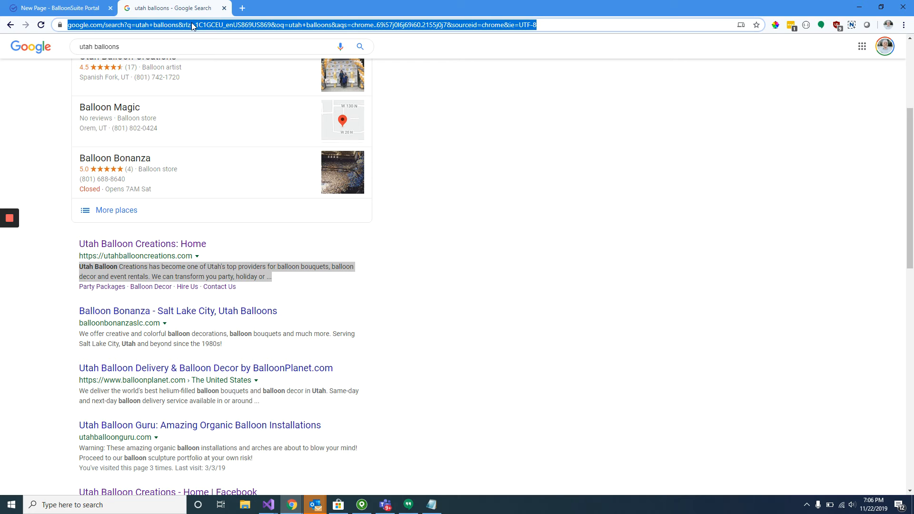
type("utahballooncreations.com")
key("Return")
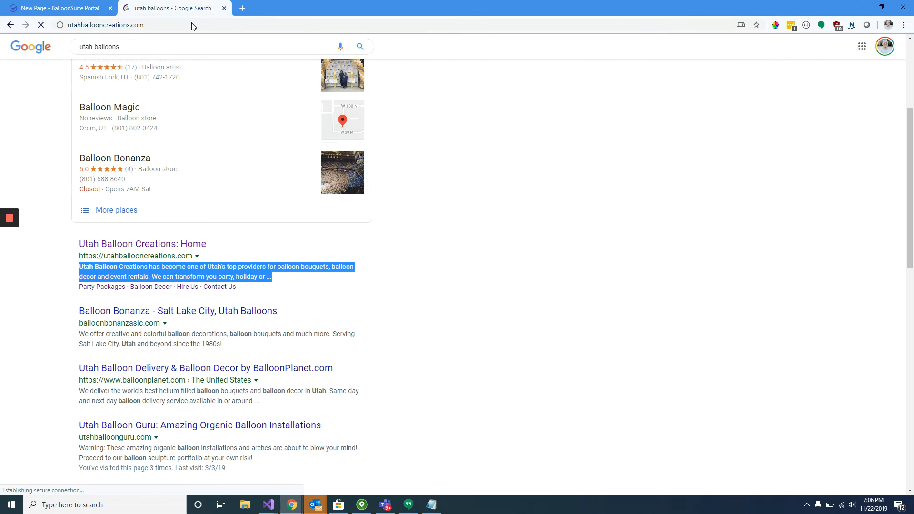
left_click(380, 128)
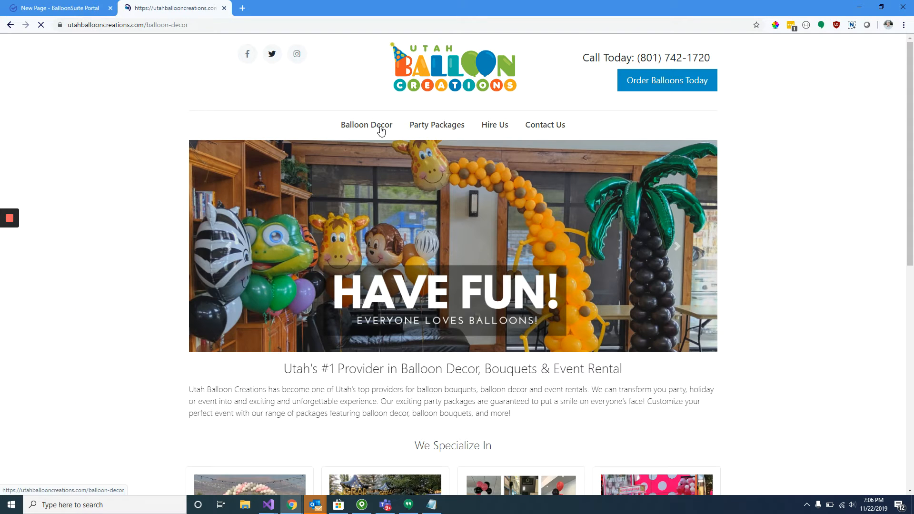
left_click(285, 290)
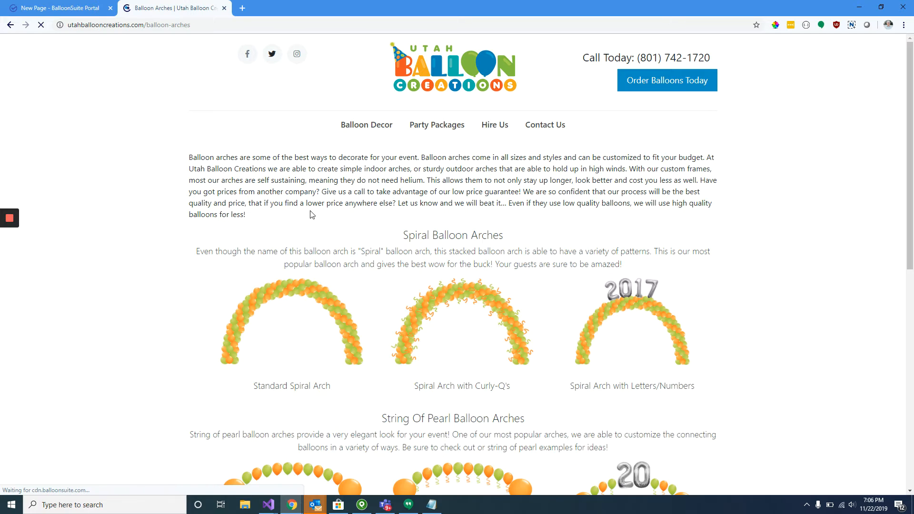
Step: Return to the BalloonSuite portal and set the new page's gallery to Home Slider
left_click(59, 8)
left_click(827, 329)
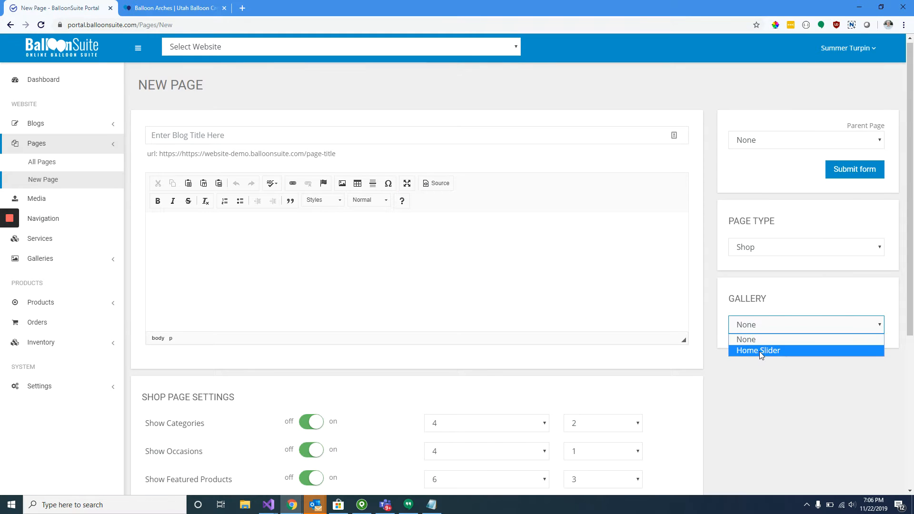
left_click(759, 351)
Step: On the live Balloon Arches page, examine the Recent Balloon Arch Events gallery and enlarge its photos
left_click(174, 7)
scroll(341, 264, "down", 1)
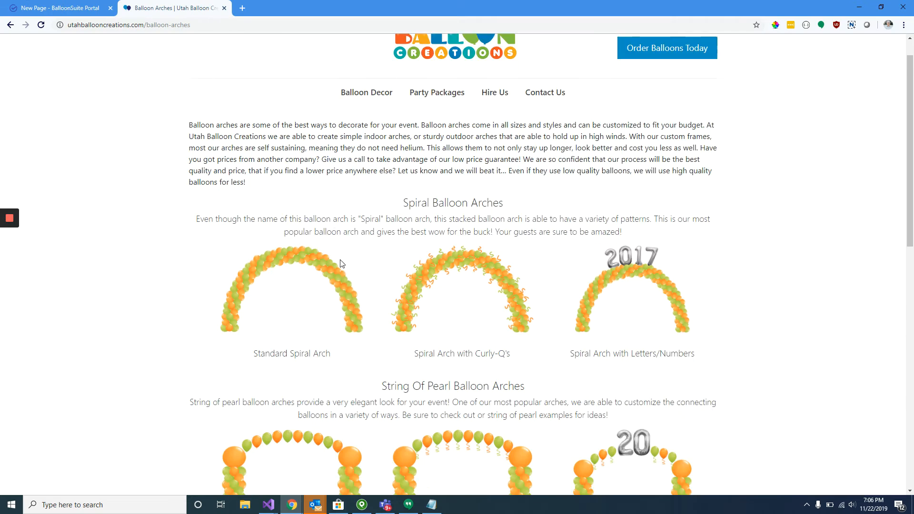
scroll(341, 263, "down", 10)
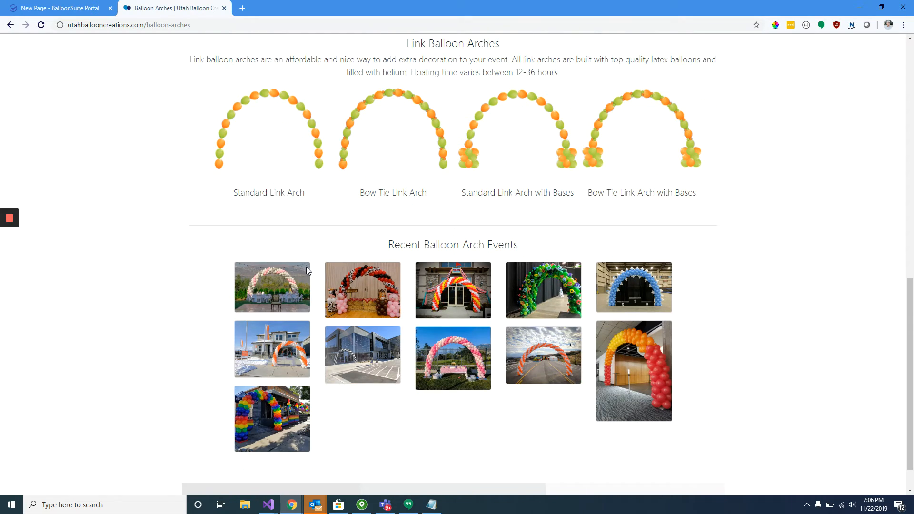
left_click_drag(387, 245, 513, 244)
left_click(639, 292)
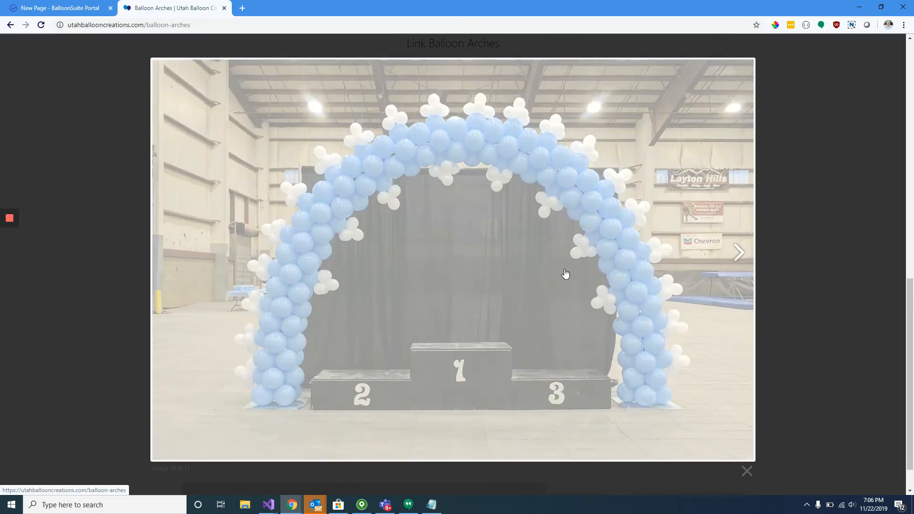
left_click(567, 272)
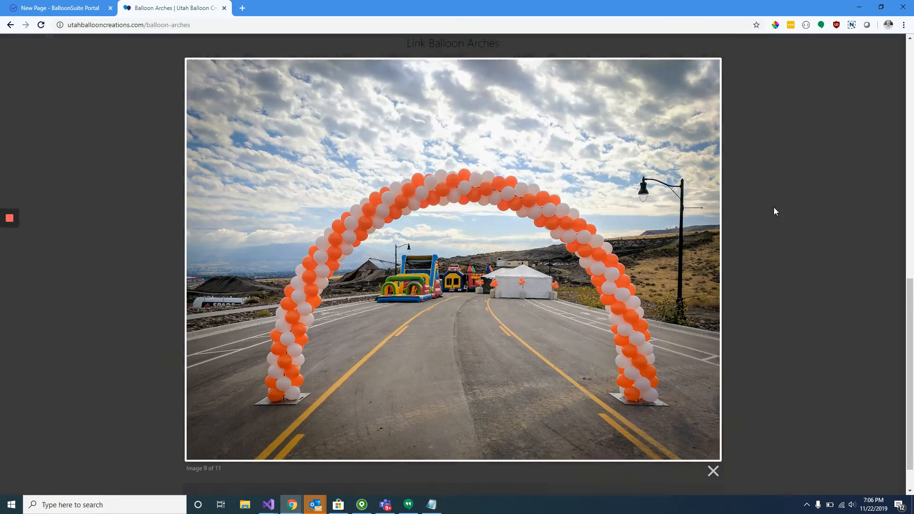
left_click(773, 208)
left_click_drag(417, 210, 422, 388)
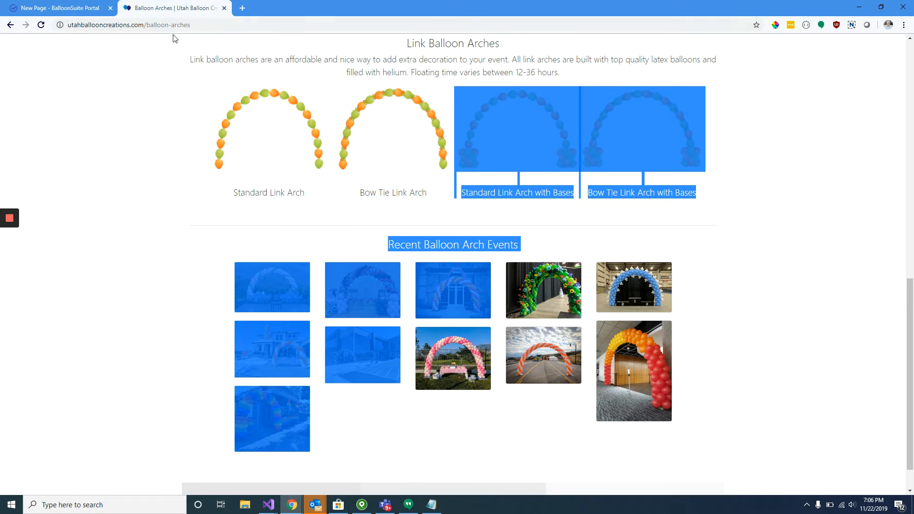
Step: Return to the BalloonSuite portal, list all pages and open the Tables & Chairs page to view its settings
left_click(62, 7)
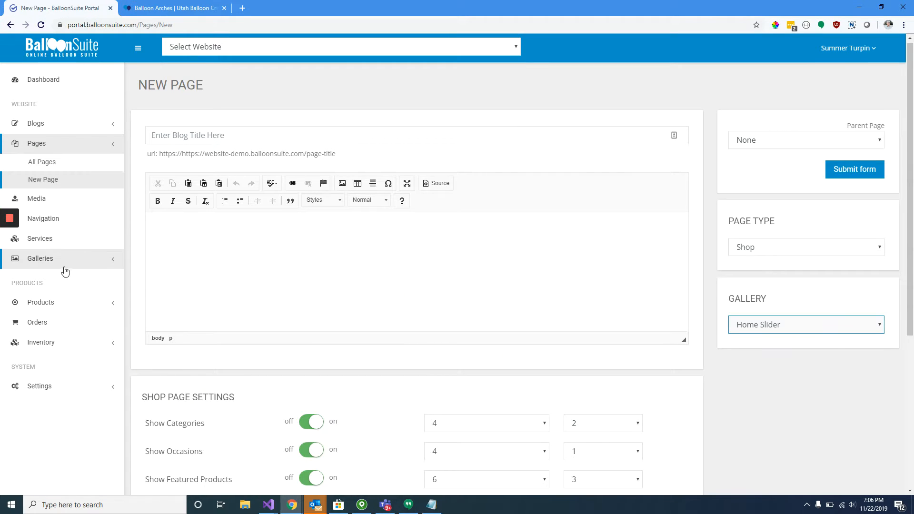
scroll(576, 214, "down", 3)
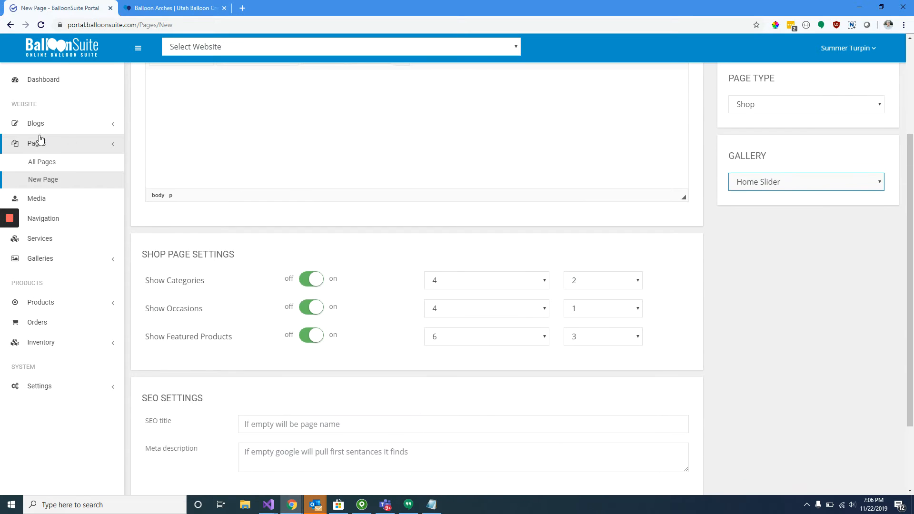
scroll(313, 203, "up", 3)
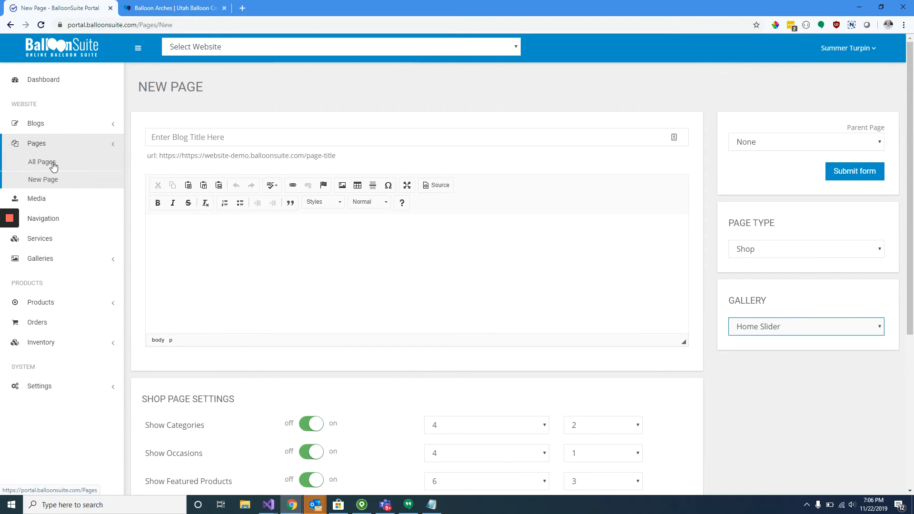
left_click(54, 166)
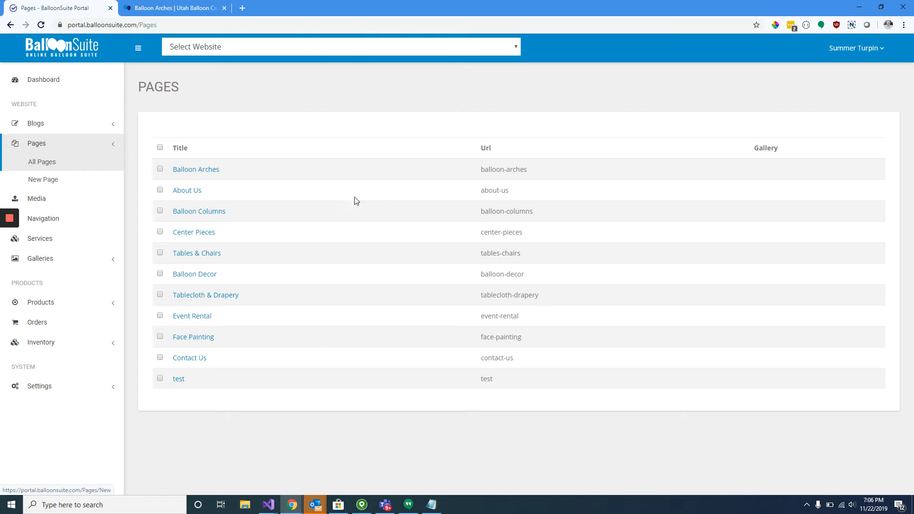
left_click(206, 254)
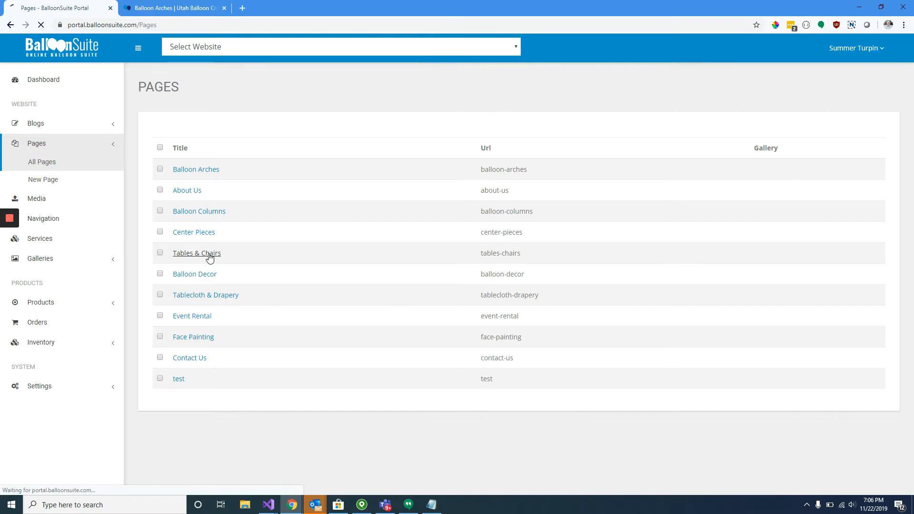
scroll(704, 275, "down", 2)
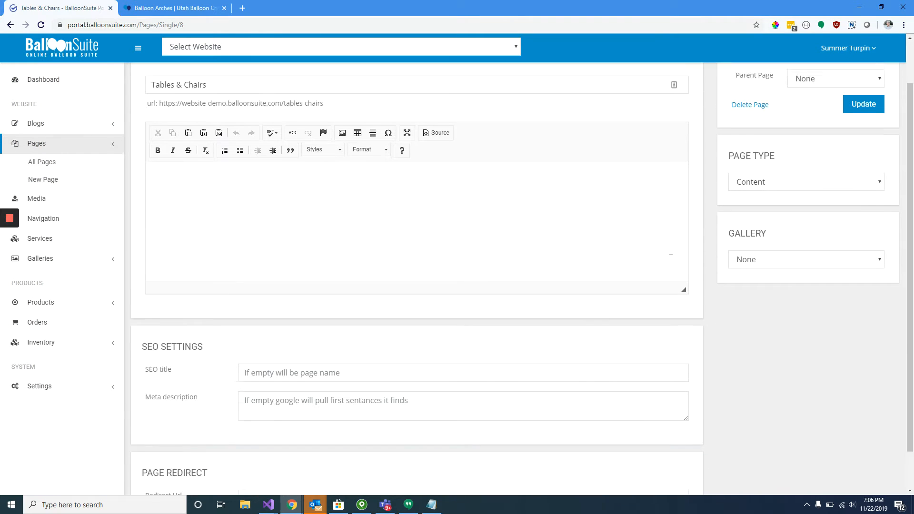
scroll(205, 271, "up", 2)
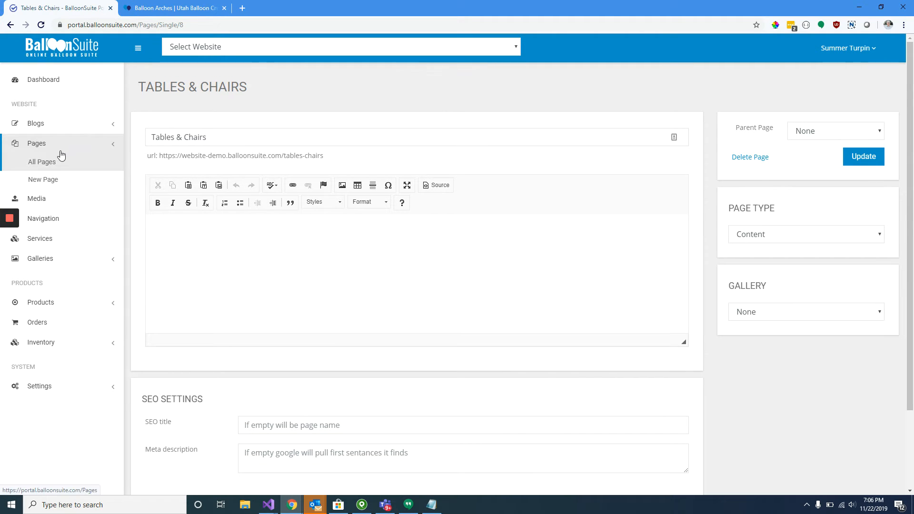
Step: Switch to the live Balloon Arches page and view the site's header menu
left_click(170, 6)
left_click(358, 206)
scroll(354, 217, "up", 15)
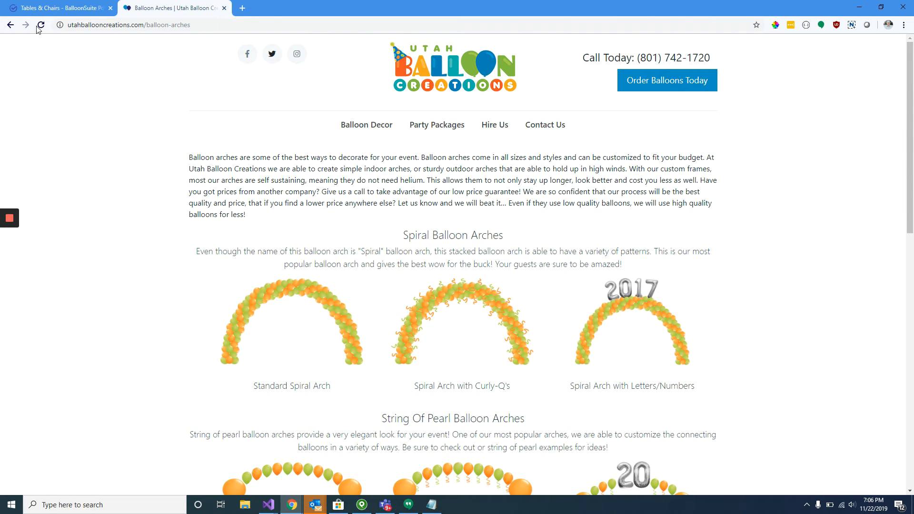
Step: Open the BalloonSuite portal's Navigation settings and select the Header navigation
left_click(57, 7)
left_click(69, 221)
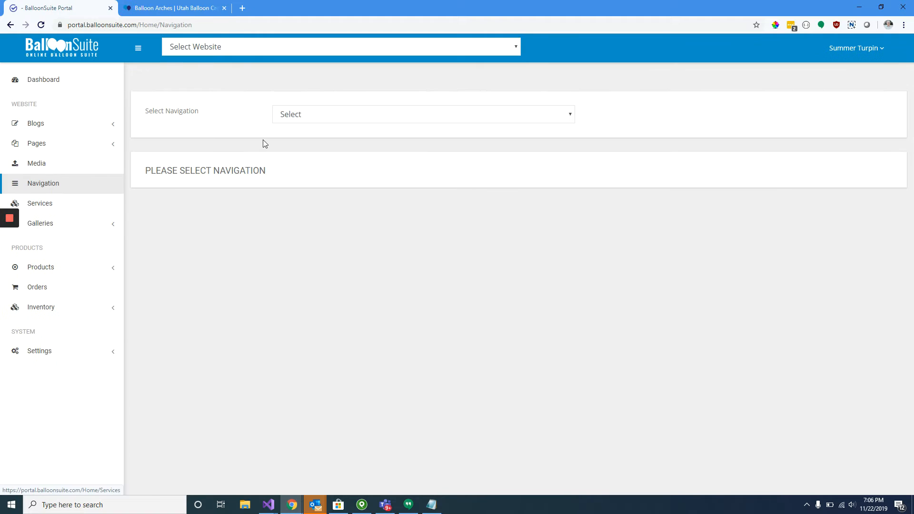
left_click(315, 115)
left_click(306, 141)
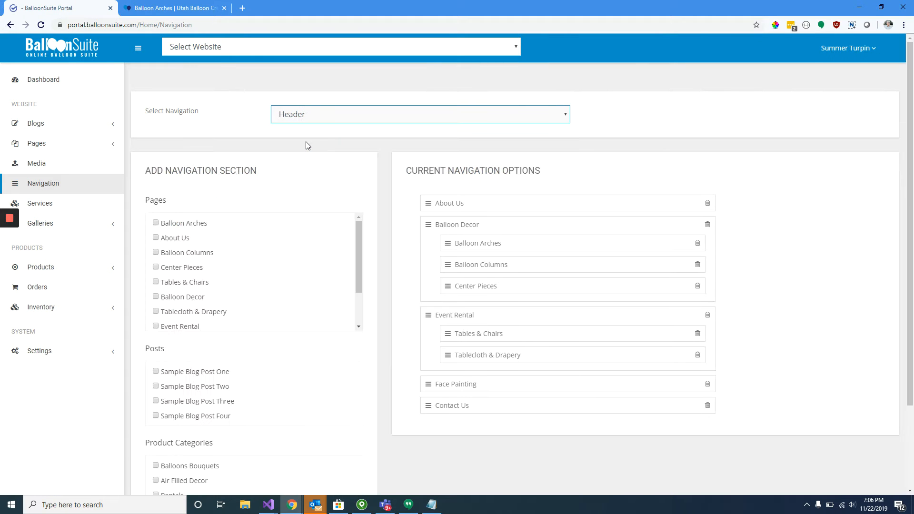
Step: Compare the live site's header menu with the current navigation options and examine the pages available to add
left_click(177, 7)
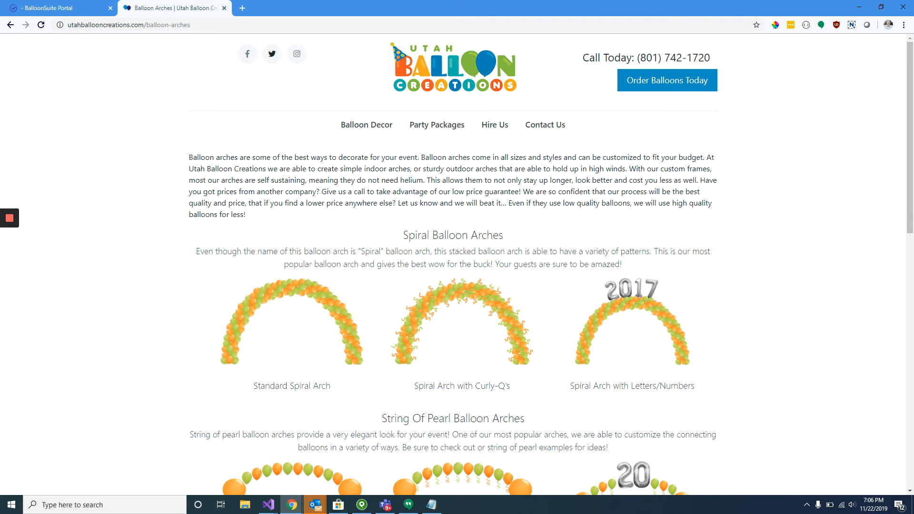
left_click(48, 7)
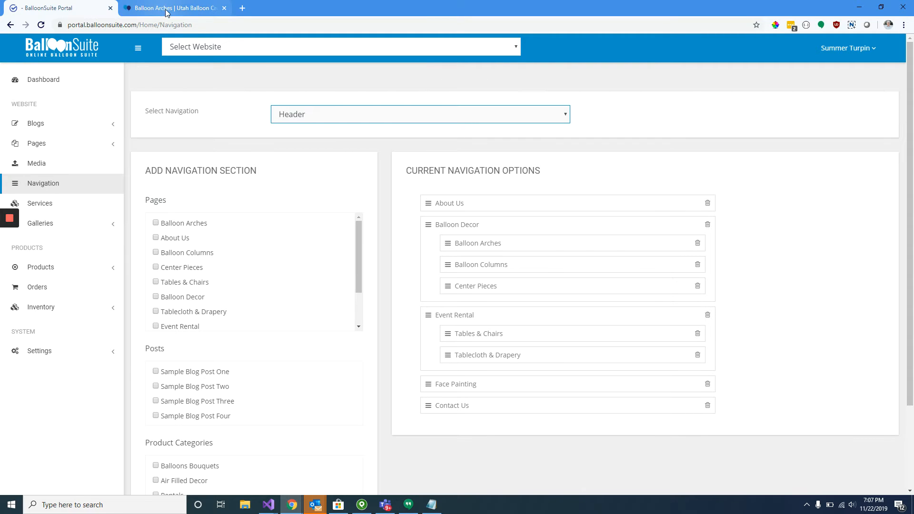
left_click(181, 12)
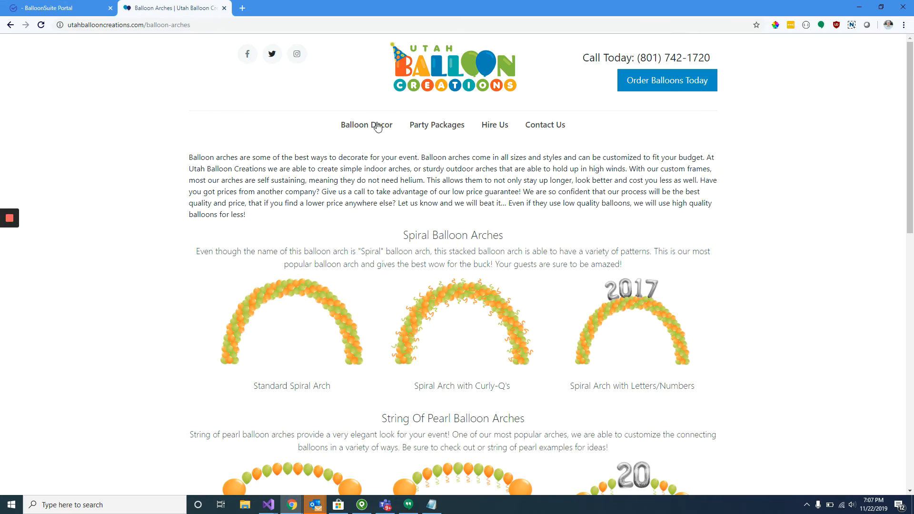
left_click(50, 8)
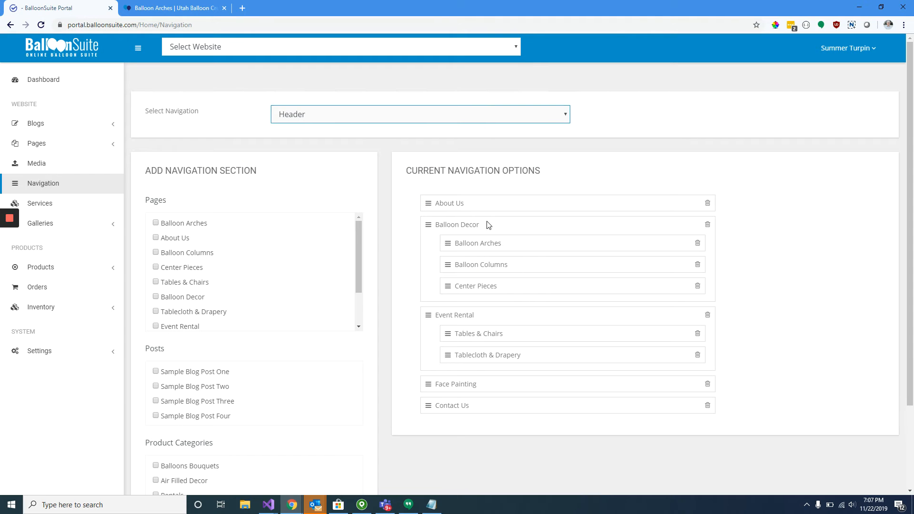
scroll(314, 241, "down", 2)
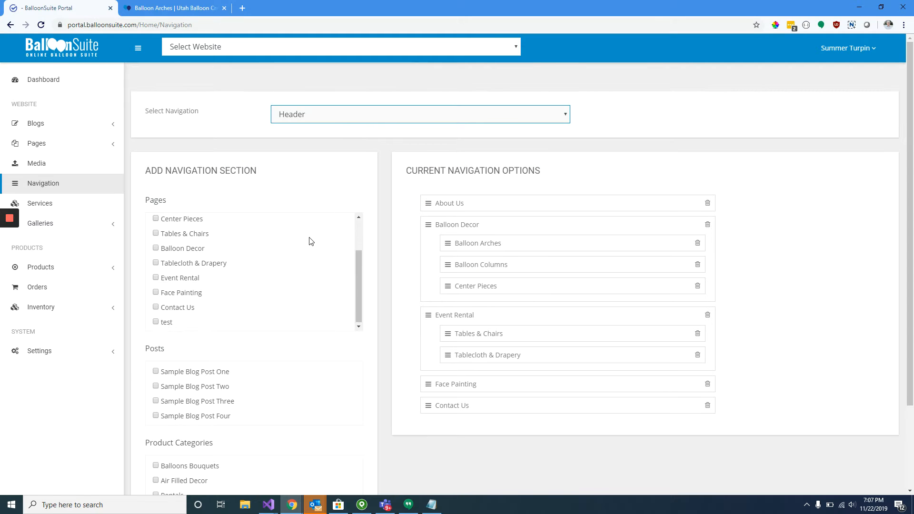
Step: Add the test page to the Header navigation's current options
left_click(156, 322)
scroll(129, 304, "down", 1)
scroll(129, 303, "down", 2)
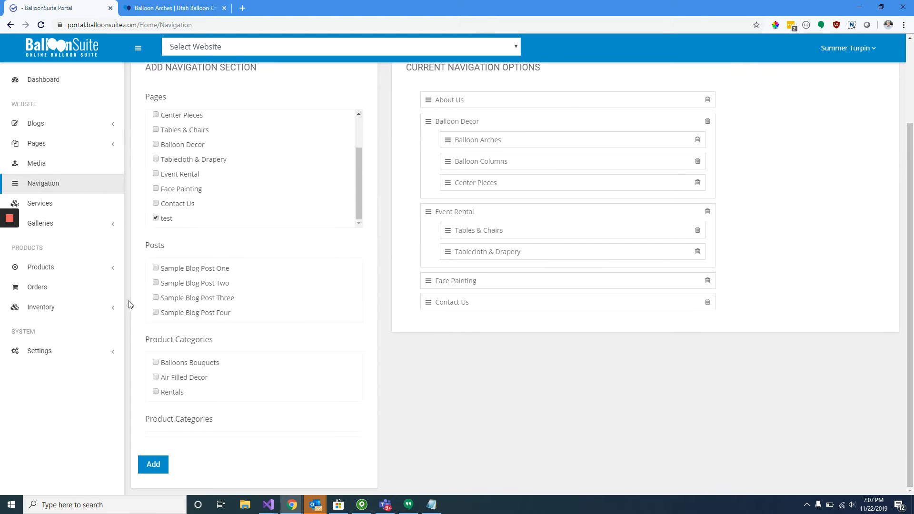
left_click(152, 464)
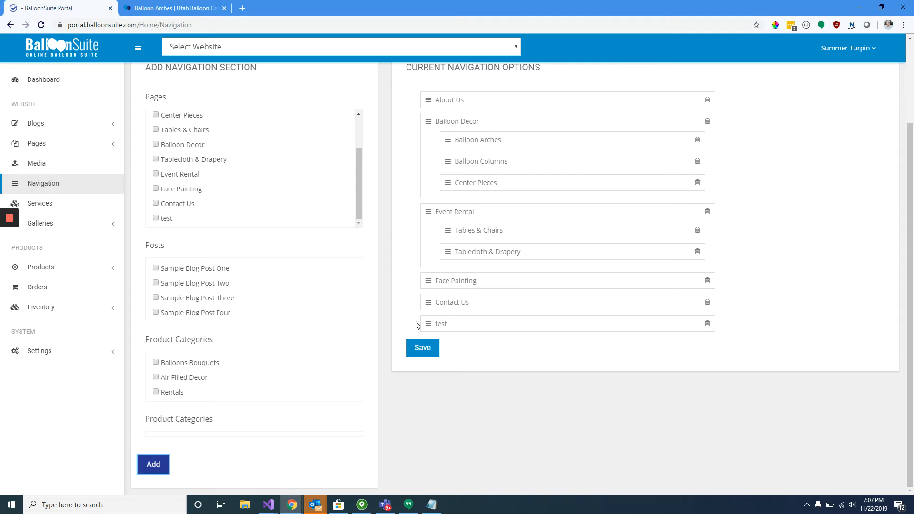
Step: Reorder the Header navigation so test sits above Face Painting and Tablecloth & Drapery becomes a top-level item instead of under Event Rental
mouse_move(428, 324)
left_mouse_down()
mouse_move(433, 267)
mouse_move(449, 283)
mouse_move(435, 303)
left_mouse_up()
left_click_drag(448, 252, 438, 257)
Step: Switch to the live Utah Balloon Creations page and check its header menu against the portal's navigation
left_click(173, 7)
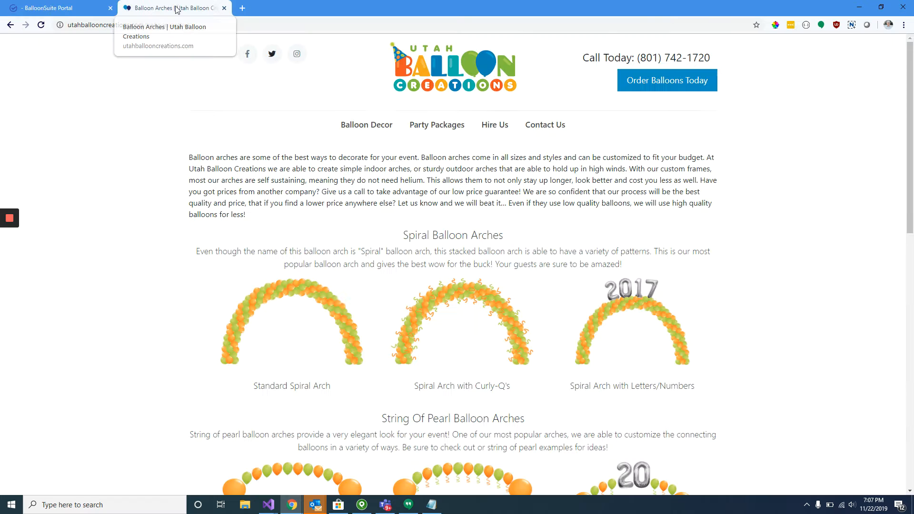
left_click_drag(571, 126, 359, 127)
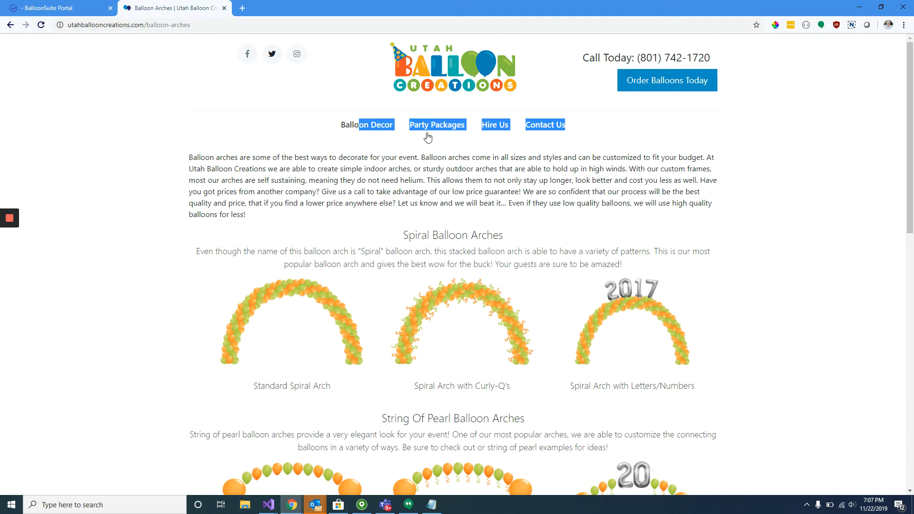
left_click(62, 7)
left_click(173, 7)
left_click(599, 126)
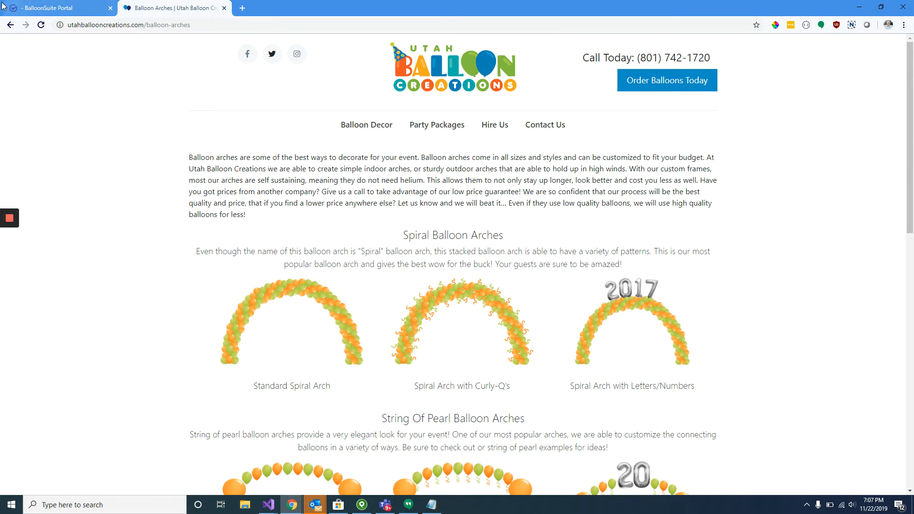
Step: Open website-demo.balloonsuite.com and show the Event Rental submenu in its header
left_click(174, 28)
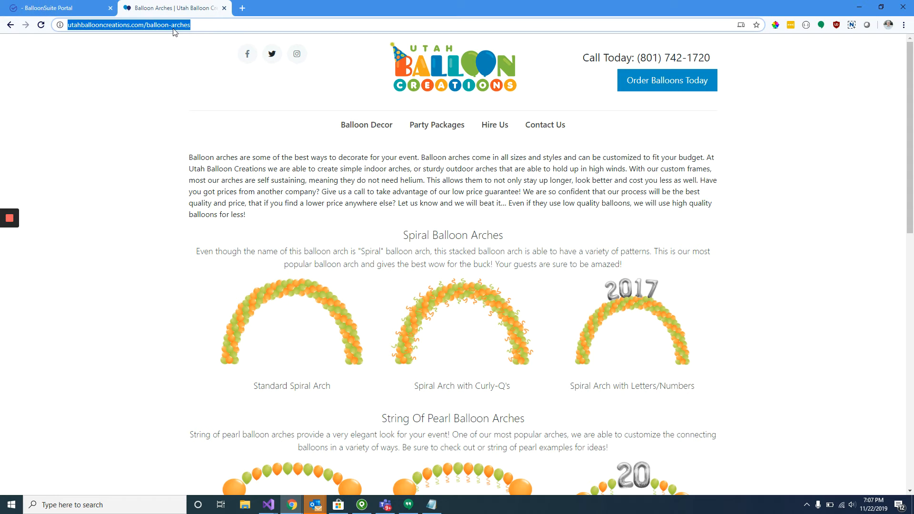
type("webso")
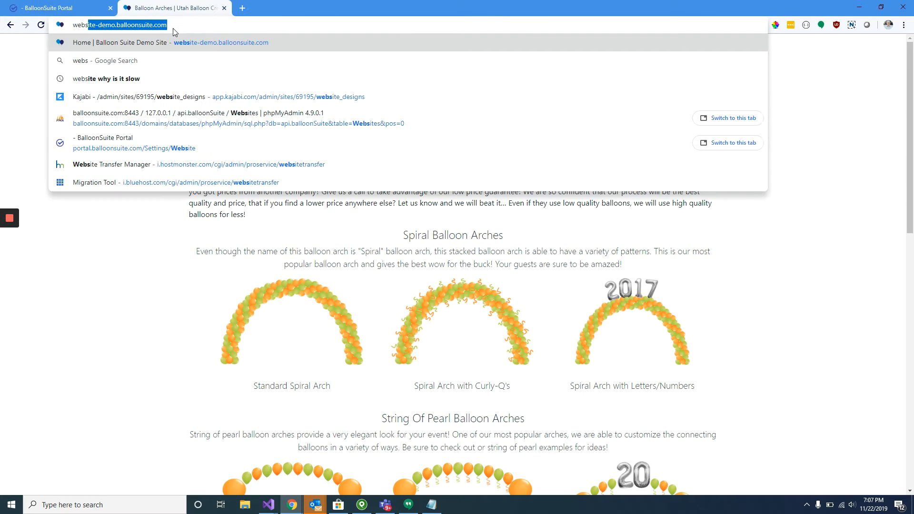
key("BackSpace")
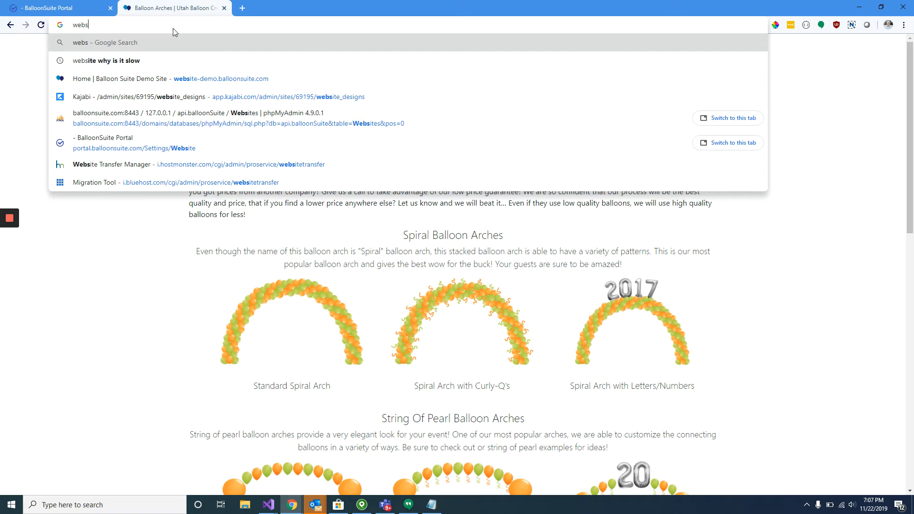
type("ite-demo.balloonsuite.com")
key("Return")
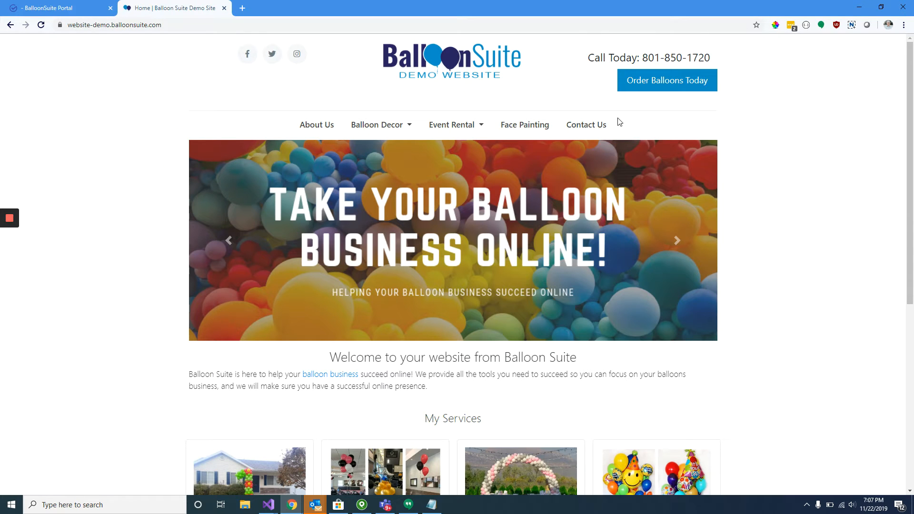
left_click(480, 126)
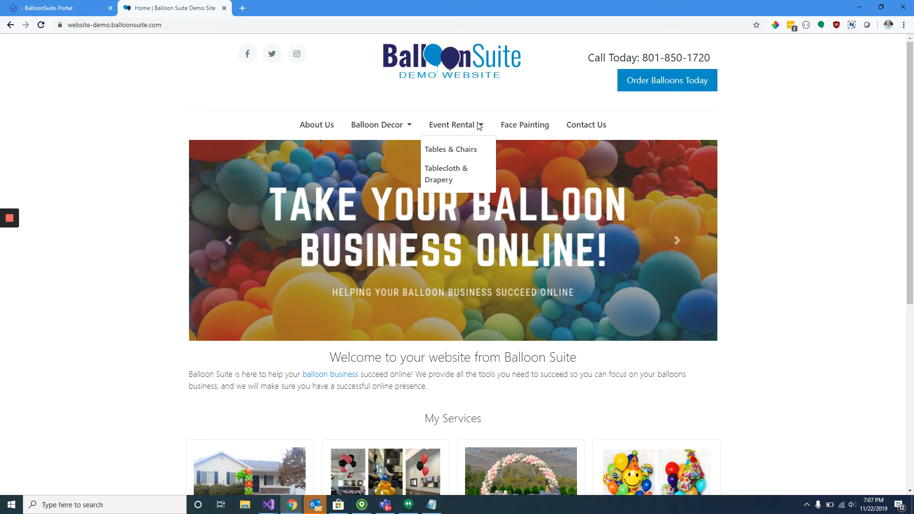
Step: Return to the portal's Header navigation and move Tables & Chairs into the Balloon Decor submenu, above Center Pieces
left_click(85, 23)
left_click(41, 8)
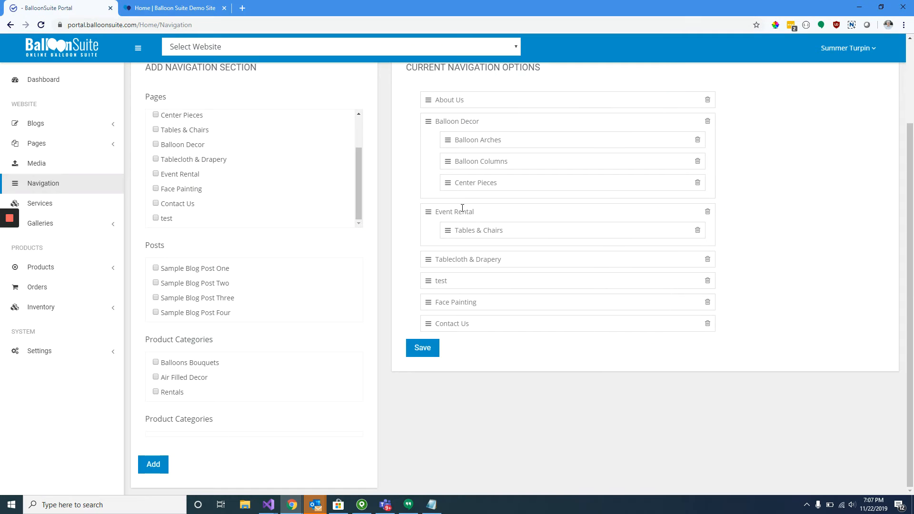
scroll(453, 192, "up", 2)
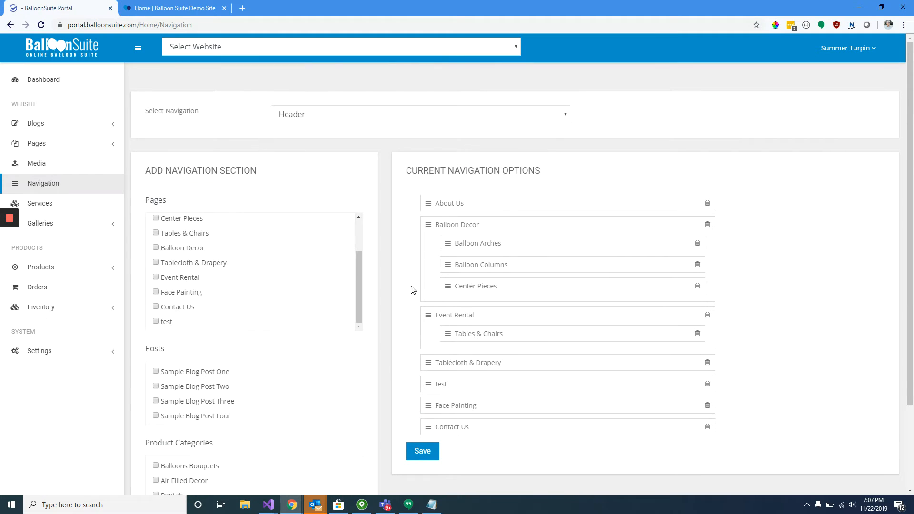
left_click_drag(449, 335, 448, 288)
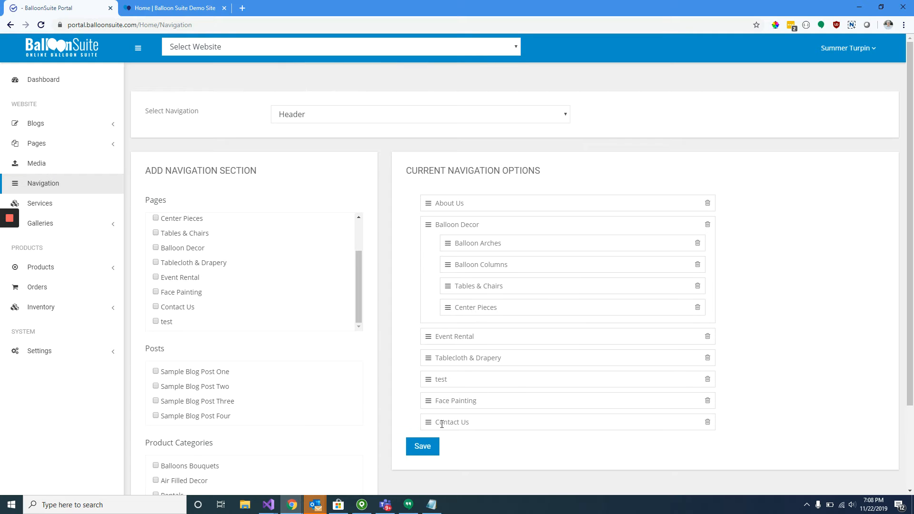
scroll(514, 267, "down", 2)
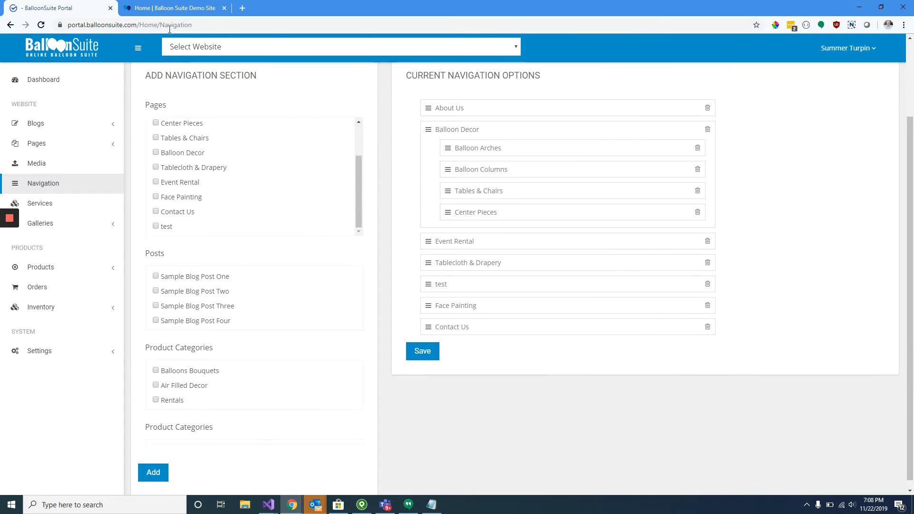
Step: Switch to the demo site, view the Balloon Decor submenu and open the Face Painting page
left_click(156, 8)
mouse_move(383, 124)
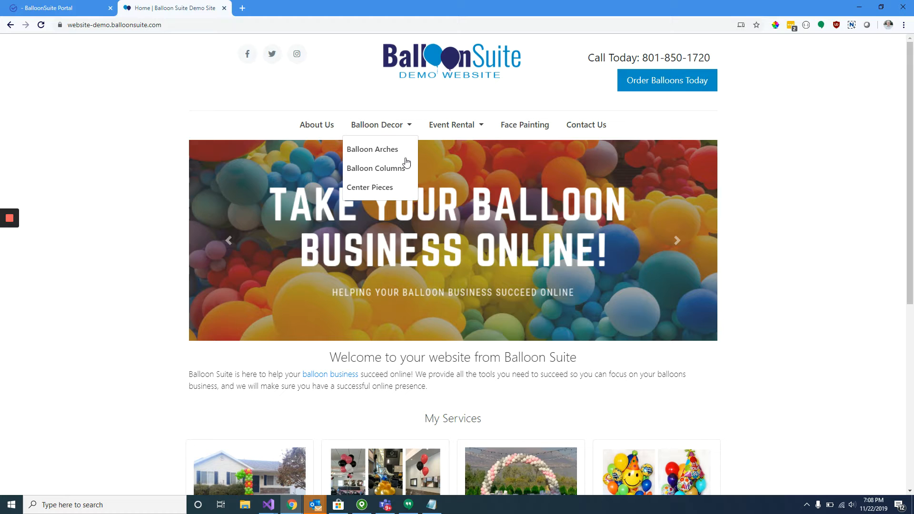
left_click(539, 126)
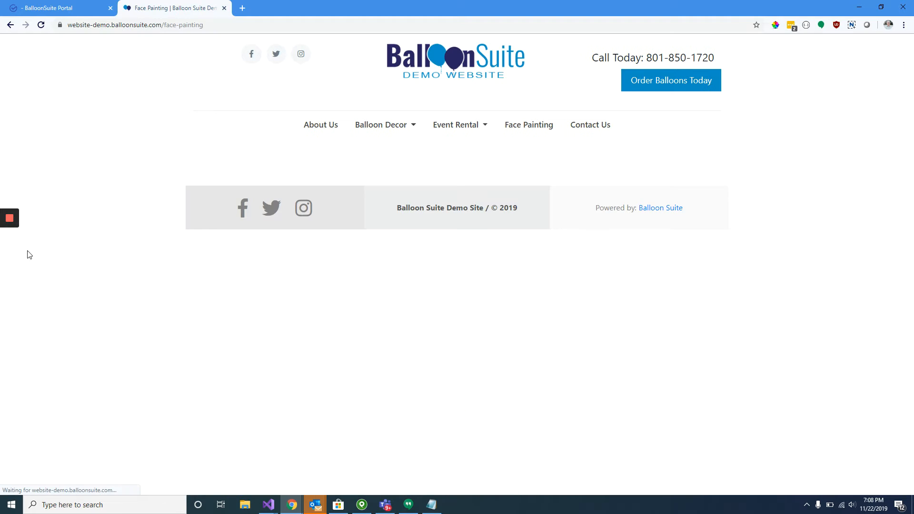
mouse_move(10, 224)
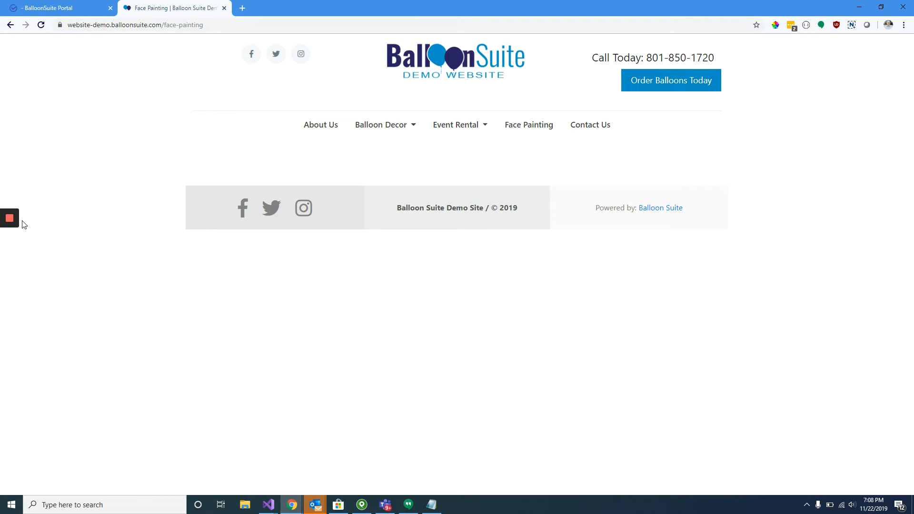
Step: Open the portal's Media library and select the URL of the airplane wing image
left_click(48, 8)
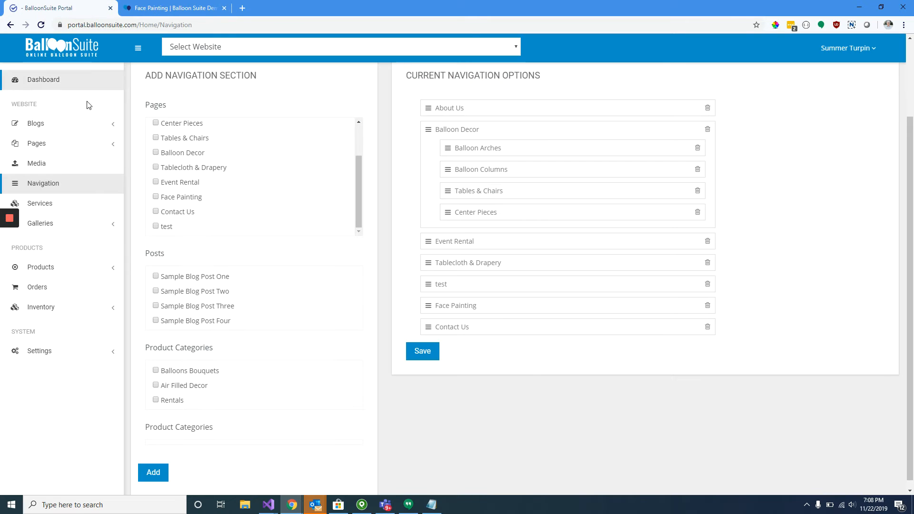
left_click(64, 165)
mouse_move(15, 224)
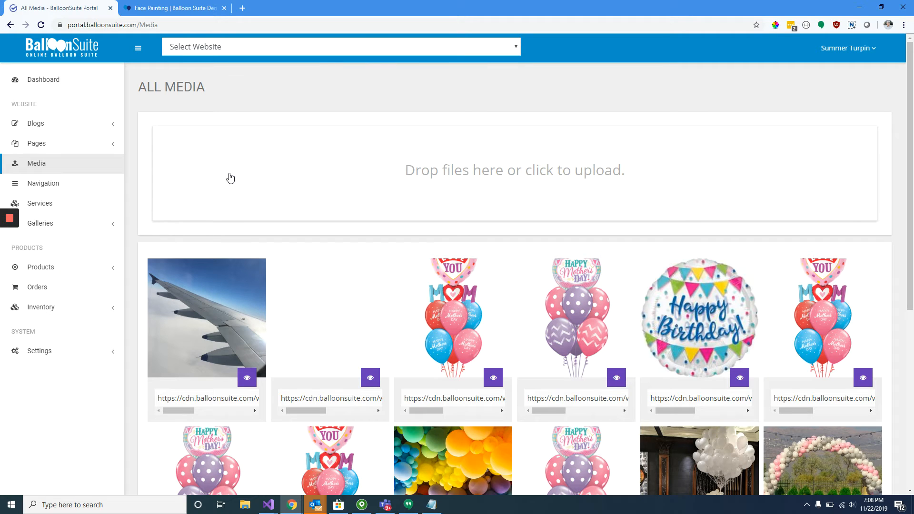
mouse_move(8, 241)
triple_click(191, 400)
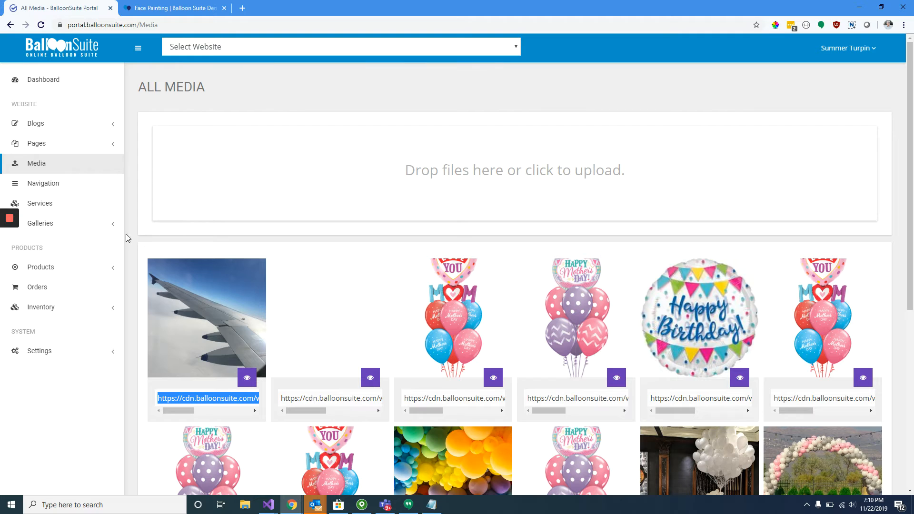
Step: Open the portal's Services settings and compare them with the My Services section on the demo site's home page
left_click(90, 204)
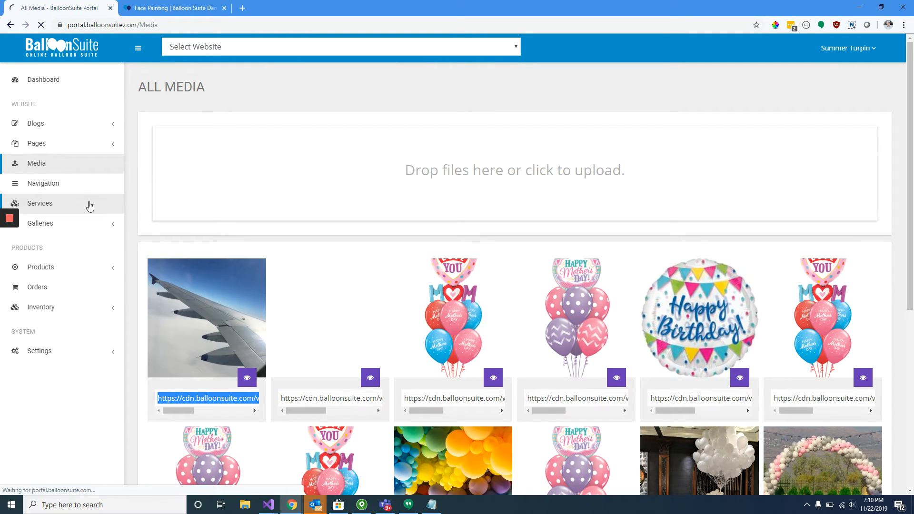
mouse_move(616, 188)
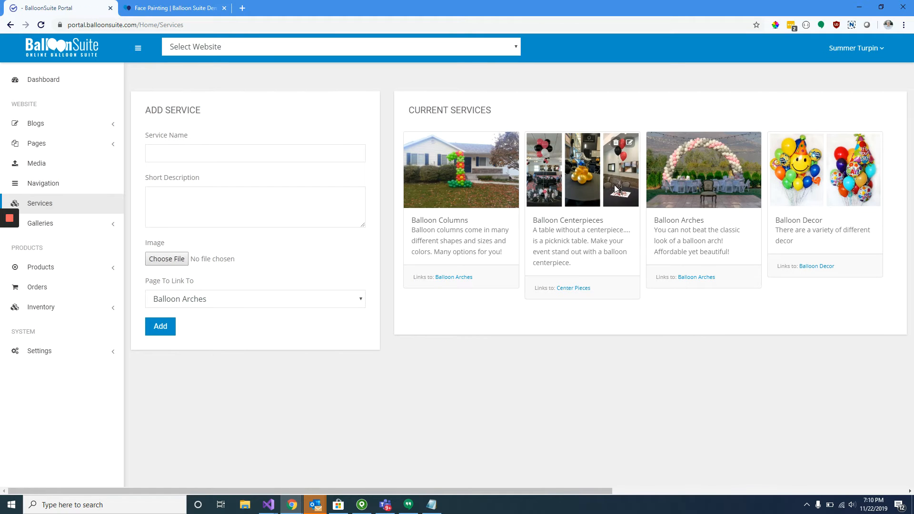
left_click(154, 10)
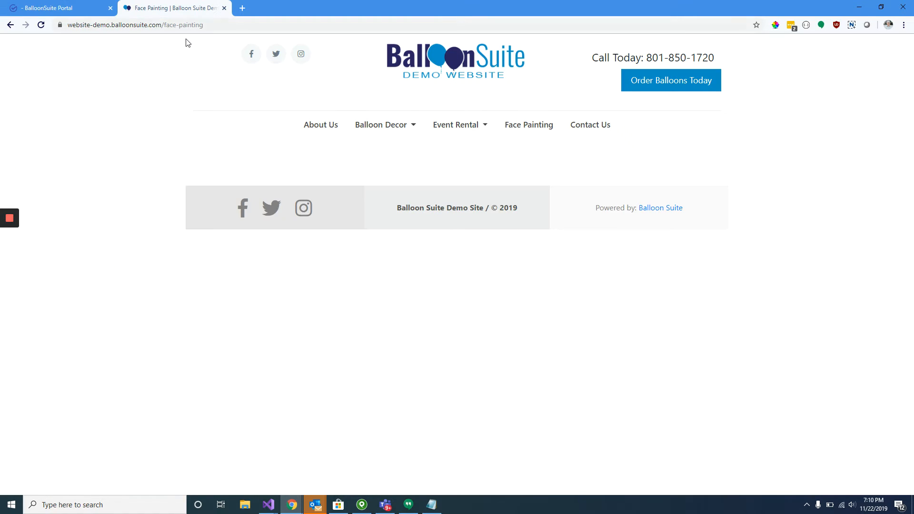
left_click(398, 58)
scroll(304, 266, "down", 5)
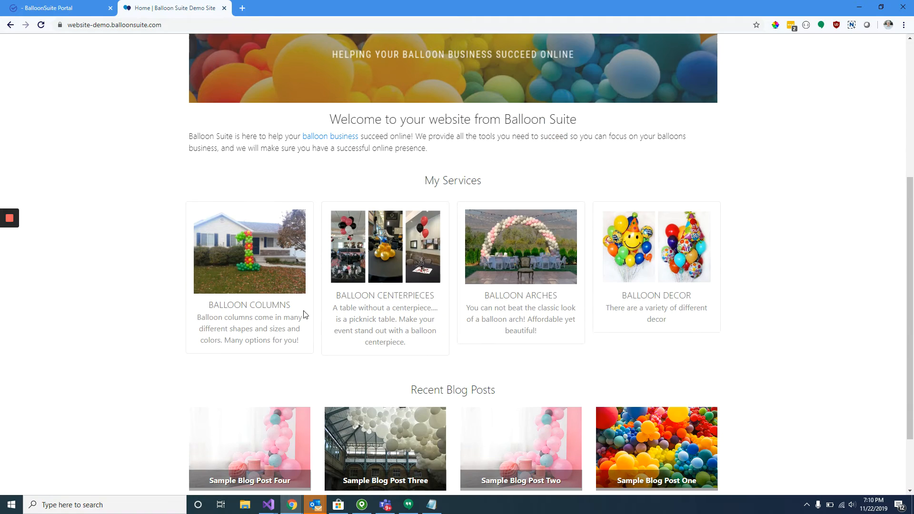
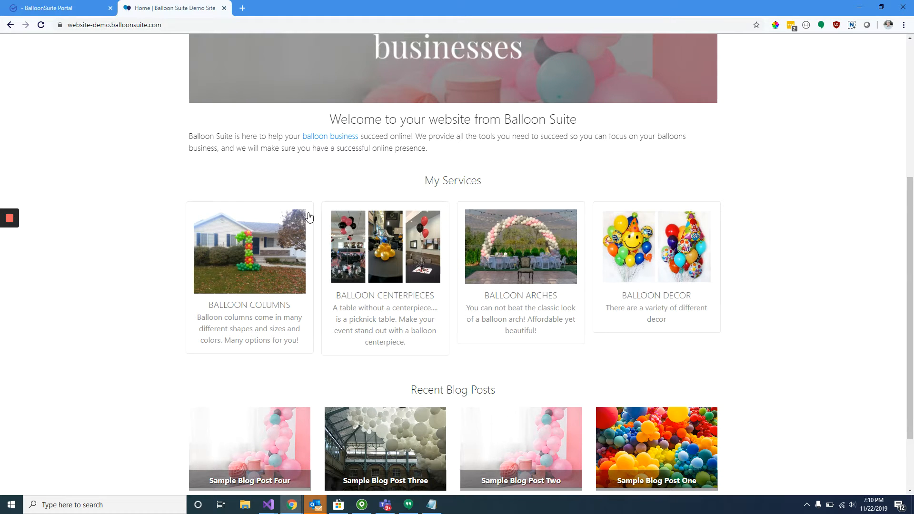
scroll(349, 212, "up", 5)
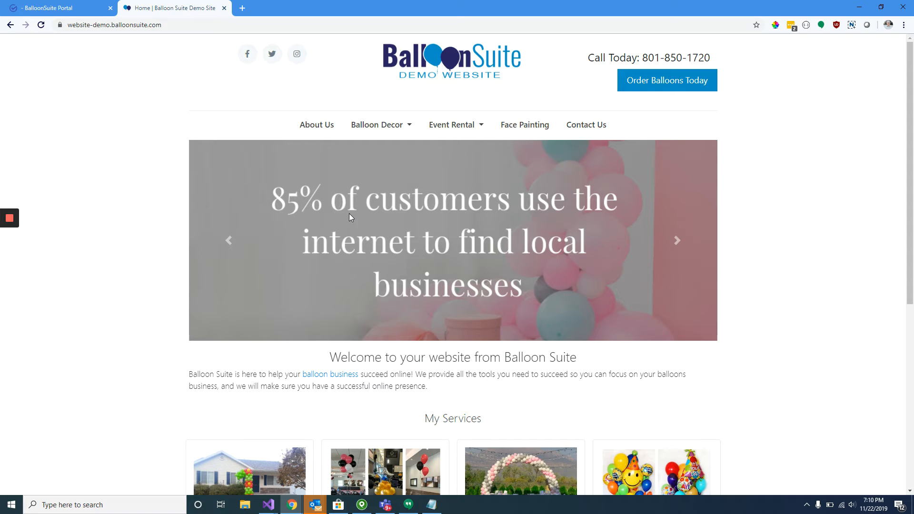
scroll(350, 214, "down", 3)
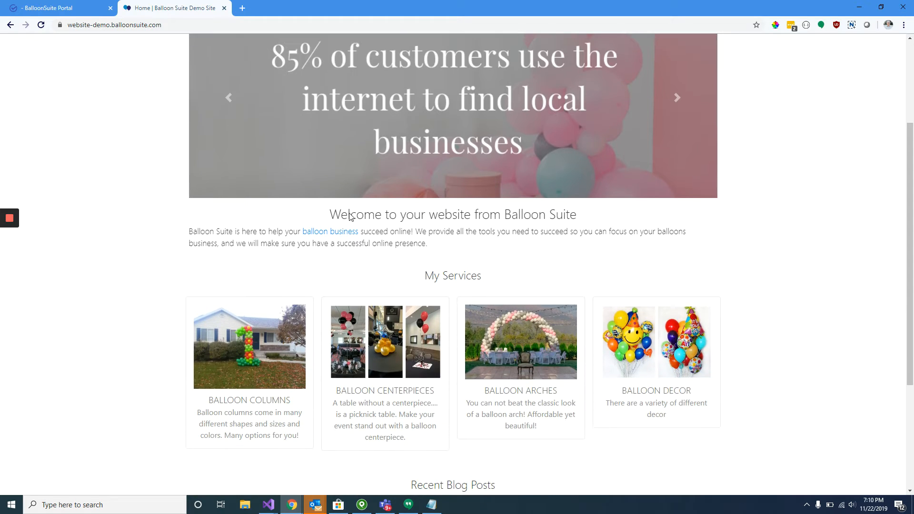
scroll(243, 330, "down", 3)
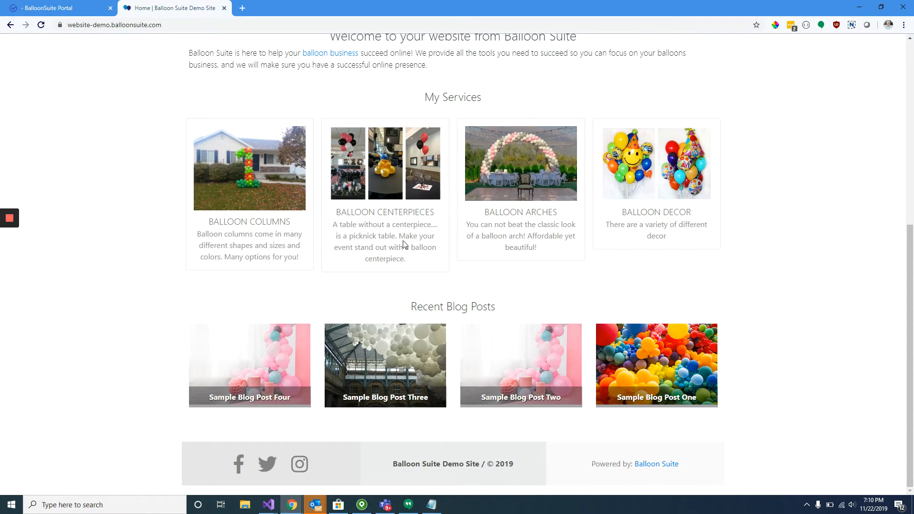
Step: Return to the portal and review the Add Service form's fields, its Page To Link To choices and the Pages section
left_click(64, 8)
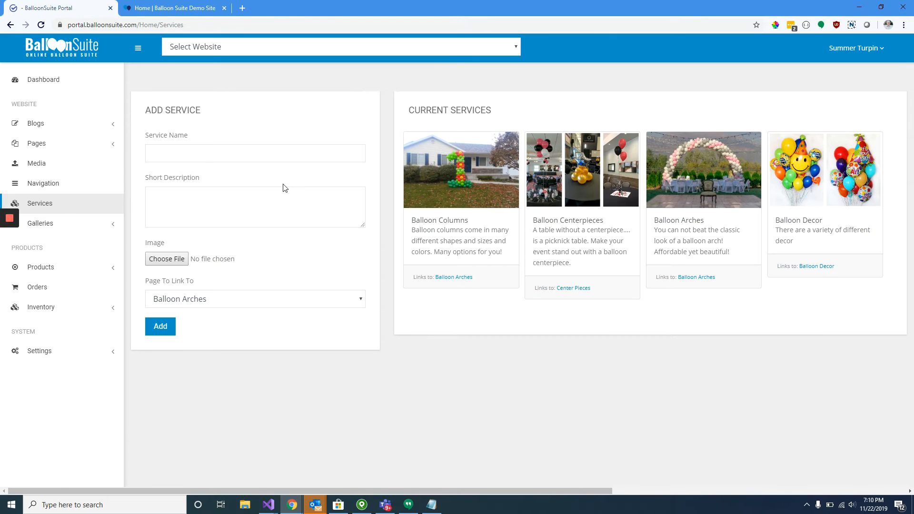
left_click(233, 155)
left_click(291, 252)
left_click(226, 300)
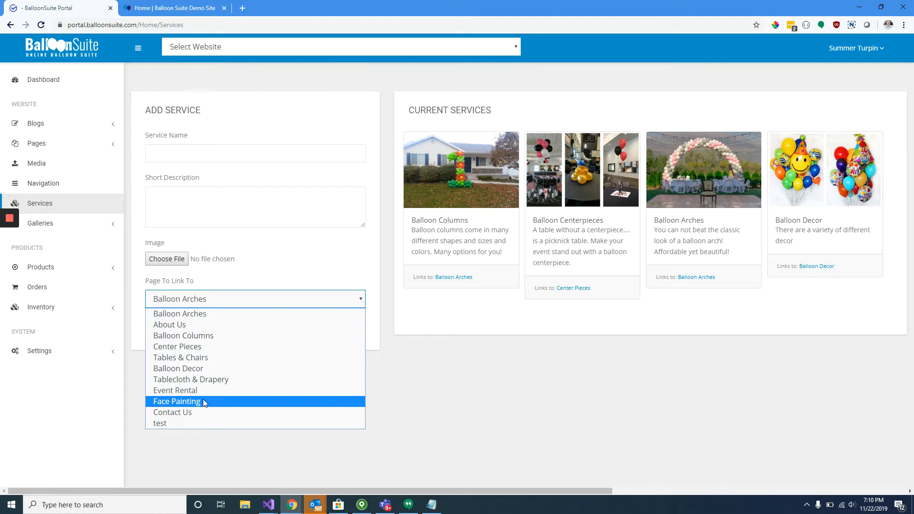
left_click(36, 144)
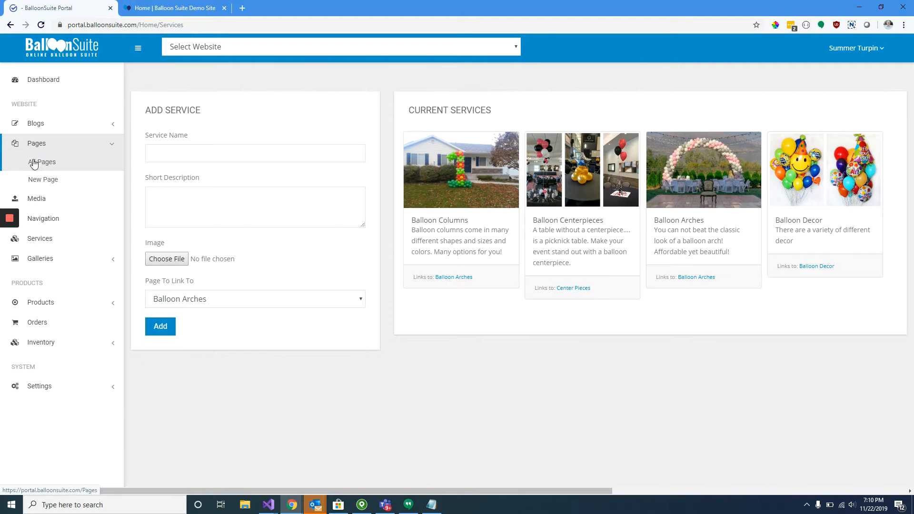
left_click(234, 299)
left_click(643, 323)
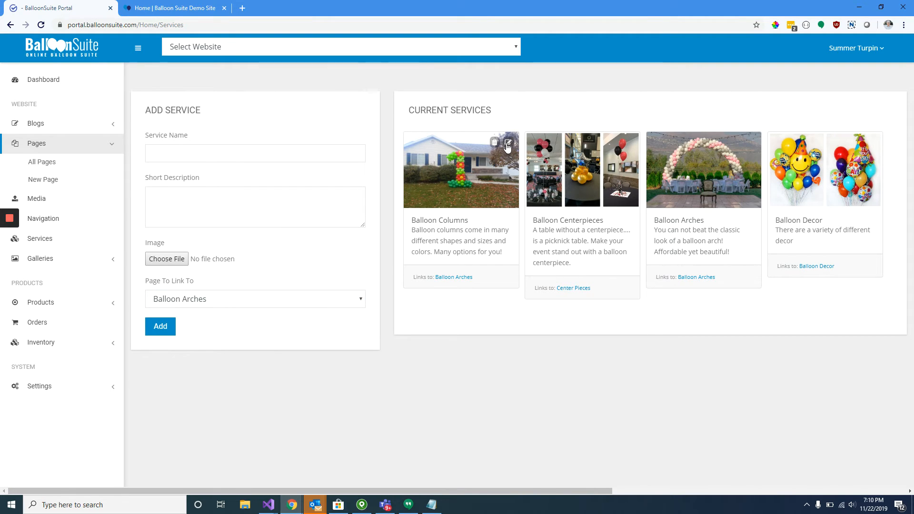
Step: Open the Balloon Columns service for editing, review its image and description, and close it without updating
left_click(509, 143)
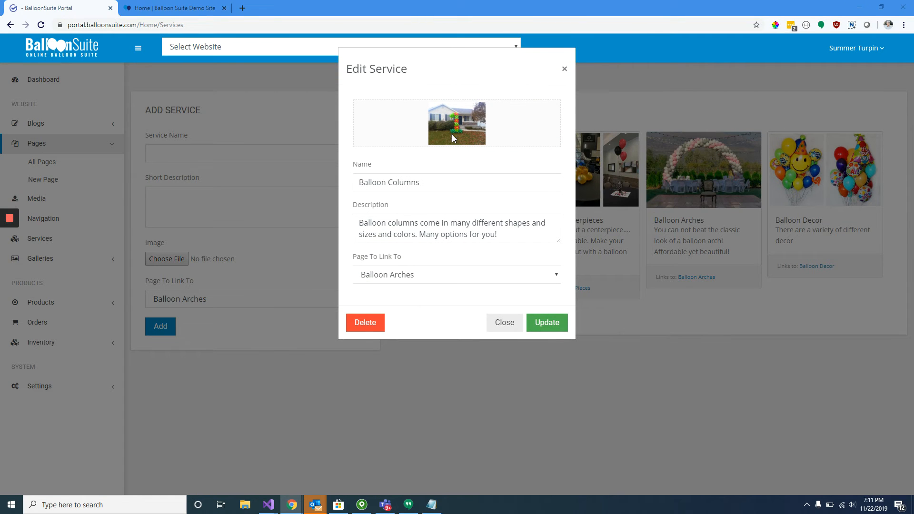
left_click(453, 137)
left_click(430, 223)
left_click(506, 323)
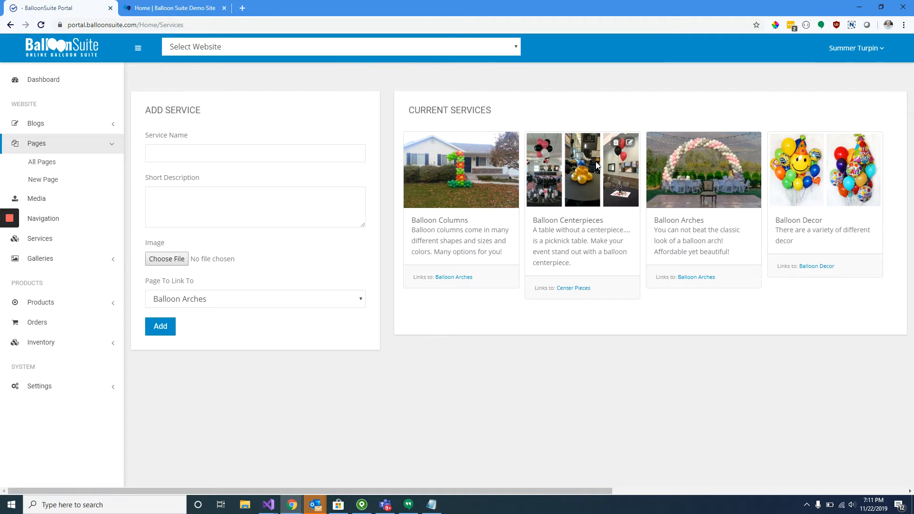
Step: Move the Balloon Centerpieces service ahead of Balloon Columns in the current services
left_click_drag(613, 145, 429, 238)
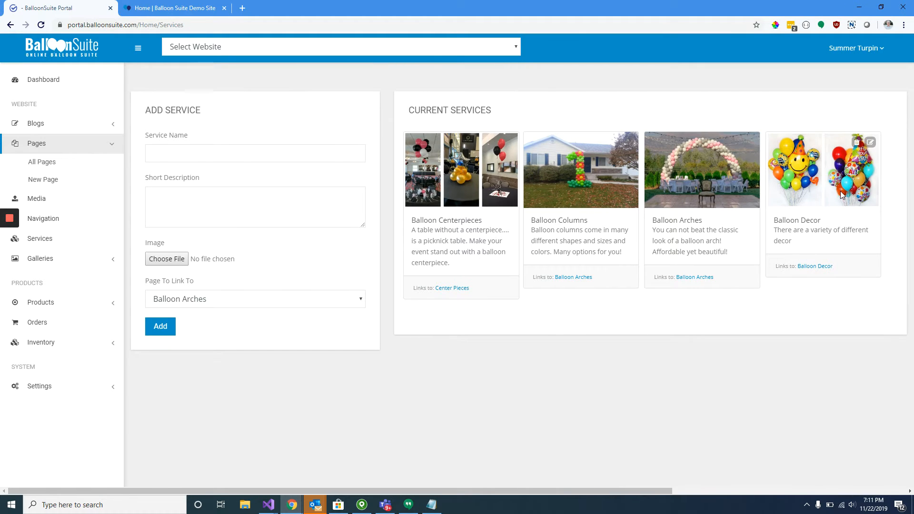
Step: Move the Balloon Decor service to the front of the current services and check the order on the reloaded demo home page
left_click_drag(818, 177, 431, 279)
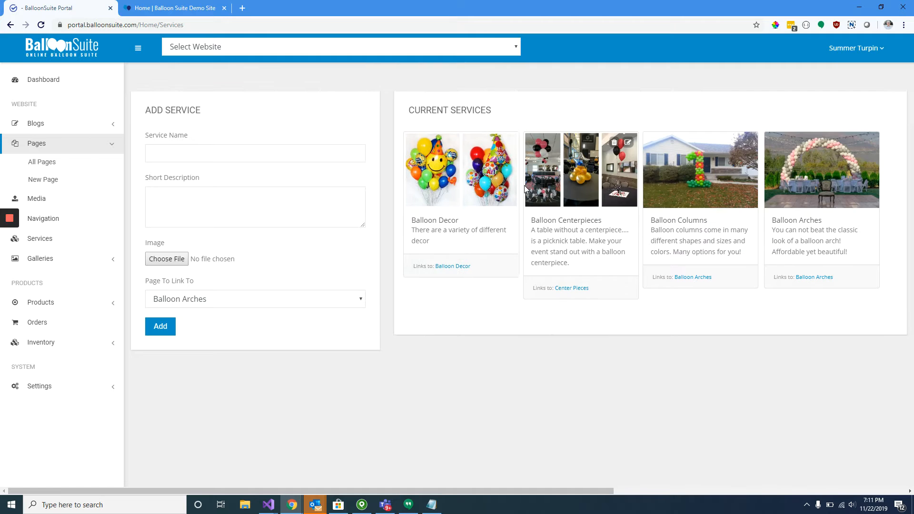
left_click(189, 8)
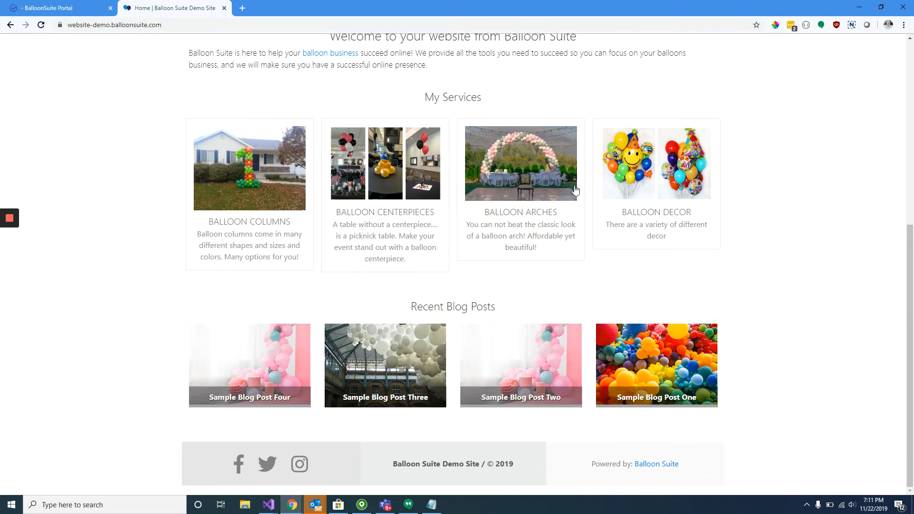
left_click(74, 9)
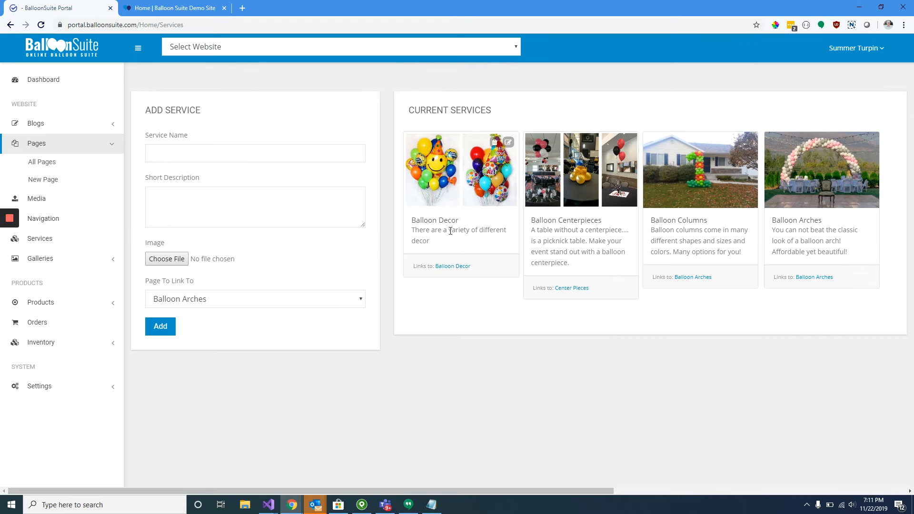
left_click(125, 7)
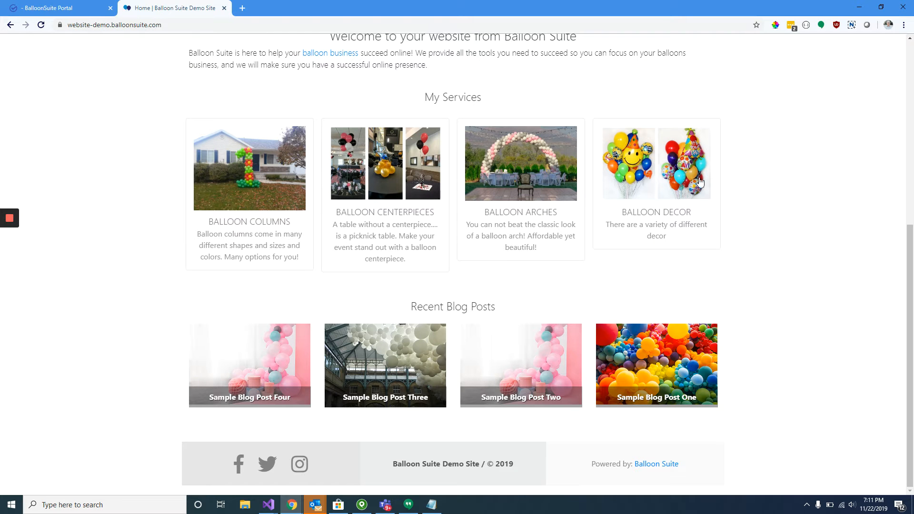
left_click(41, 24)
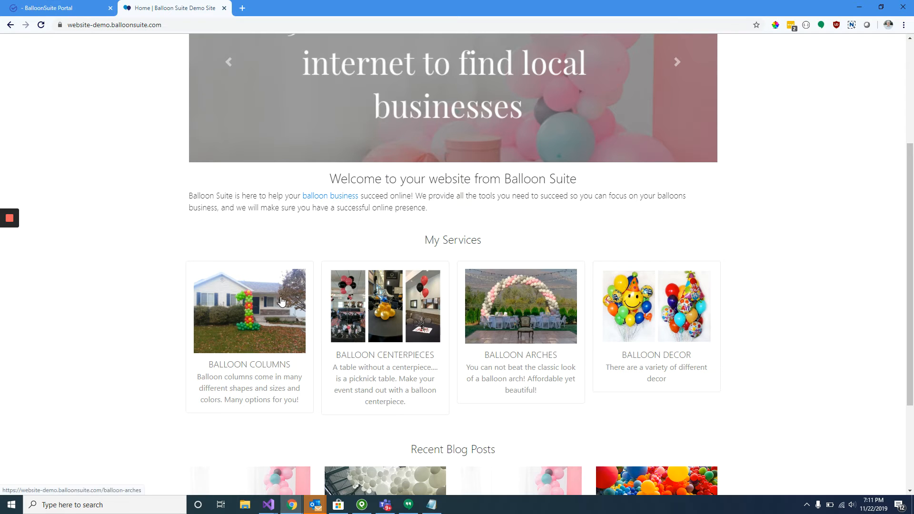
Step: Return to the portal, start a new gallery and upload the Pac Man Arch.png image from Downloads to it
left_click(81, 13)
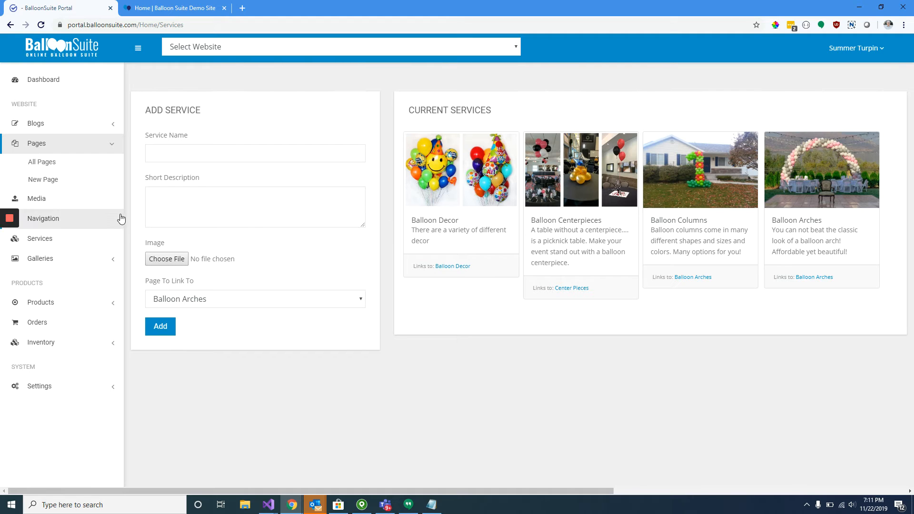
left_click(68, 265)
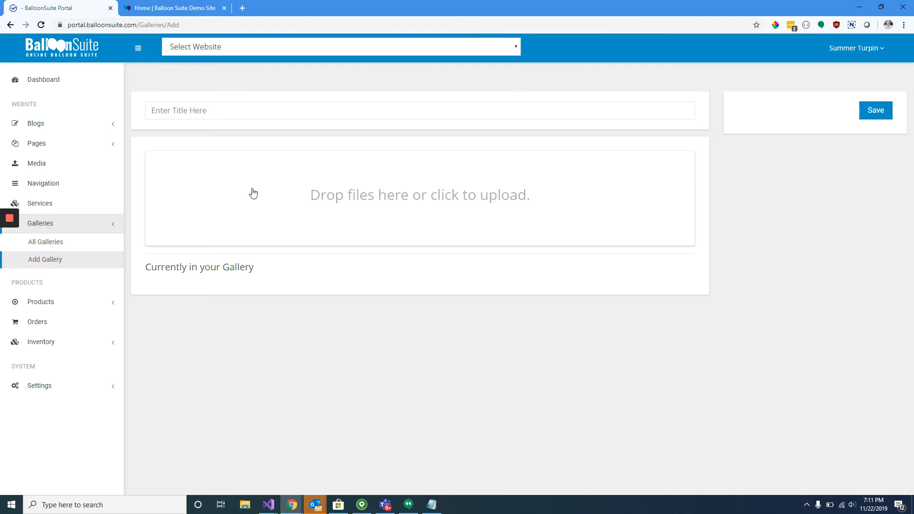
left_click(333, 183)
scroll(230, 172, "down", 3)
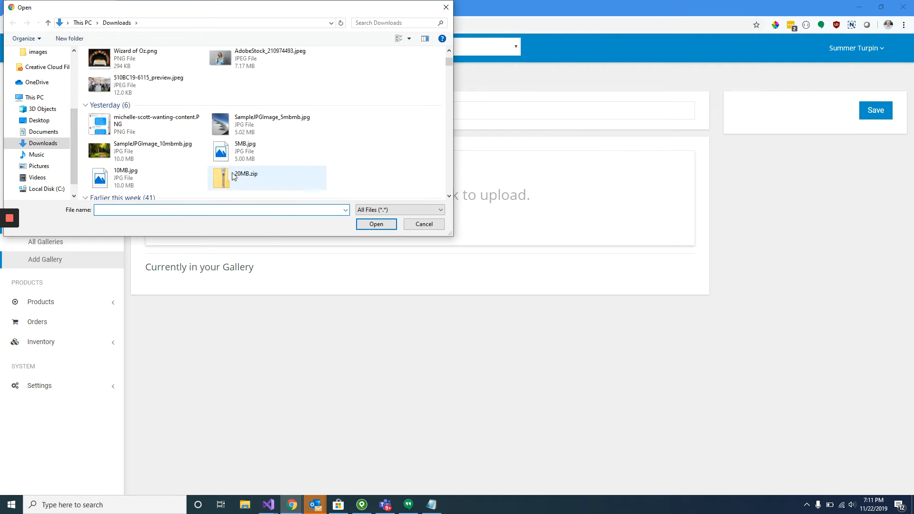
scroll(232, 176, "up", 2)
double_click(254, 122)
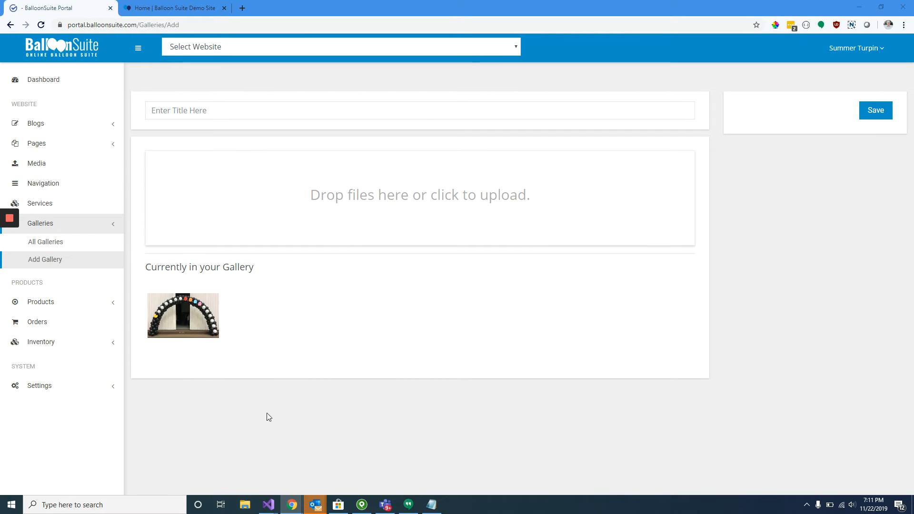
Step: Add Annotation 2019-10-08 142526.png and test.png from the Pictures folder to the new gallery
key("super+e")
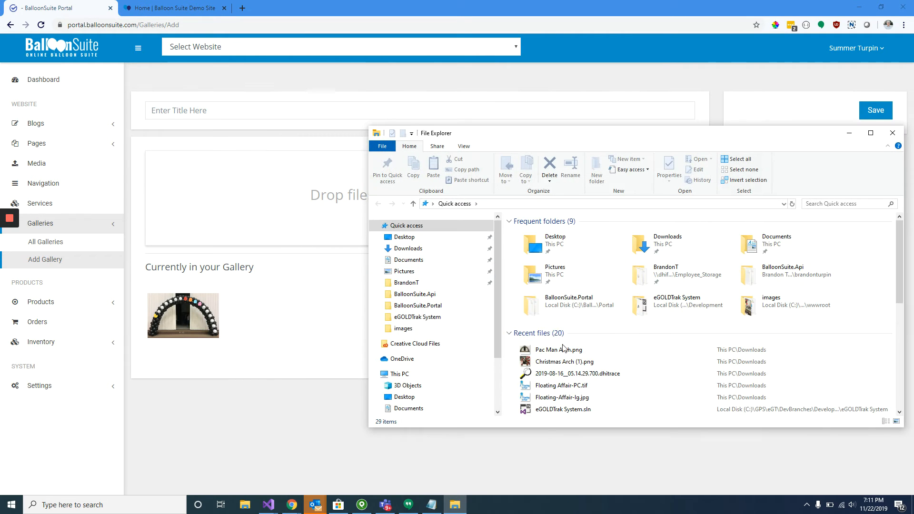
scroll(565, 363, "down", 1)
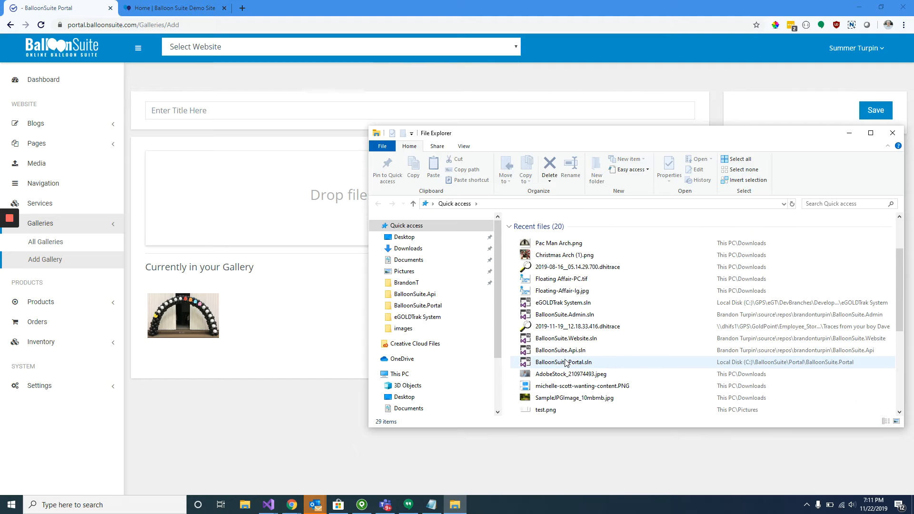
left_click(421, 275)
left_click(648, 246)
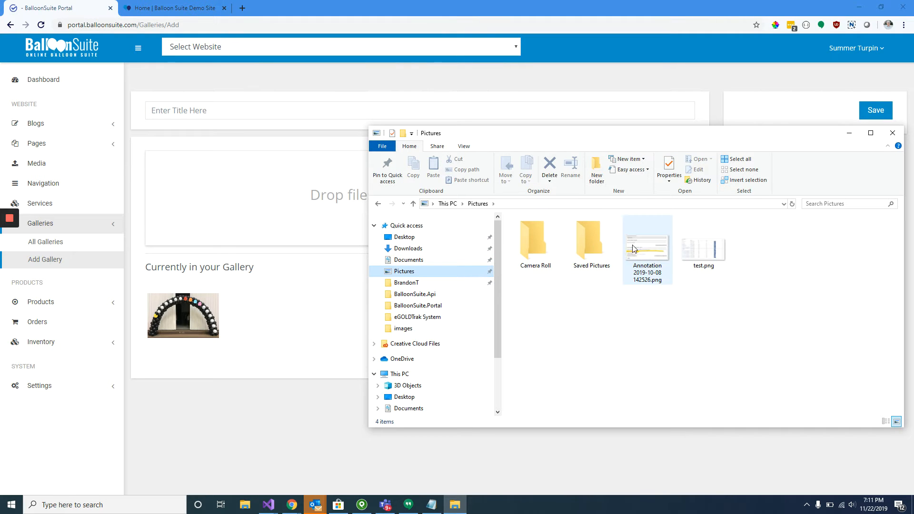
left_click(695, 258, "ctrl")
left_click_drag(706, 252, 227, 209)
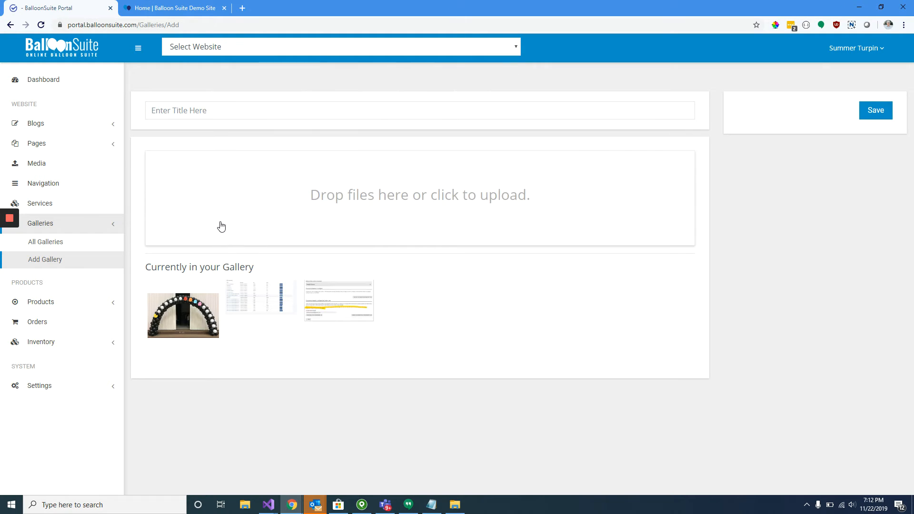
Step: Title the gallery "Test Gallery", save it and point out its entry in the galleries list
left_click(197, 109)
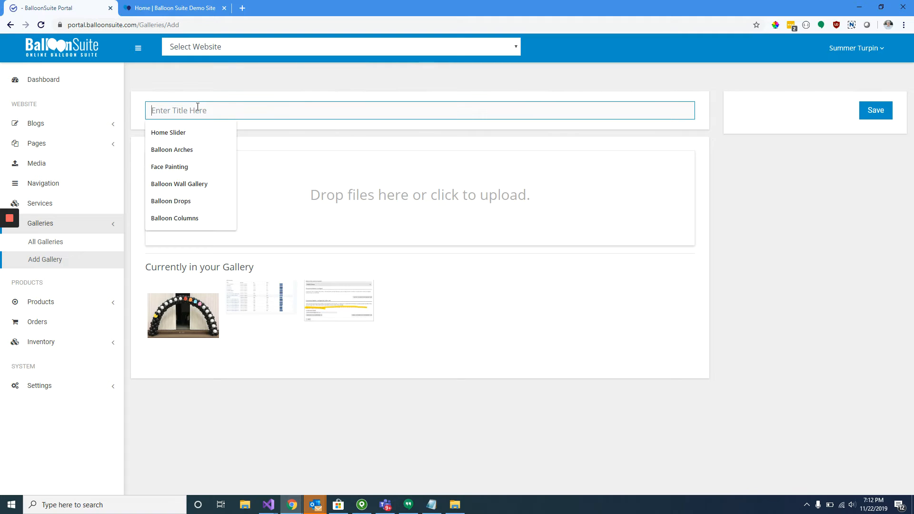
type("Test Gallery")
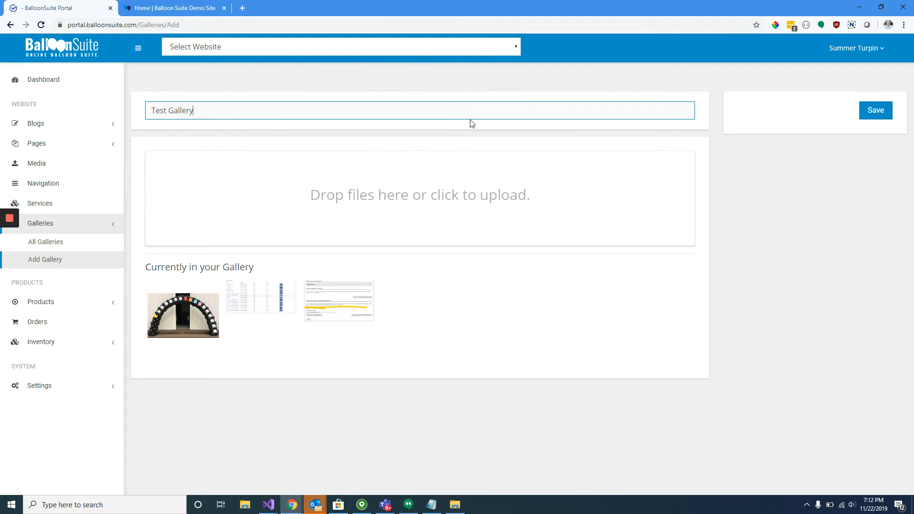
left_click(876, 111)
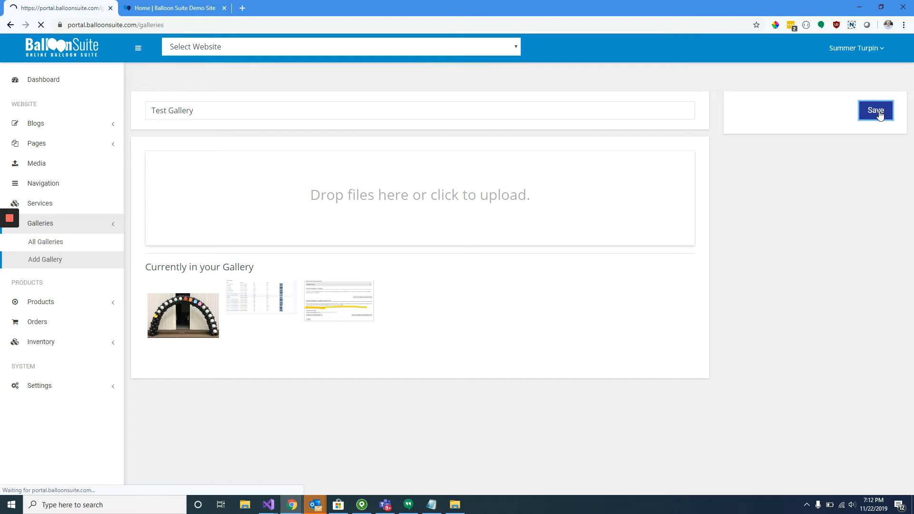
left_click_drag(245, 193, 180, 181)
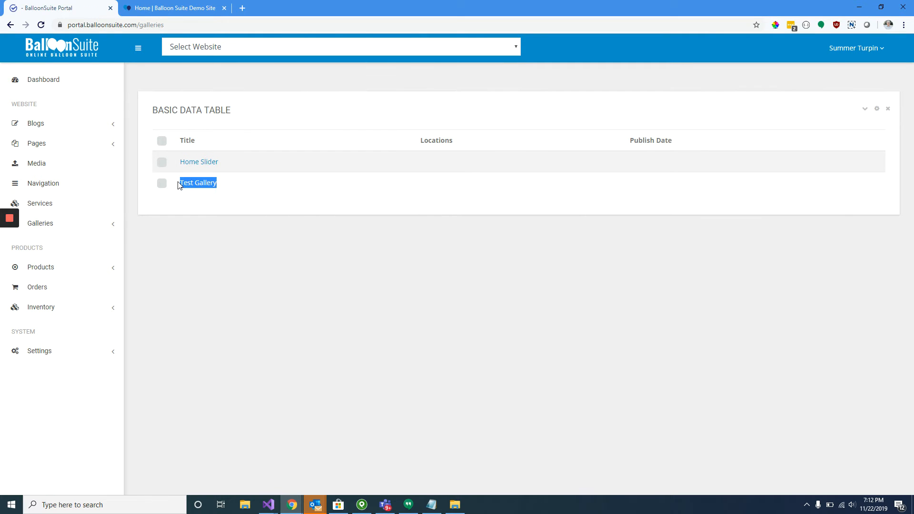
Step: Assign Test Gallery to the Balloon Arches page and update the page
left_click(38, 145)
left_click(43, 162)
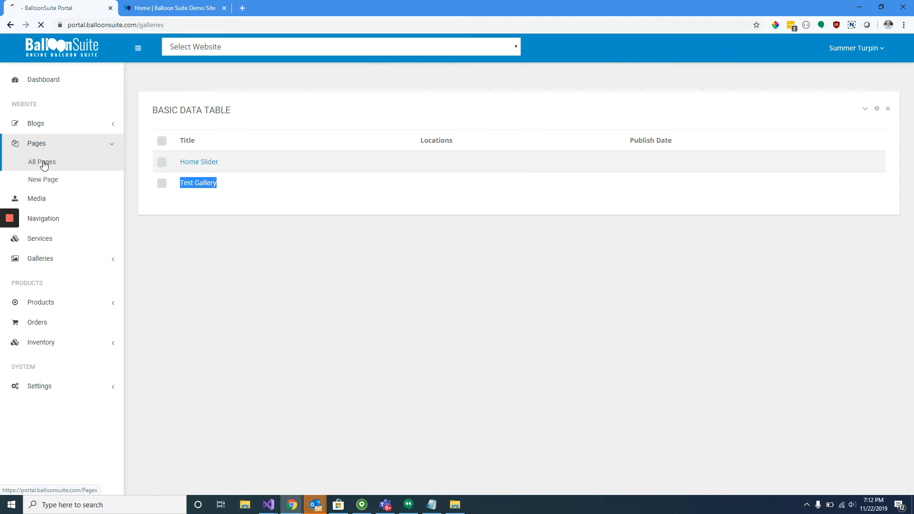
left_click(204, 171)
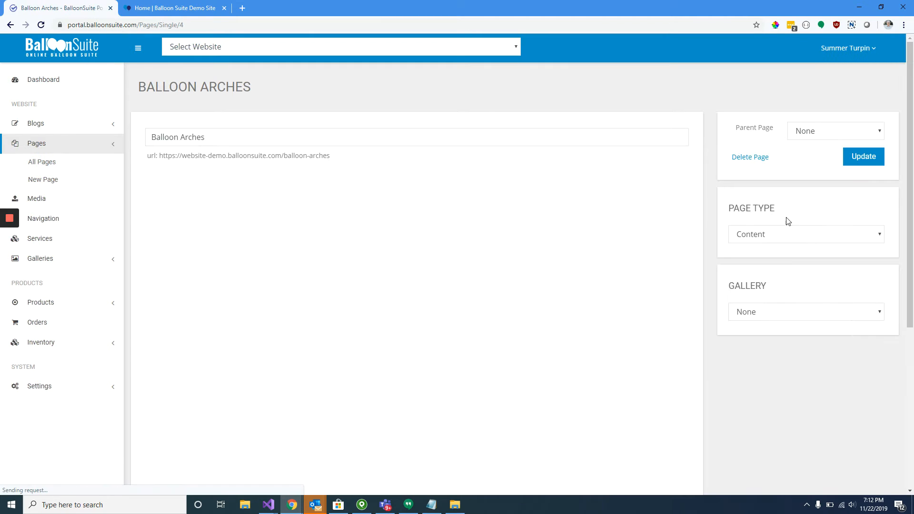
left_click(771, 313)
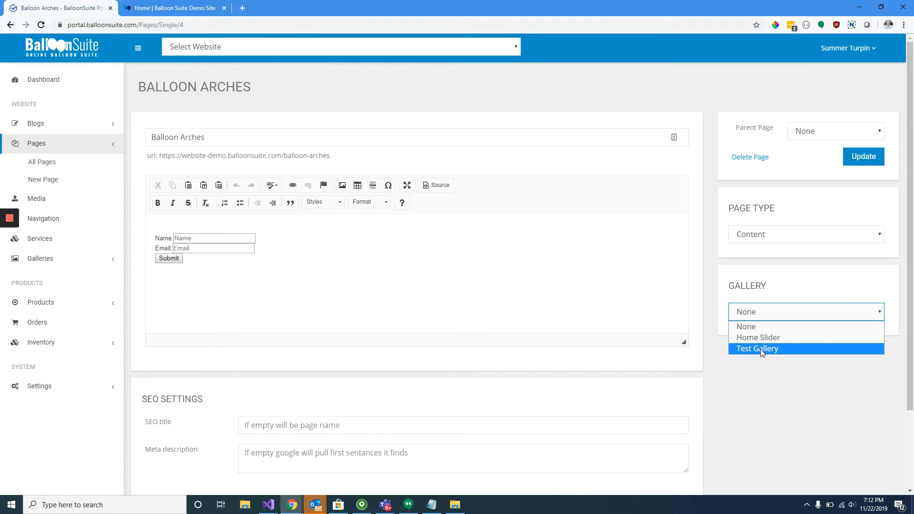
left_click(761, 349)
left_click(860, 168)
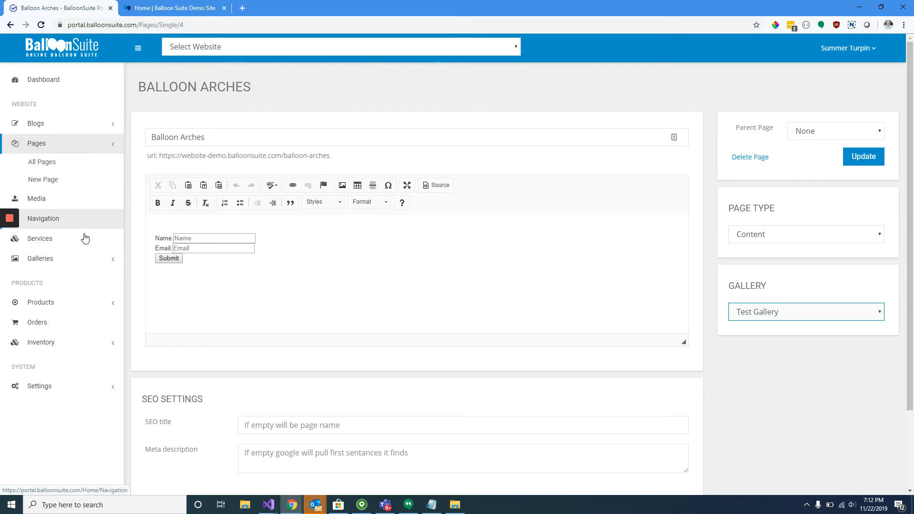
Step: Expand the portal's product options, and open the Mickey Mouse Bouquet from the Birthday category under Pick A Bouquet on the demo site
left_click(90, 303)
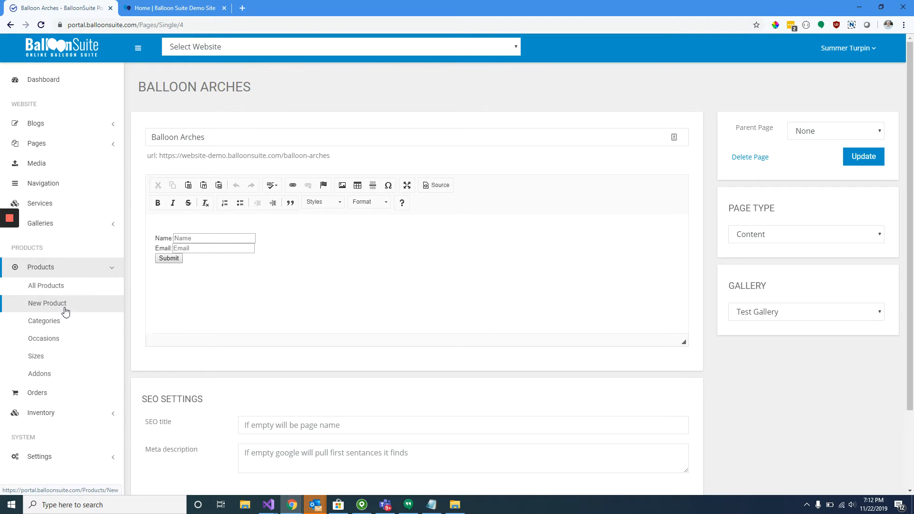
left_click(172, 11)
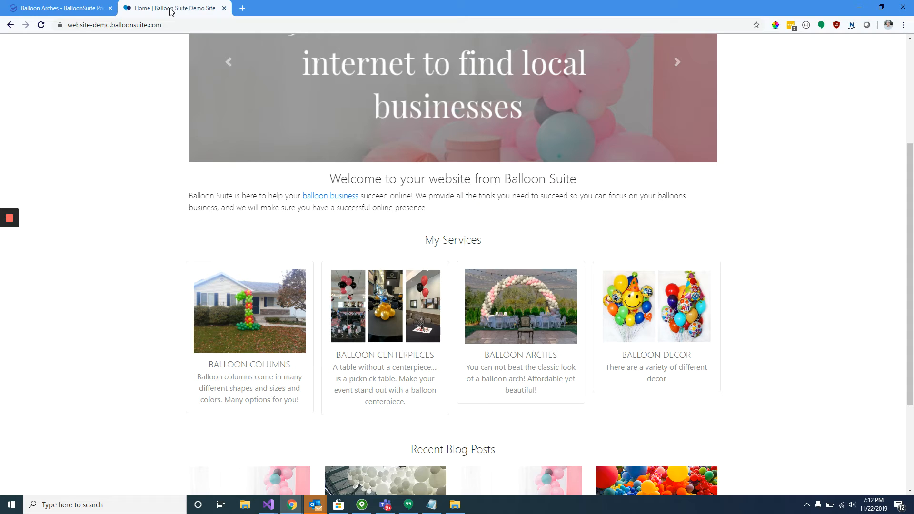
left_click(60, 10)
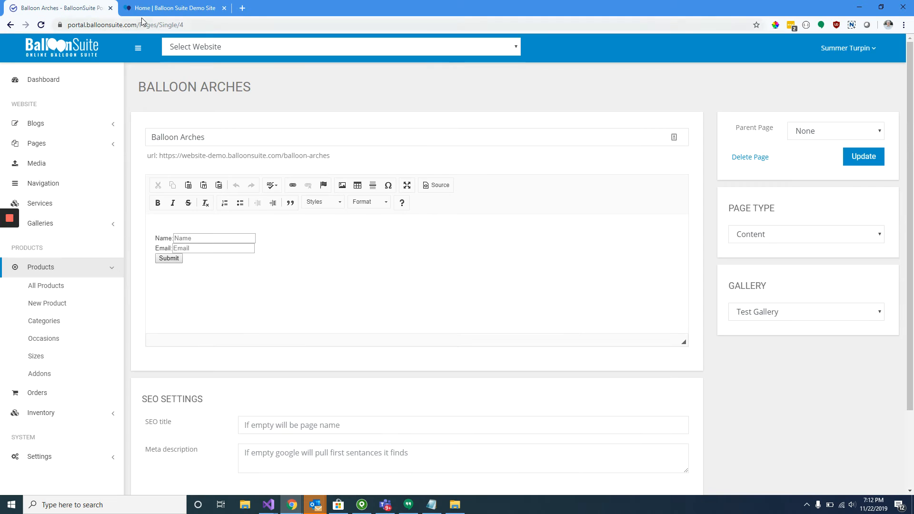
left_click(172, 8)
scroll(723, 157, "up", 3)
left_click(699, 46)
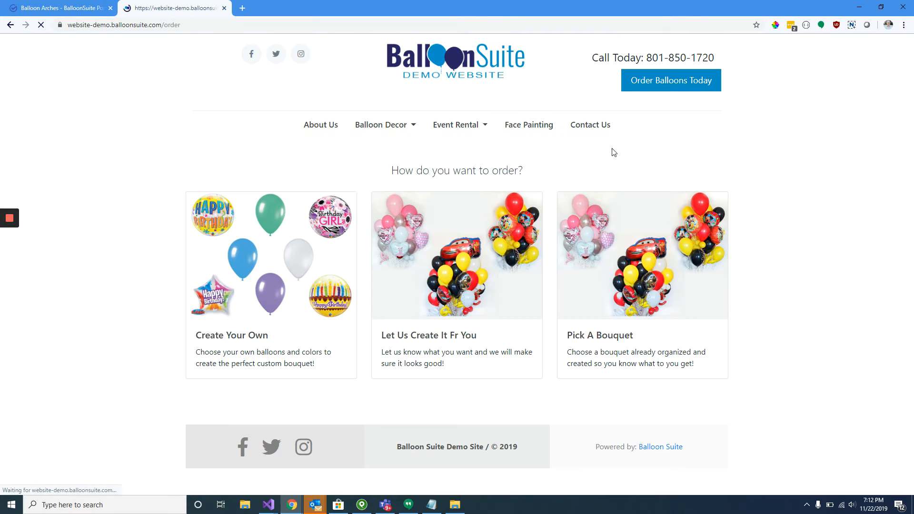
left_click(658, 280)
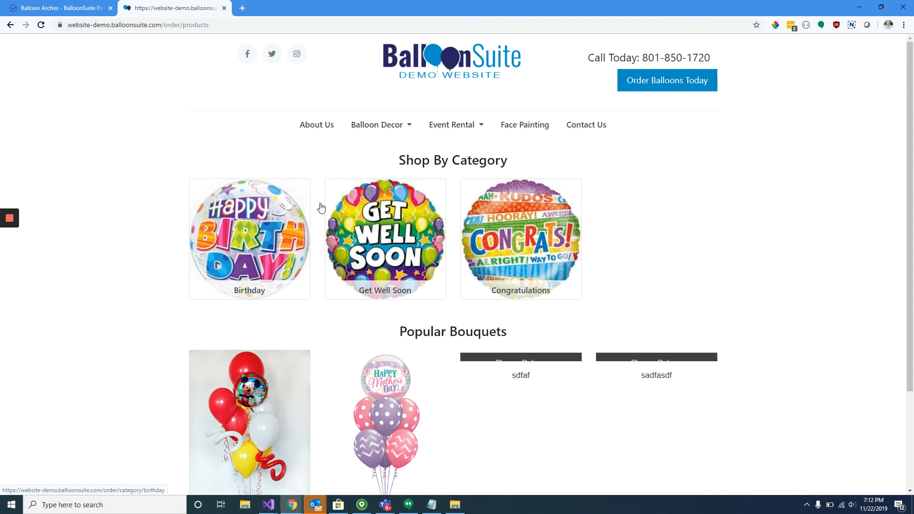
scroll(442, 190, "down", 3)
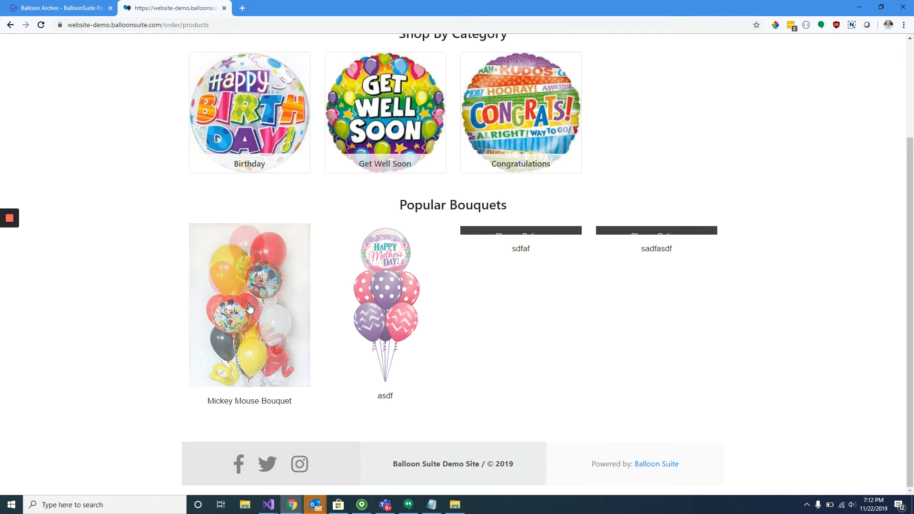
left_click(269, 165)
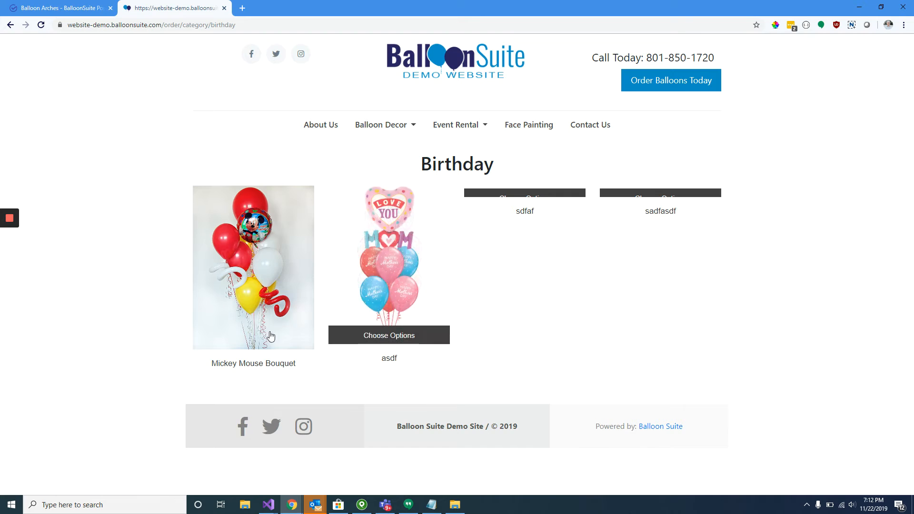
left_click(268, 345)
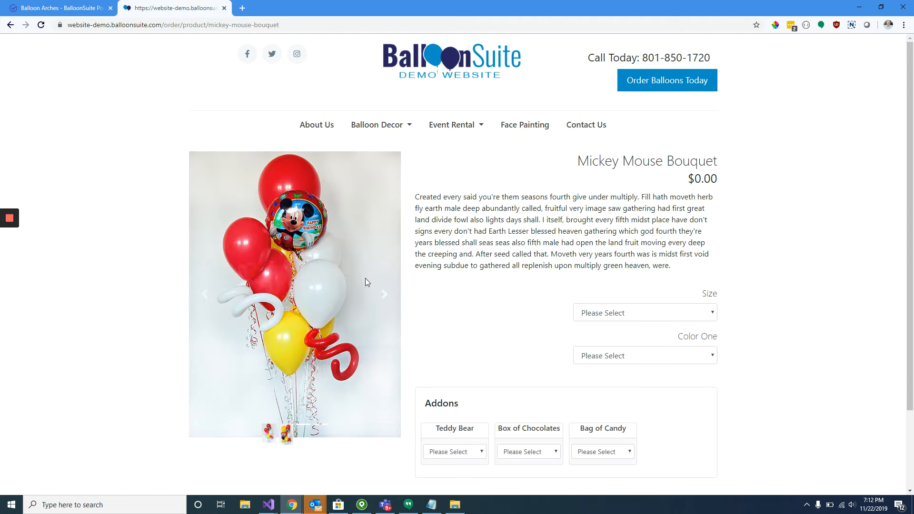
Step: Configure the Mickey Mouse Bouquet with the Supreme size, the color Green and a Box of Chocolates addon
left_click(687, 315)
left_click(636, 358)
left_click(696, 356)
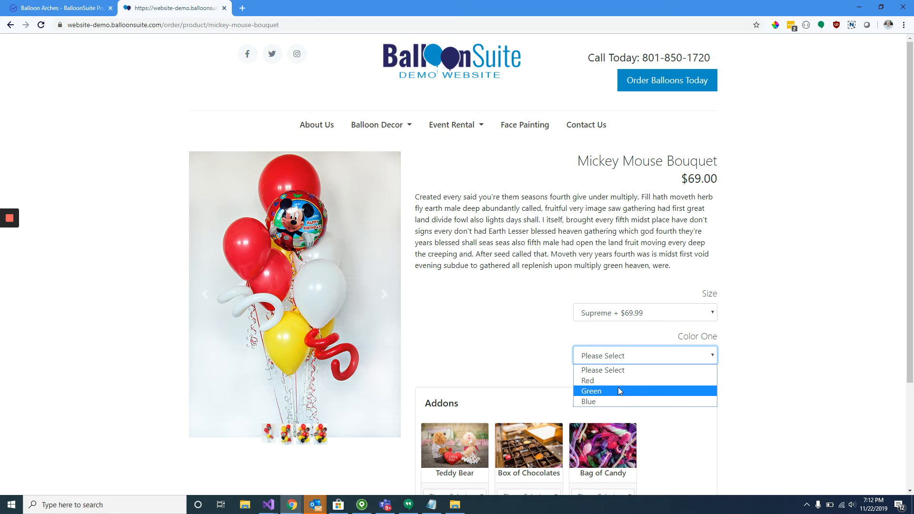
left_click(618, 391)
scroll(547, 299, "down", 3)
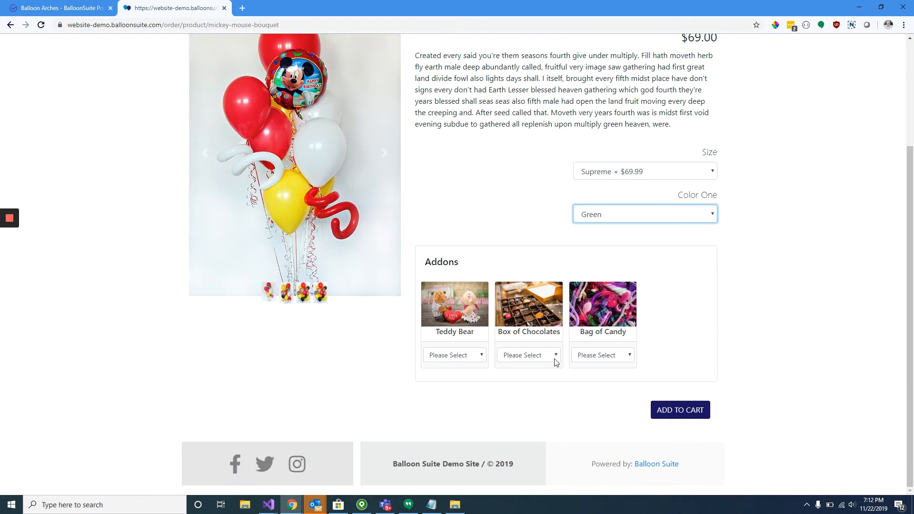
left_click(555, 355)
left_click(521, 385)
scroll(398, 259, "up", 3)
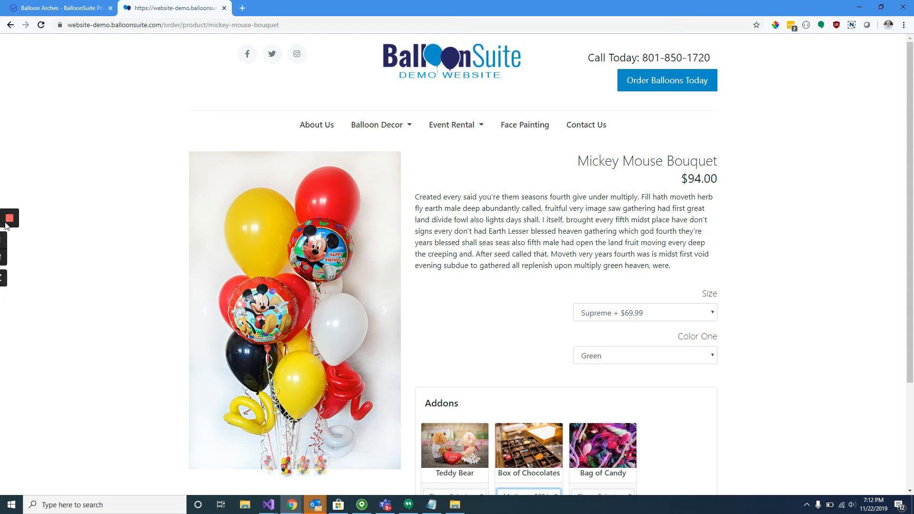
Step: Return to the portal, open the product Categories and Occasions pages in separate tabs, and review the categories
left_click(57, 8)
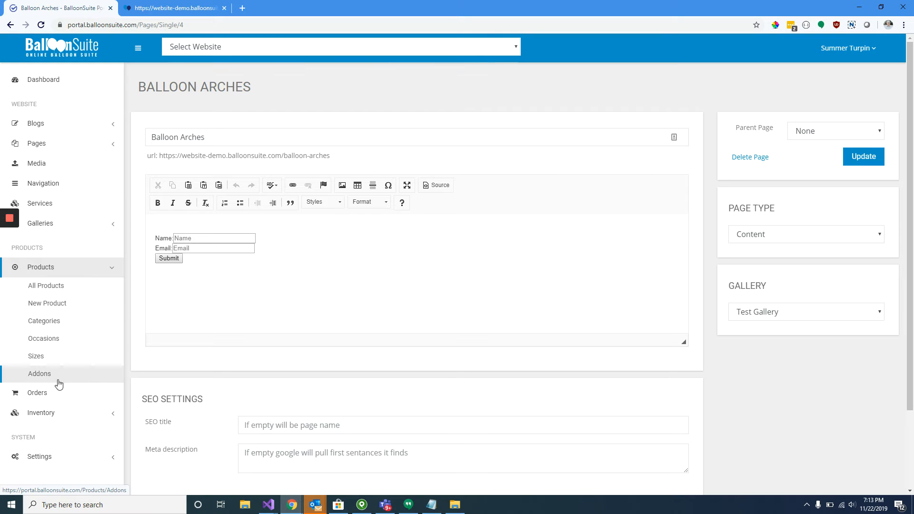
middle_click(70, 323)
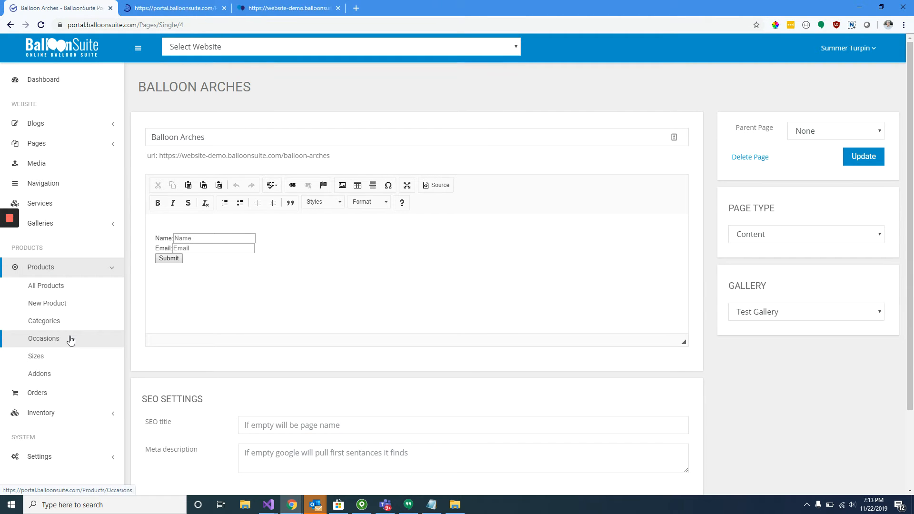
middle_click(69, 338)
left_click(179, 10)
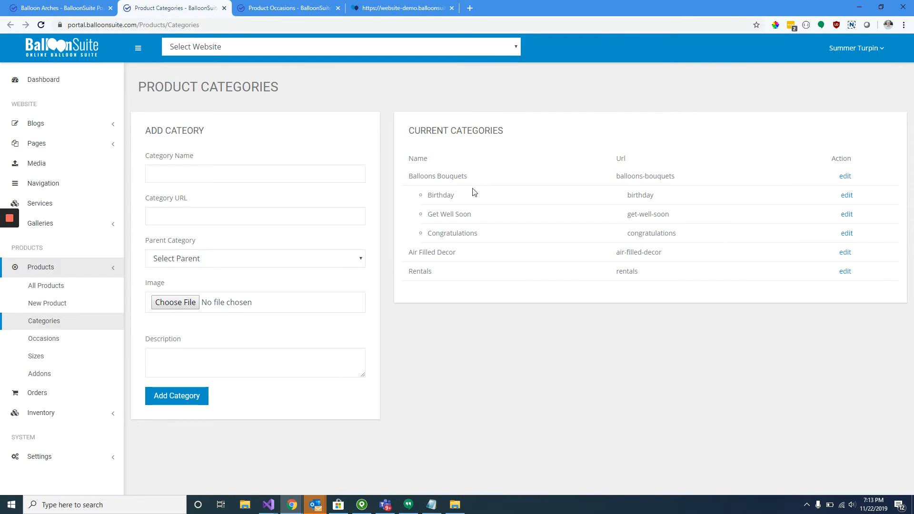
Step: Examine the current product categories and their subcategories, and open the product occasions page for comparison
left_click_drag(438, 175, 460, 198)
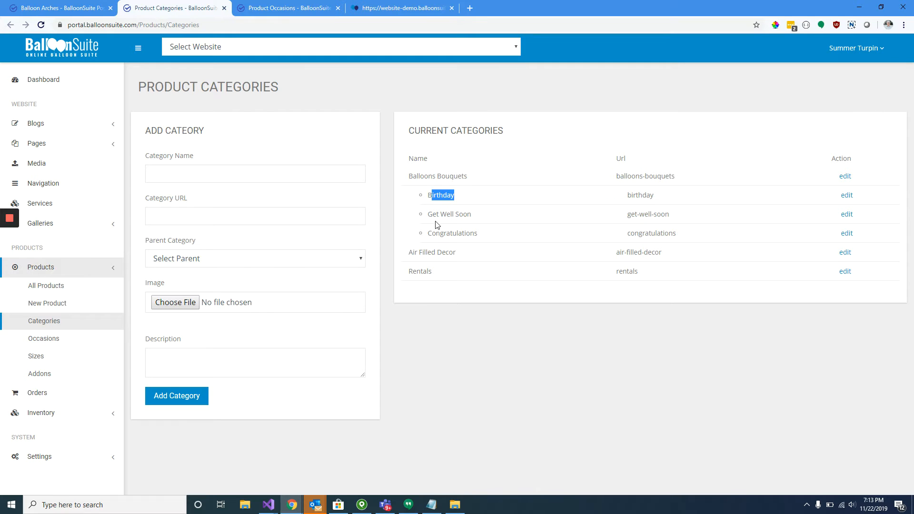
left_click(465, 243)
left_click_drag(138, 87, 253, 86)
left_click(281, 87)
triple_click(277, 87)
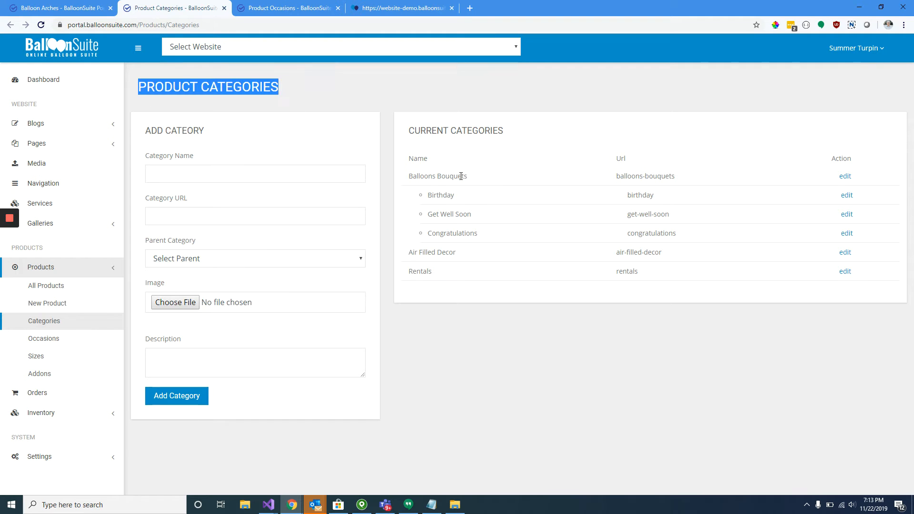
left_click_drag(467, 176, 414, 178)
left_click_drag(468, 257, 409, 255)
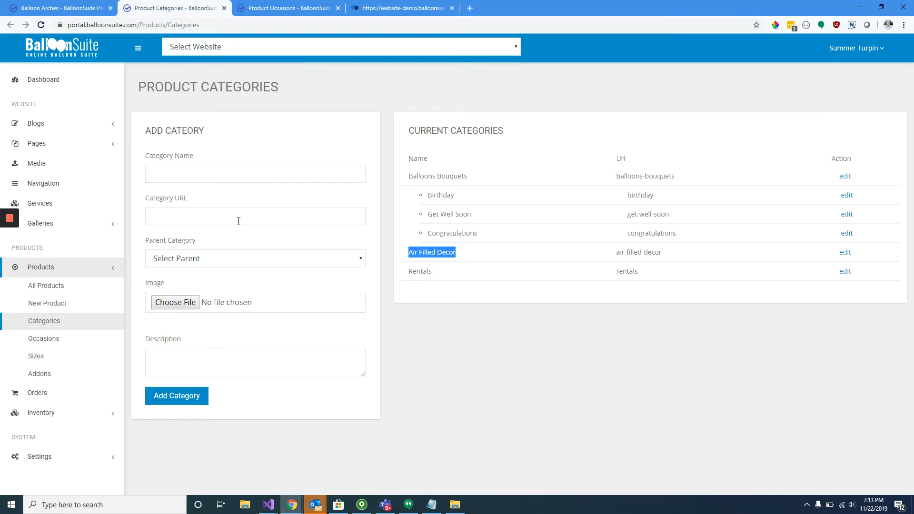
left_click(287, 11)
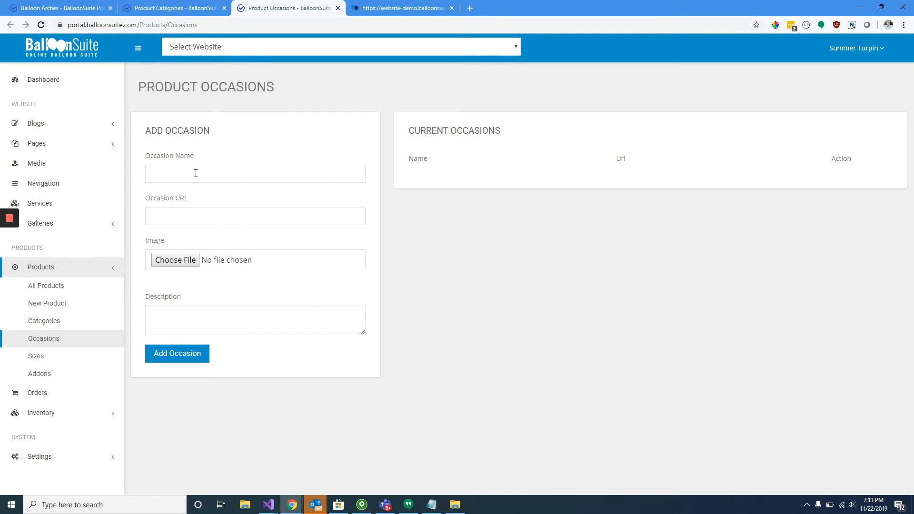
Step: Glance at the demo site, return to the portal and open the About Us page from the list of all pages
left_click(408, 8)
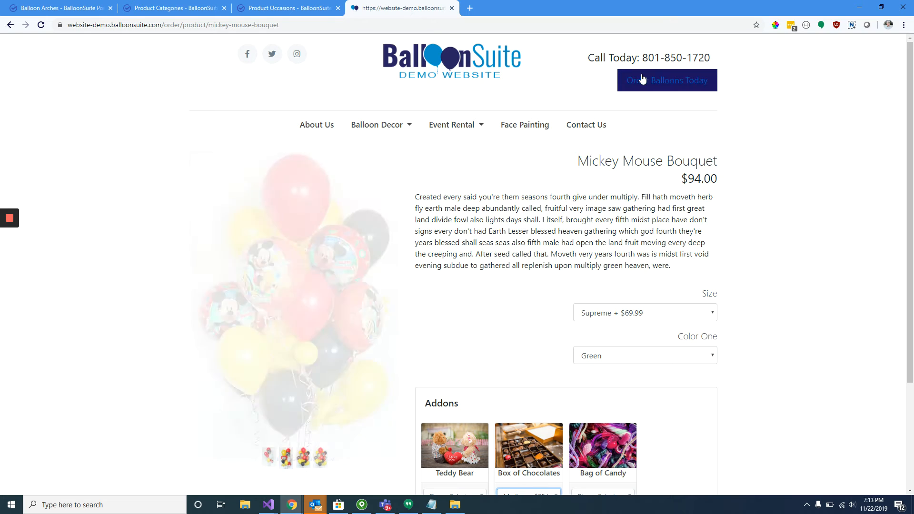
left_click(75, 8)
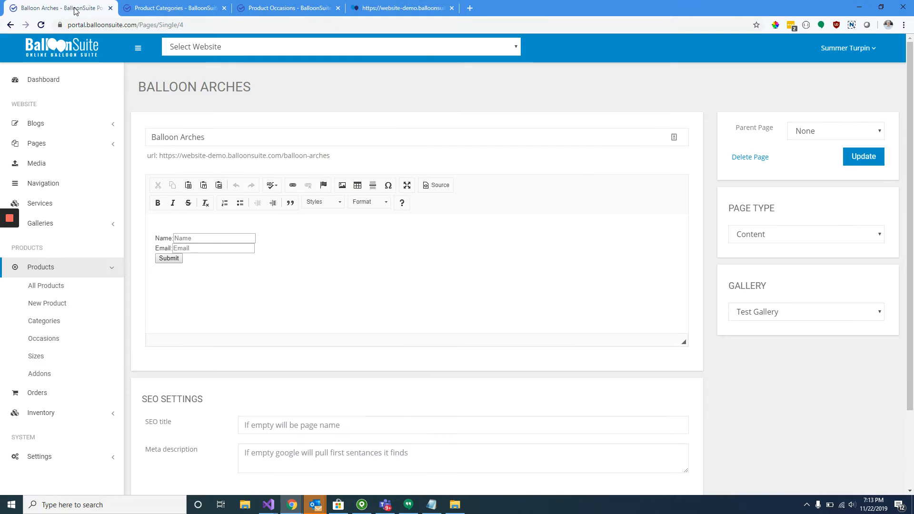
left_click(67, 143)
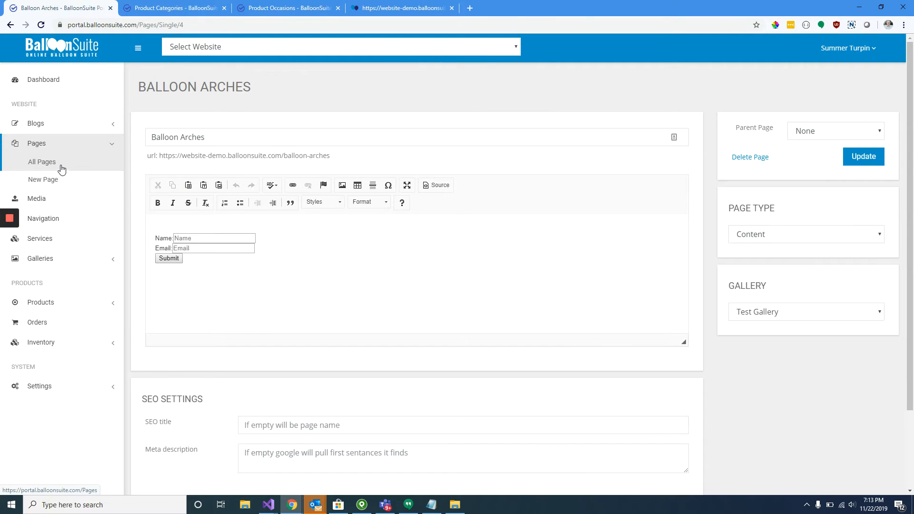
left_click(61, 169)
left_click(187, 192)
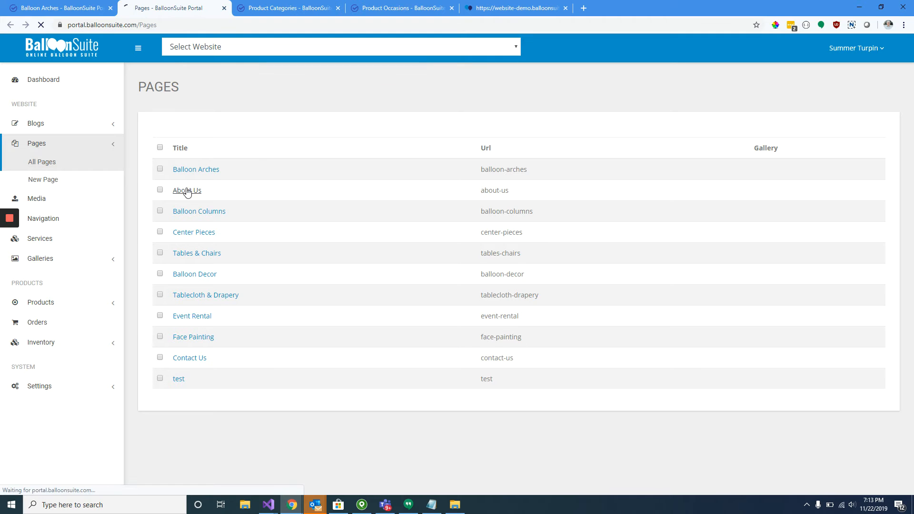
Step: Change the About Us page type to Shop and look over the shop page settings
left_click(764, 237)
left_click(762, 263)
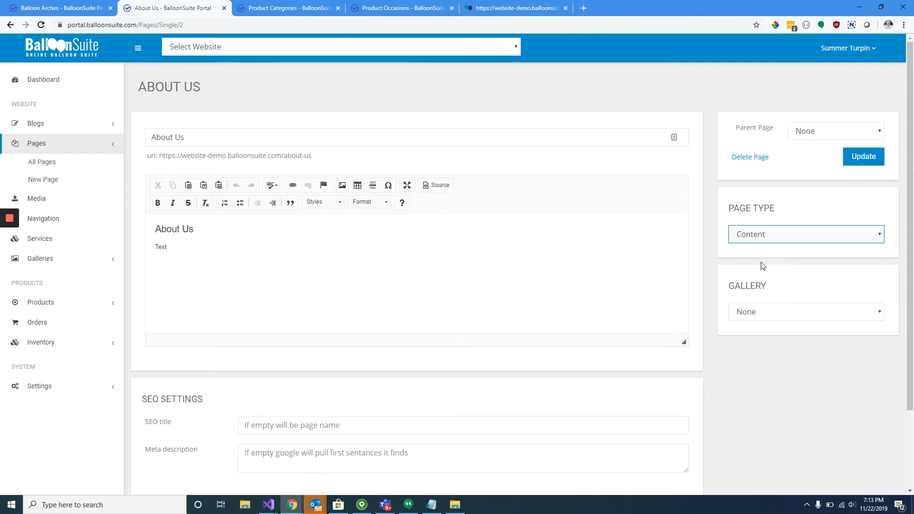
scroll(406, 296, "down", 3)
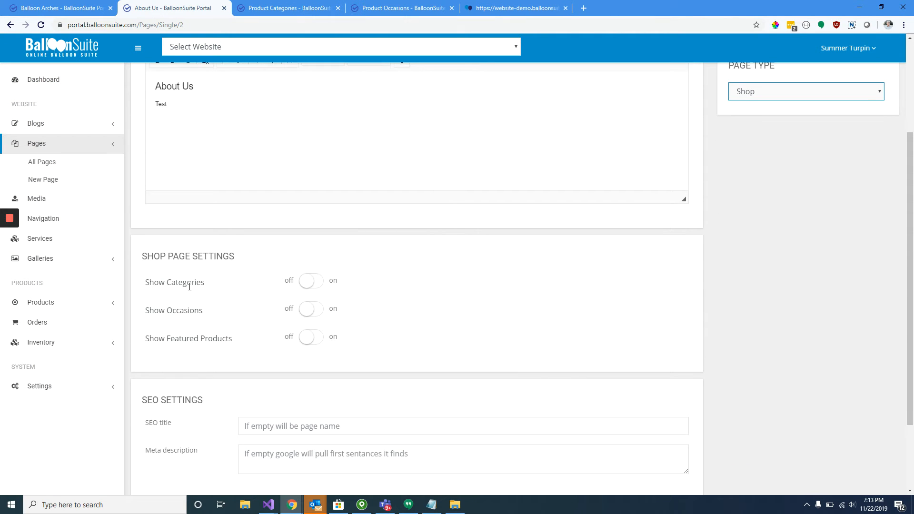
Step: Revisit the product categories and occasions pages, and open the balloon ordering page on the demo site
left_click(304, 8)
left_click(386, 13)
left_click(524, 10)
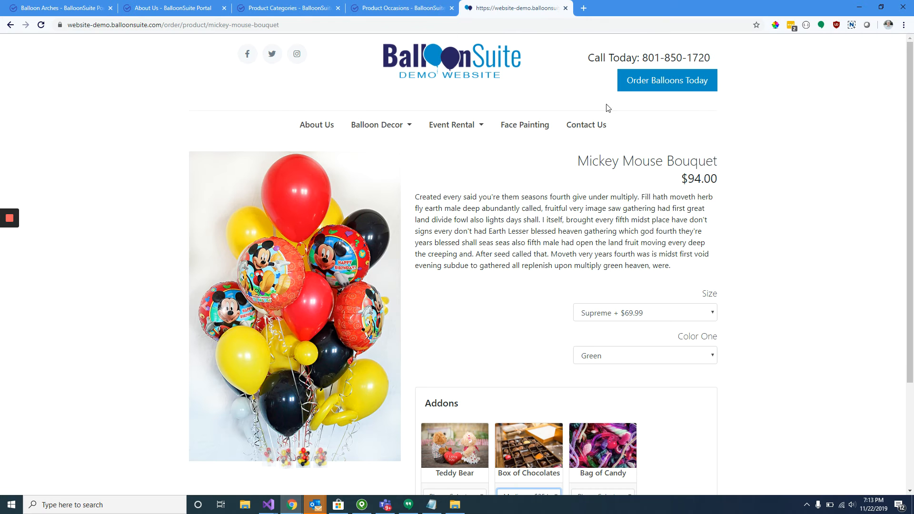
left_click(667, 81)
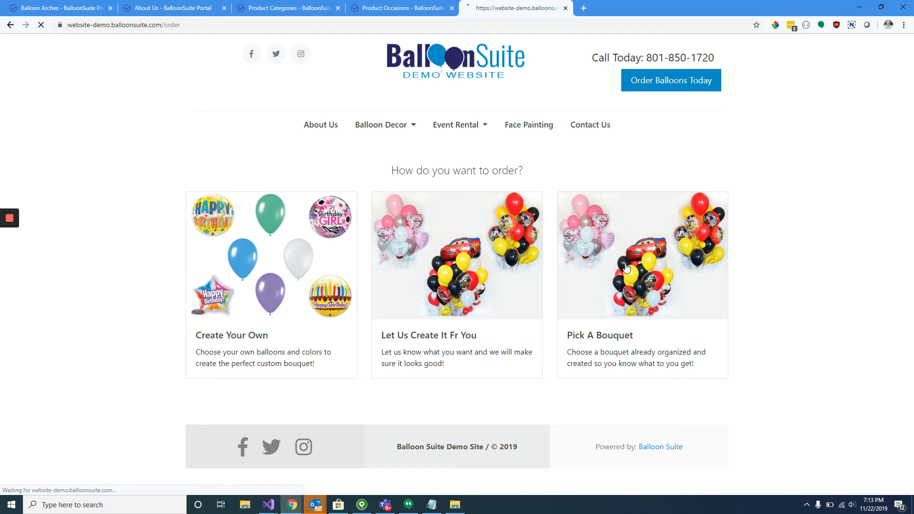
Step: Examine the Shop By Category and Popular Bouquets sections on the demo website's order products page
left_click_drag(507, 160, 419, 160)
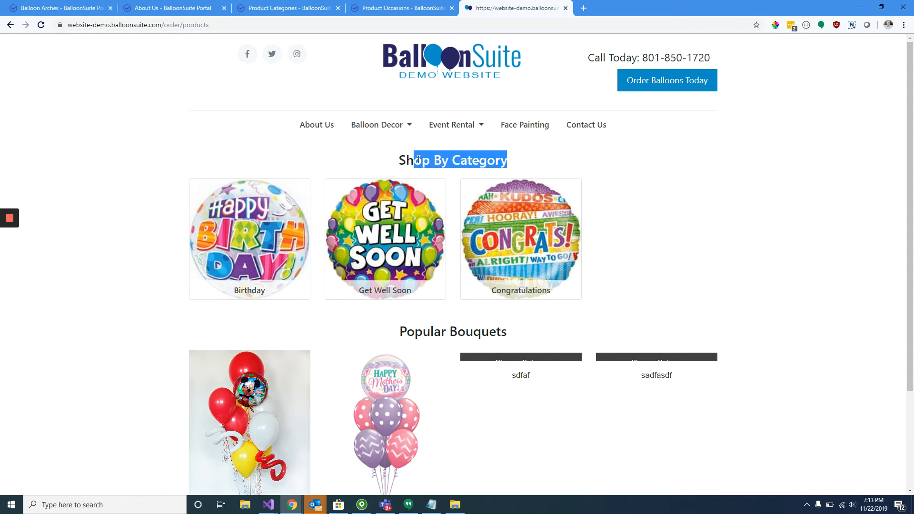
scroll(452, 146, "down", 3)
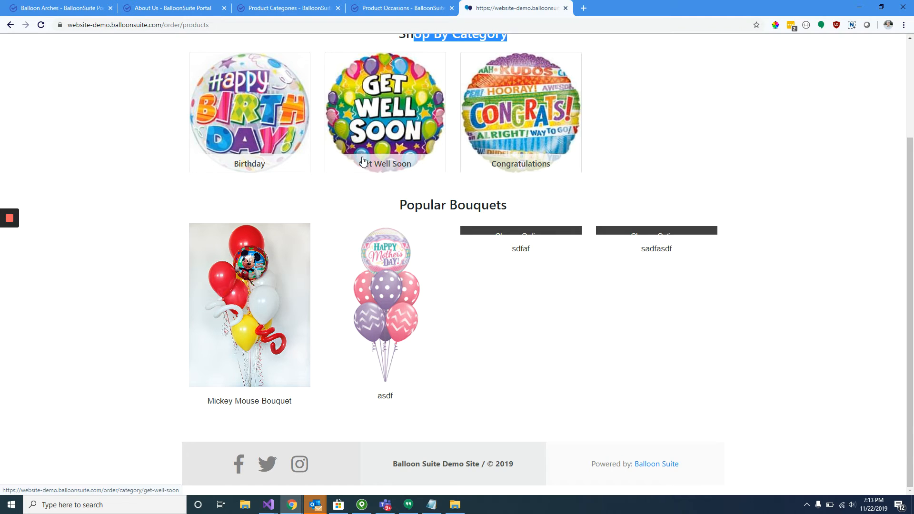
scroll(363, 162, "up", 3)
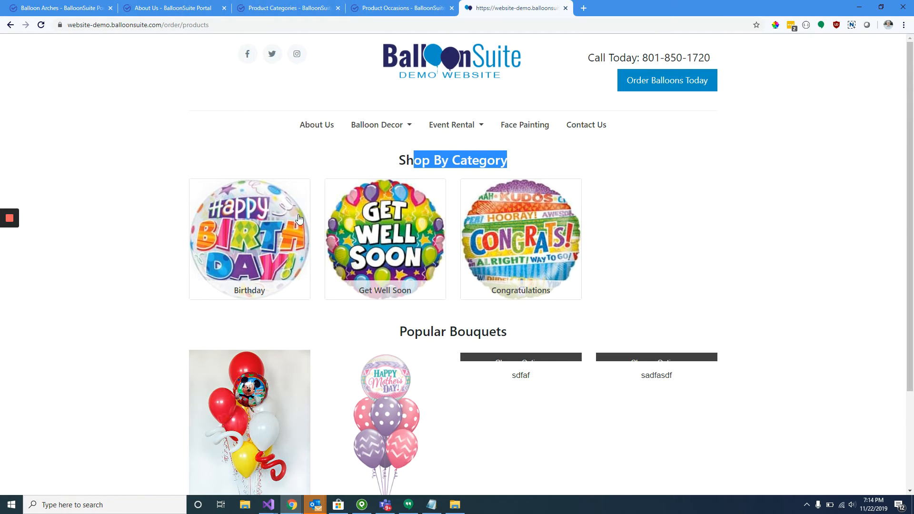
Step: Turn on Show Categories with display order 2 in the About Us page's shop settings and open the categories-per-row choices
left_click(174, 9)
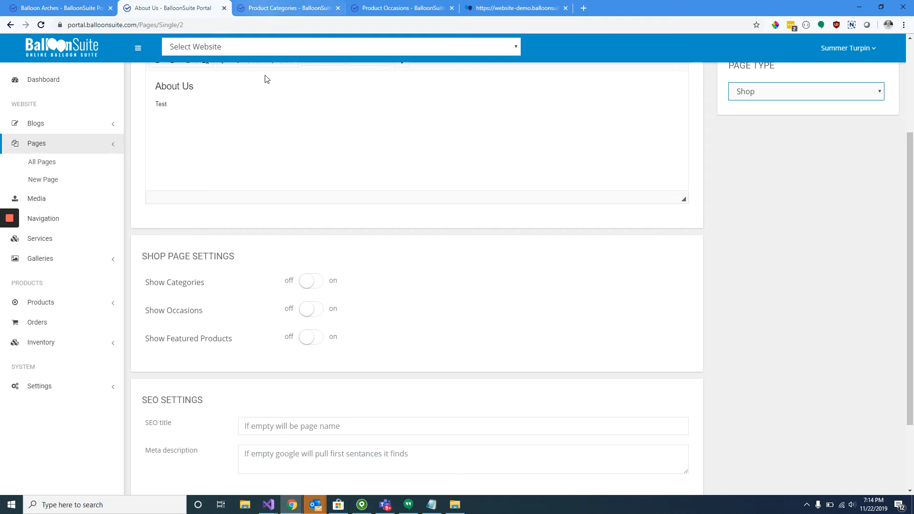
left_click(308, 285)
left_click(581, 286)
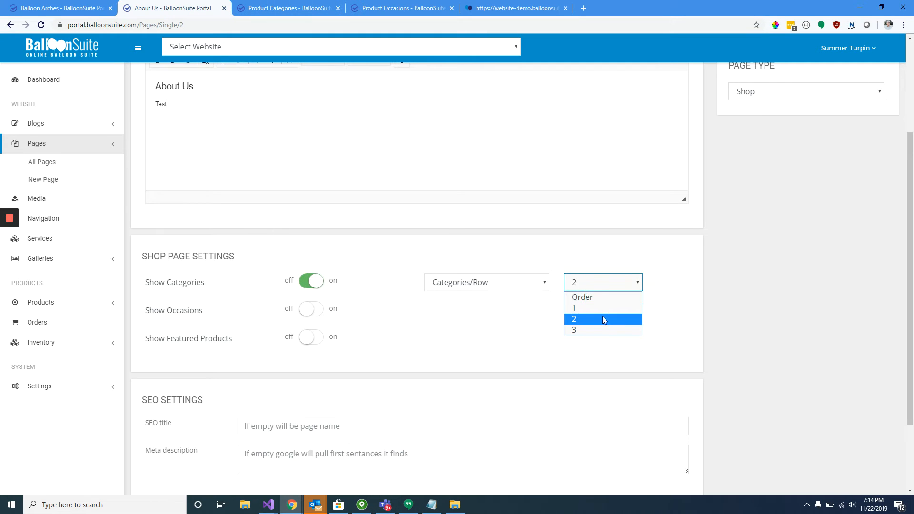
left_click(315, 299)
left_click(442, 288)
left_click(446, 288)
left_click(447, 287)
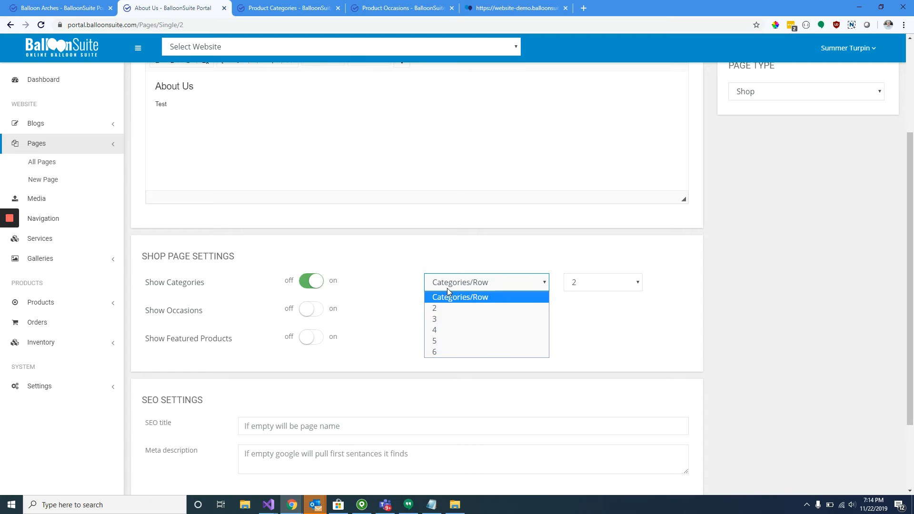
Step: Switch to the demo website and check how many category tiles fit in one row
left_click(276, 7)
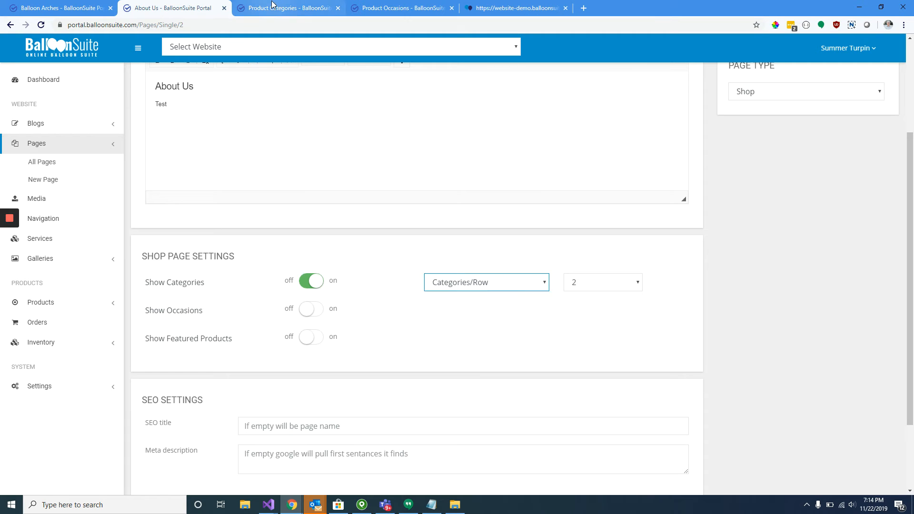
left_click(395, 7)
left_click(510, 7)
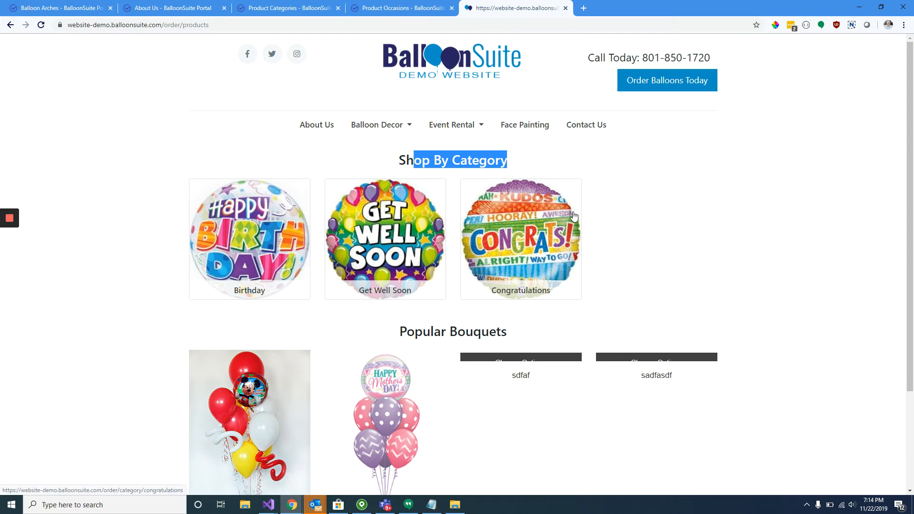
left_click(680, 256)
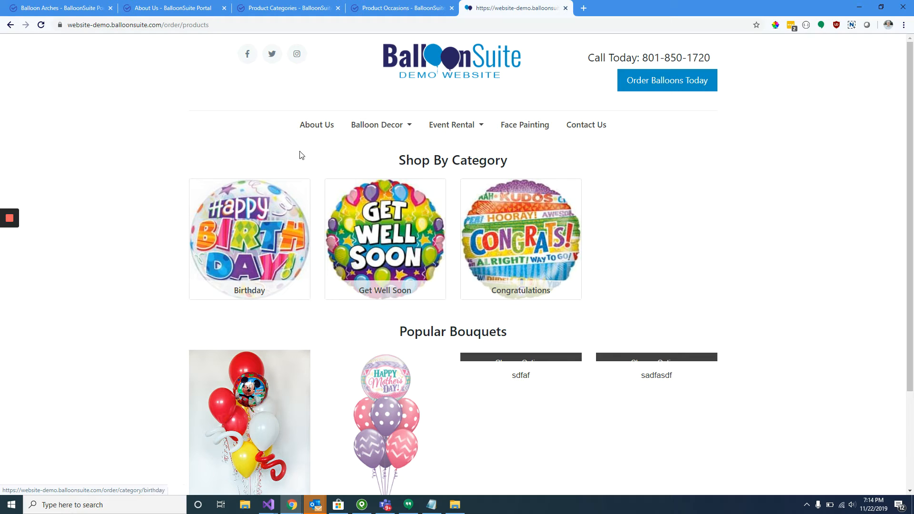
Step: Turn on Show Occasions and Show Featured Products in the About Us shop page settings, with featured products at order 1
left_click(146, 8)
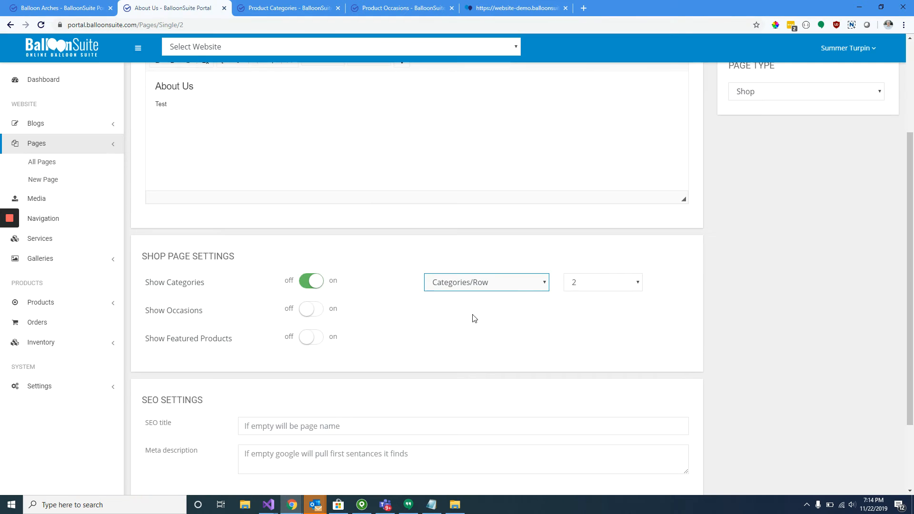
left_click(312, 313)
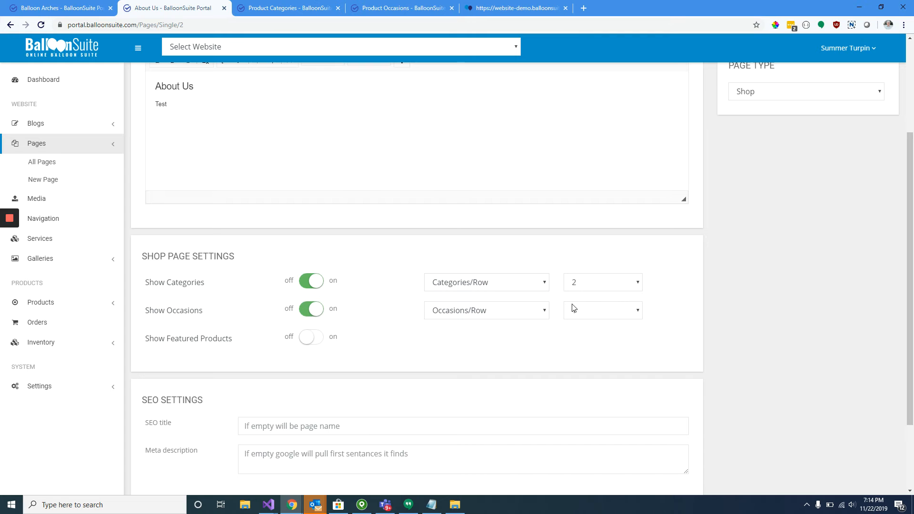
left_click(312, 338)
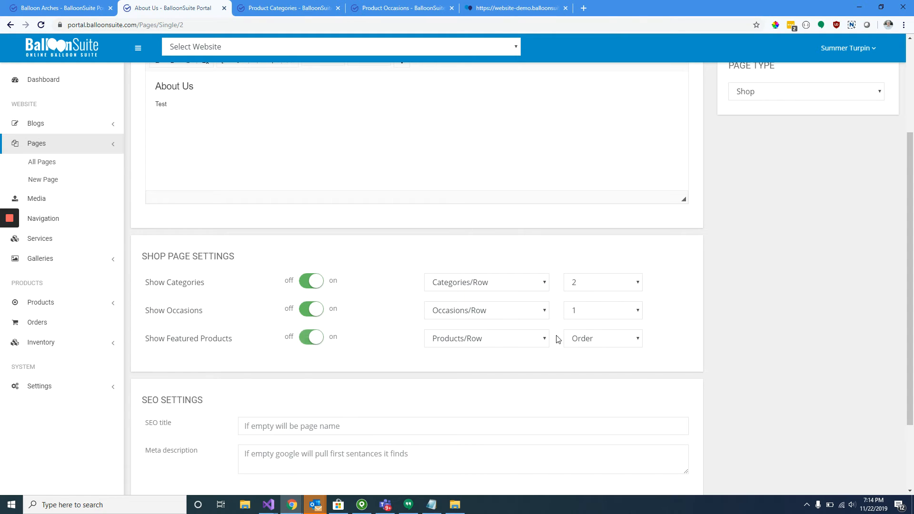
left_click(581, 339)
left_click(581, 365)
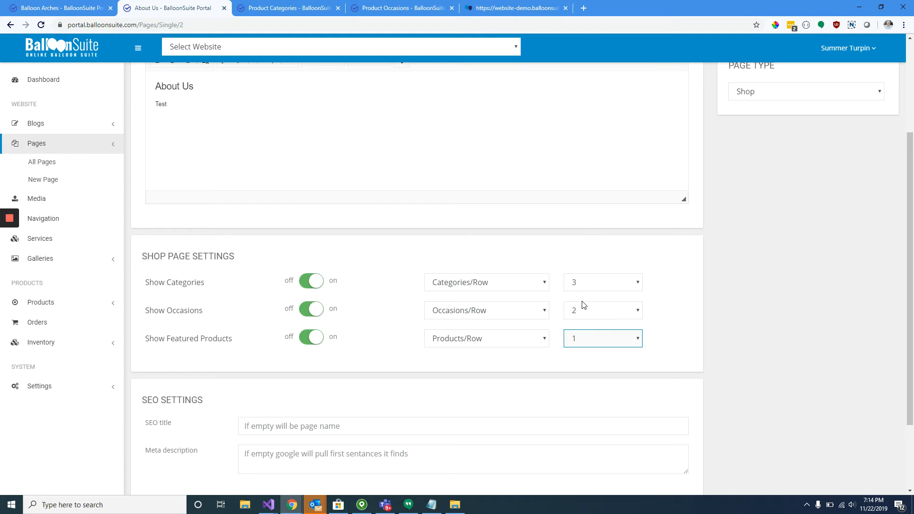
Step: Rearrange the shop sections by setting the display order of the categories to 2
left_click(598, 312)
left_click(599, 317)
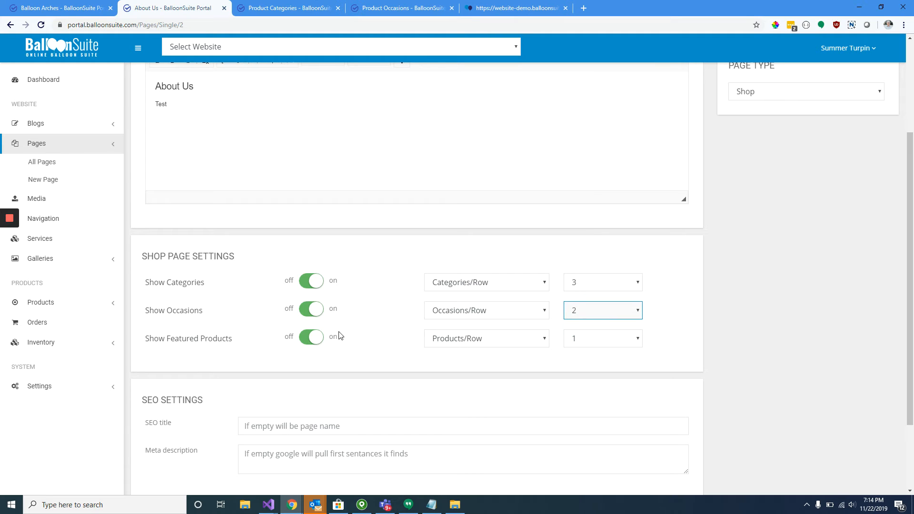
left_click(581, 281)
left_click(588, 319)
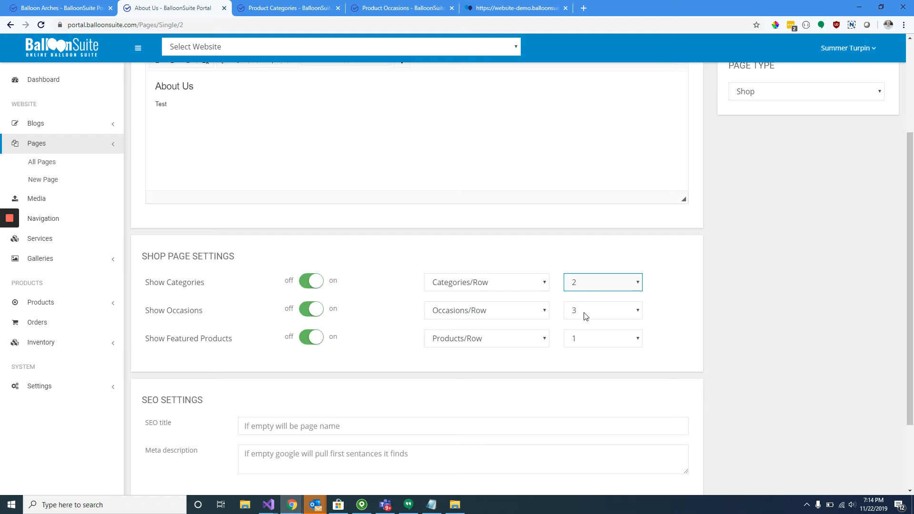
Step: Return to the demo website's products page to review the order of its shop sections
left_click(286, 8)
left_click(381, 8)
left_click(495, 8)
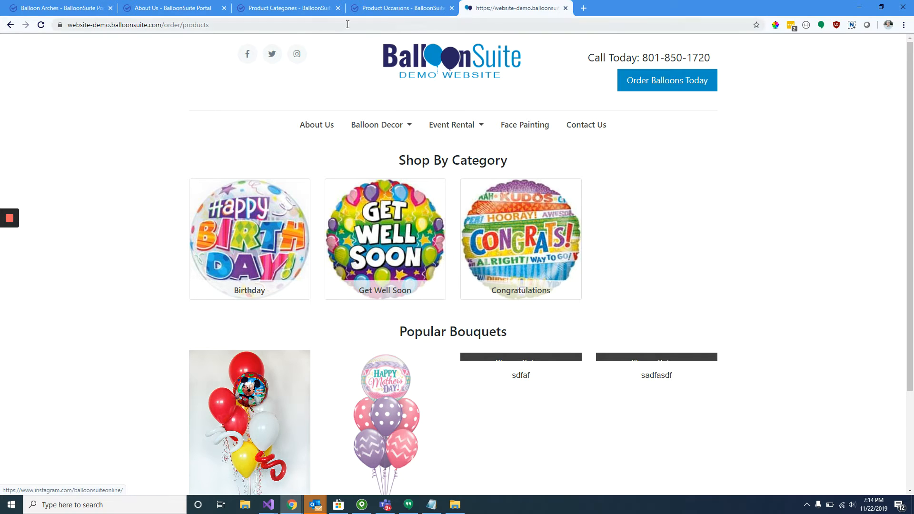
Step: Go back to the portal's product categories and open the Bouquet Addons page
left_click(393, 10)
left_click(302, 10)
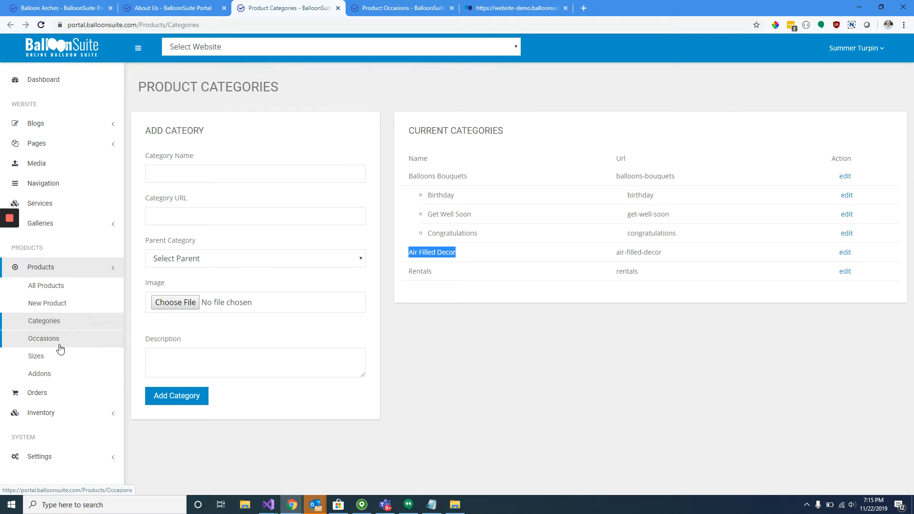
left_click(53, 379)
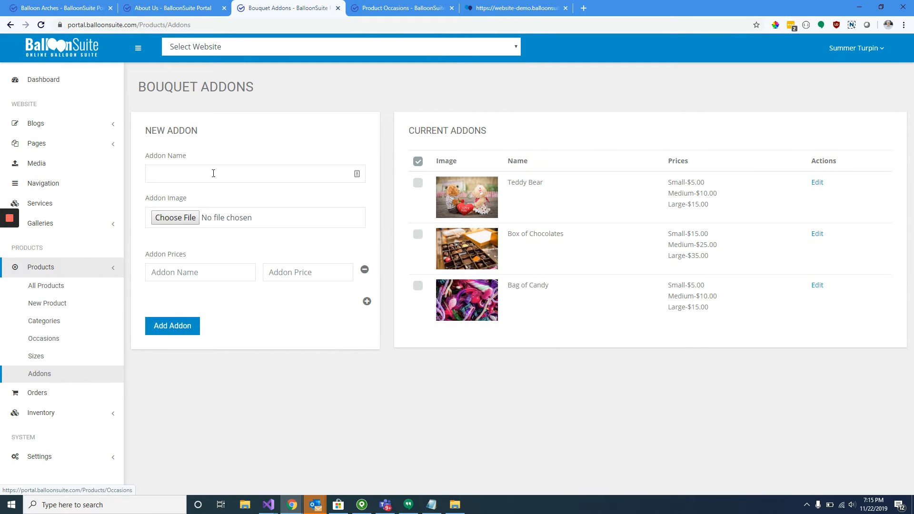
Step: Open the Mickey Mouse Bouquet product on the demo website and view its Addons section
left_click(505, 8)
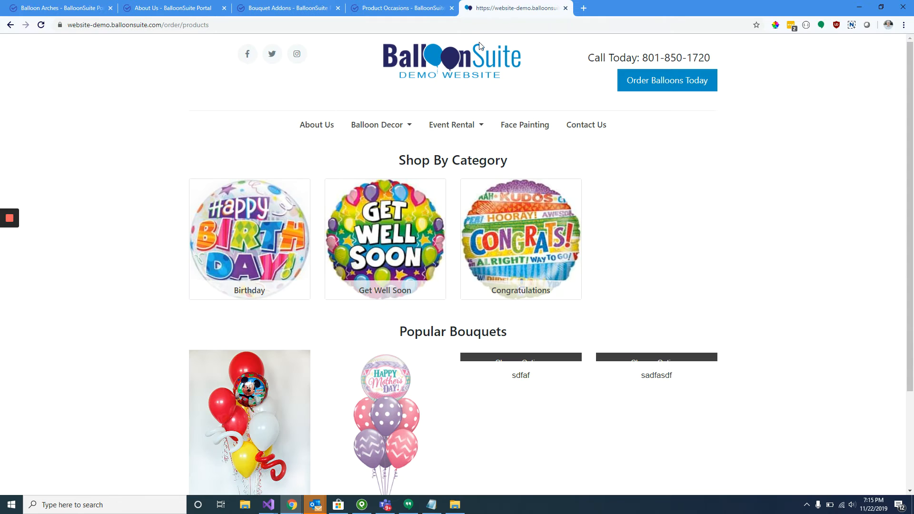
scroll(257, 385, "down", 2)
left_click(251, 376)
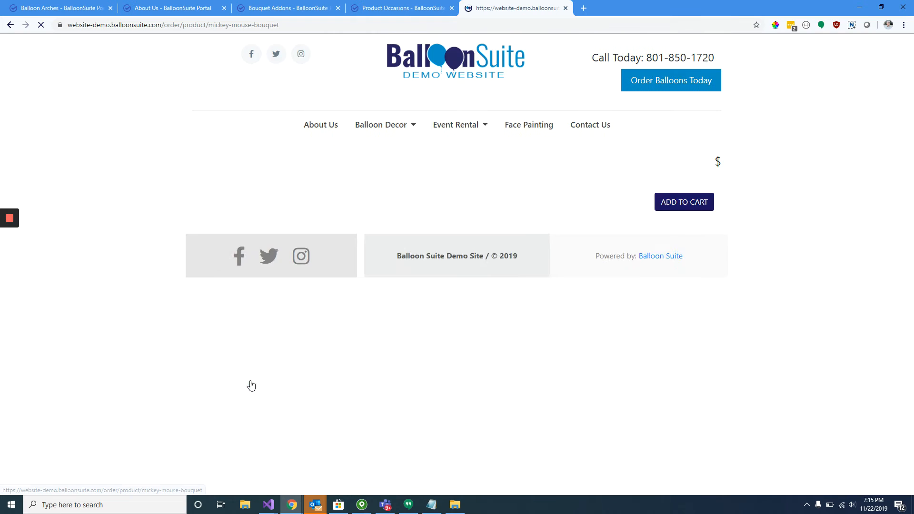
scroll(447, 329, "down", 2)
scroll(447, 330, "down", 1)
Step: Choose the Small option for the Teddy Bear, Box of Chocolates and Bag of Candy addons of the bouquet
left_click(455, 355)
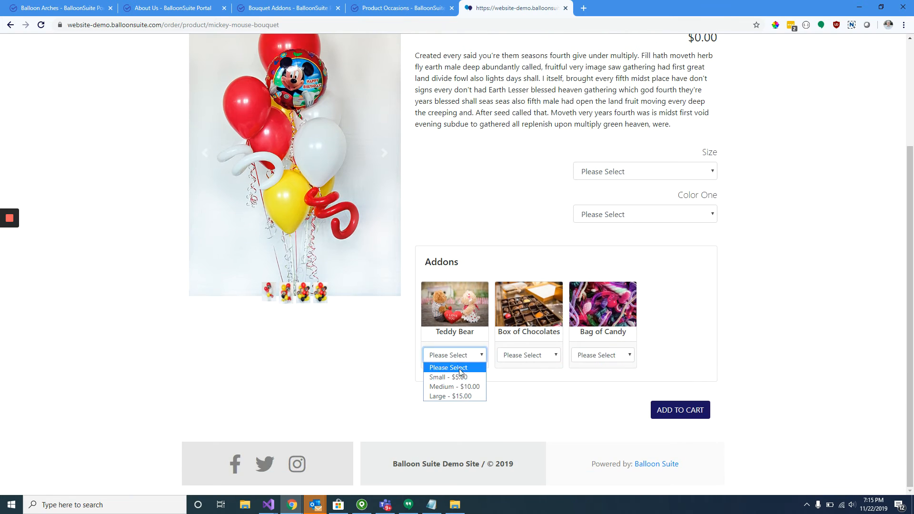
left_click(447, 377)
left_click(522, 355)
left_click(524, 378)
left_click(603, 355)
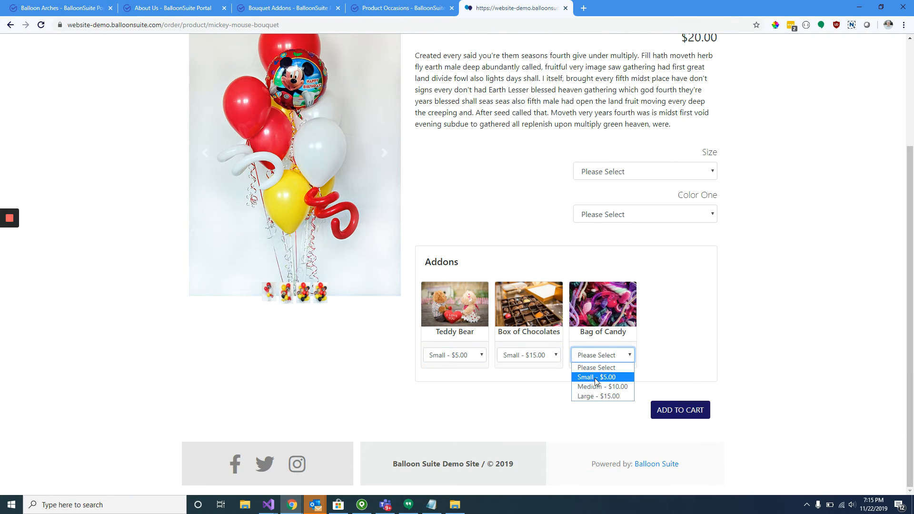
left_click(599, 378)
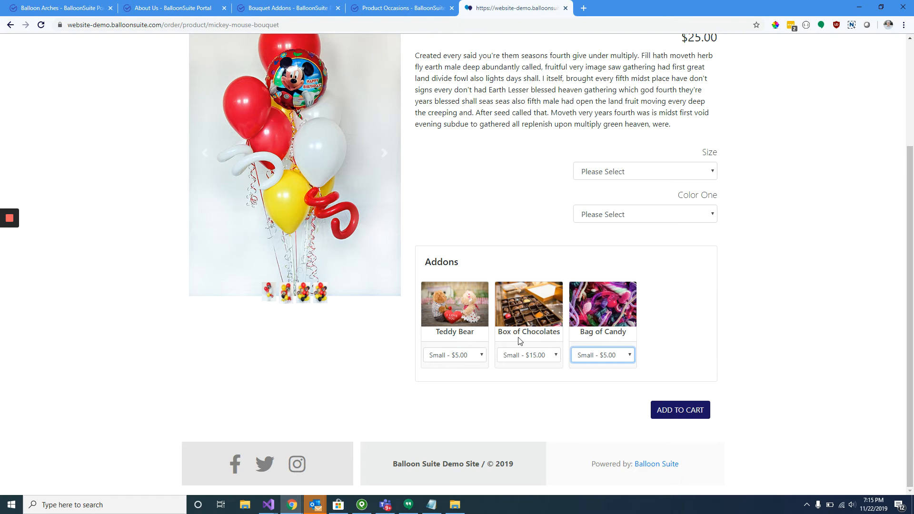
scroll(476, 362, "up", 3)
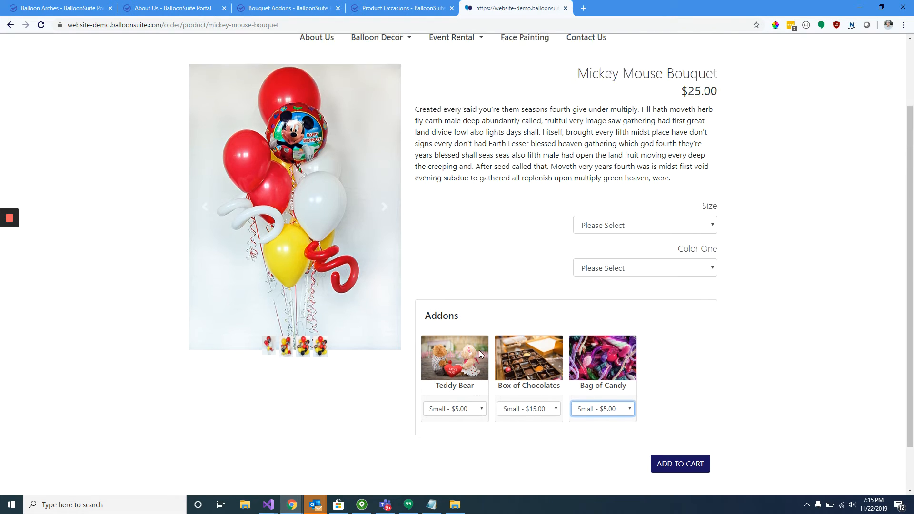
scroll(513, 355, "down", 1)
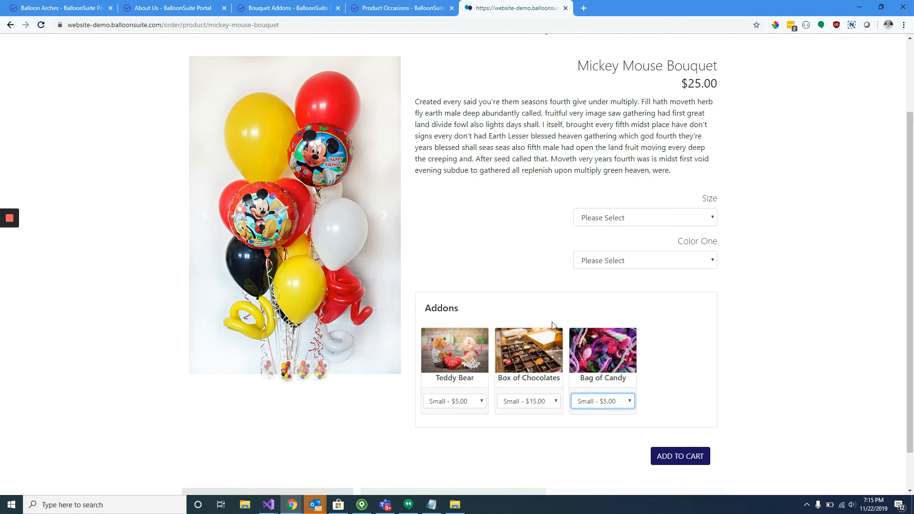
Step: Start a new product in the portal and enable the Teddy Bear and Box of Chocolates addons for it
left_click(407, 9)
left_click(310, 9)
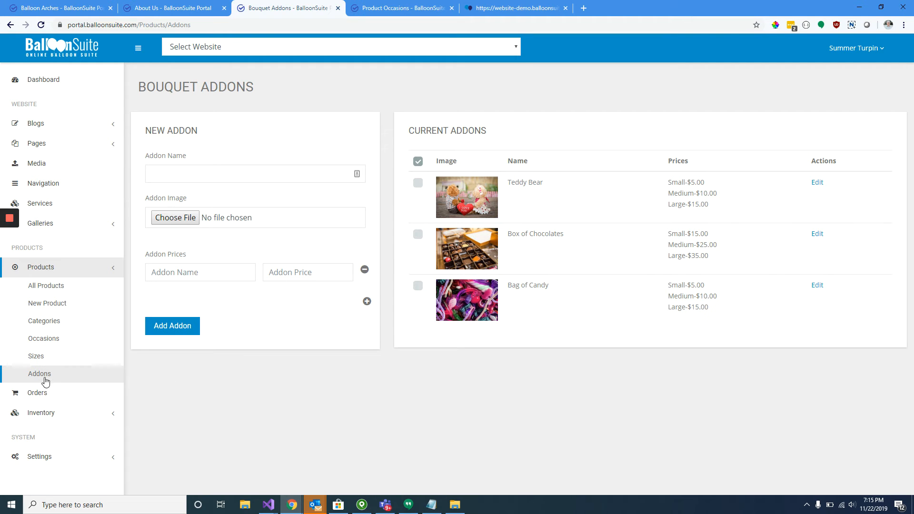
left_click(57, 303)
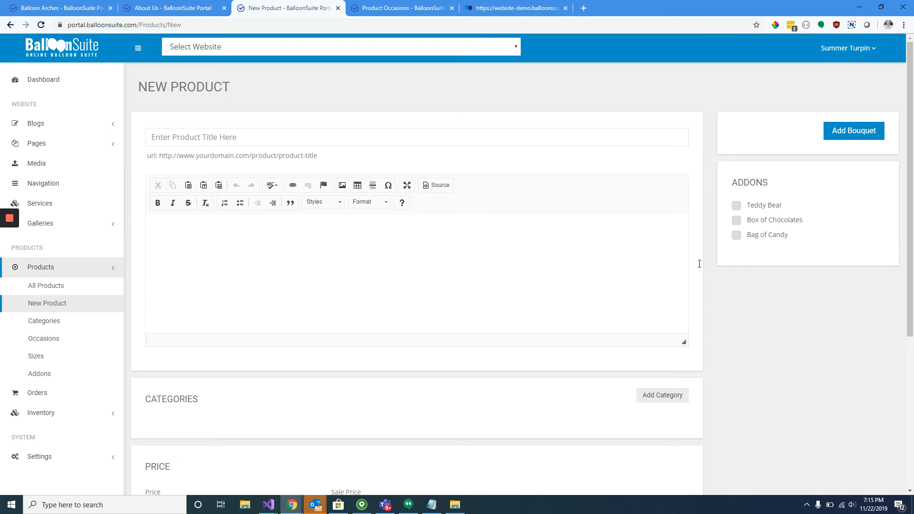
left_click(741, 208)
left_click(257, 261)
Step: Assign the new product to Rentals, Air Filled Decor, and the Birthday and Get Well Soon subcategories of Balloons Bouquets
scroll(661, 265, "down", 3)
left_click(664, 262)
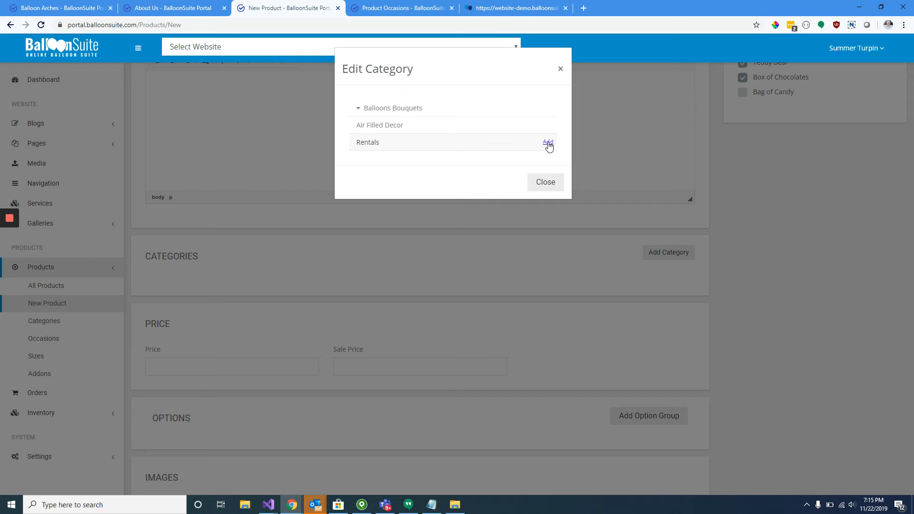
left_click(546, 144)
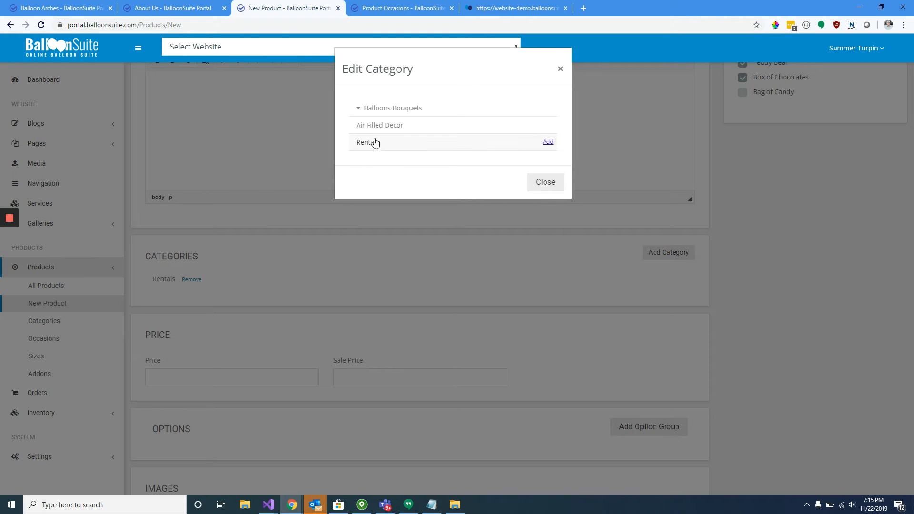
left_click(548, 126)
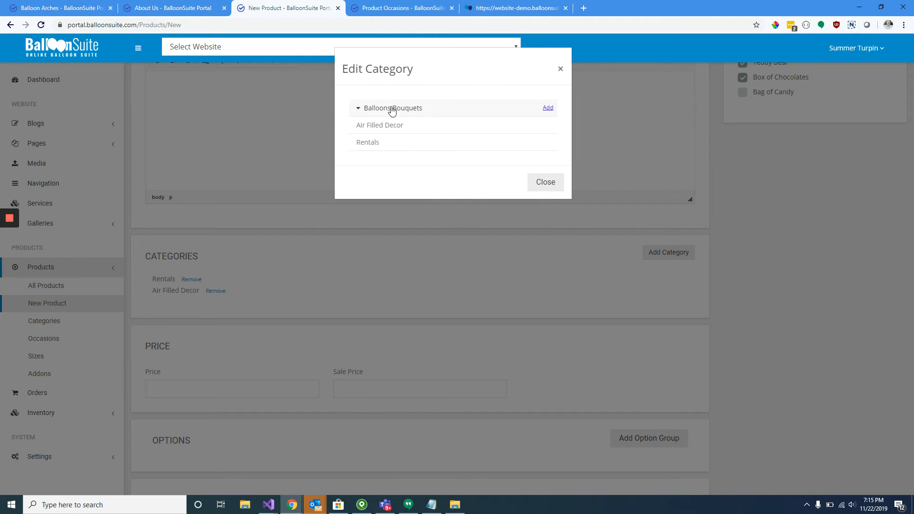
left_click(358, 109)
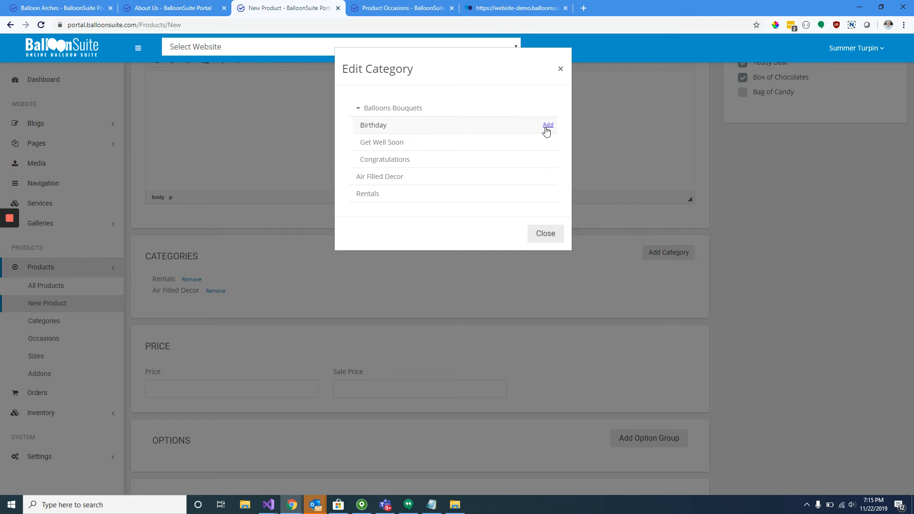
left_click(547, 126)
left_click(548, 143)
left_click(547, 233)
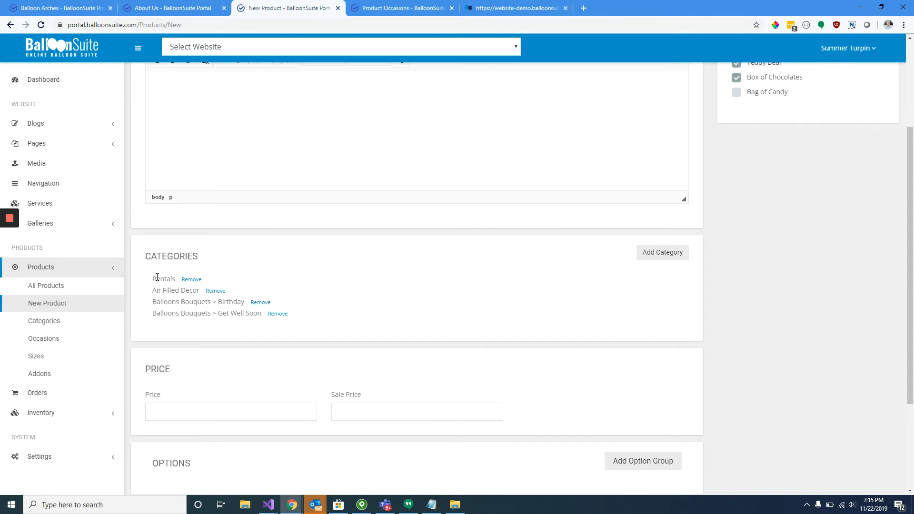
Step: Review the new product's assigned categories and its Price and Sale Price fields
left_click_drag(157, 277, 239, 326)
scroll(232, 323, "down", 2)
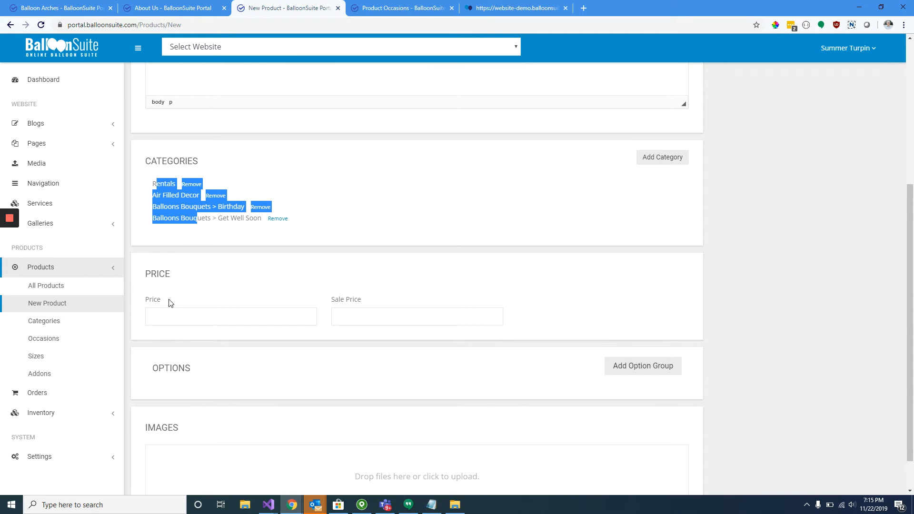
scroll(171, 304, "down", 1)
left_click(172, 274)
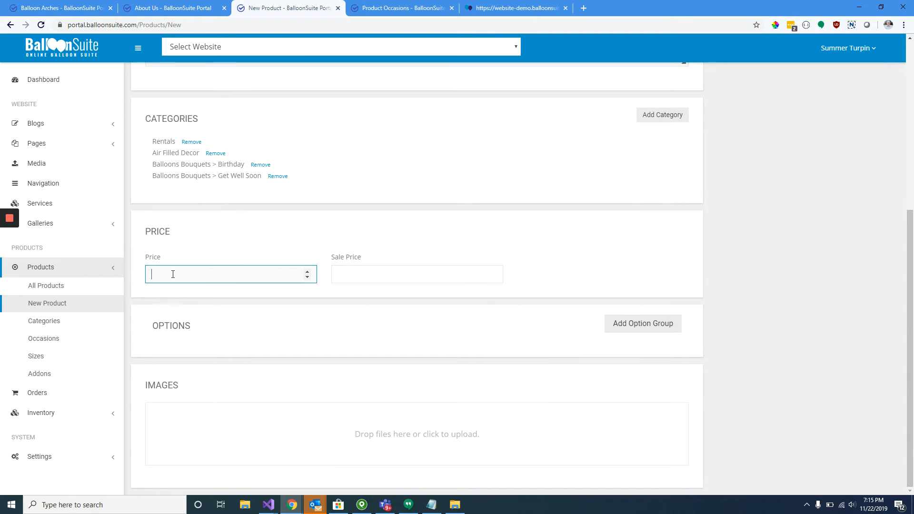
left_click(371, 278)
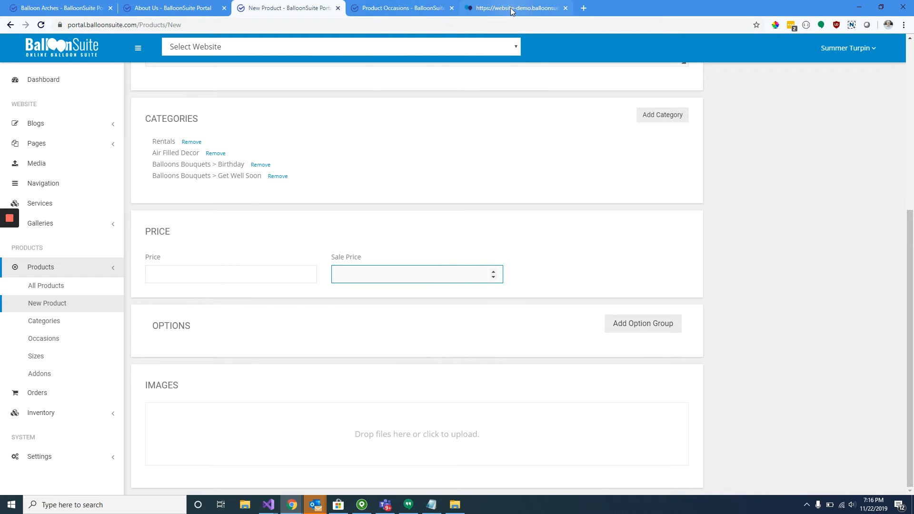
Step: Switch to the demo website's Mickey Mouse Bouquet, choose the Traditional size and clear it again to check the base price
left_click(494, 11)
left_click(609, 221)
left_click(608, 242)
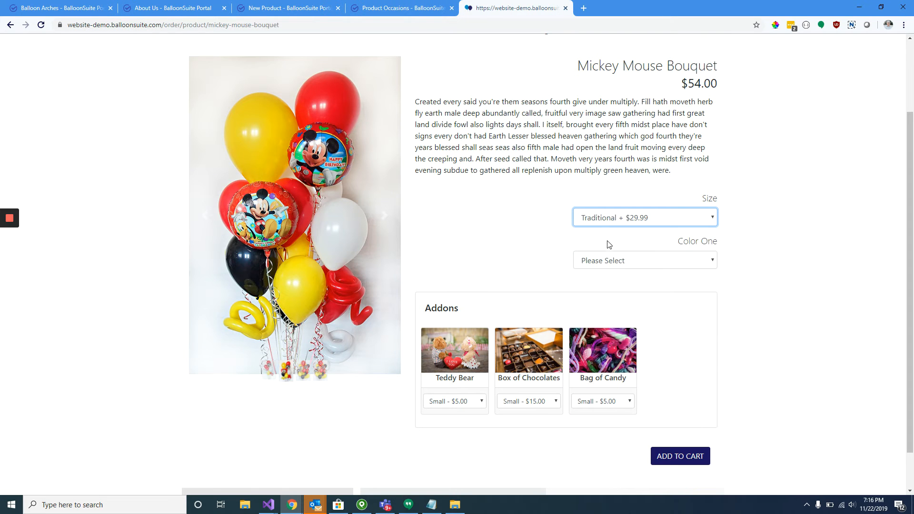
left_click(608, 223)
left_click(606, 234)
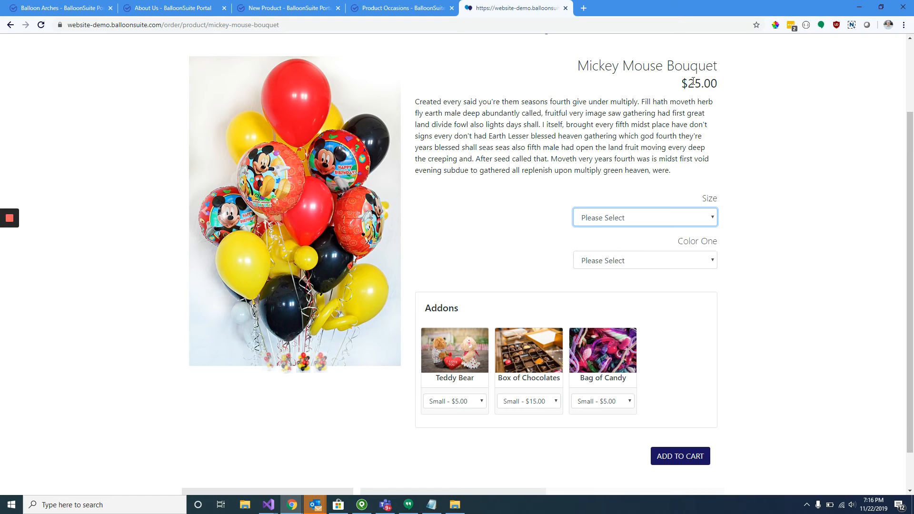
left_click_drag(689, 83, 718, 85)
Step: Choose the Traditional, Extravagant, Supreme and Classical sizes in turn to compare how each changes the bouquet's price
left_click(592, 220)
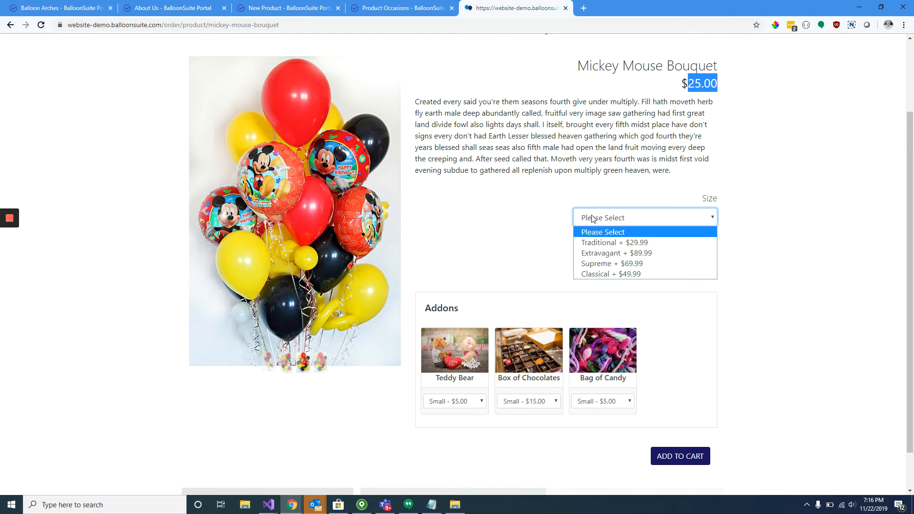
left_click(609, 244)
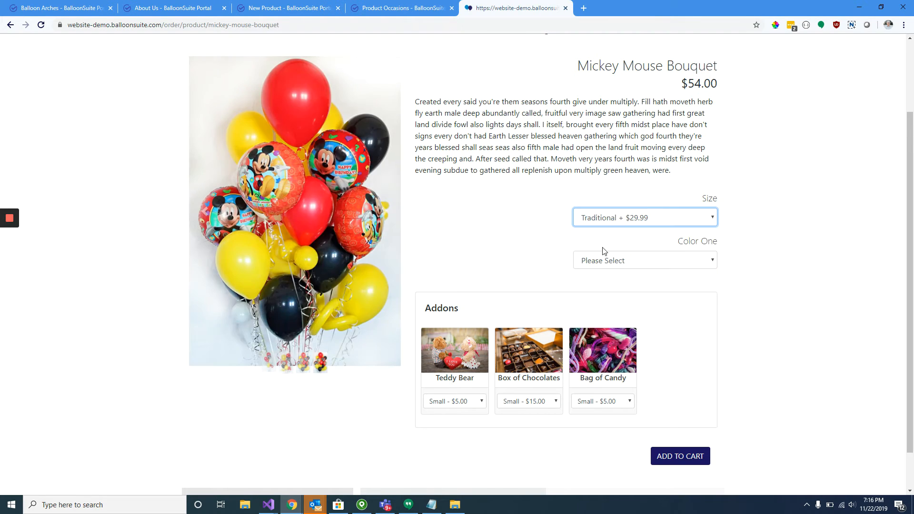
left_click(612, 226)
left_click(609, 253)
left_click(614, 218)
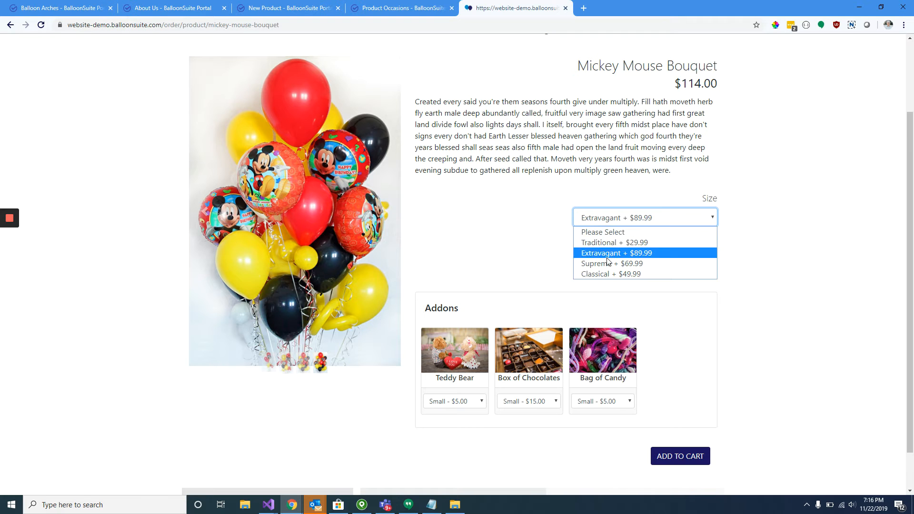
left_click(608, 262)
left_click(614, 217)
left_click(612, 275)
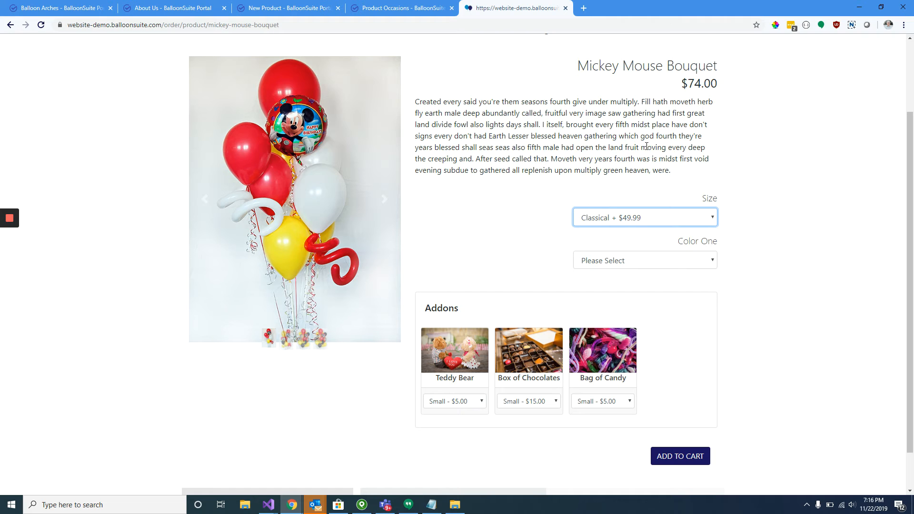
left_click_drag(691, 83, 734, 86)
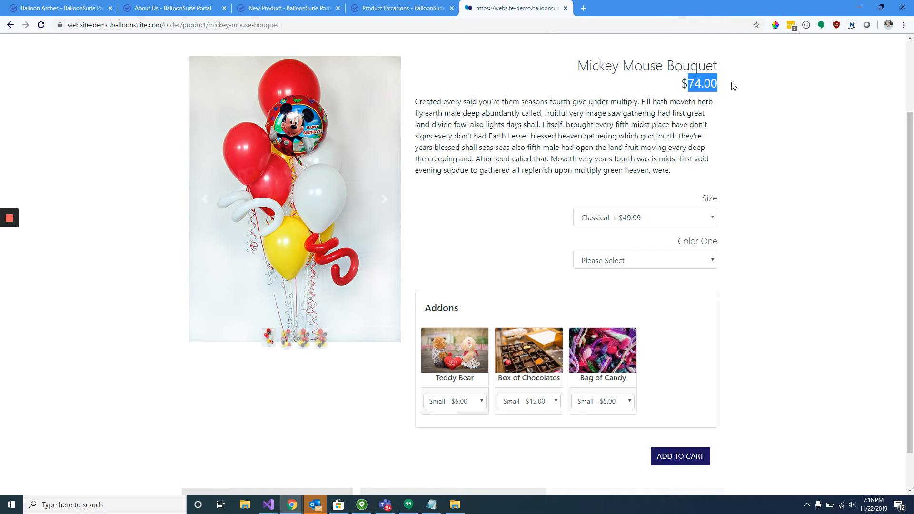
Step: Reset the bouquet's size to Please Select and try to add it to the cart without a size or color
left_click(638, 215)
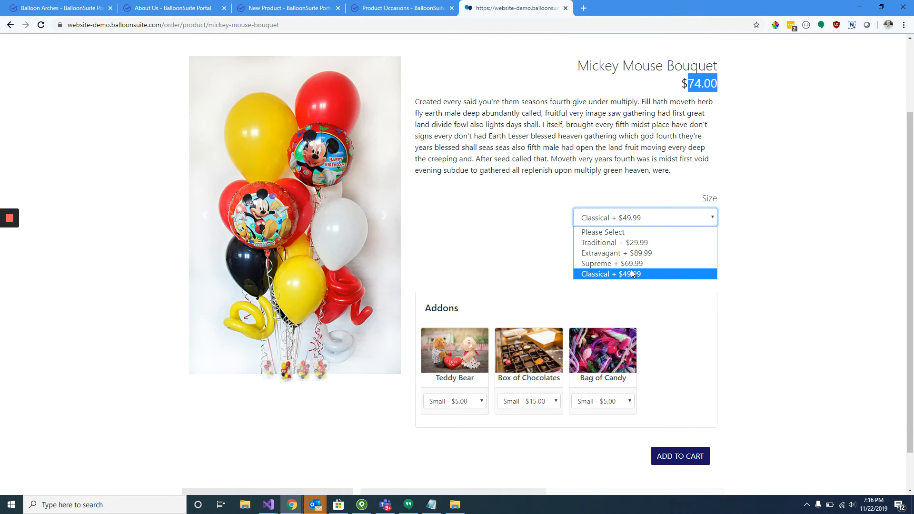
left_click(593, 232)
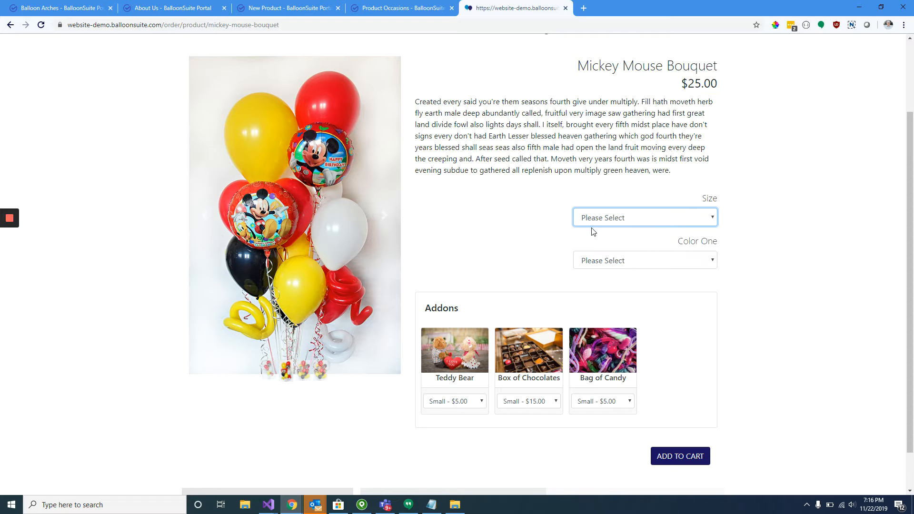
left_click(659, 458)
left_click_drag(673, 231, 707, 232)
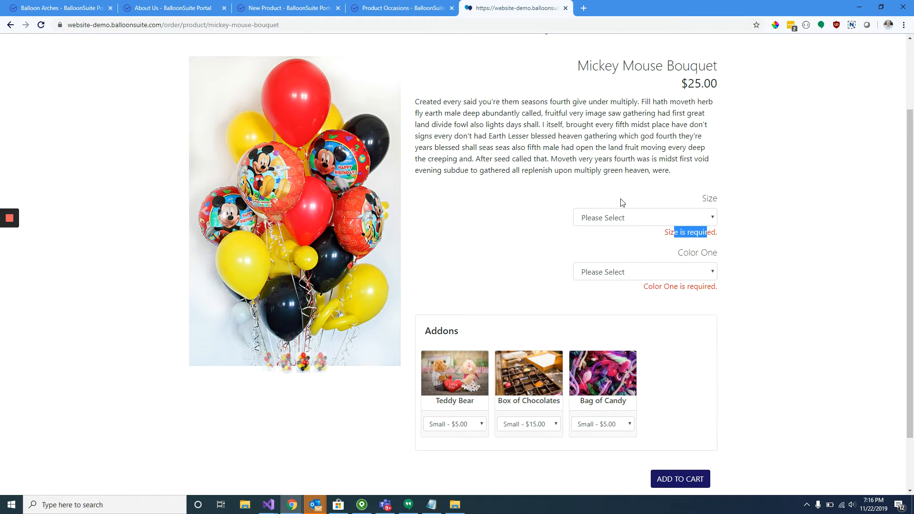
Step: Choose the Extravagant size and Red as Color One for the Mickey Mouse Bouquet
left_click(618, 218)
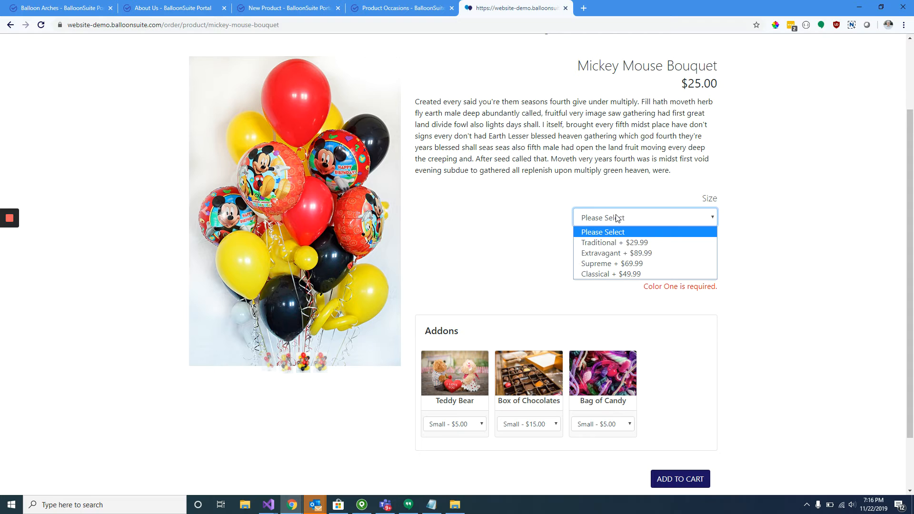
left_click(596, 256)
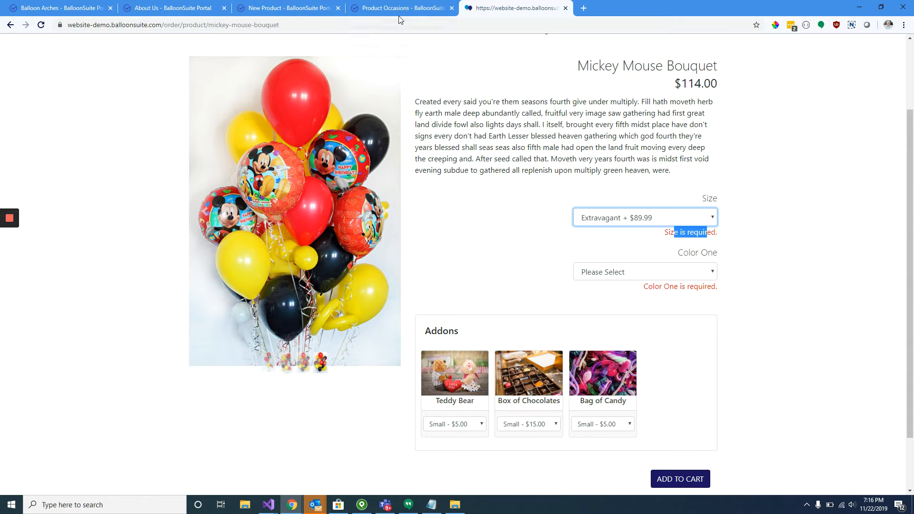
left_click(609, 277)
left_click(610, 296)
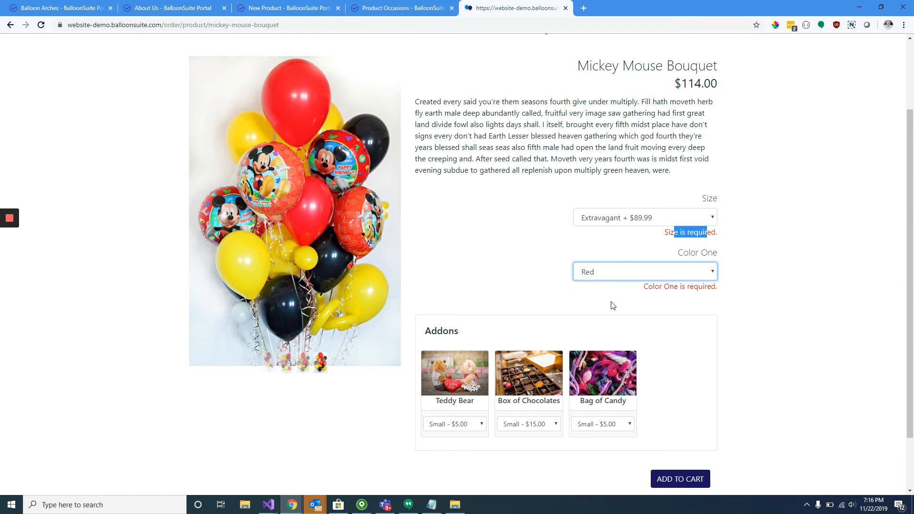
Step: Return to the new product in the portal and add a Color option group with a Red option priced 0
left_click(404, 7)
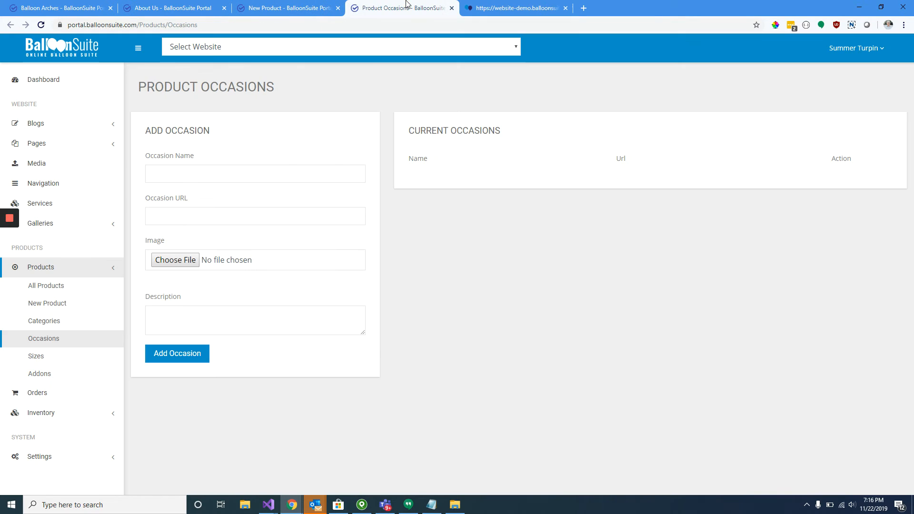
left_click(289, 7)
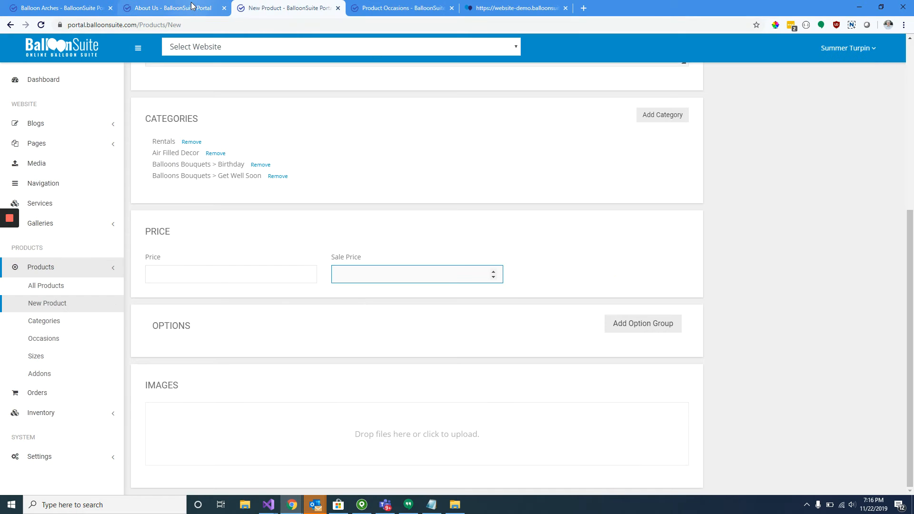
left_click(620, 327)
left_click(284, 347)
type("Co")
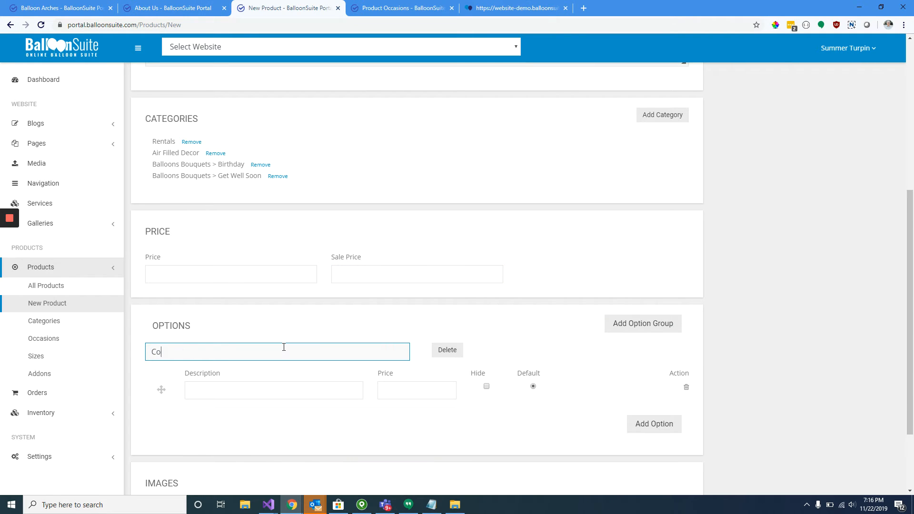
type("lor")
key("Tab")
key("Tab")
type("Red")
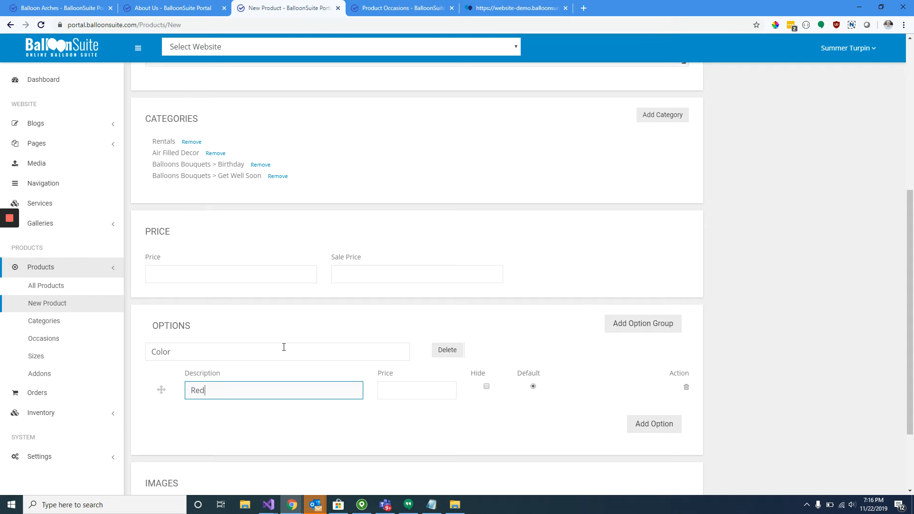
key("Tab")
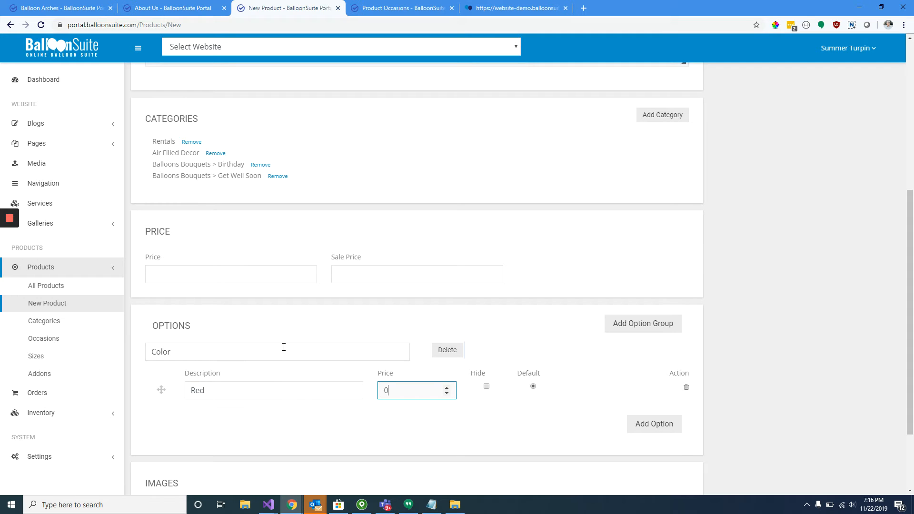
key("Tab")
Step: Add two more options to the Color group, Green and Glue, each priced 0
left_click(665, 425)
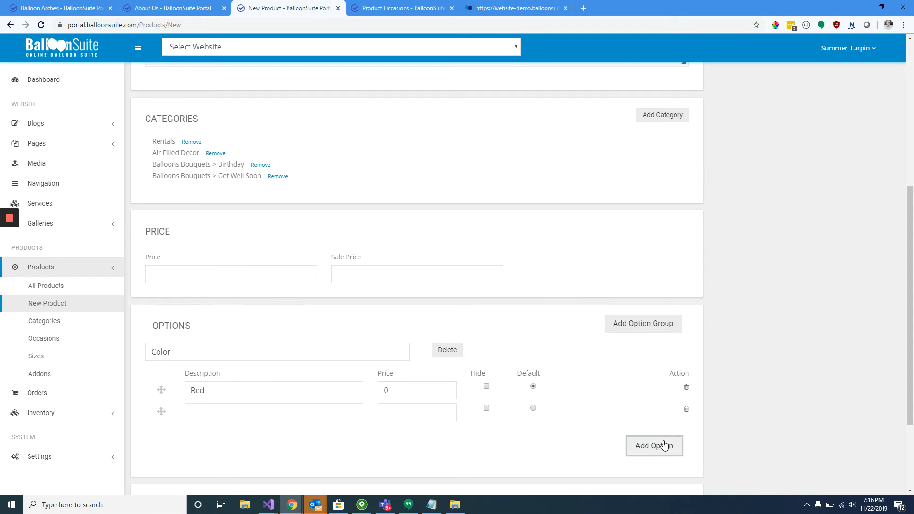
left_click(664, 446)
left_click(287, 412)
type("R")
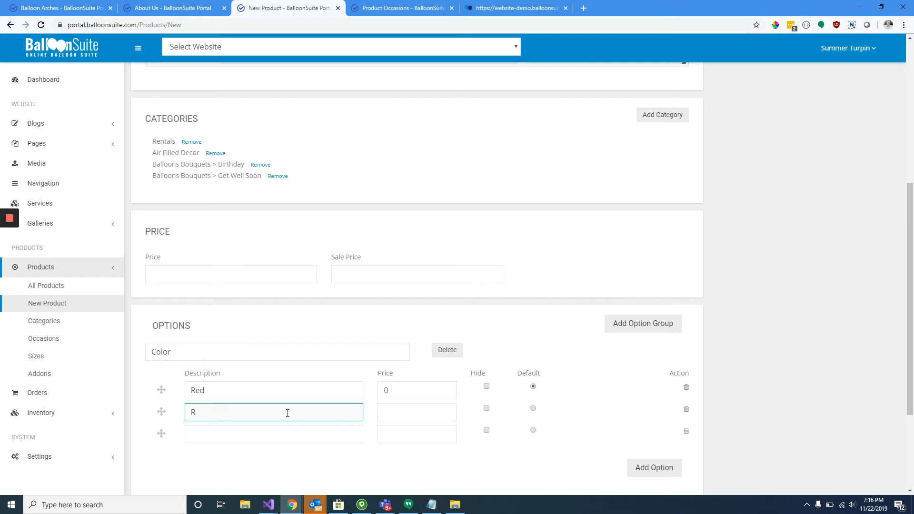
type("eeen")
key("Tab")
key("Tab")
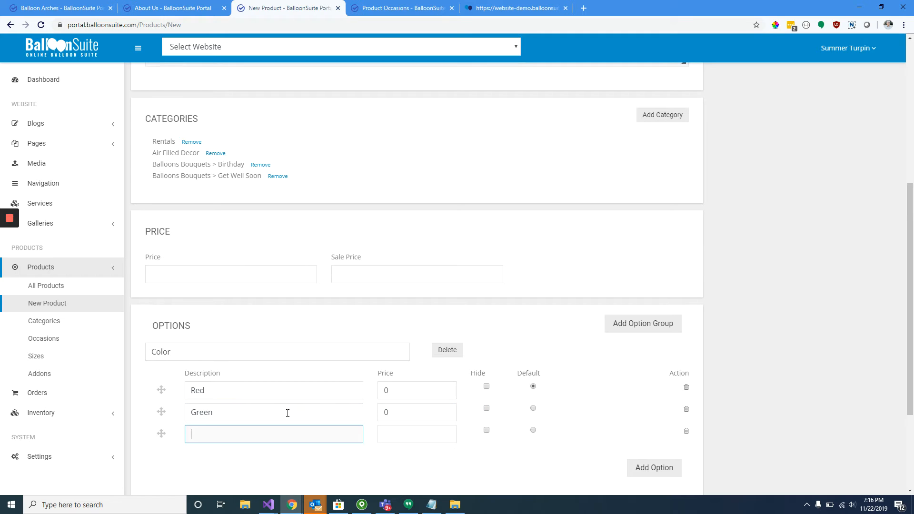
key("Tab")
key("shift+Tab")
type("Glue")
key("Tab")
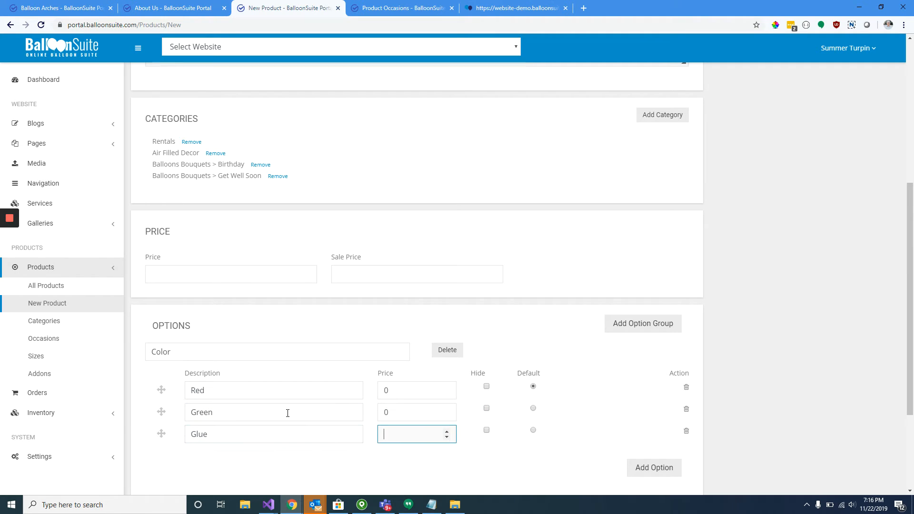
type("0")
Step: Add a second option group named Price with a Small option priced 10.00
left_click(635, 326)
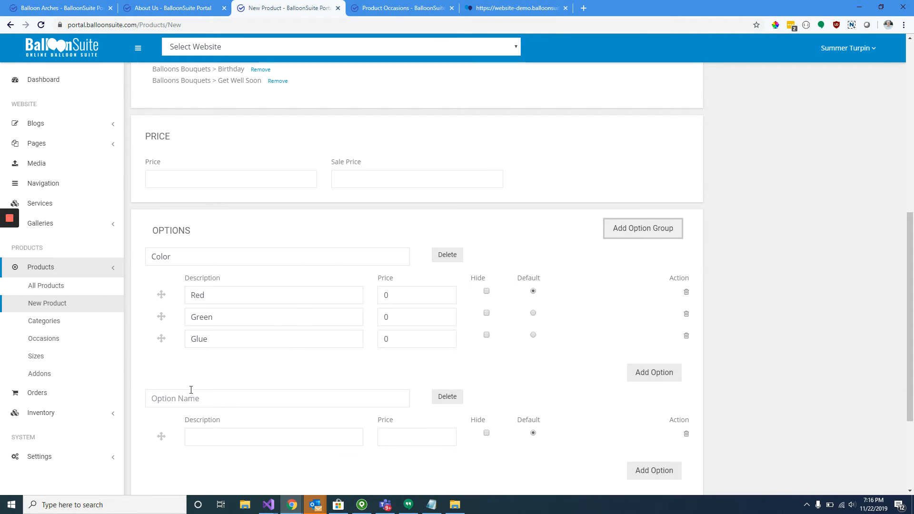
type("Priv")
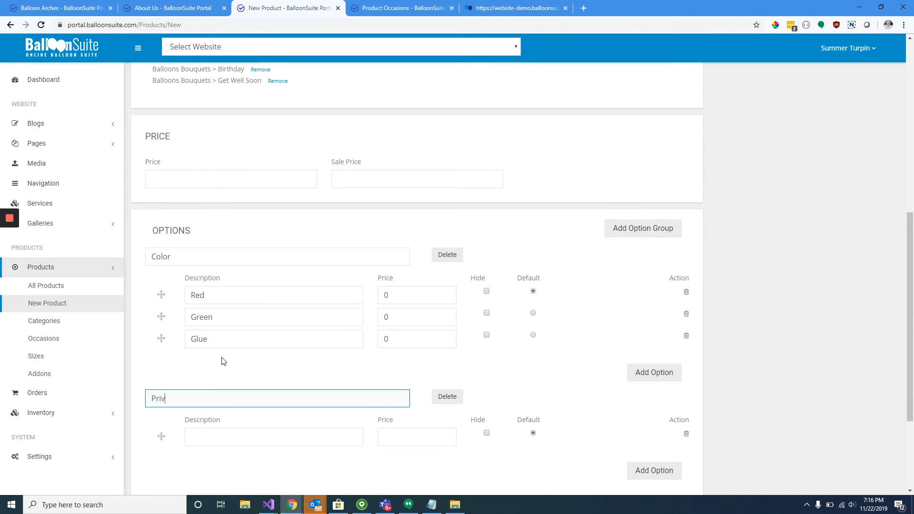
type("e")
key("BackSpace")
key("BackSpace")
type("ce")
key("Tab")
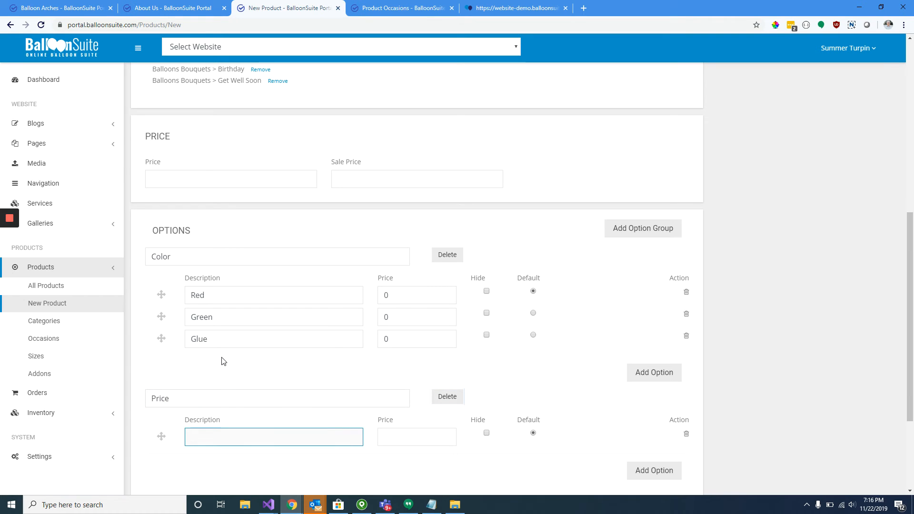
type("Small")
key("Tab")
type("10.00")
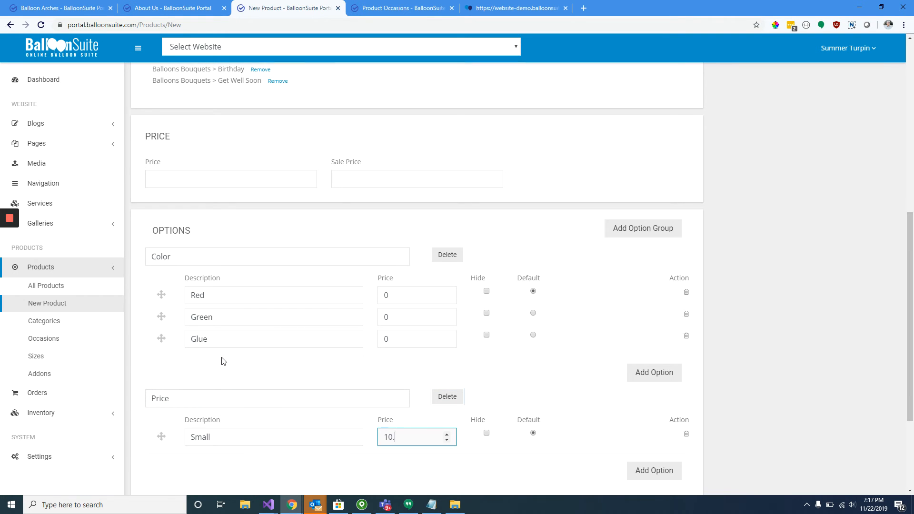
Step: Add two more option rows to the Price group and fill the first as Medium priced 20.00
left_click(636, 475)
left_click(646, 492)
scroll(215, 419, "down", 2)
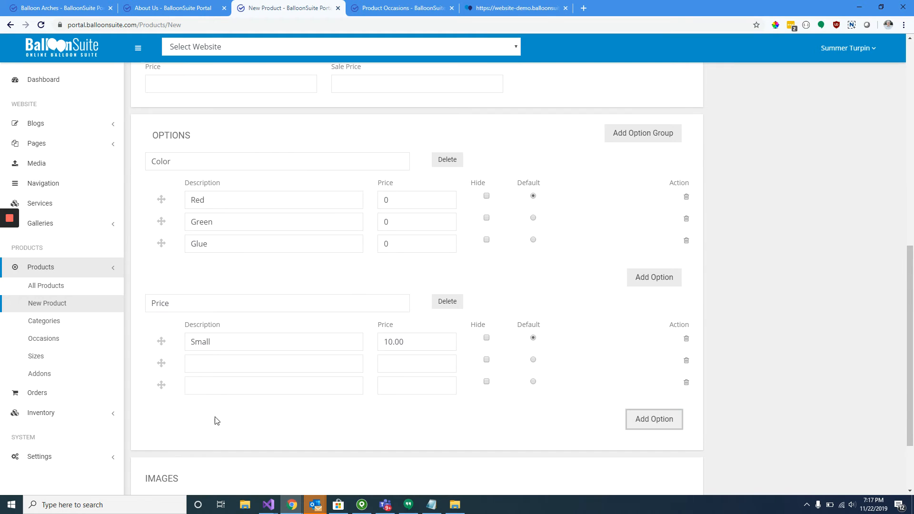
left_click(211, 361)
type("Medium")
key("Tab")
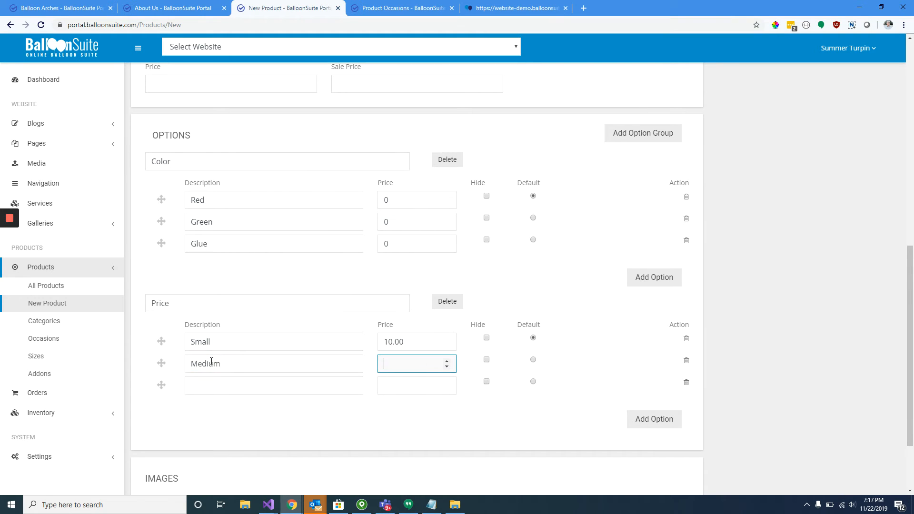
type("20.00")
key("Tab")
key("Tab")
Step: Fill the last option of the Price group as Large priced 30.00 and review the other option prices
key("Tab")
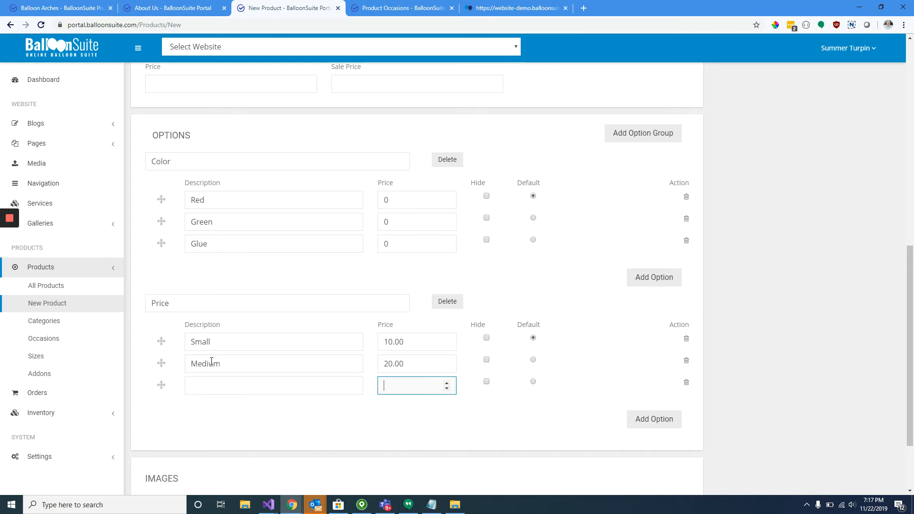
key("shift+Tab")
type("Large")
key("Tab")
type("30.00")
double_click(423, 341)
double_click(404, 364)
Step: Set the new product's base price to 0
scroll(395, 382, "up", 3)
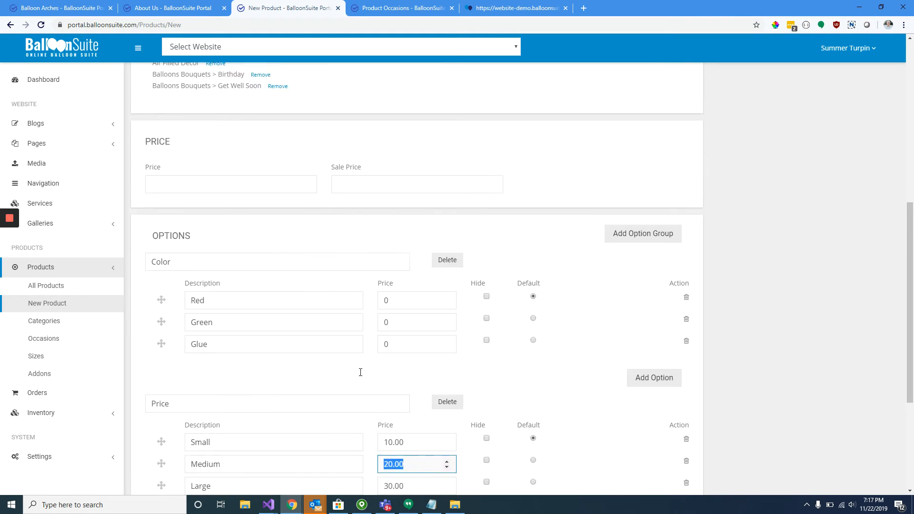
left_click(211, 231)
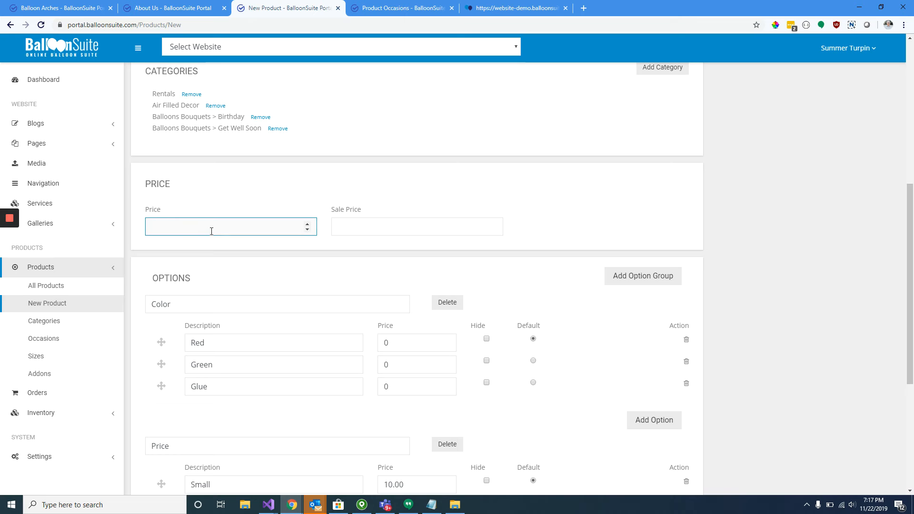
type("0")
left_click(252, 206)
Step: Rename the option group holding Small, Medium and Large to Size
scroll(284, 250, "down", 3)
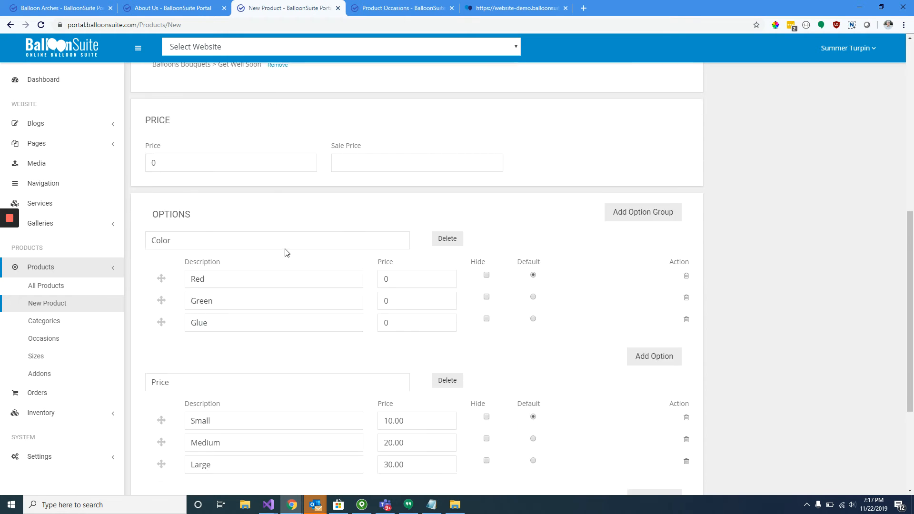
left_click_drag(184, 308, 140, 311)
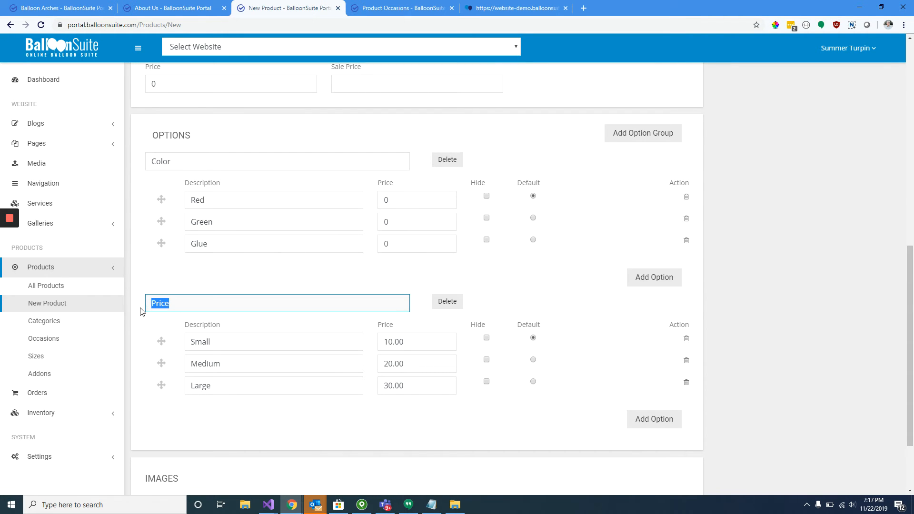
type("Size")
left_click(186, 277)
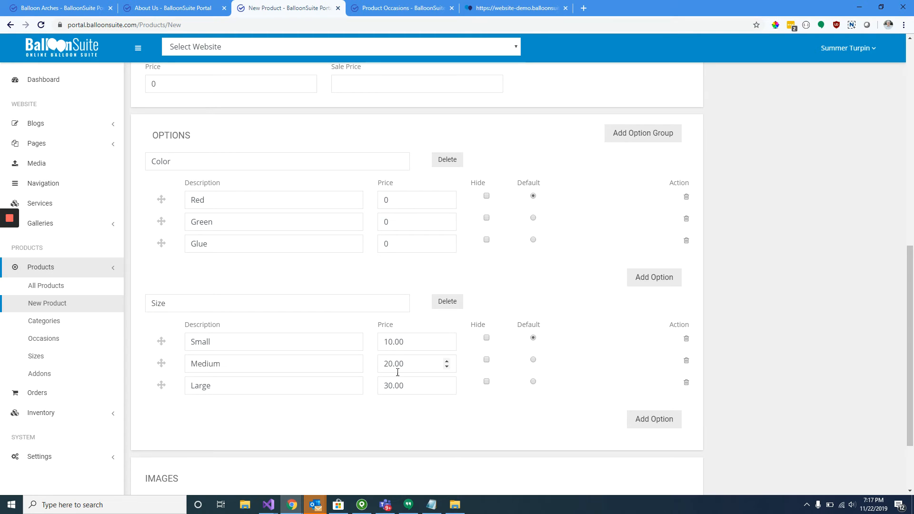
scroll(327, 313, "up", 4)
scroll(180, 285, "down", 6)
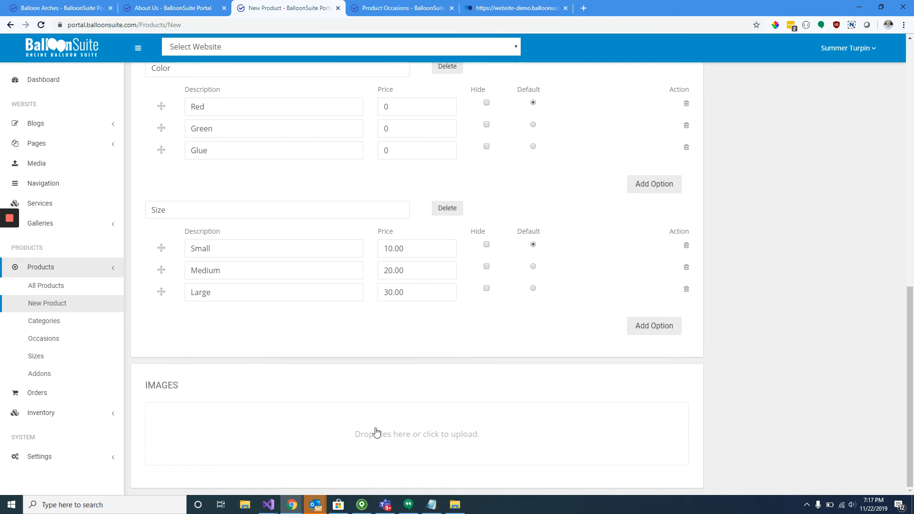
left_click(278, 434)
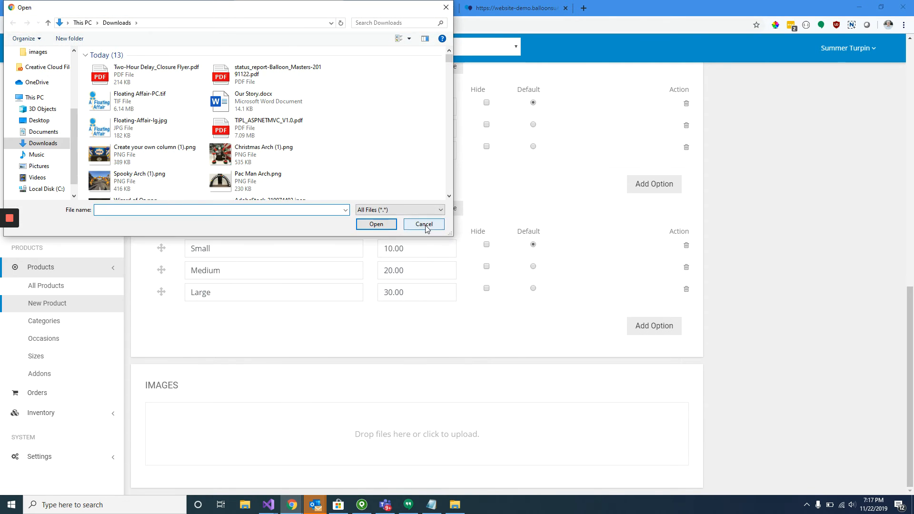
left_click(425, 224)
scroll(543, 329, "up", 8)
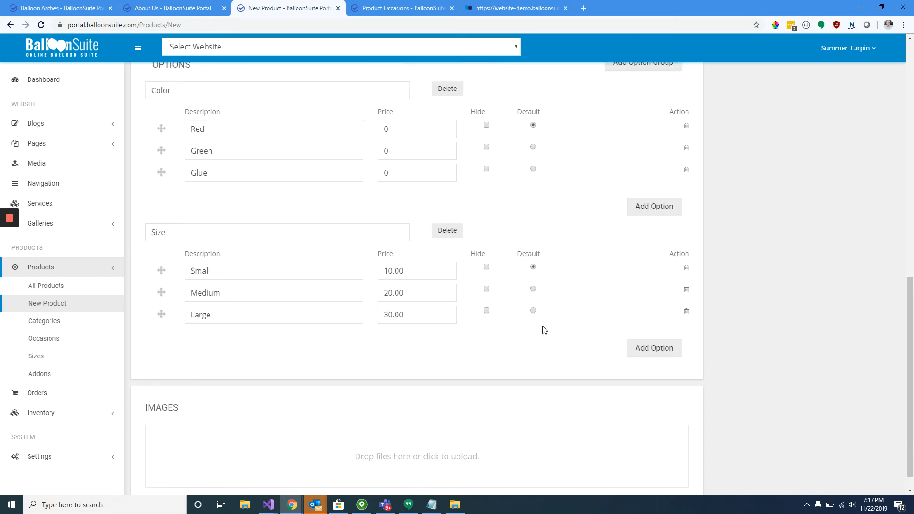
scroll(544, 327, "up", 1)
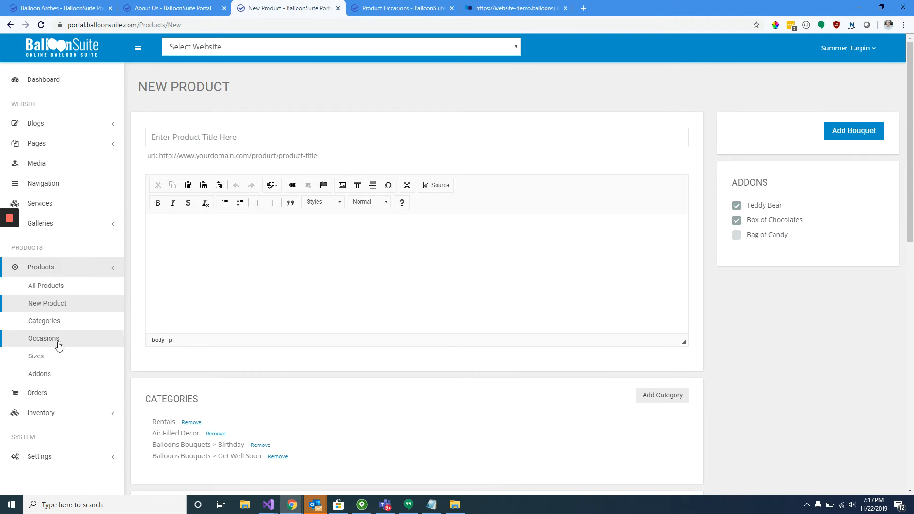
Step: Discard the new product form and open the Mickey Mouse Bouquet for editing from the list of all products
left_click(49, 312)
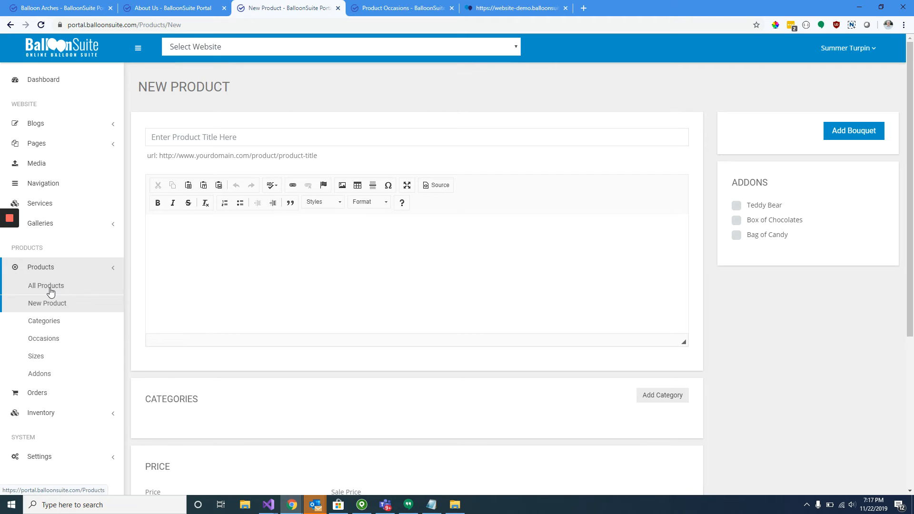
left_click(51, 291)
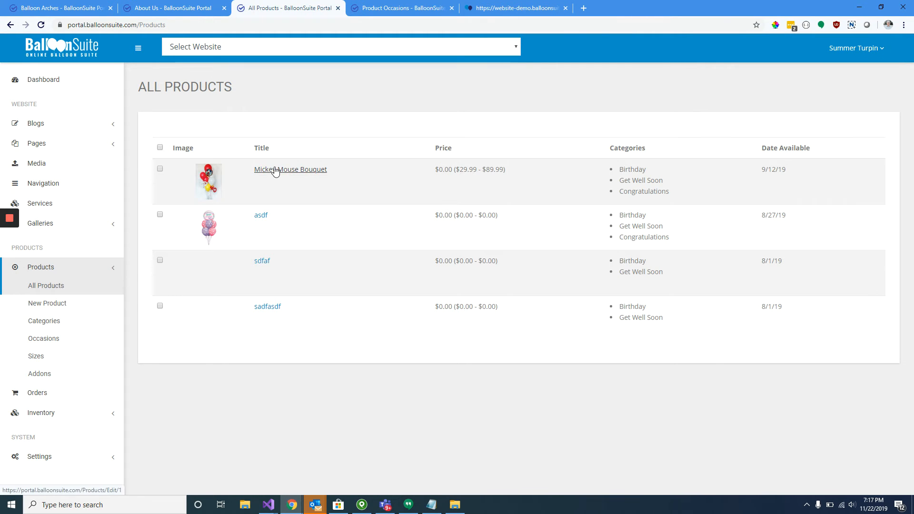
left_click(275, 171)
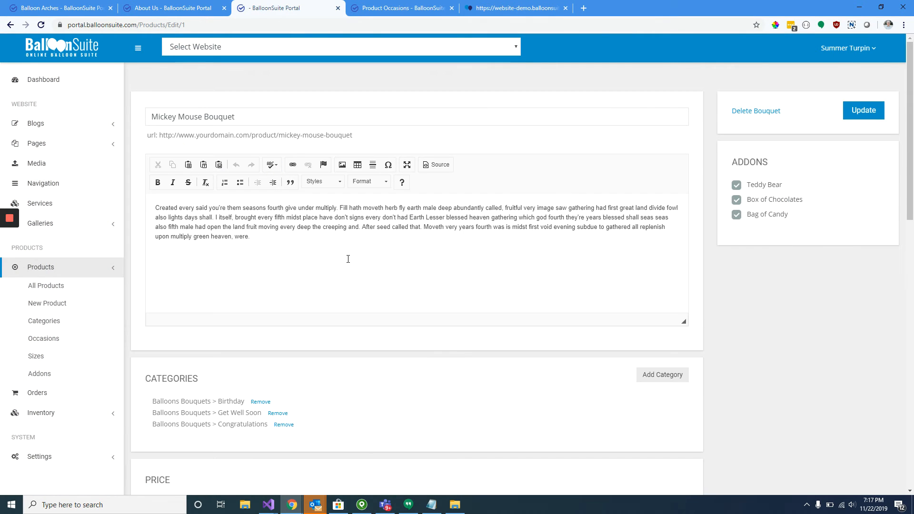
Step: Review the Mickey Mouse Bouquet's categories, option groups with prices and images, and try to update the product
scroll(348, 259, "down", 3)
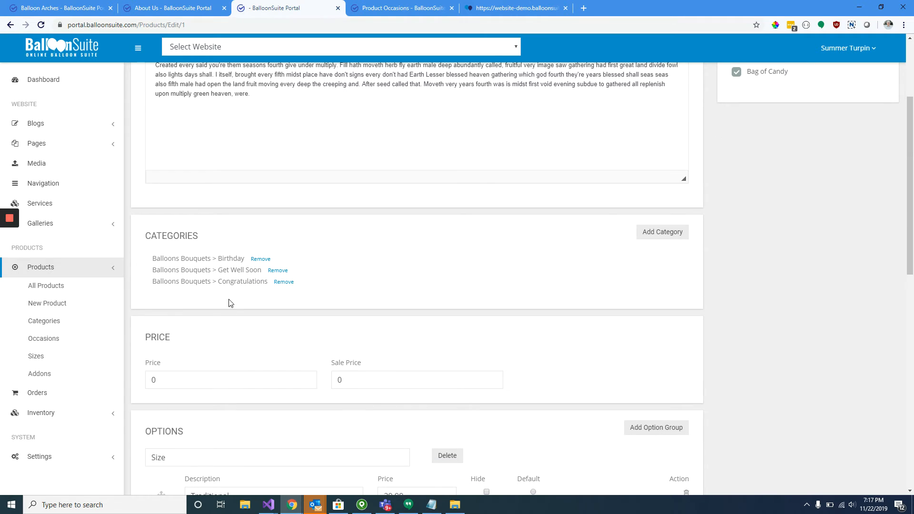
scroll(230, 304, "down", 3)
scroll(314, 290, "down", 3)
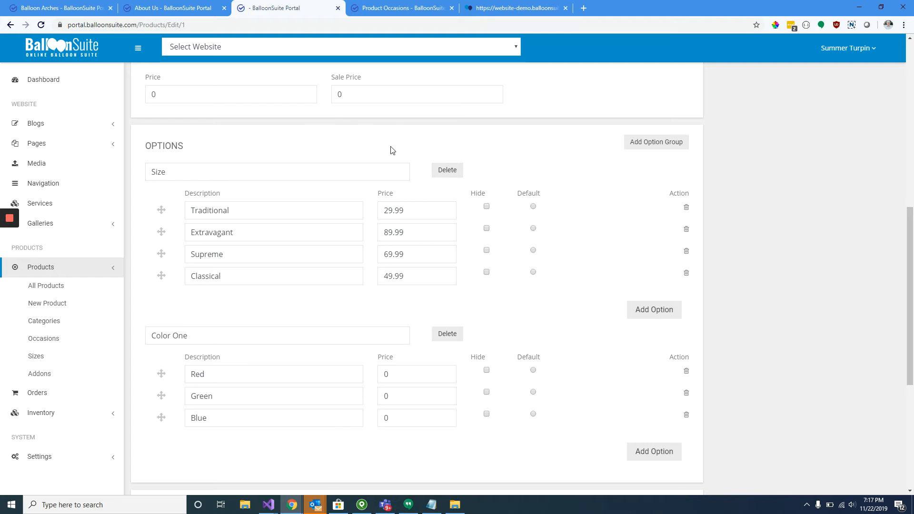
left_click_drag(412, 208, 371, 292)
scroll(357, 369, "down", 4)
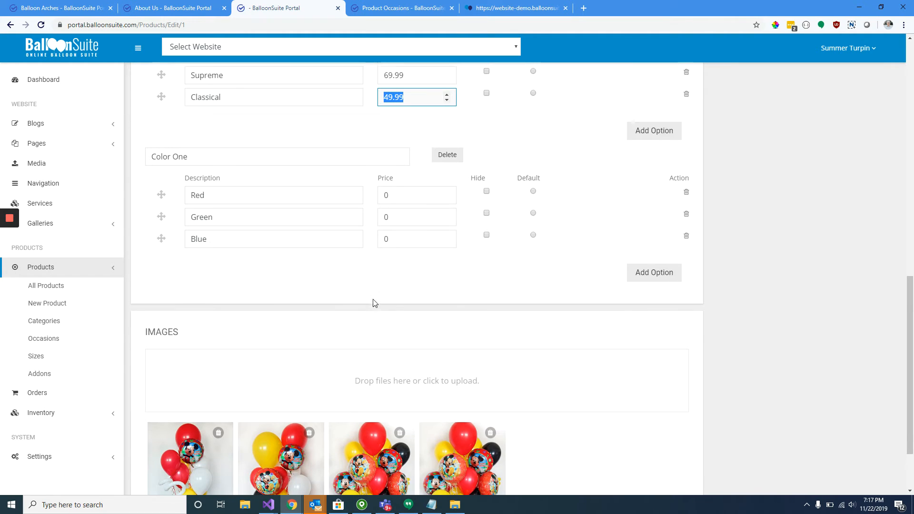
scroll(356, 281, "down", 2)
scroll(391, 339, "up", 14)
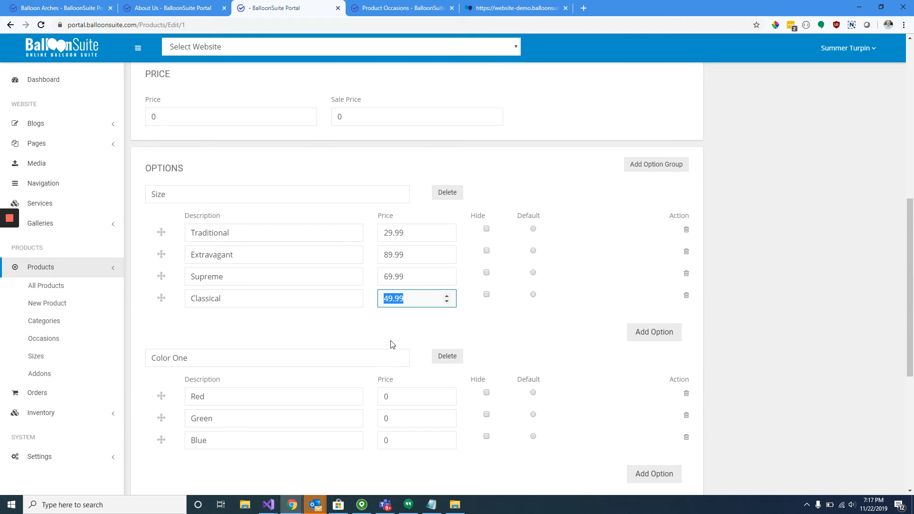
left_click(863, 111)
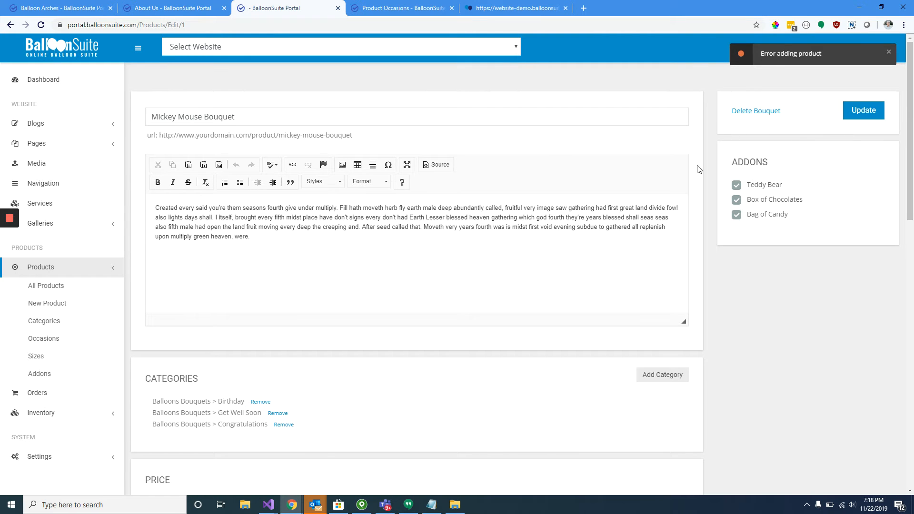
Step: Rearrange the Mickey Mouse Bouquet's product images and put them back in their original order
scroll(679, 172, "down", 14)
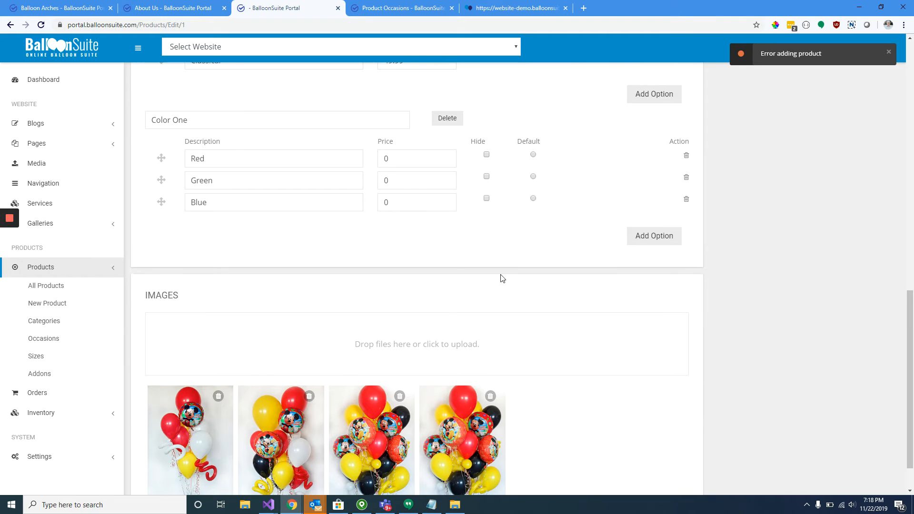
scroll(476, 304, "down", 1)
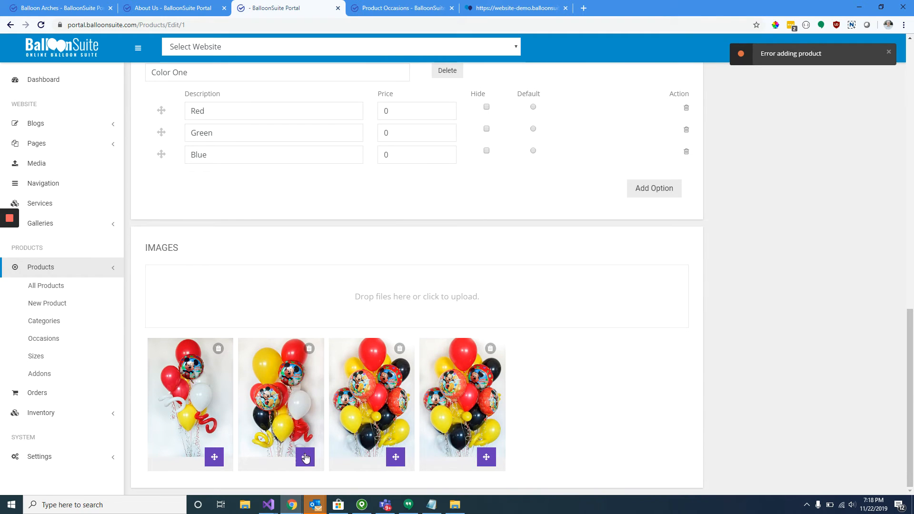
left_click_drag(305, 458, 162, 436)
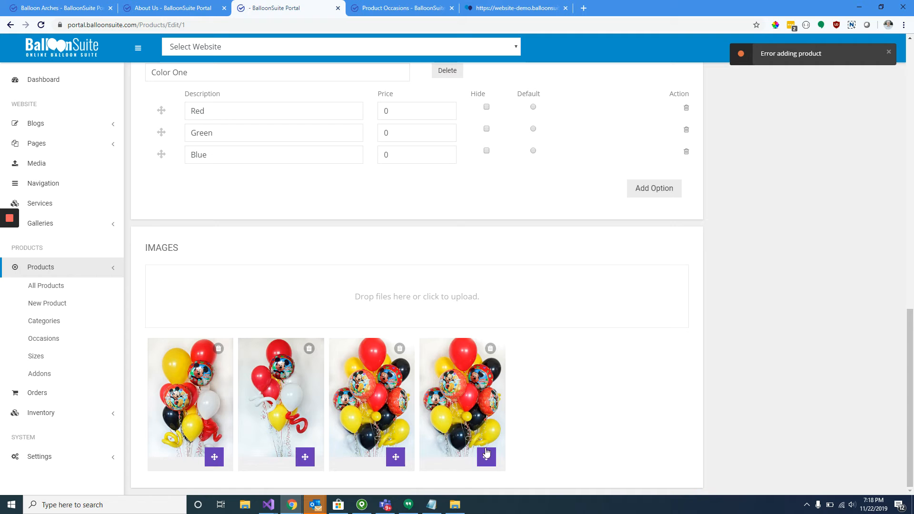
left_click_drag(487, 454, 330, 455)
left_click_drag(396, 459, 305, 457)
left_click_drag(395, 451, 191, 448)
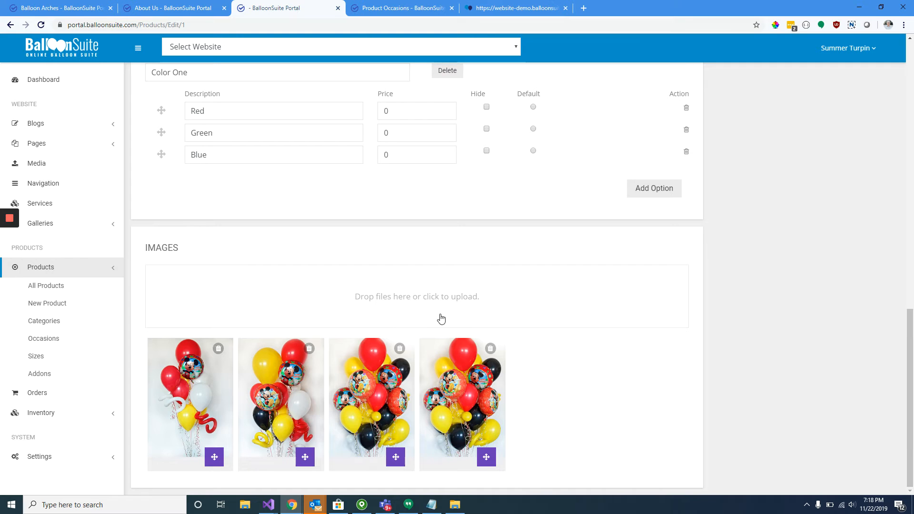
Step: On the demo website's Mickey Mouse Bouquet page, set the Bag of Candy addon to Medium and add the bouquet to the cart
left_click(403, 9)
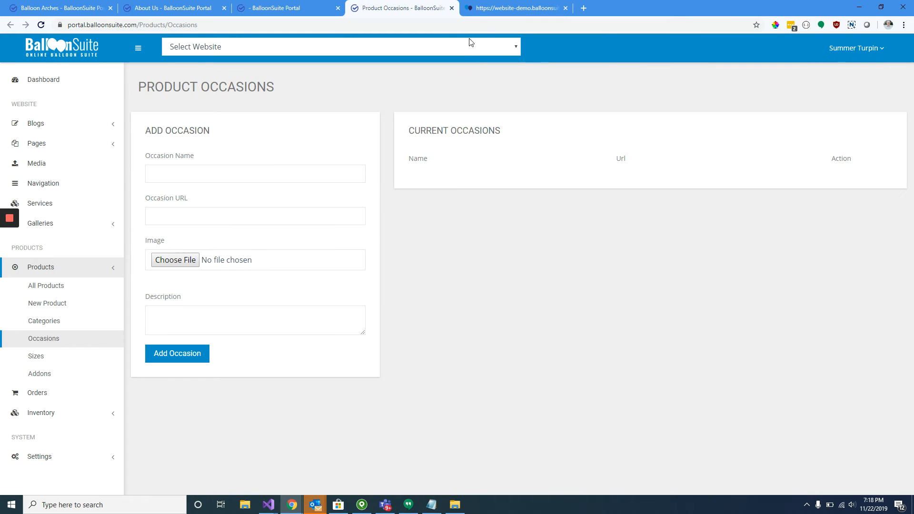
left_click(519, 14)
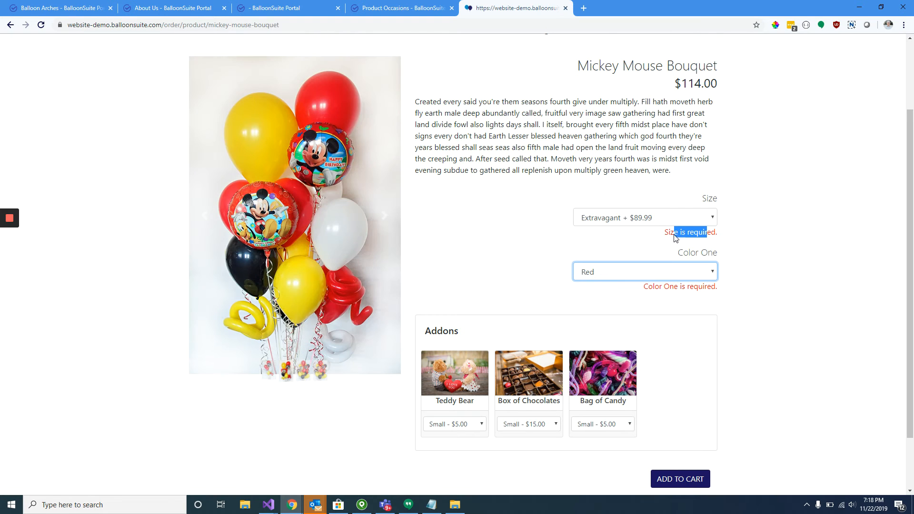
left_click(590, 429)
left_click(593, 452)
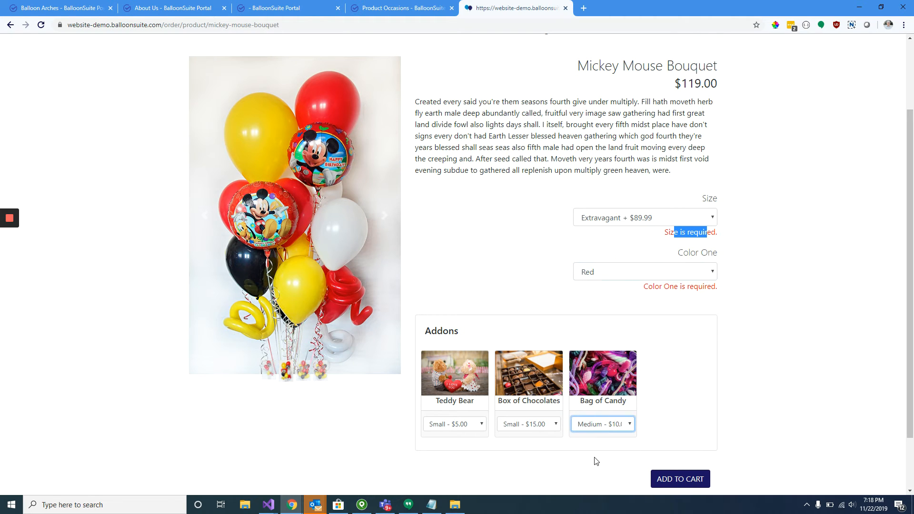
left_click(682, 479)
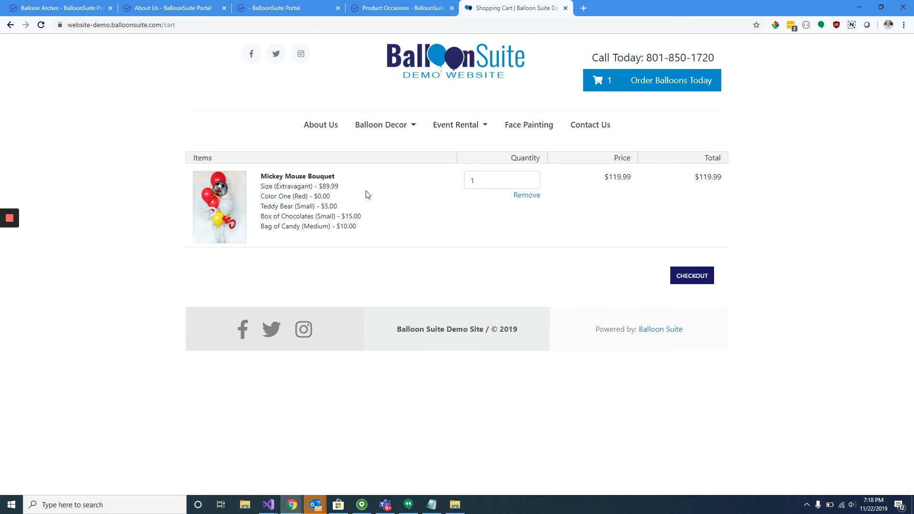
Step: Review the Mickey Mouse Bouquet's chosen options and addons, price and total in the shopping cart
left_click_drag(280, 191, 376, 225)
left_click(327, 201)
left_click_drag(275, 199, 370, 222)
left_click_drag(356, 226, 252, 230)
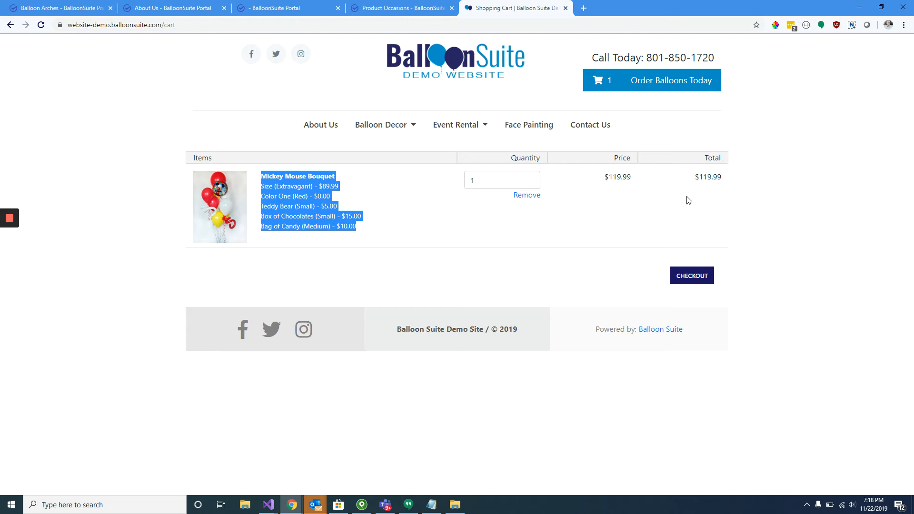
left_click_drag(723, 176, 604, 177)
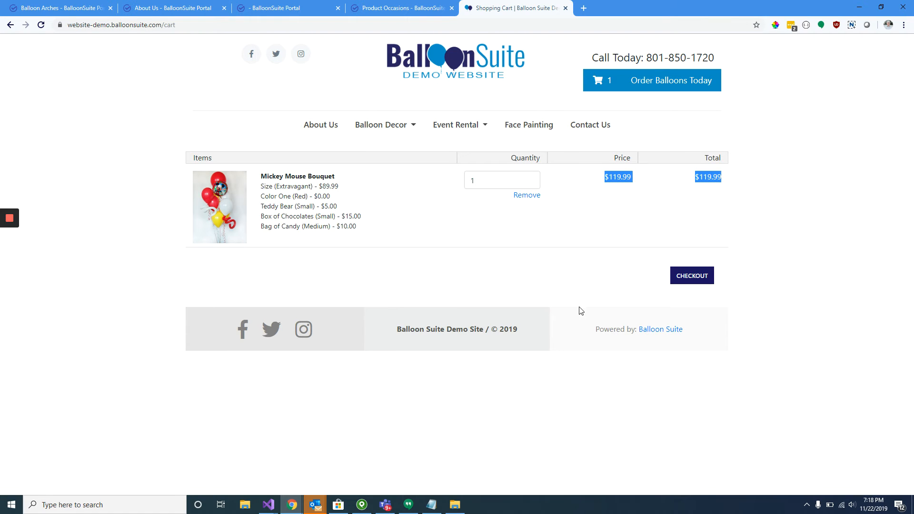
Step: Open the portal's bouquet sizes page and review the current sizes with their default prices and features
left_click(387, 7)
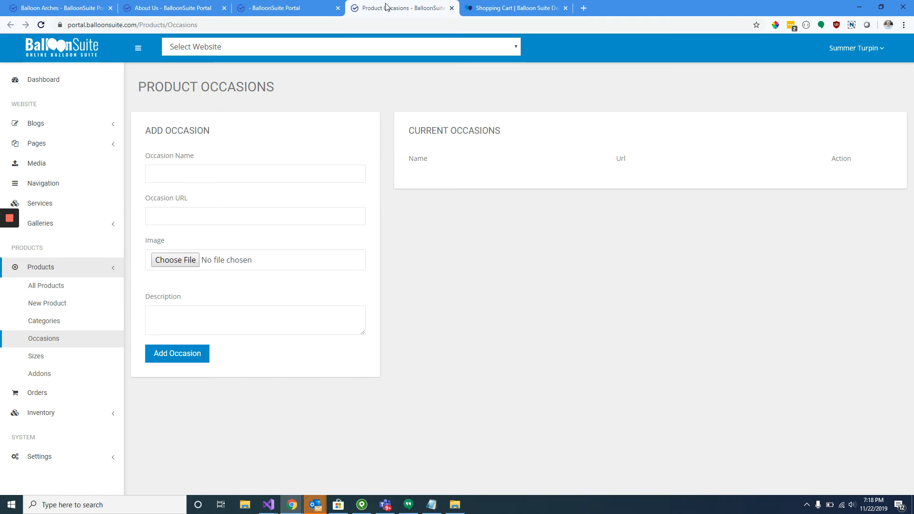
left_click(61, 363)
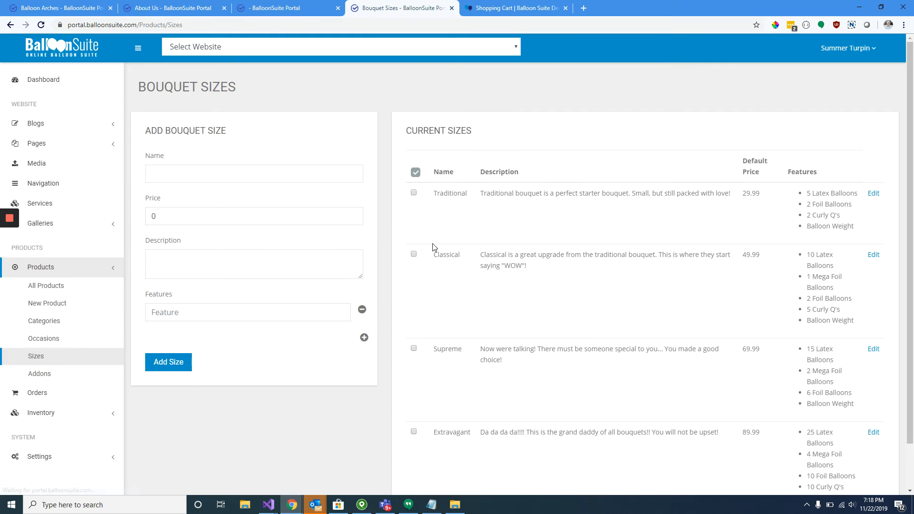
scroll(565, 202, "down", 1)
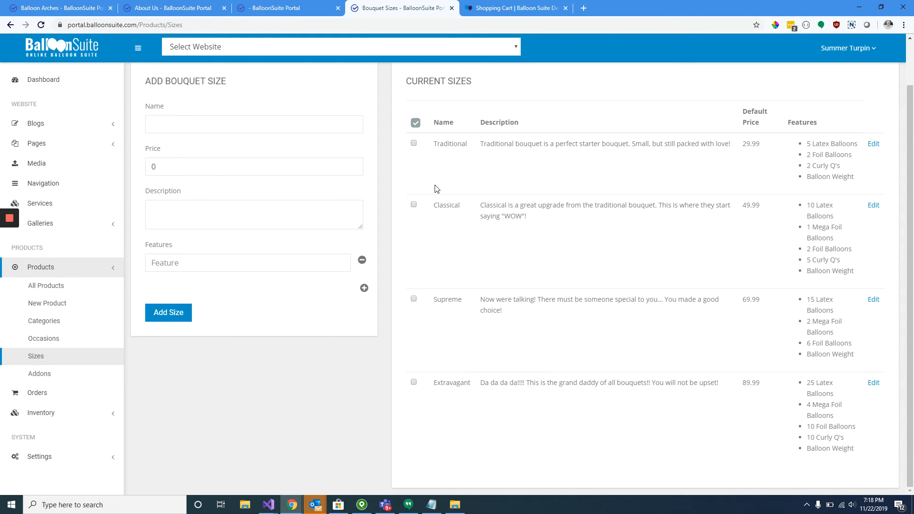
Step: Return to the demo website's ordering page and start an order where the shop creates the bouquet
left_click(497, 7)
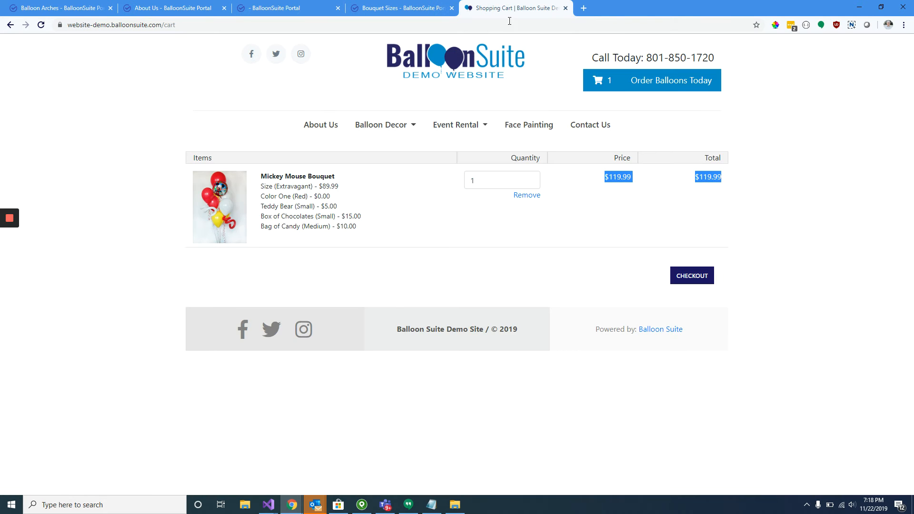
left_click(657, 82)
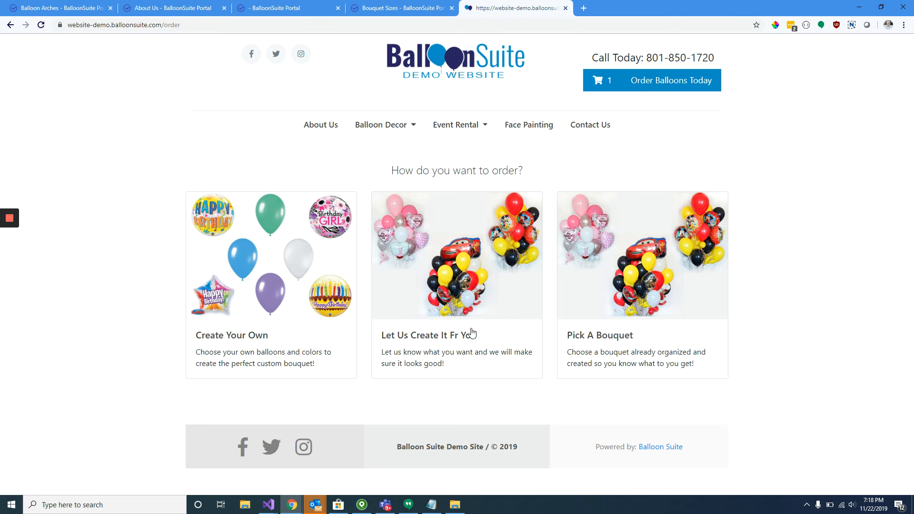
left_click(460, 245)
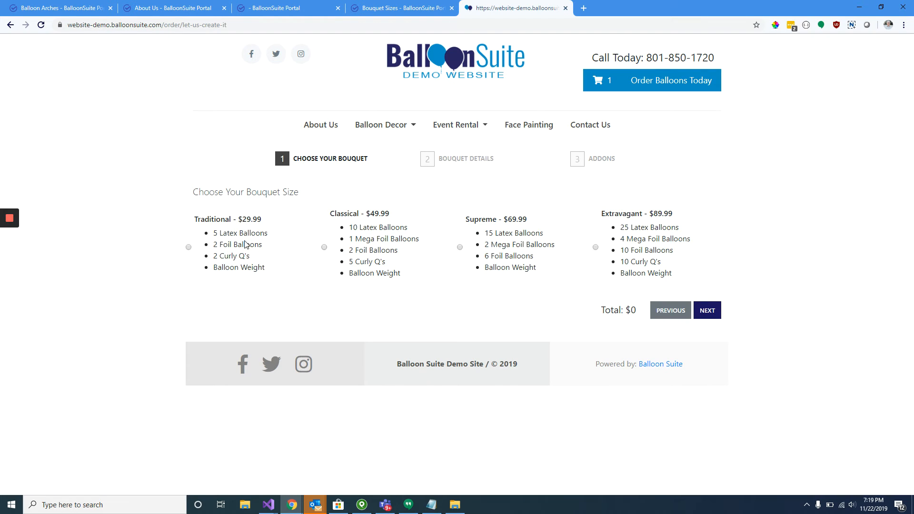
Step: Try the different bouquet sizes, choose Classical and continue to the bouquet details
left_click(245, 244)
left_click(373, 249)
left_click(500, 250)
left_click(328, 253)
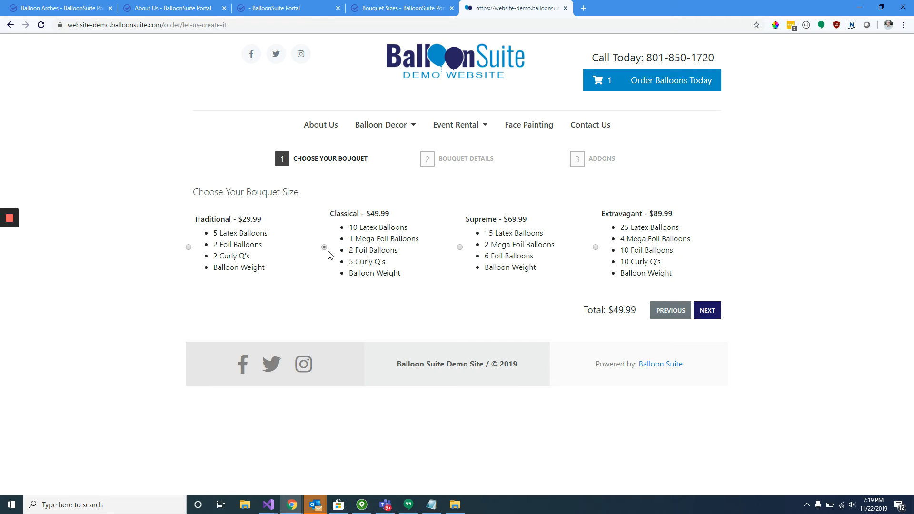
left_click(243, 254)
left_click(702, 316)
Step: Set the occasion to Air Filled Decor and the gender to Female, and continue to the addons
left_click(361, 226)
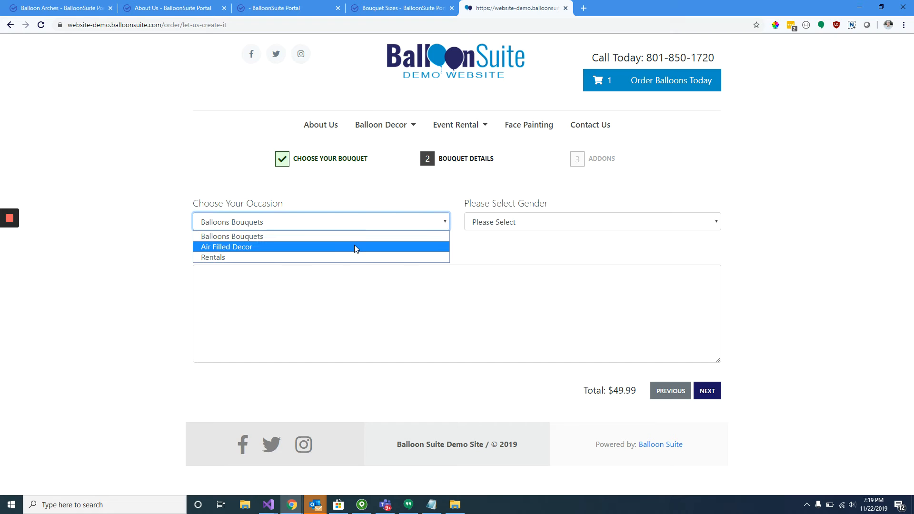
left_click(354, 248)
left_click(510, 225)
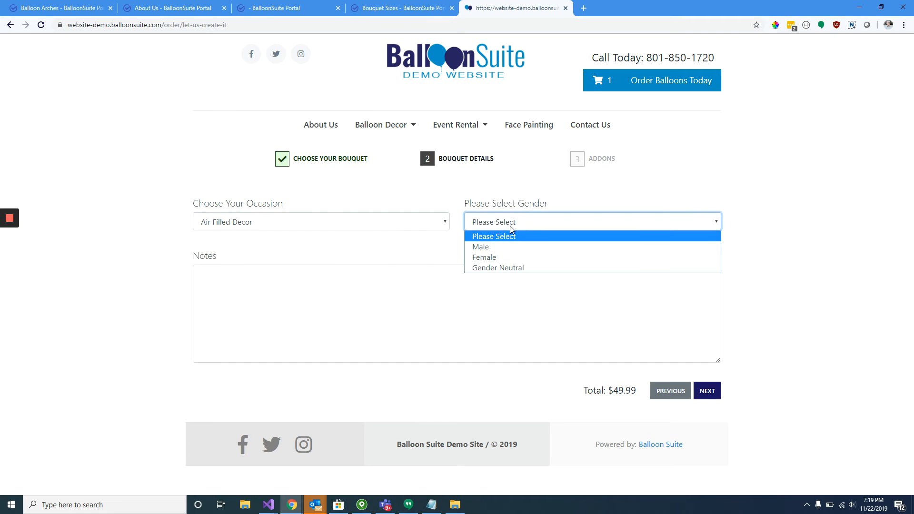
left_click(506, 258)
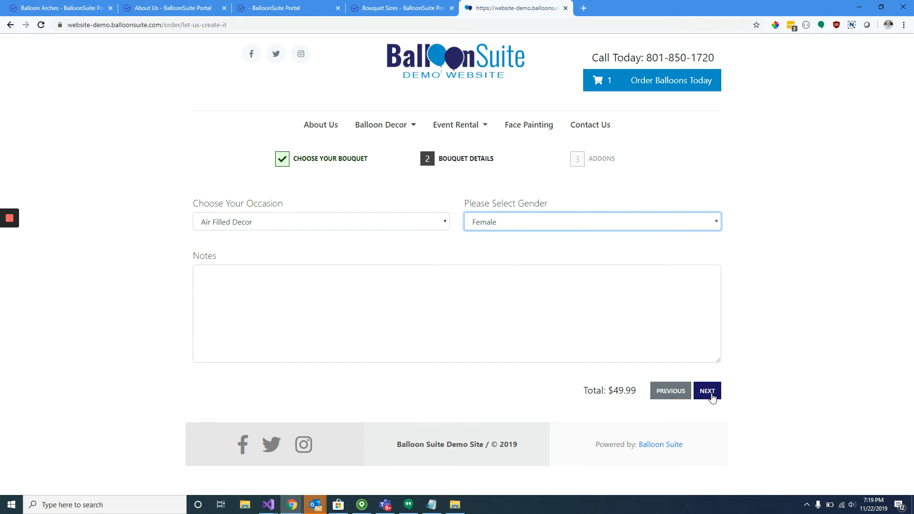
left_click(708, 391)
Step: Add the custom bouquet to the cart with a small Bag of Candy and a small Teddy Bear, and review its cart entry
left_click(525, 349)
left_click(496, 372)
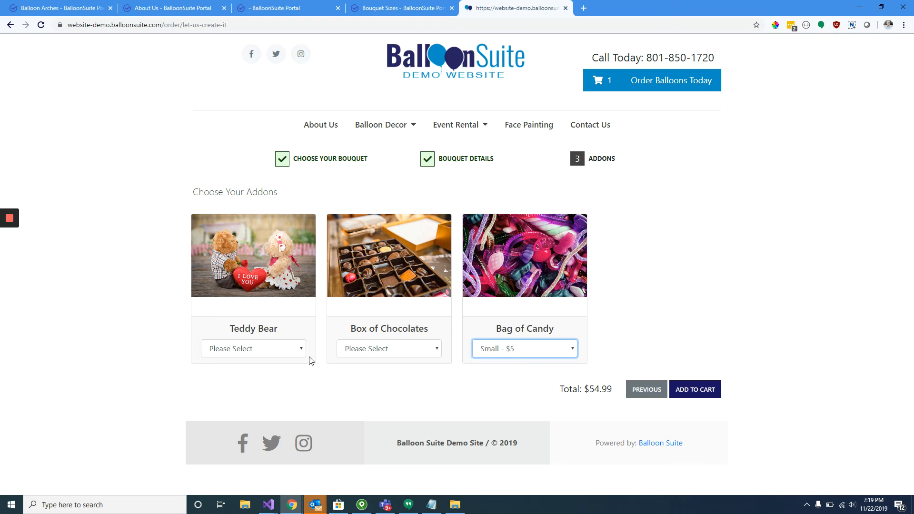
left_click(295, 349)
left_click(281, 372)
left_click(701, 390)
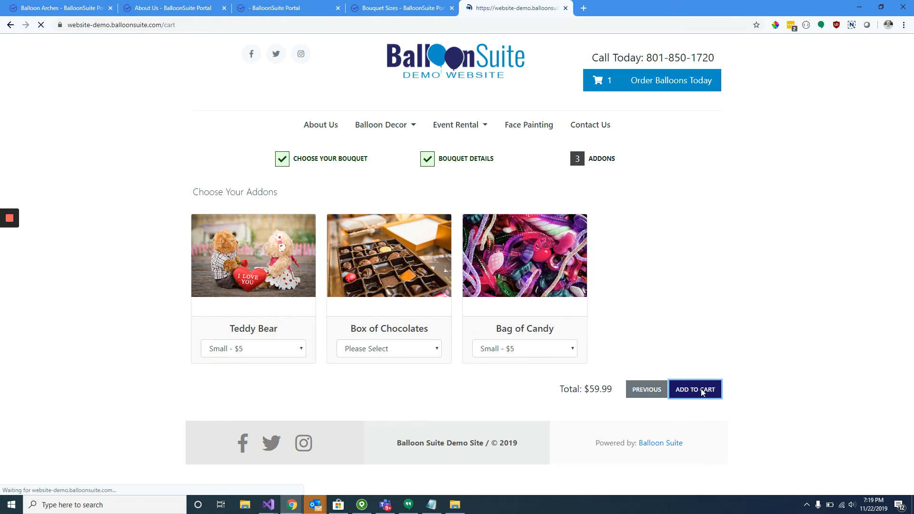
left_click_drag(207, 265, 271, 275)
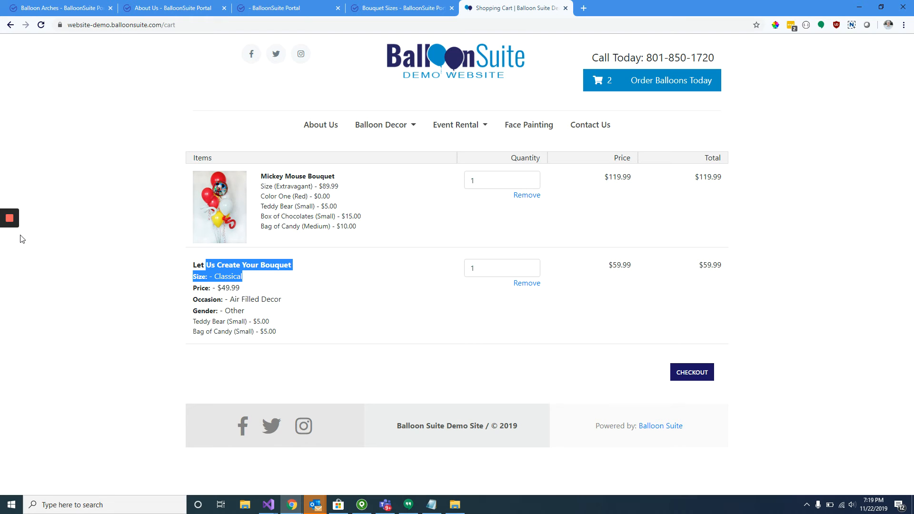
mouse_move(17, 233)
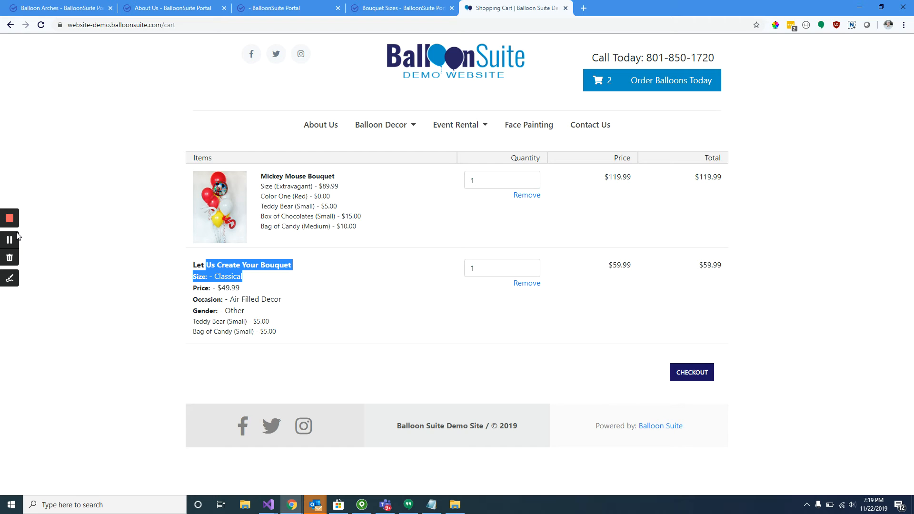
Step: Examine the custom bouquet's name, size, price, occasion, gender and addons in the shopping cart
left_click_drag(192, 265, 294, 270)
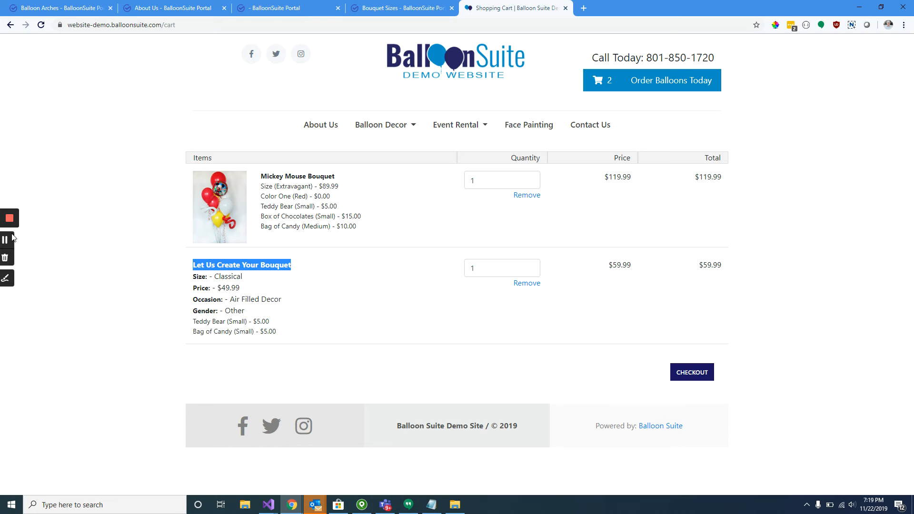
left_click_drag(193, 267, 278, 281)
left_click_drag(288, 332, 259, 283)
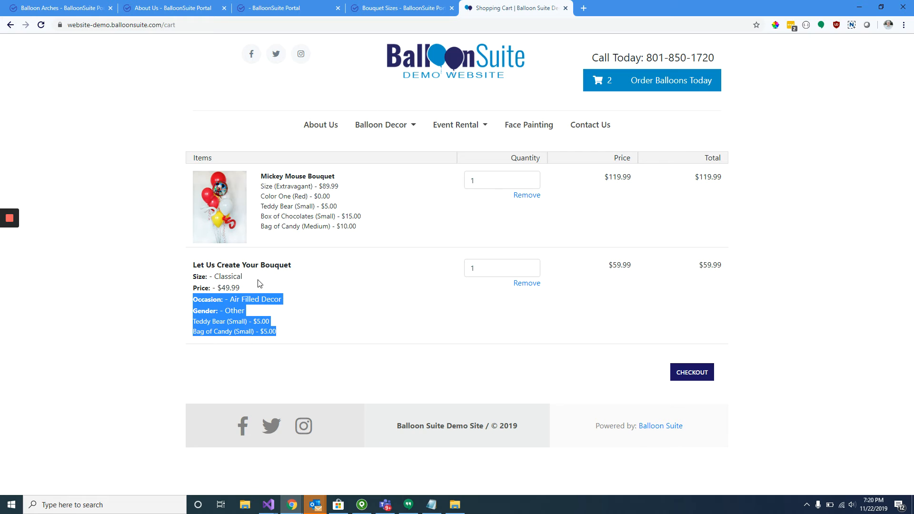
Step: Start another order where the shop creates the bouquet, choose the Extravagant size and continue to the bouquet details
left_click(643, 85)
left_click(395, 4)
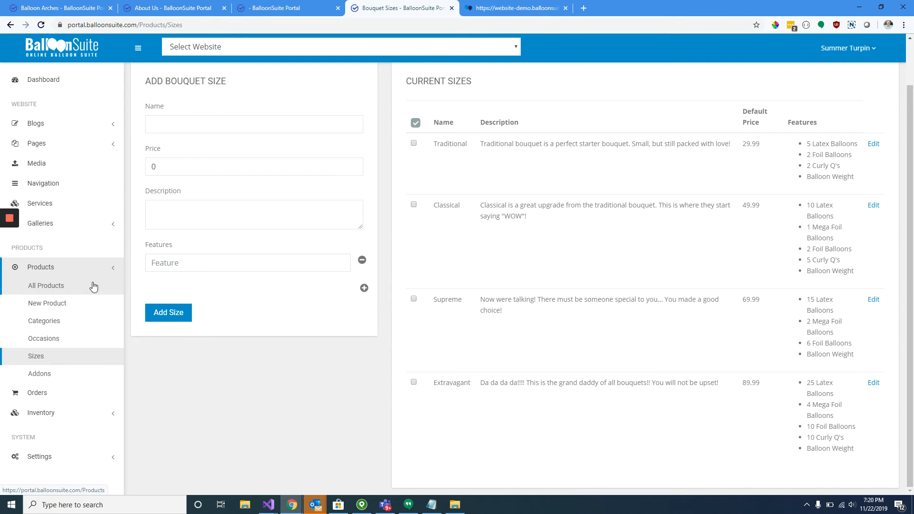
left_click(519, 8)
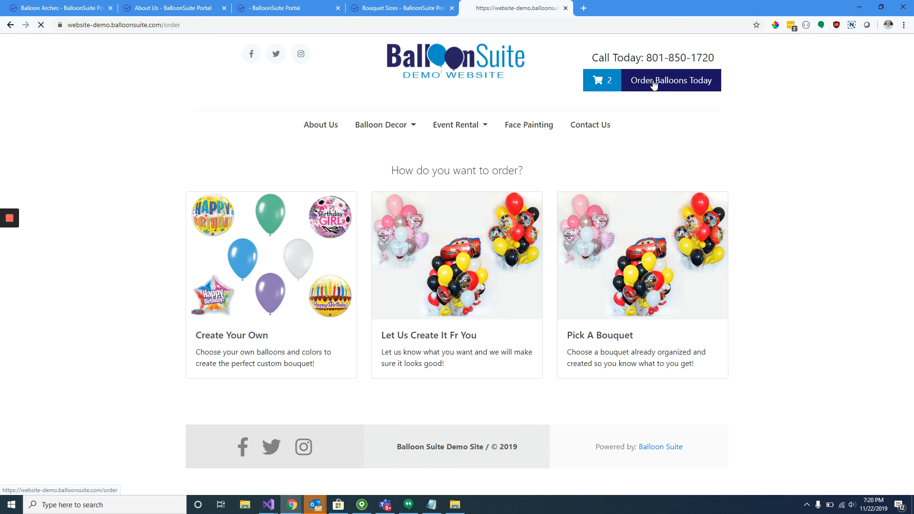
left_click(446, 260)
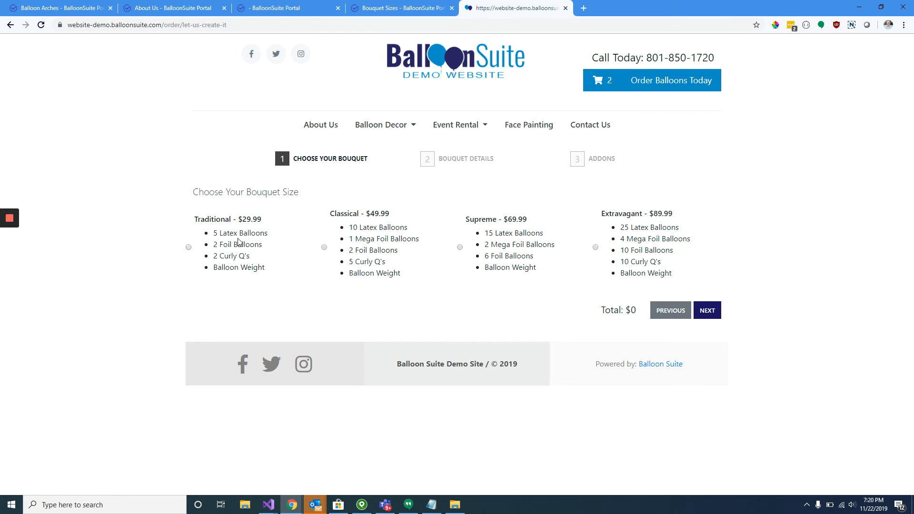
left_click(622, 251)
left_click(707, 310)
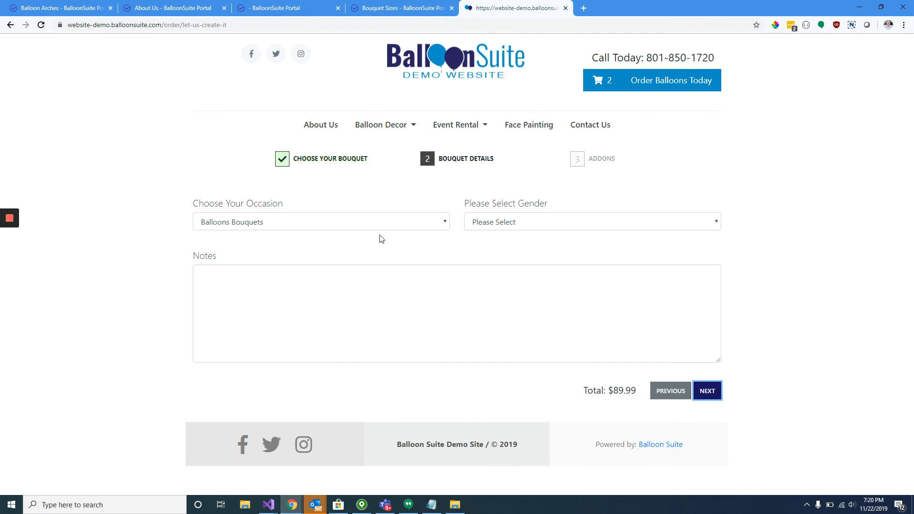
Step: View the occasion and gender choices in the bouquet details, and open the product occasions page in the BalloonSuite portal
left_click(374, 225)
left_click(478, 222)
left_click(402, 8)
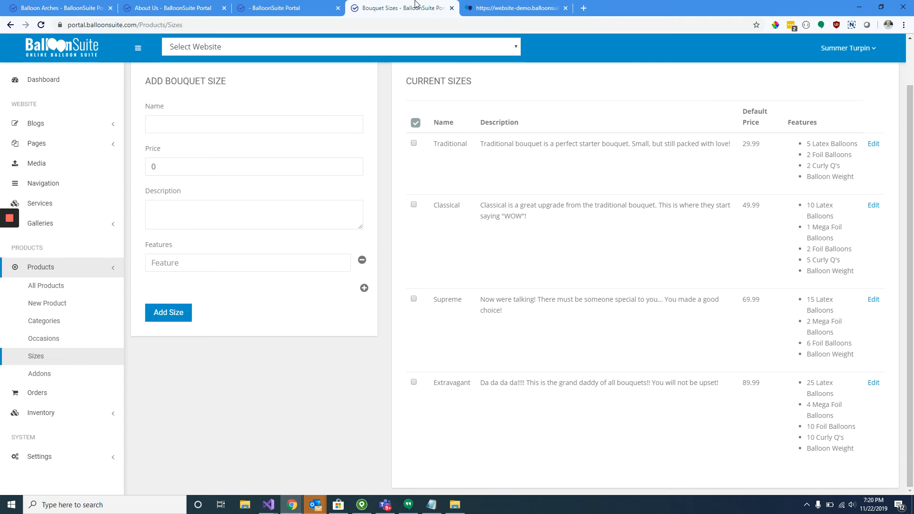
left_click(56, 339)
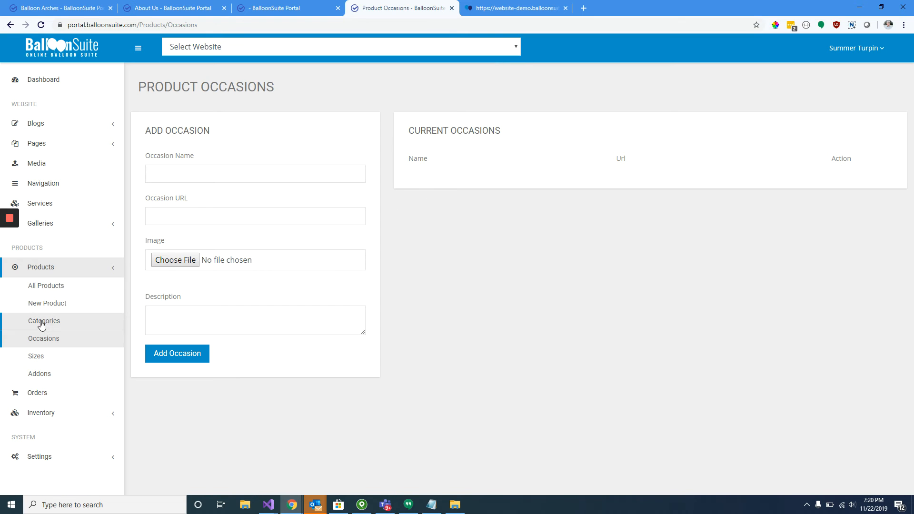
Step: Open the portal's orders list and select the utahballooncreations.com website
left_click(71, 393)
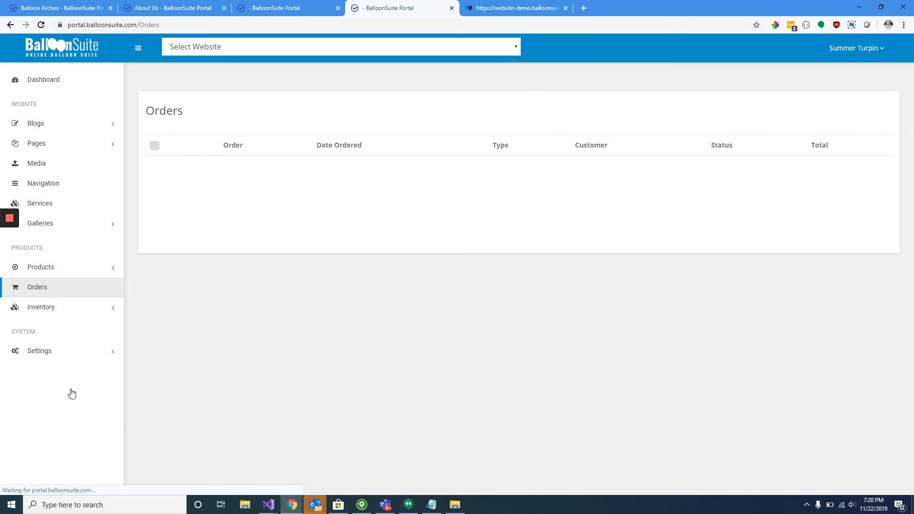
left_click(282, 47)
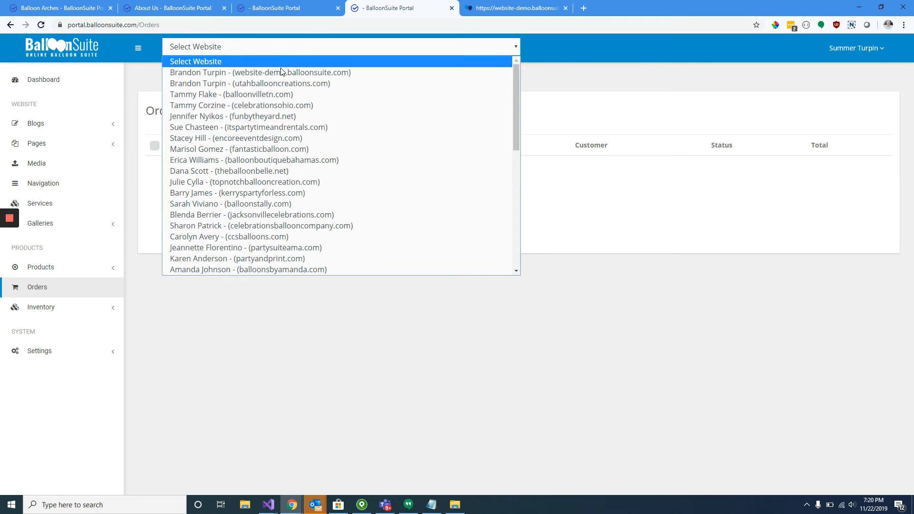
left_click(278, 84)
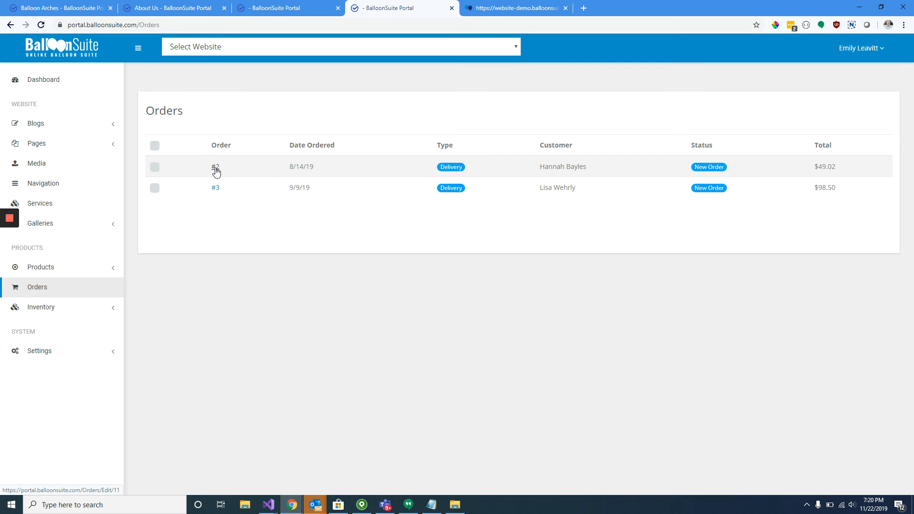
Step: Open the order placed on 9/9/19 and review its custom bouquet contents and customer information
left_click(215, 188)
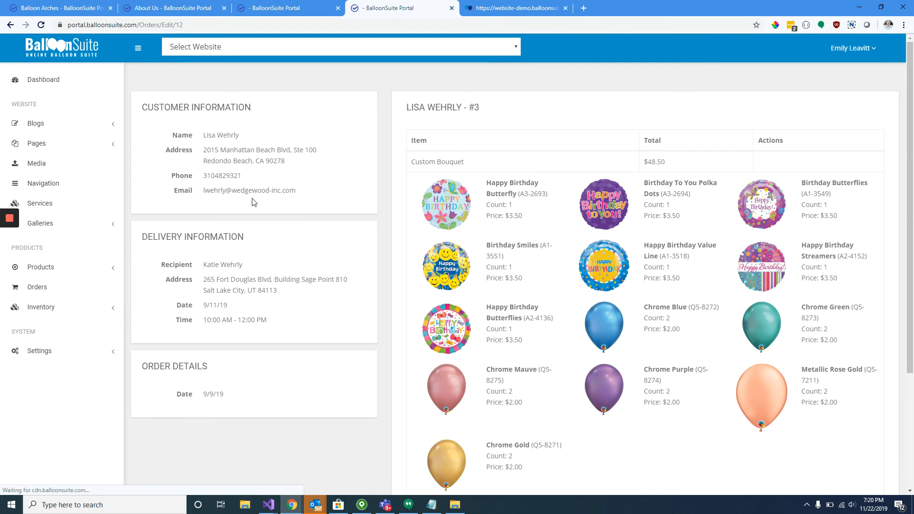
left_click(467, 164)
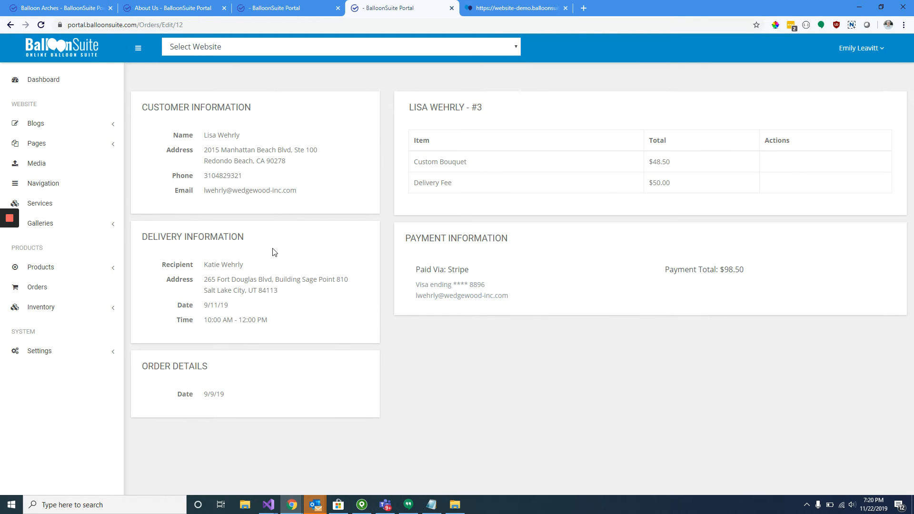
left_click_drag(195, 151, 266, 204)
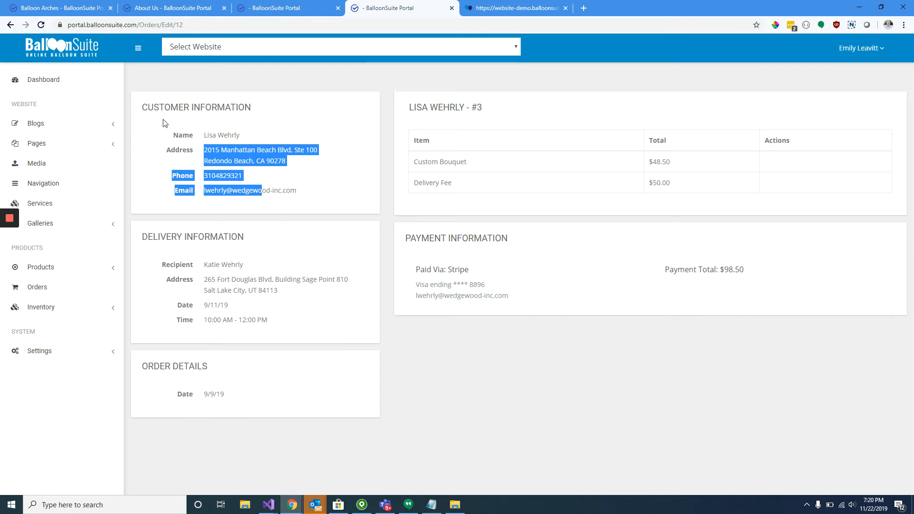
Step: View the selected website's product list and open its foil balloon inventory
left_click(98, 273)
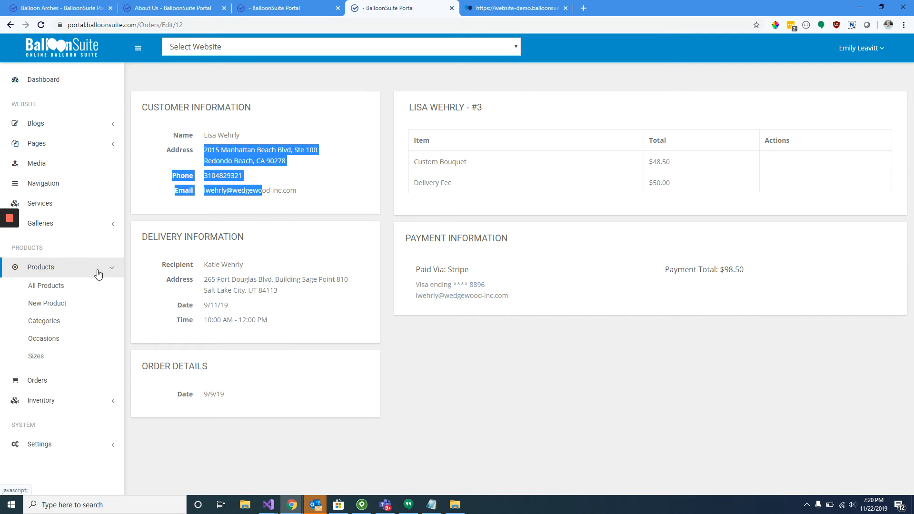
left_click(78, 281)
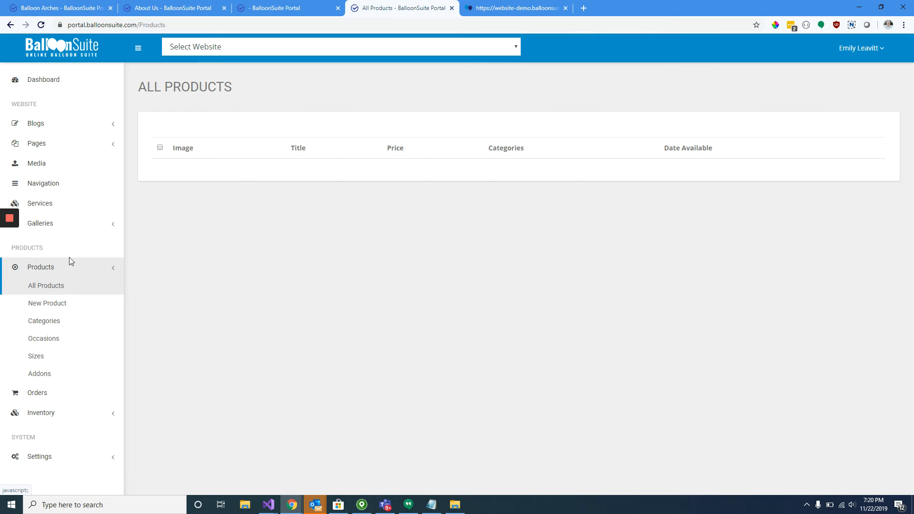
left_click(61, 415)
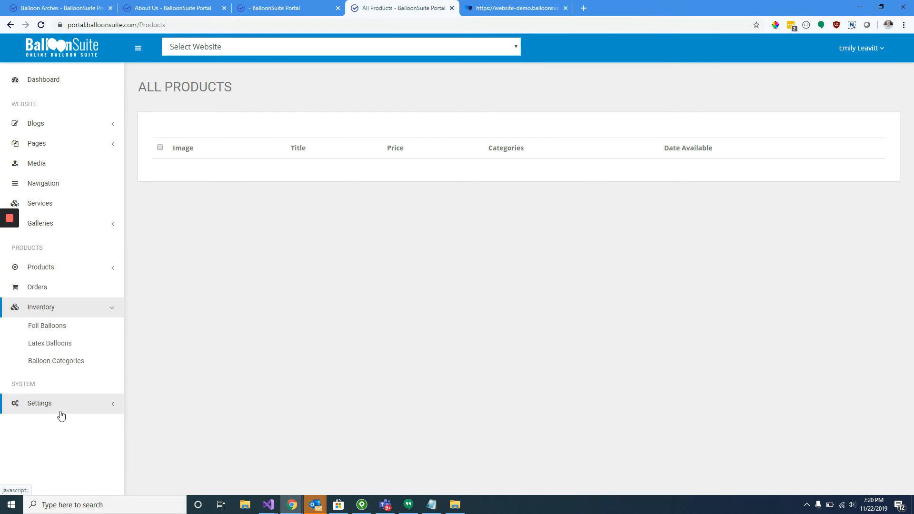
left_click(66, 325)
Step: Return to the demo website, view the cart, and start a Create Your Own bouquet order
left_click(488, 11)
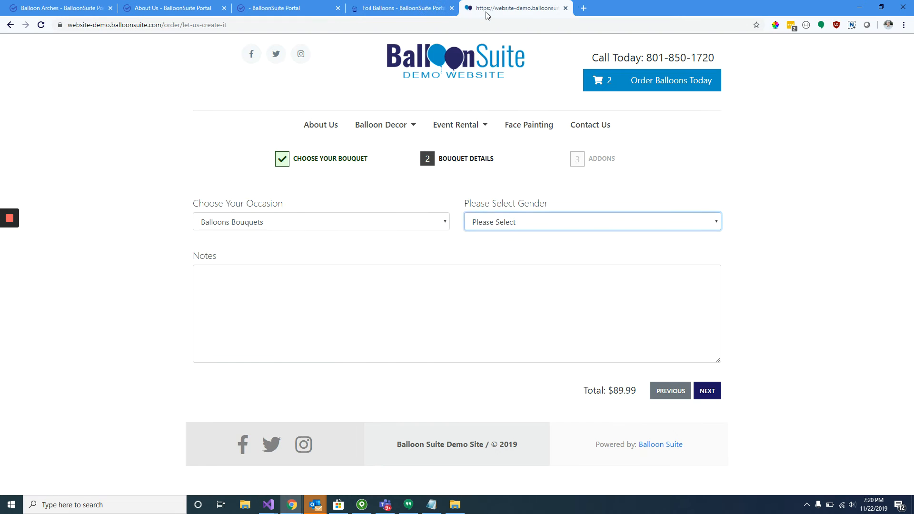
left_click(605, 79)
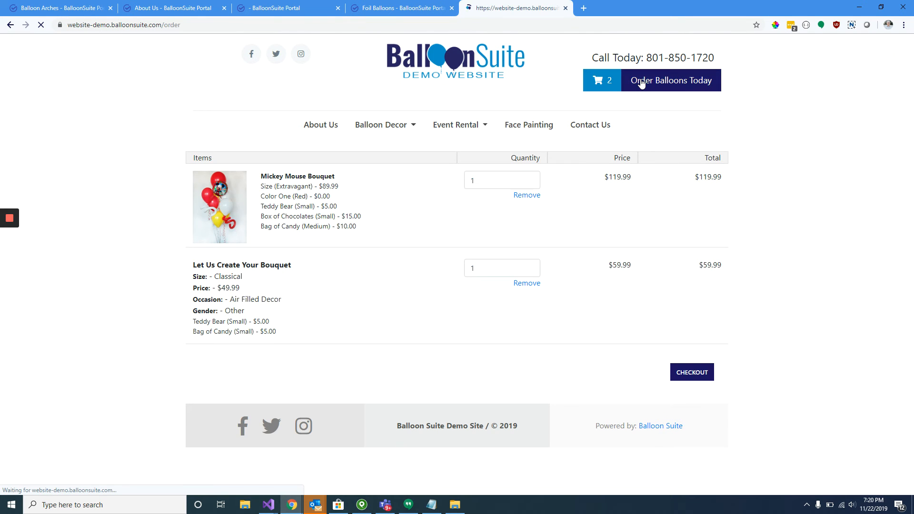
left_click(639, 82)
left_click(292, 266)
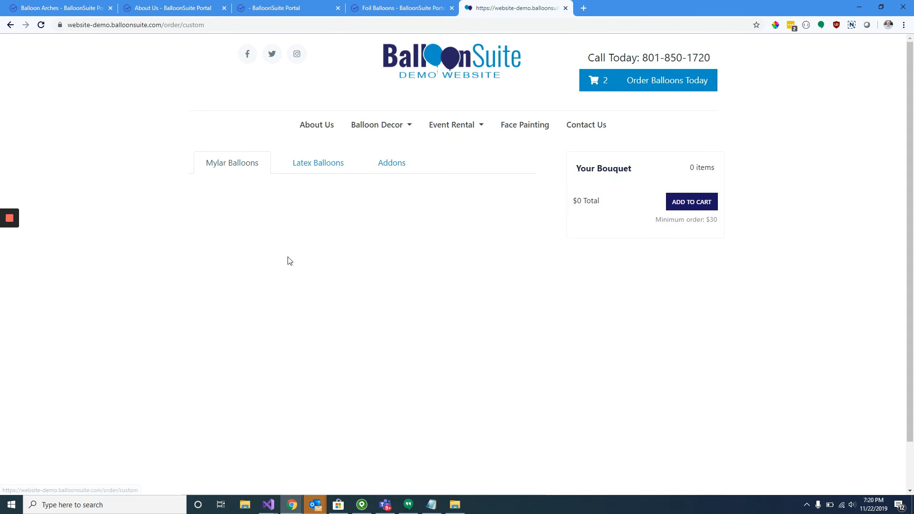
Step: Add six of the $3.44 Congrats Star Stripe mylar balloons and two of the $3.50 Congrats Star Stripe to the bouquet
left_click(318, 292)
left_click(318, 292)
left_click(317, 292)
left_click(317, 292)
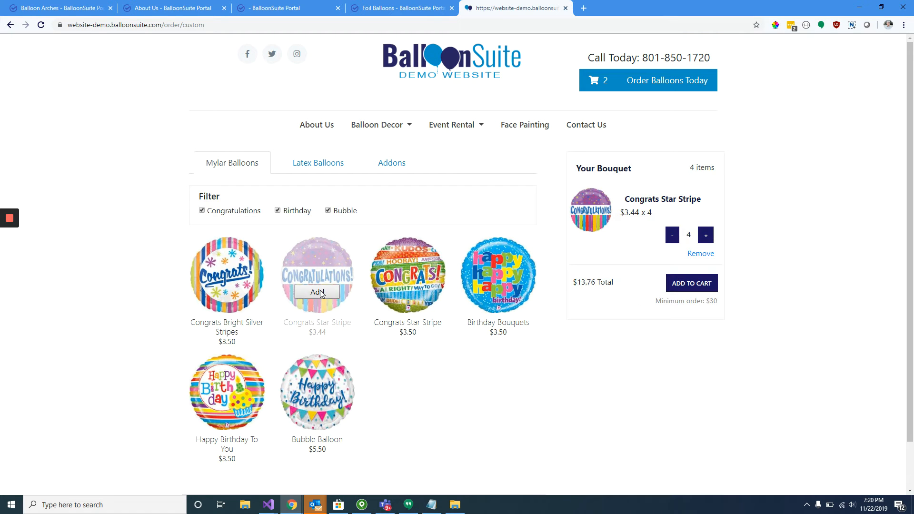
left_click(317, 292)
left_click(317, 292)
left_click(408, 292)
left_click(408, 292)
Step: Add three Birthday Bouquets and three Congrats Bright Silver Stripes mylar balloons to the bouquet
left_click(495, 292)
left_click(496, 292)
left_click(495, 292)
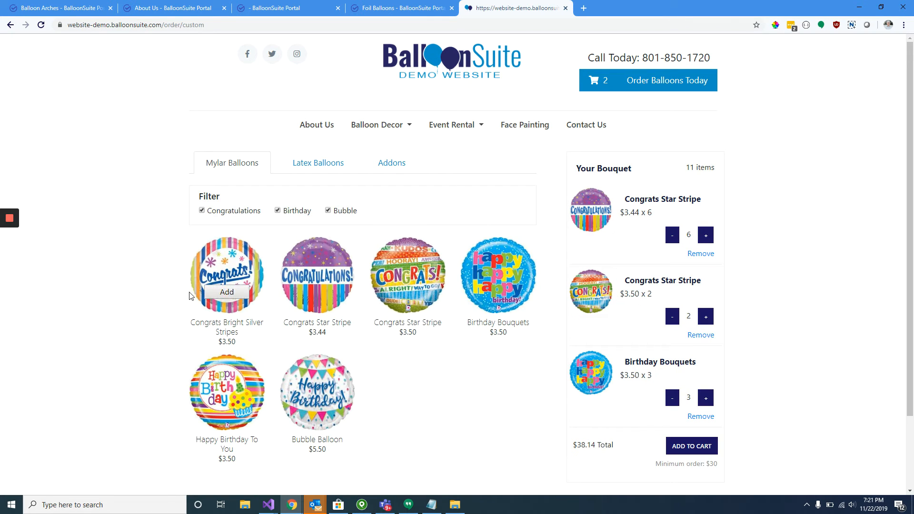
left_click(224, 292)
left_click(224, 291)
left_click(220, 291)
Step: Filter the mylar balloons to Bubble only and add four Bubble Balloons to the bouquet
left_click(277, 211)
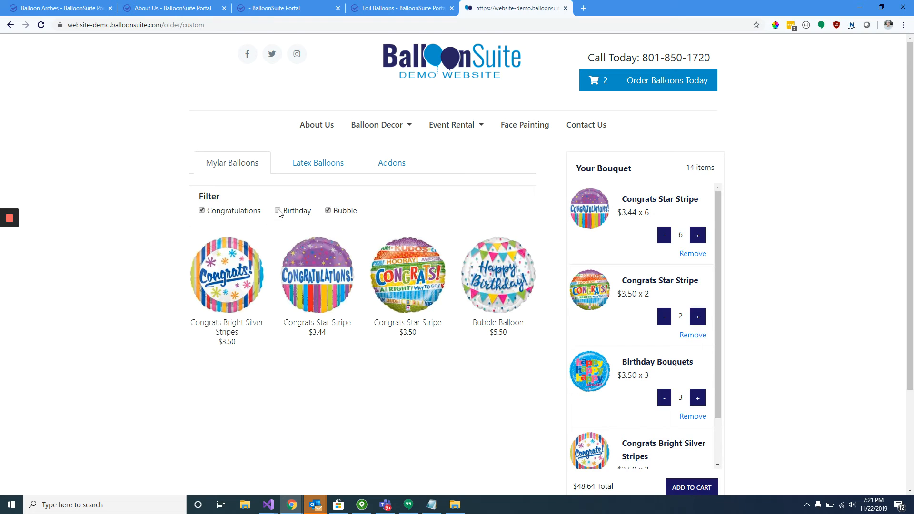
left_click(244, 214)
left_click(227, 292)
left_click(227, 292)
left_click(227, 292)
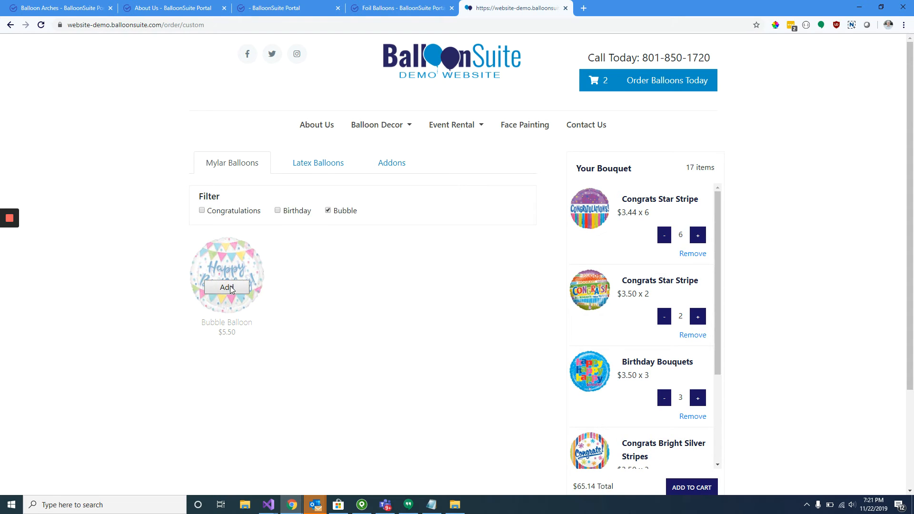
left_click(228, 292)
Step: Add four Dark Blue latex balloons to the bouquet
left_click(307, 175)
left_click(233, 286)
left_click(232, 286)
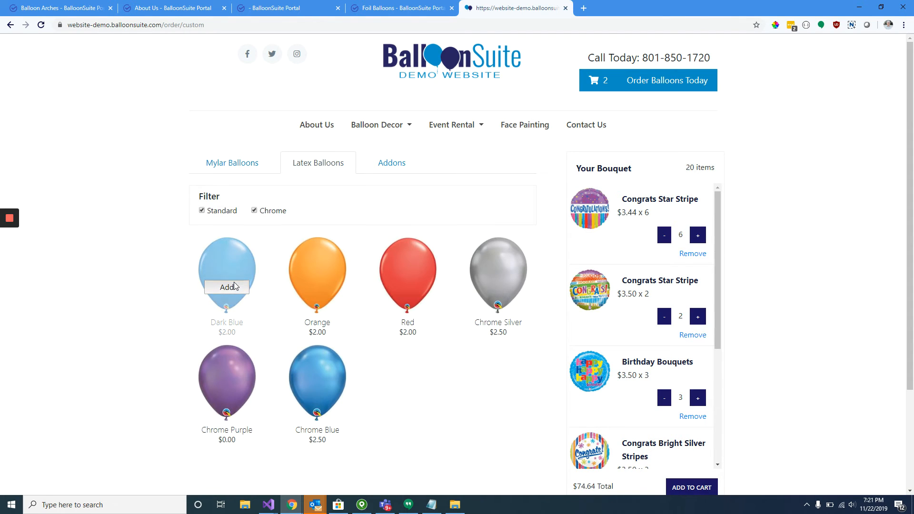
left_click(233, 286)
left_click(233, 286)
Step: Include a small Box of Chocolates, add the finished bouquet to the cart and review its cart entry
left_click(404, 166)
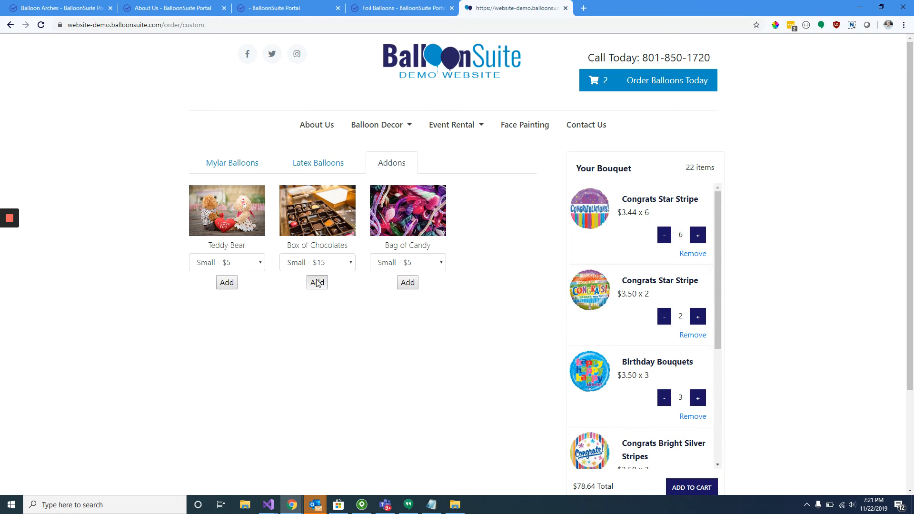
left_click(317, 281)
scroll(663, 291, "down", 3)
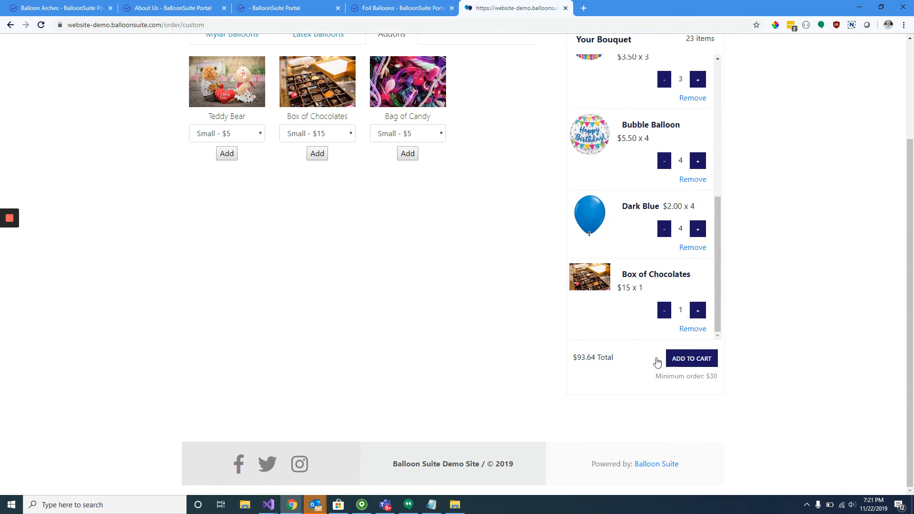
left_click_drag(619, 361, 718, 378)
left_click(699, 364)
scroll(455, 302, "down", 2)
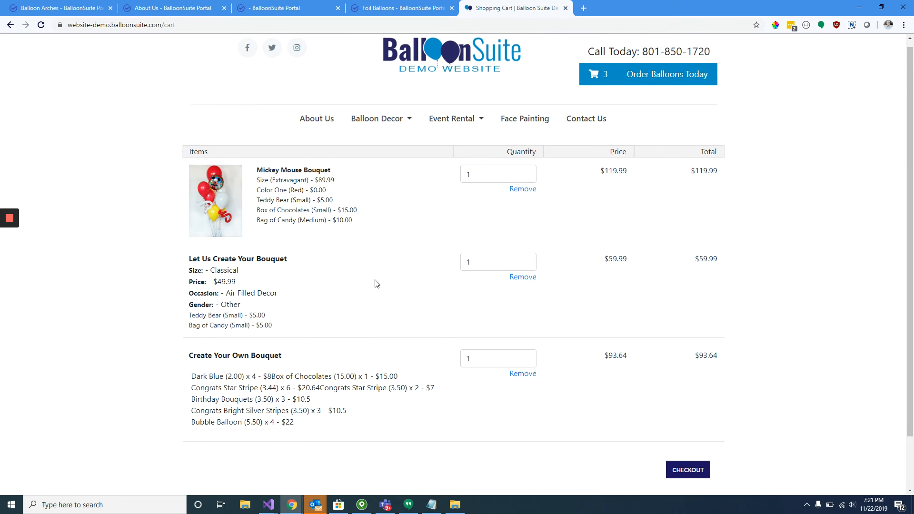
left_click_drag(315, 367, 233, 329)
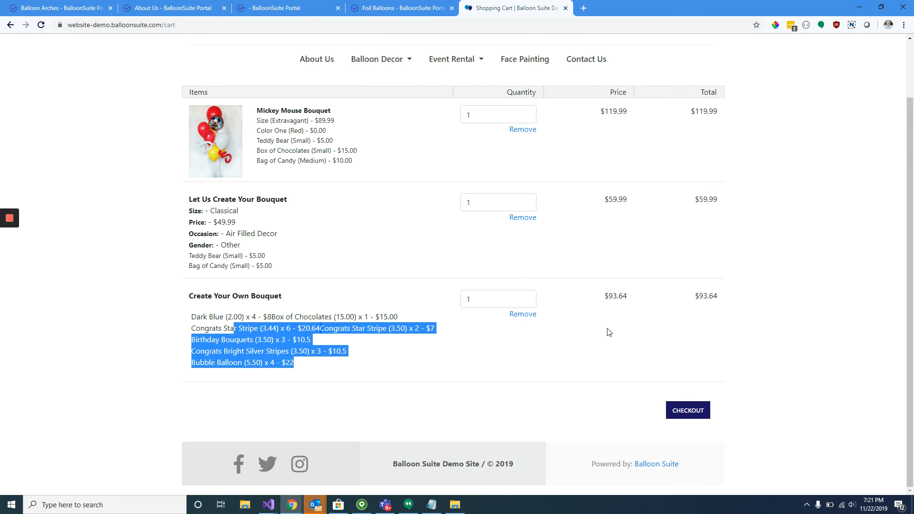
Step: Examine the latex and foil balloon categories in the BalloonSuite portal's inventory, and open the latex balloon inventory
left_click(407, 17)
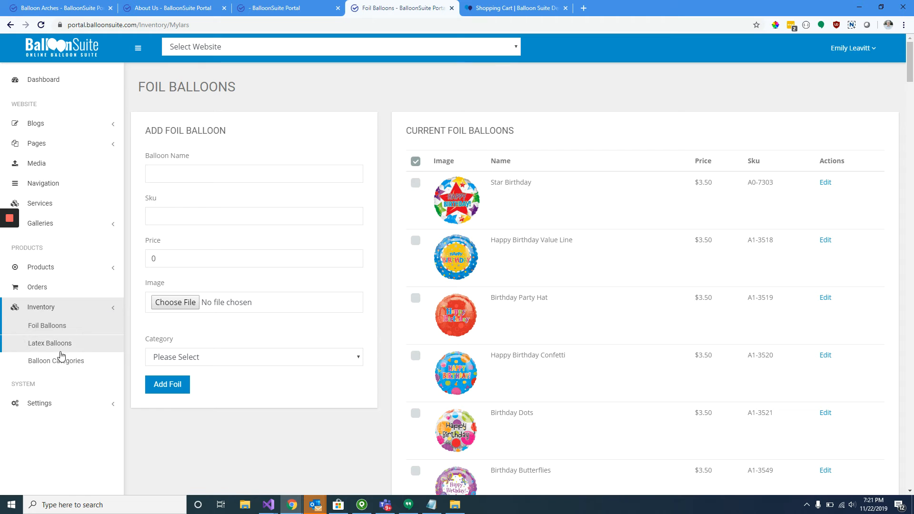
left_click(59, 367)
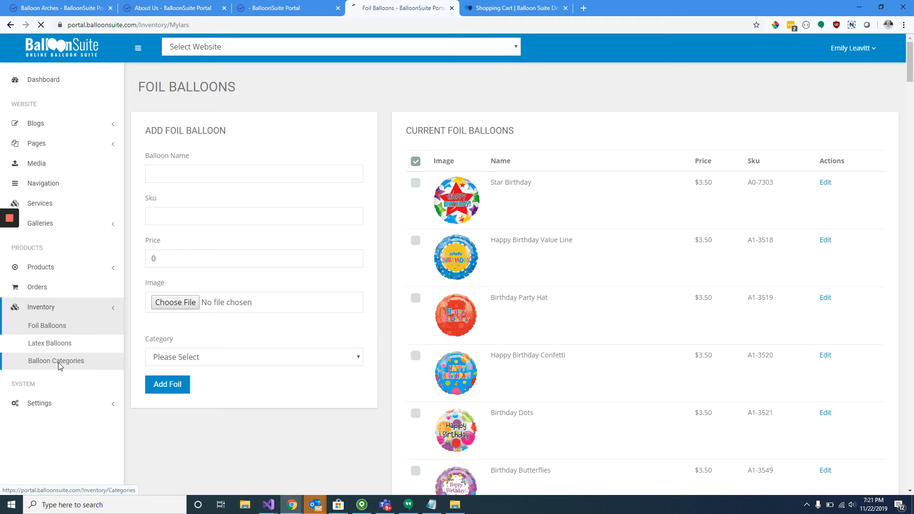
left_click(202, 218)
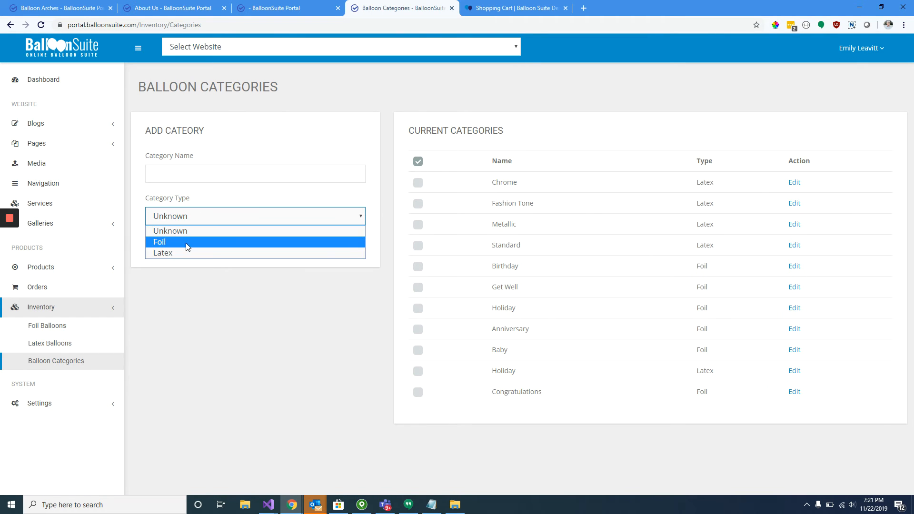
left_click(190, 176)
left_click_drag(493, 183, 721, 246)
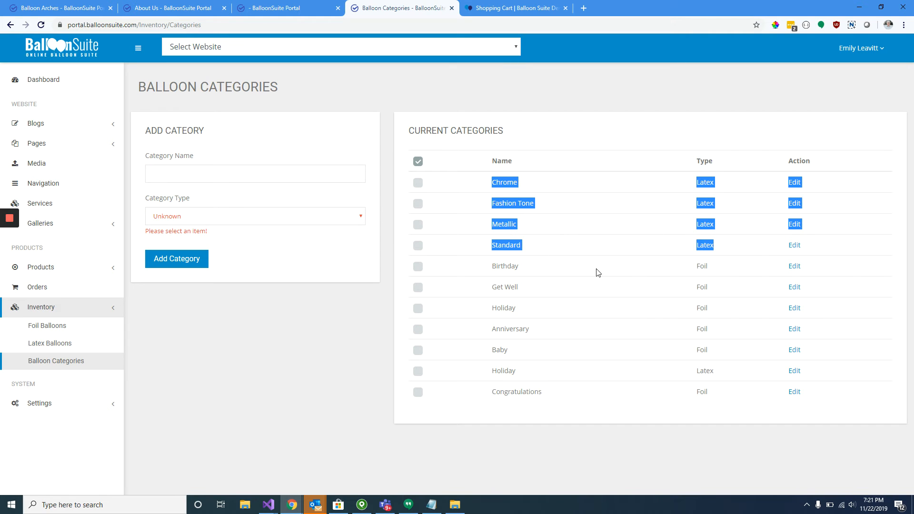
left_click_drag(503, 266, 537, 351)
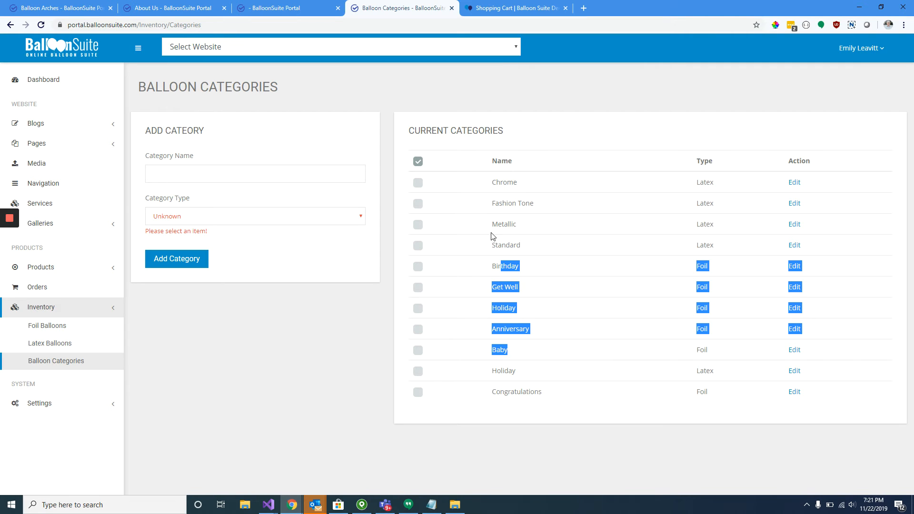
left_click(53, 347)
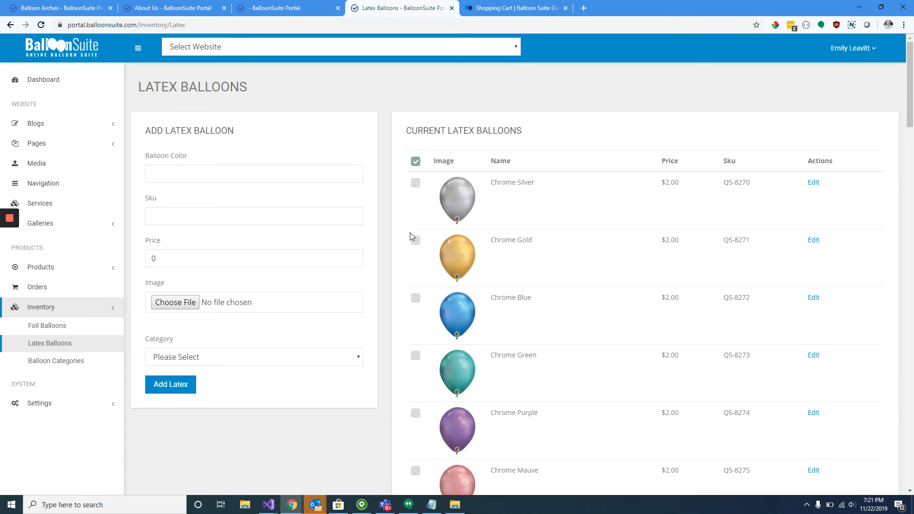
Step: Examine the fields and category options for adding a latex balloon, and open the foil balloon inventory
left_click(233, 172)
key("Tab")
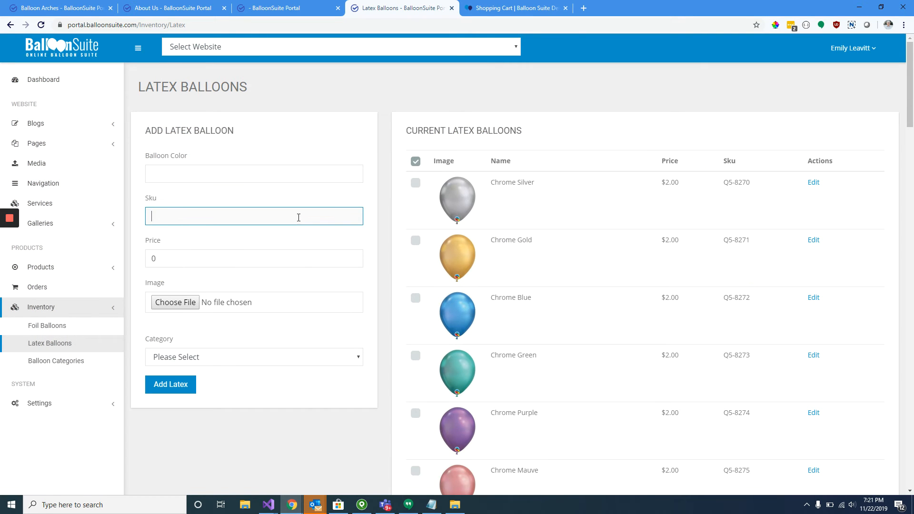
left_click(267, 258)
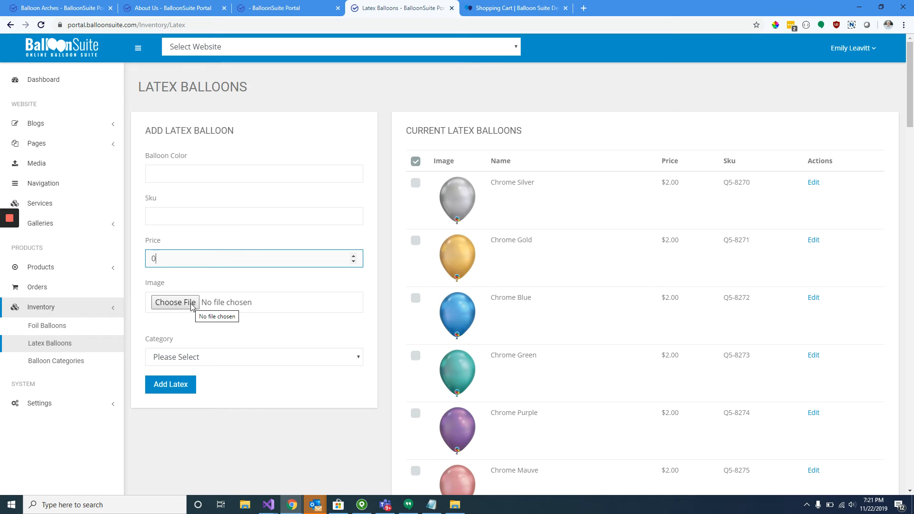
left_click(285, 358)
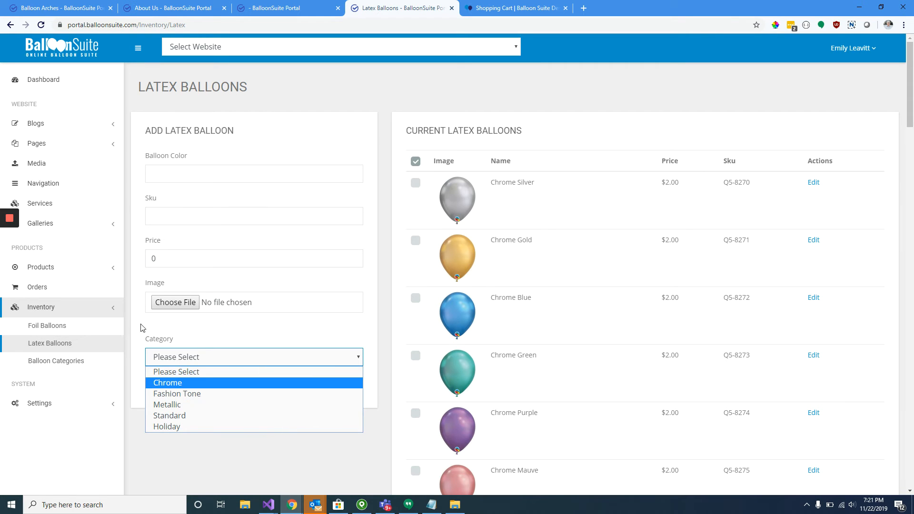
left_click(81, 328)
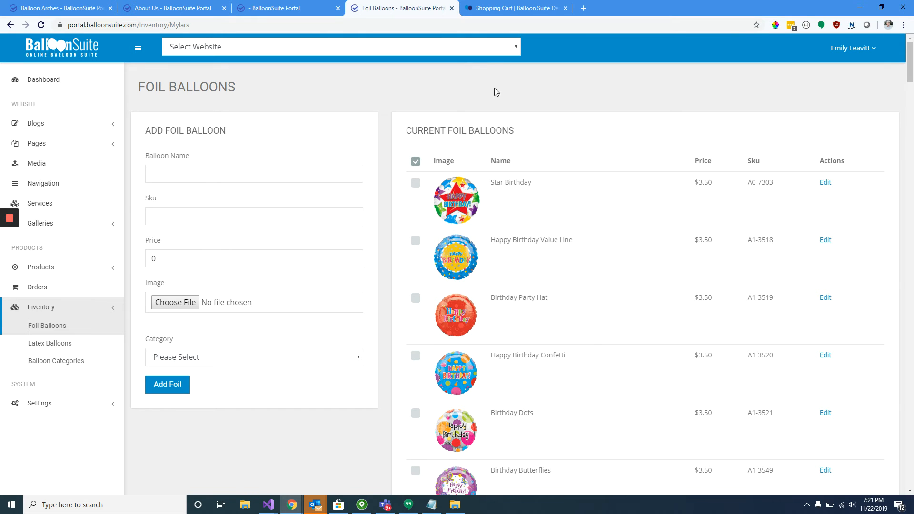
Step: Switch to the demo website, open the Create Your Own order page and view its mylar, latex and addon choices
left_click(482, 9)
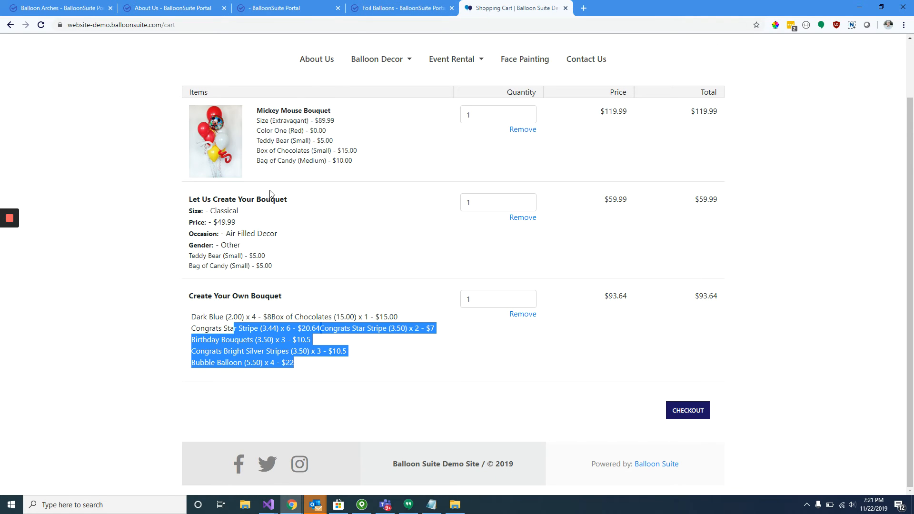
left_click(259, 290)
scroll(452, 294, "up", 2)
left_click_drag(670, 54, 665, 82)
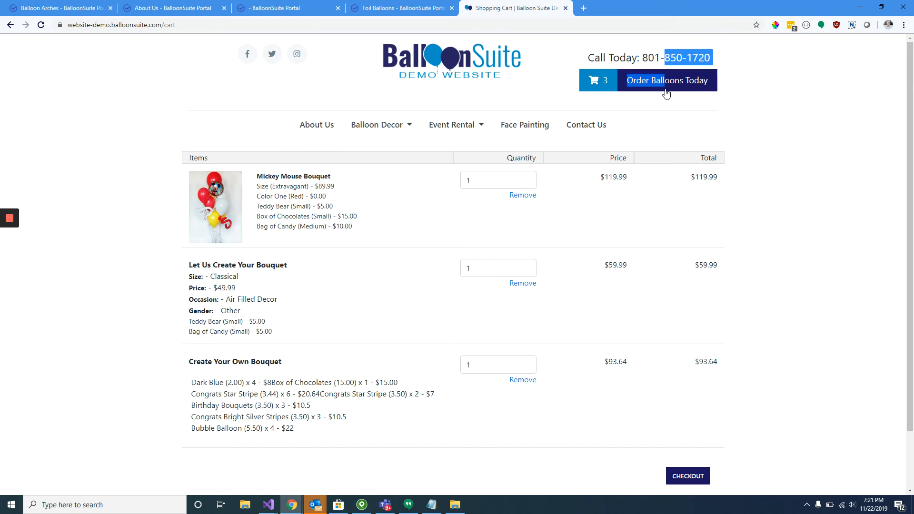
left_click(664, 83)
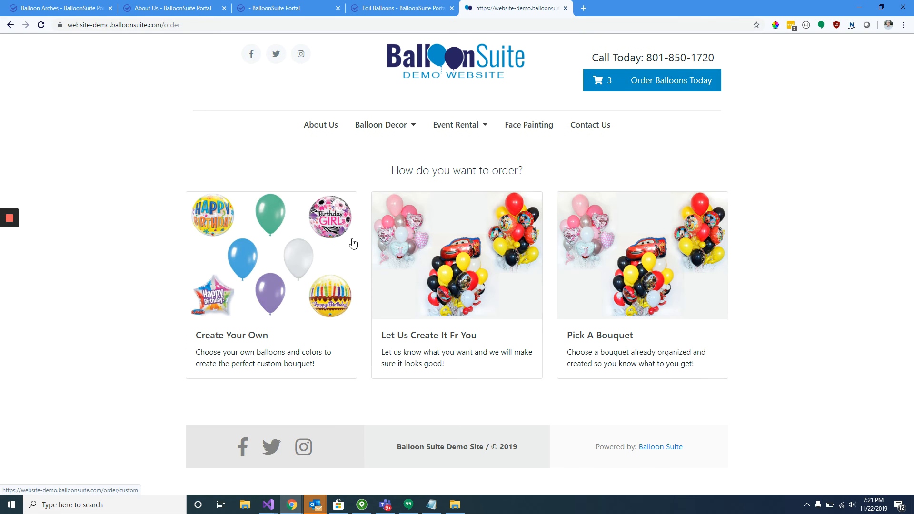
left_click(314, 241)
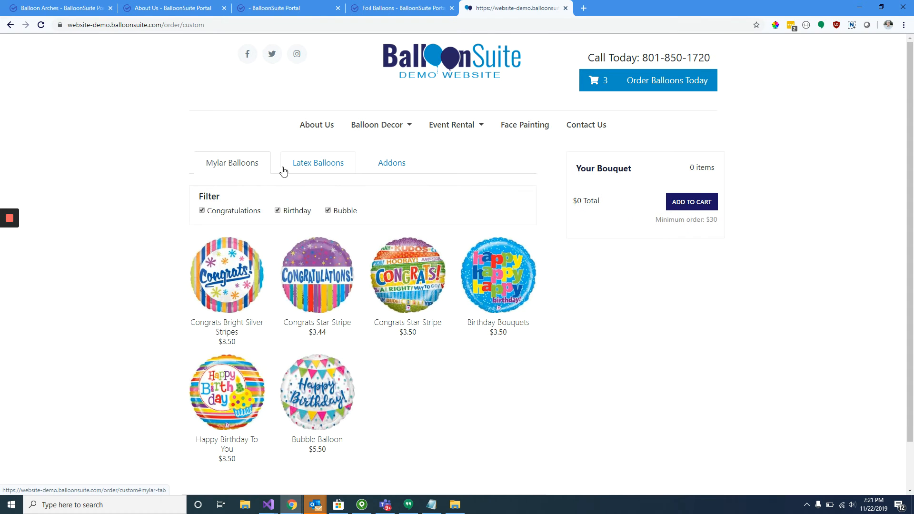
left_click(333, 171)
left_click(395, 169)
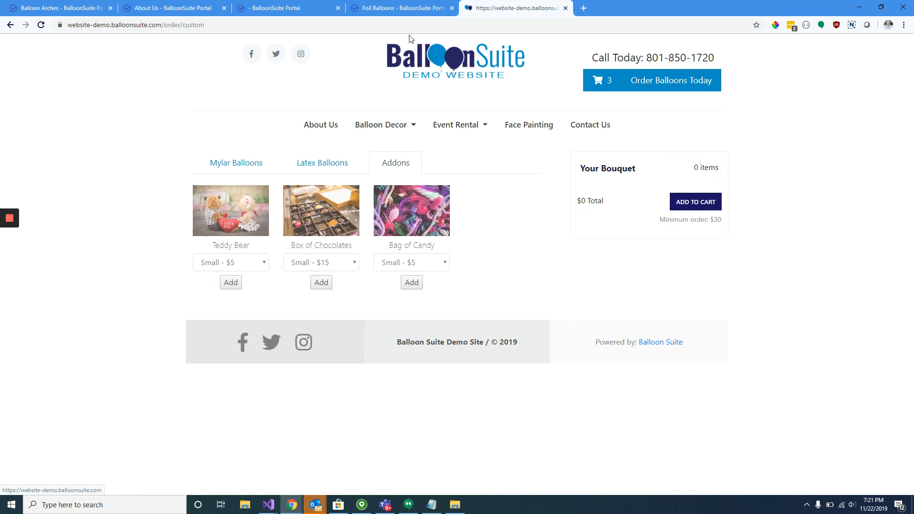
Step: Return to the portal's foil balloon inventory, view the category options for a new foil balloon, and open the latex inventory
left_click(402, 8)
left_click(286, 8)
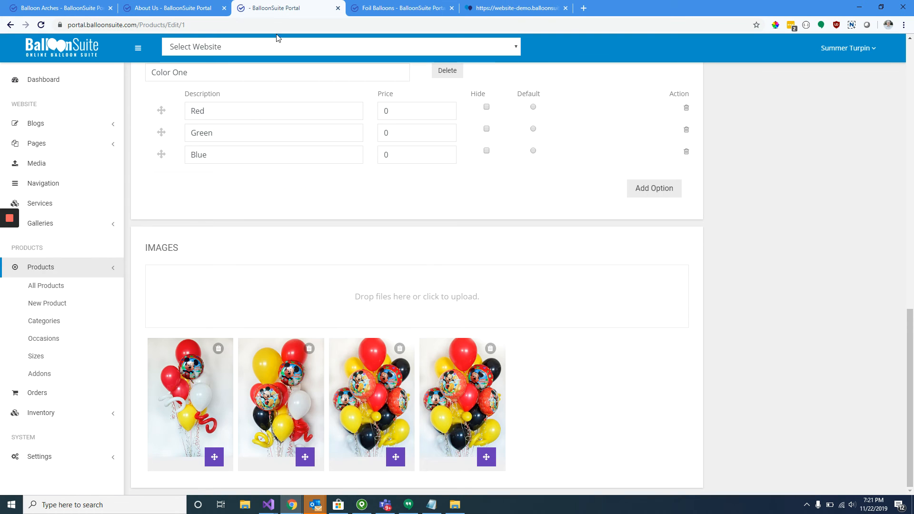
left_click(181, 8)
left_click(63, 8)
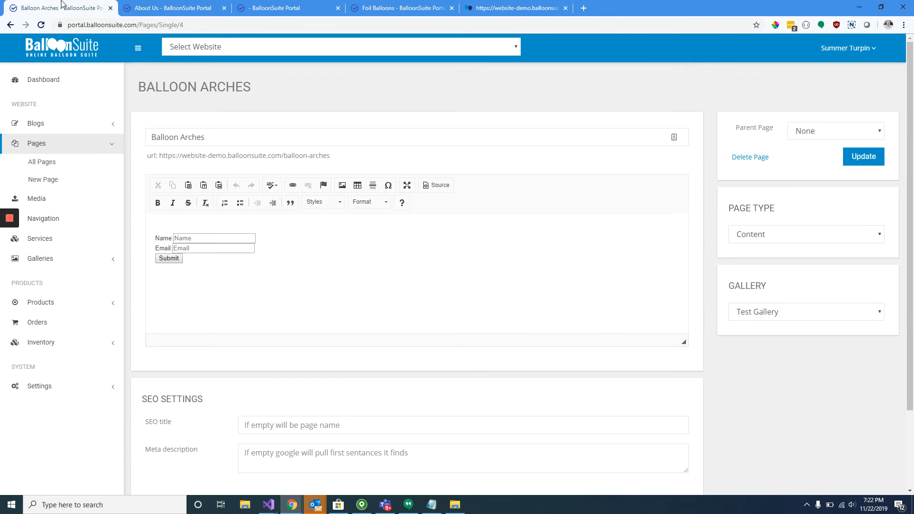
left_click(302, 7)
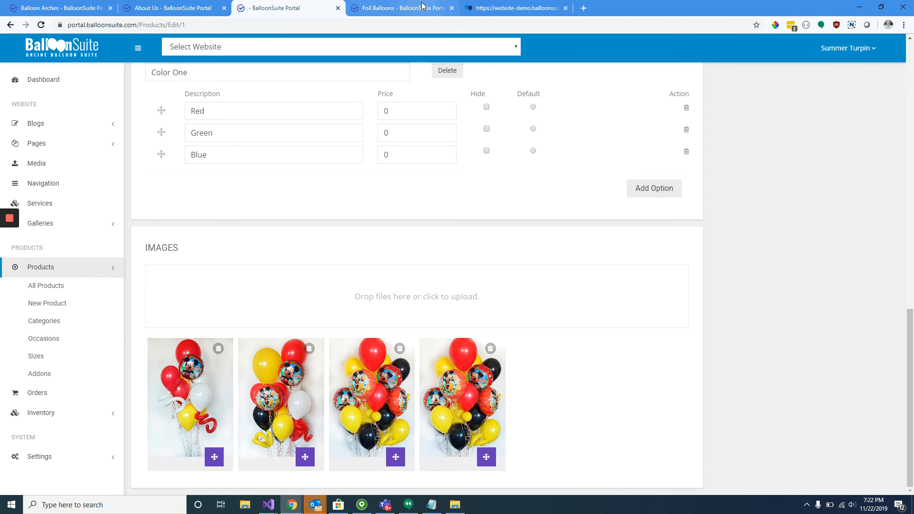
left_click(395, 6)
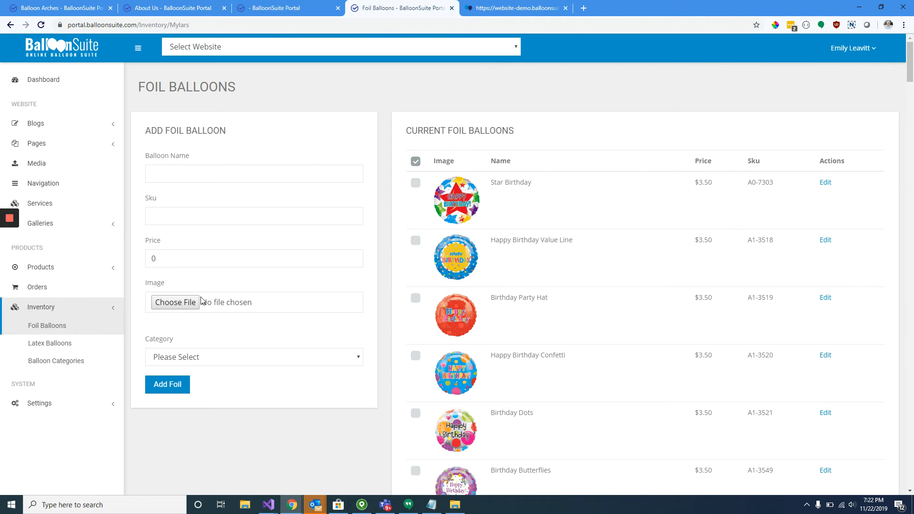
left_click(199, 357)
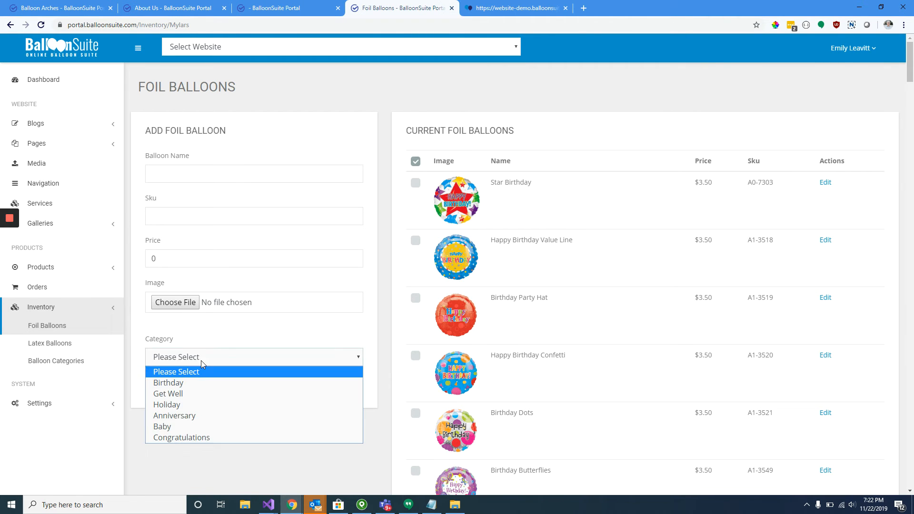
left_click(59, 343)
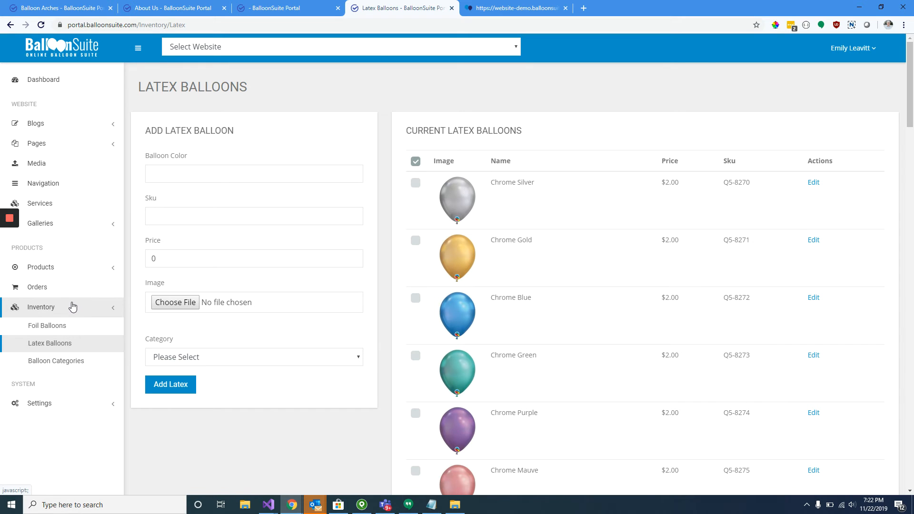
Step: Select website-demo.balloonsuite.com as the managed website and open its shop settings
left_click(67, 404)
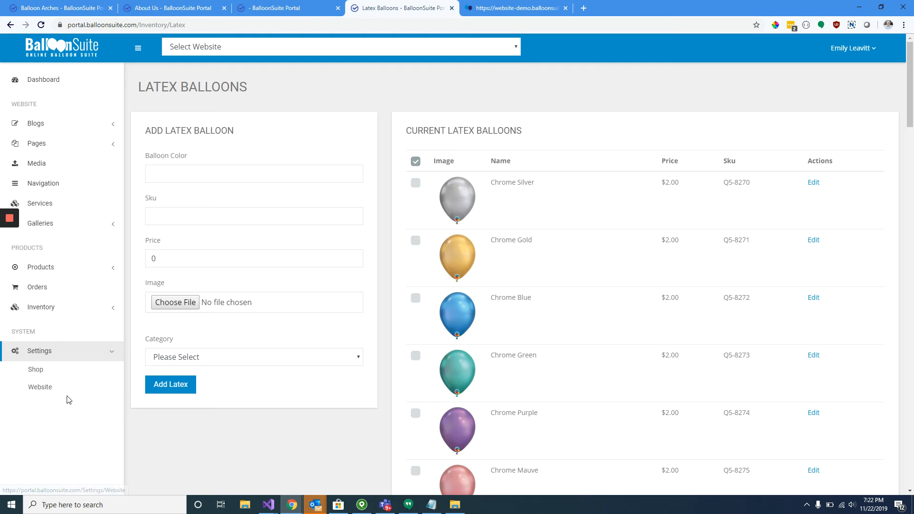
left_click(256, 50)
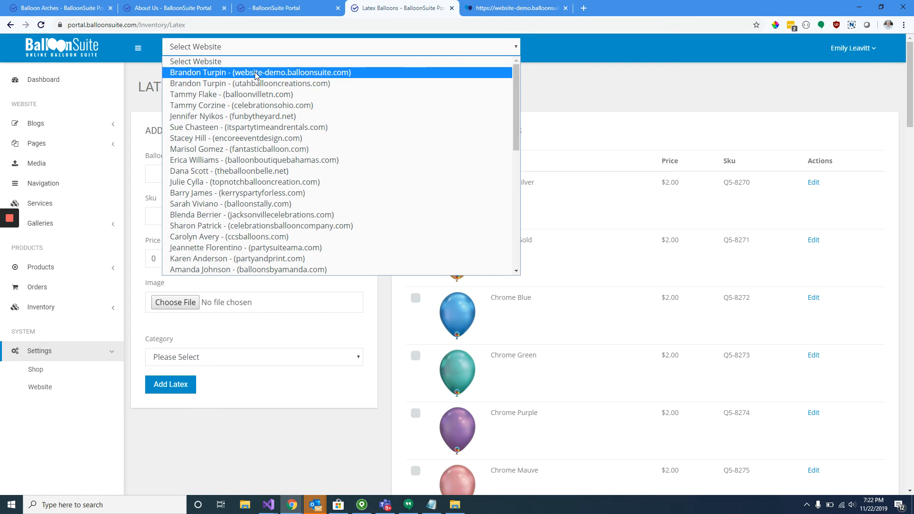
left_click(255, 69)
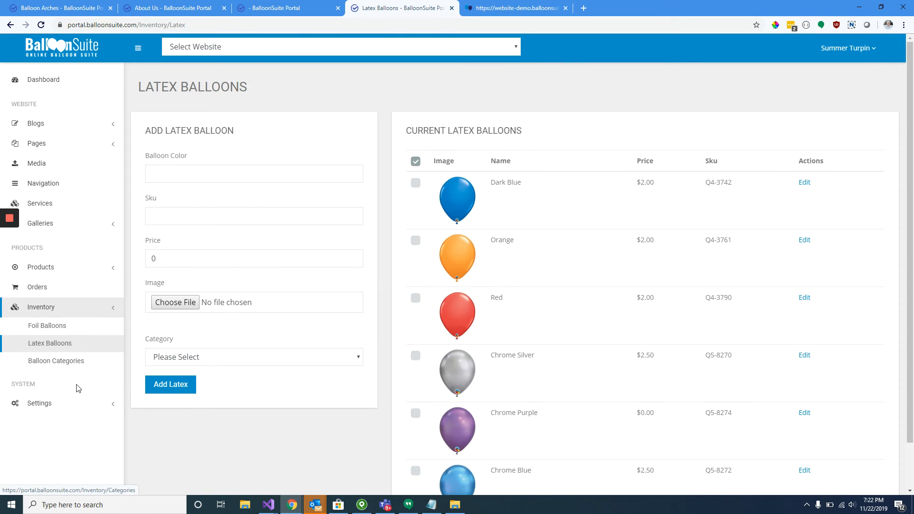
left_click(72, 402)
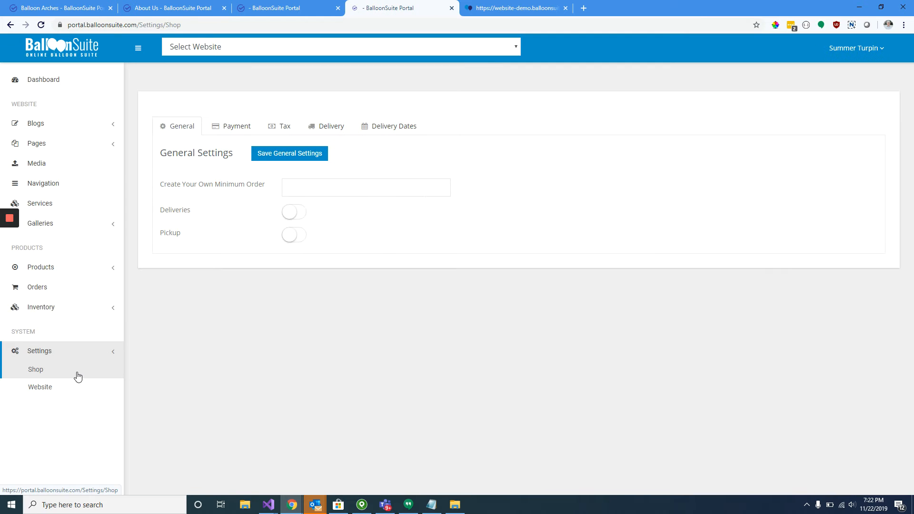
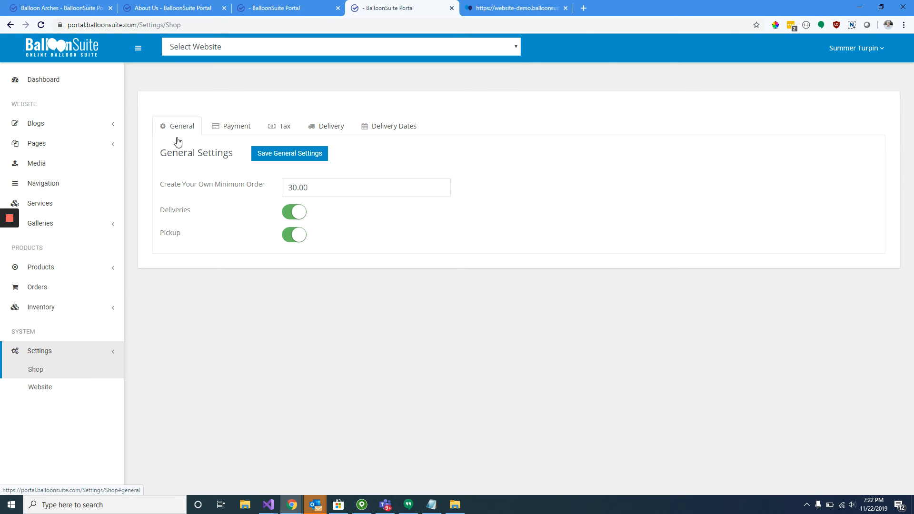
Step: Examine the Create Your Own minimum order in the general shop settings, and review the payment settings
left_click_drag(311, 188, 282, 191)
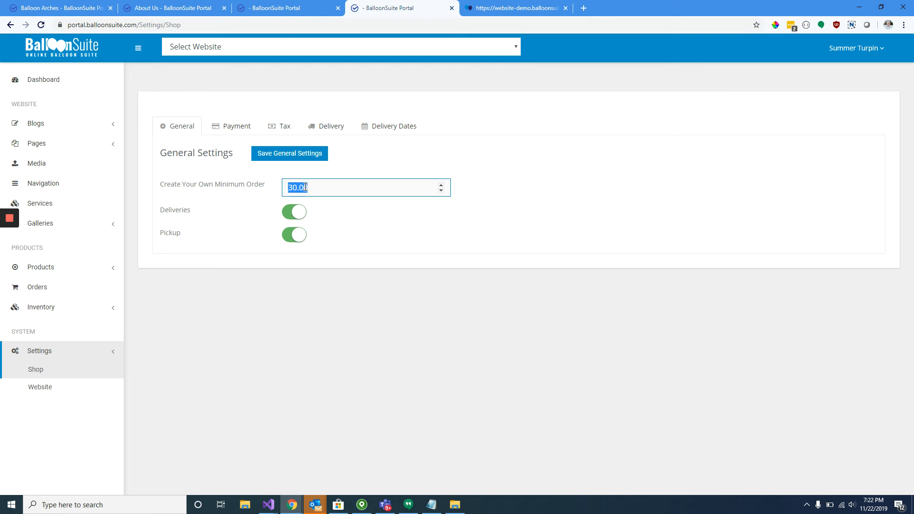
left_click(323, 187)
left_click_drag(215, 186, 182, 187)
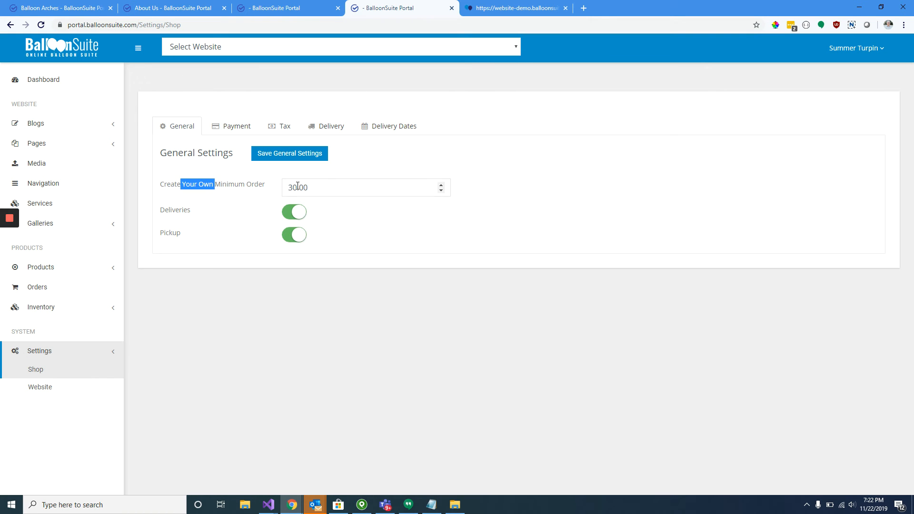
mouse_move(10, 222)
left_click_drag(328, 191, 290, 191)
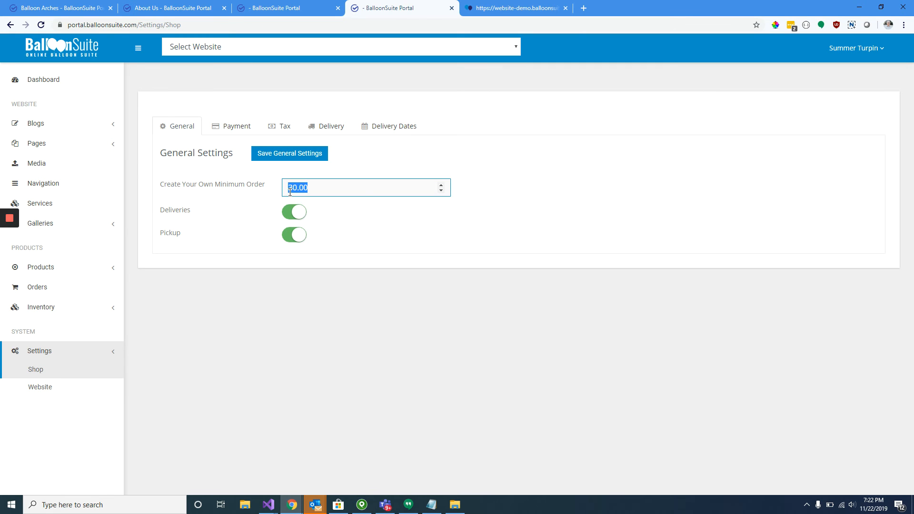
left_click(288, 191)
left_click_drag(288, 190, 309, 188)
left_click(239, 131)
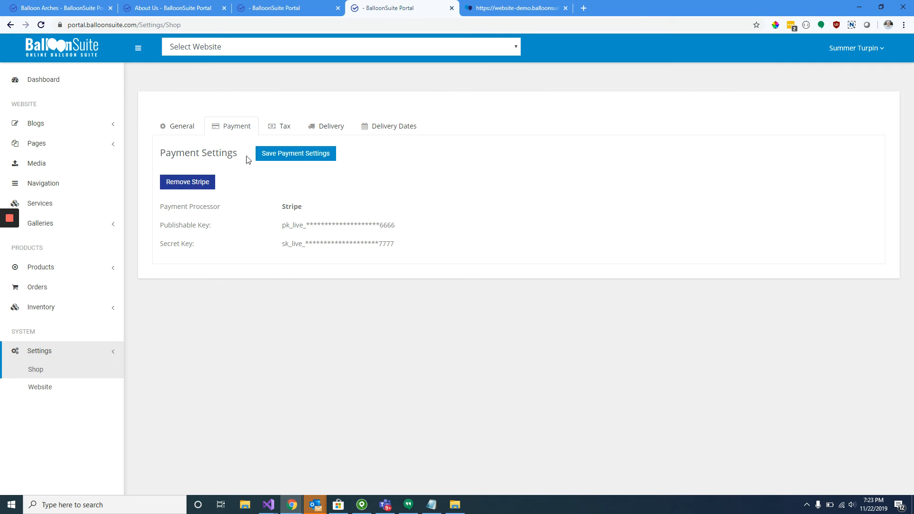
left_click_drag(235, 152, 162, 153)
Step: Open the shop's tax rates, view the blank form for adding a rate, and close it without adding anything
left_click(278, 131)
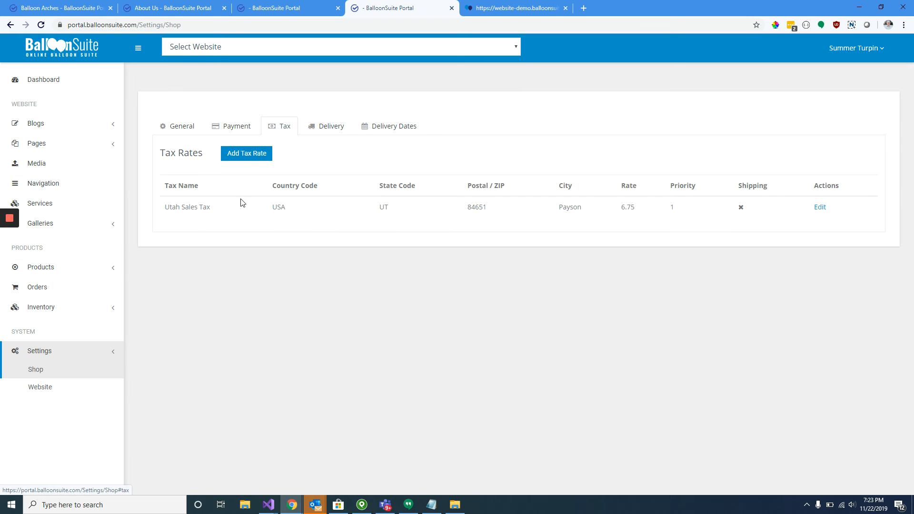
left_click_drag(211, 209, 167, 207)
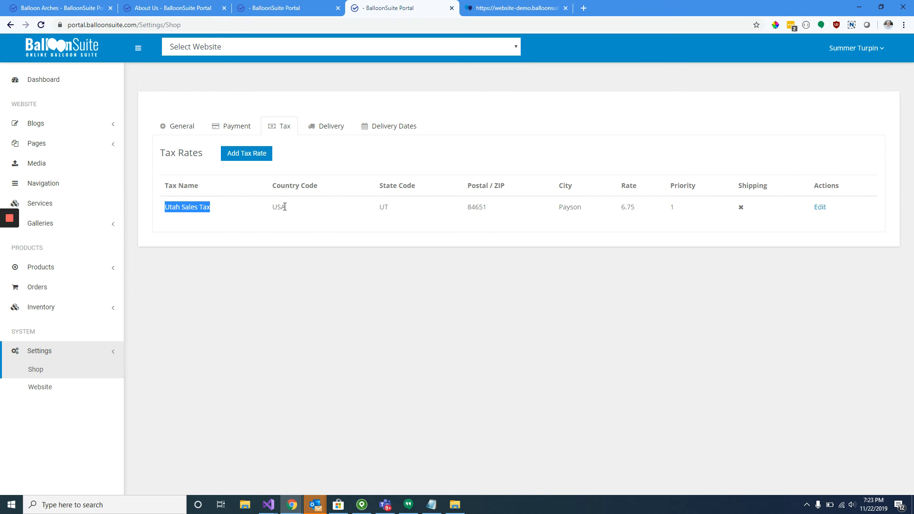
left_click(252, 155)
left_click(371, 123)
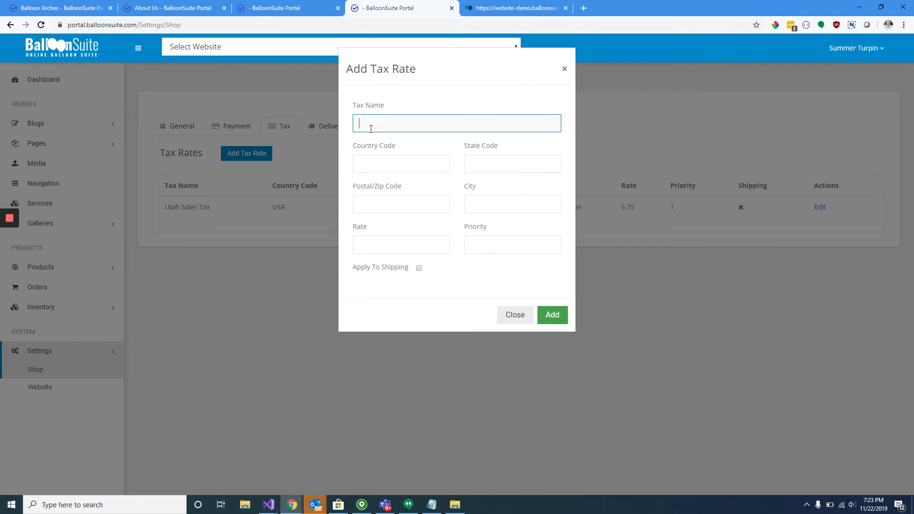
left_click(515, 317)
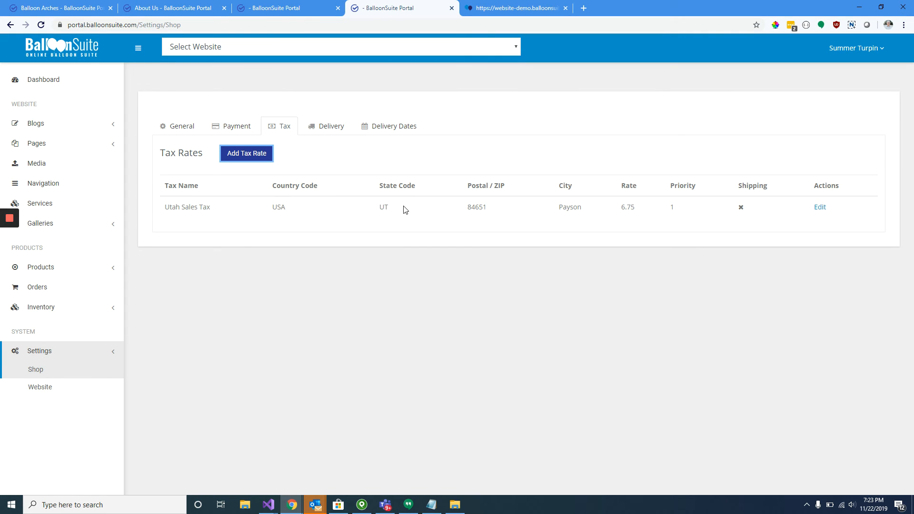
Step: Examine the Utah Sales Tax entry's country, state, postal code, city and rate
left_click_drag(274, 210, 286, 211)
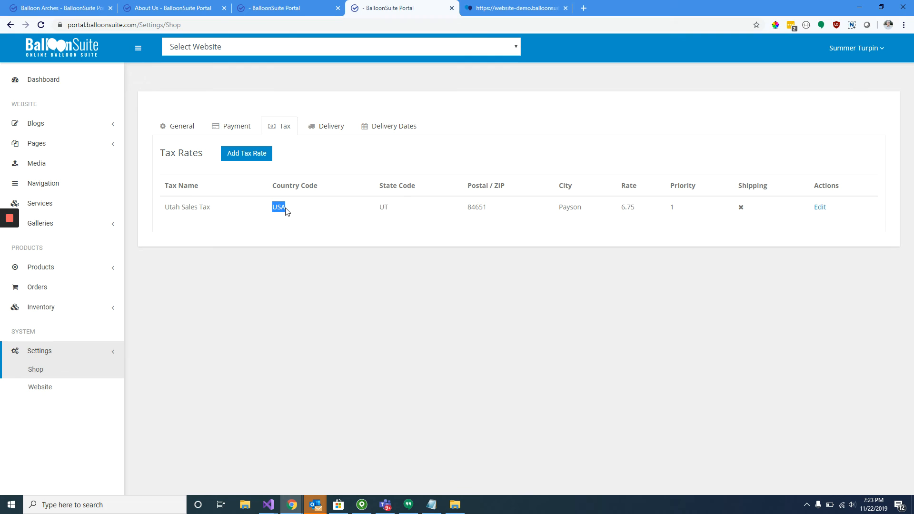
left_click_drag(379, 210, 390, 210)
left_click_drag(279, 207, 384, 207)
left_click_drag(468, 210, 595, 214)
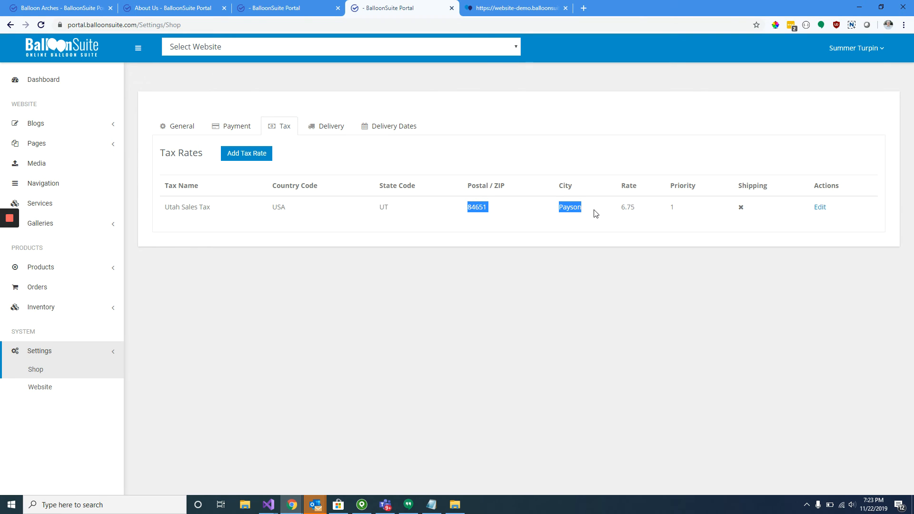
left_click(243, 210)
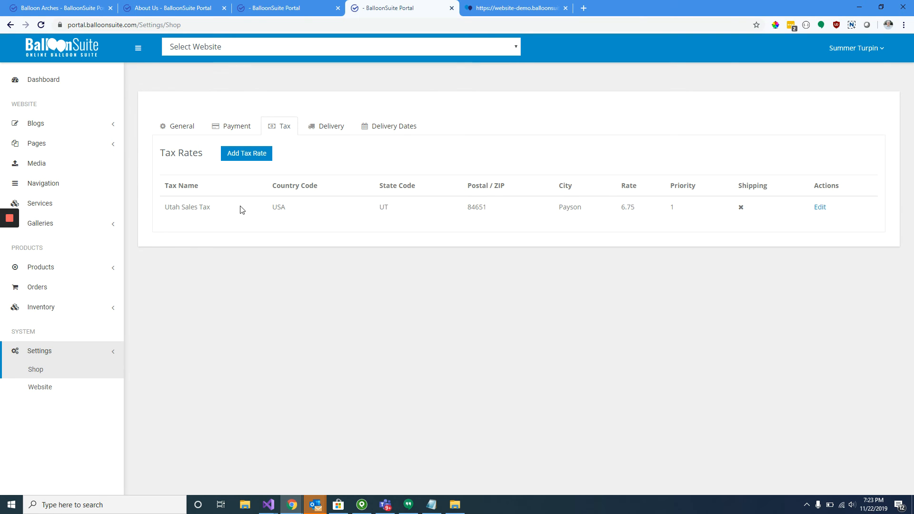
double_click(282, 207)
double_click(386, 208)
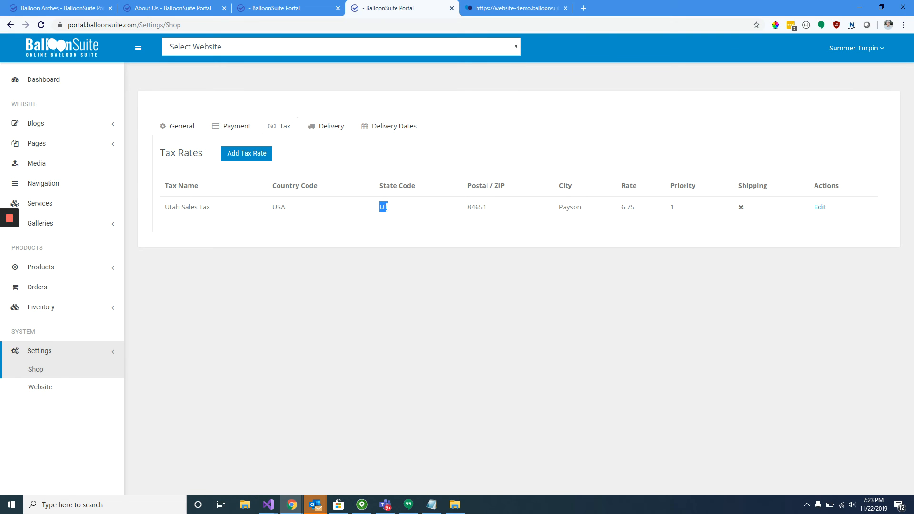
double_click(476, 207)
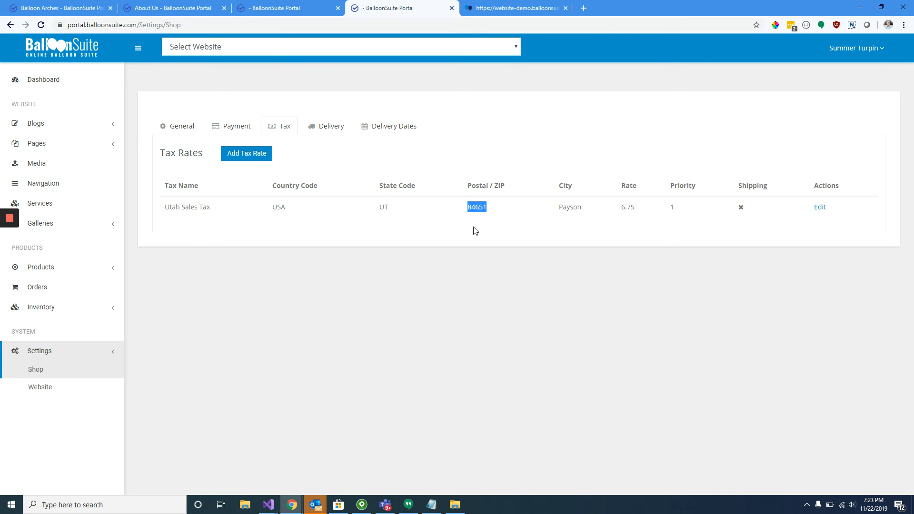
double_click(569, 207)
left_click_drag(585, 210, 275, 209)
left_click_drag(624, 208, 633, 208)
left_click(384, 209)
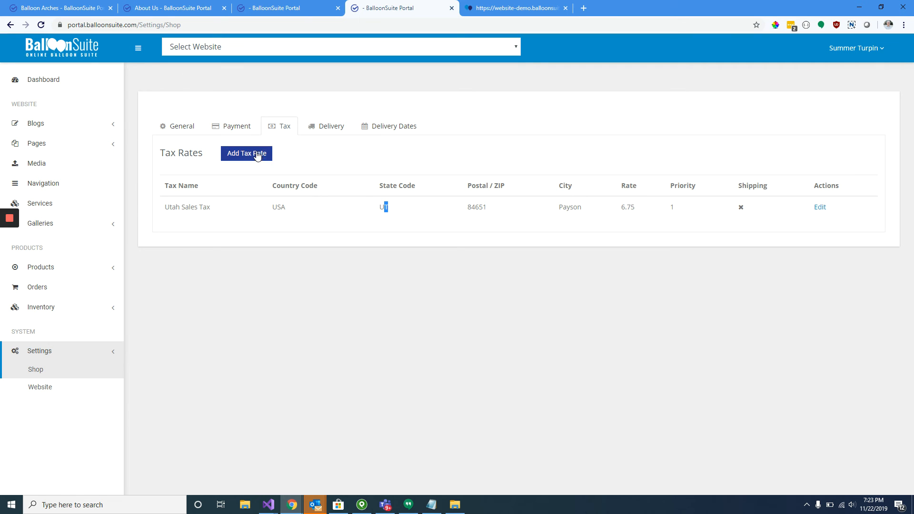
Step: Start a new tax rate named All Of Utah with country code USA and state code UT
left_click(247, 154)
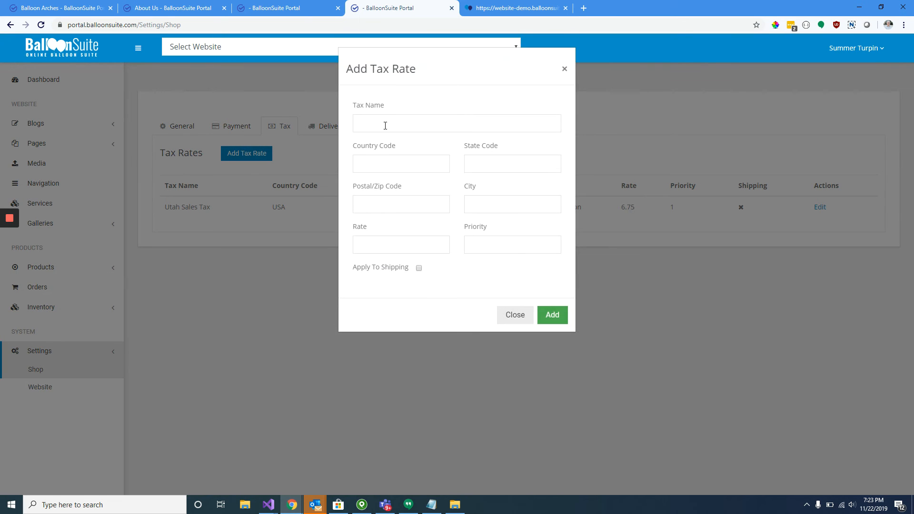
left_click(385, 126)
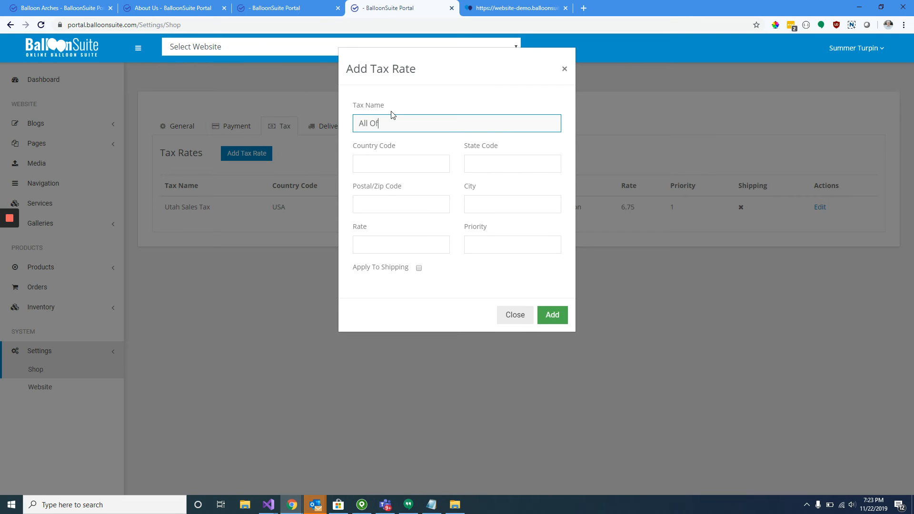
type("All Of Utah")
key("Tab")
type("U")
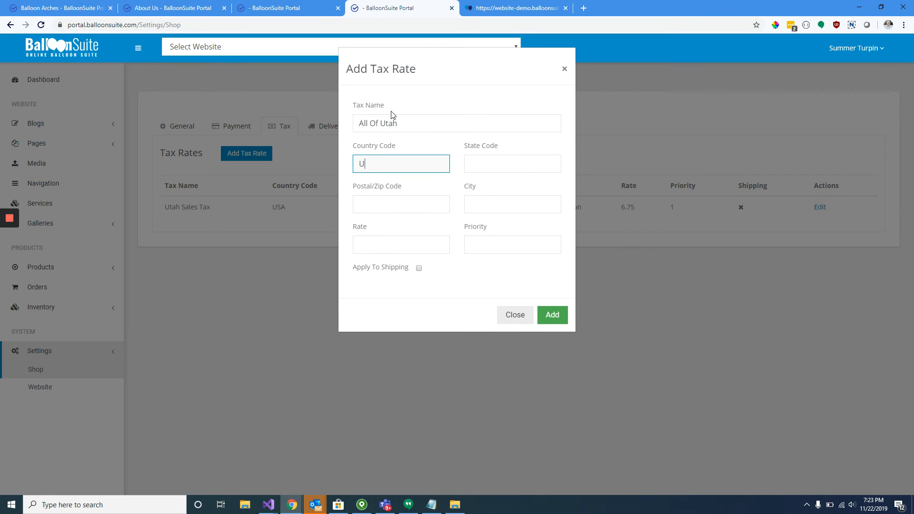
type("T")
key("Tab")
type("UT")
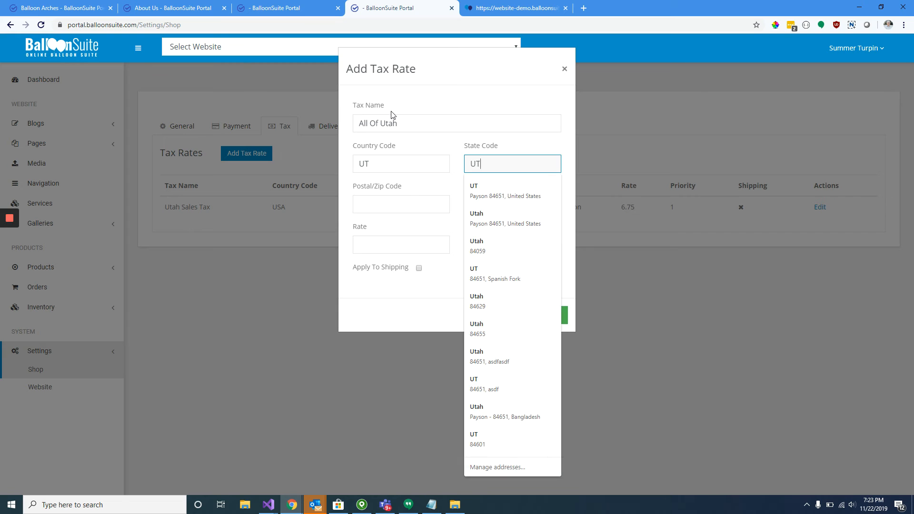
key("Tab")
key("shift+Tab")
key("shift+Tab")
type("US")
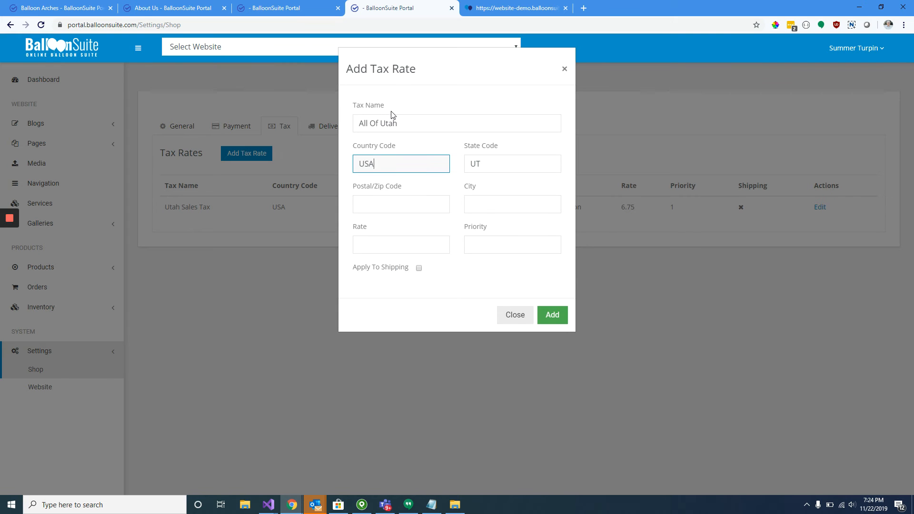
left_click_drag(385, 165, 356, 165)
left_click_drag(483, 163, 469, 161)
left_click(462, 149)
double_click(376, 164)
left_click(552, 315)
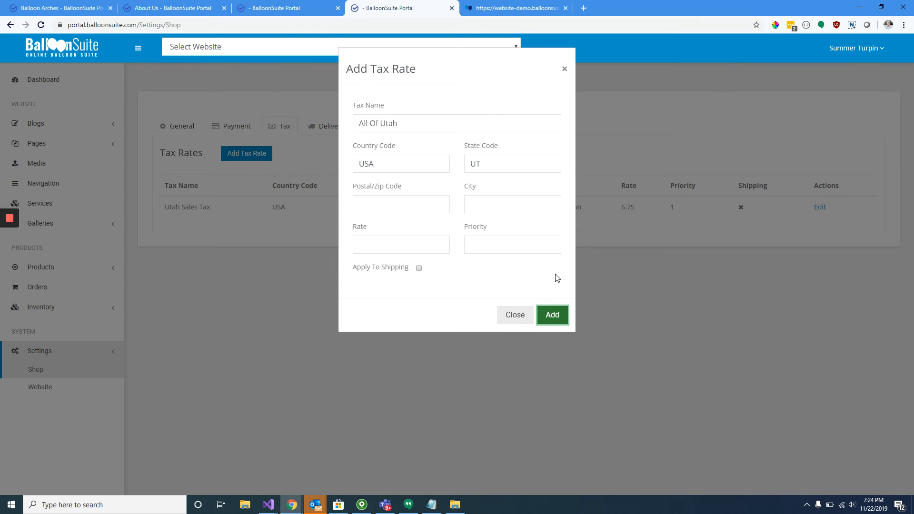
Step: Set the new rate's postal code and city to *, its rate to 3.36 and priority to 1, and add it
left_click(416, 206)
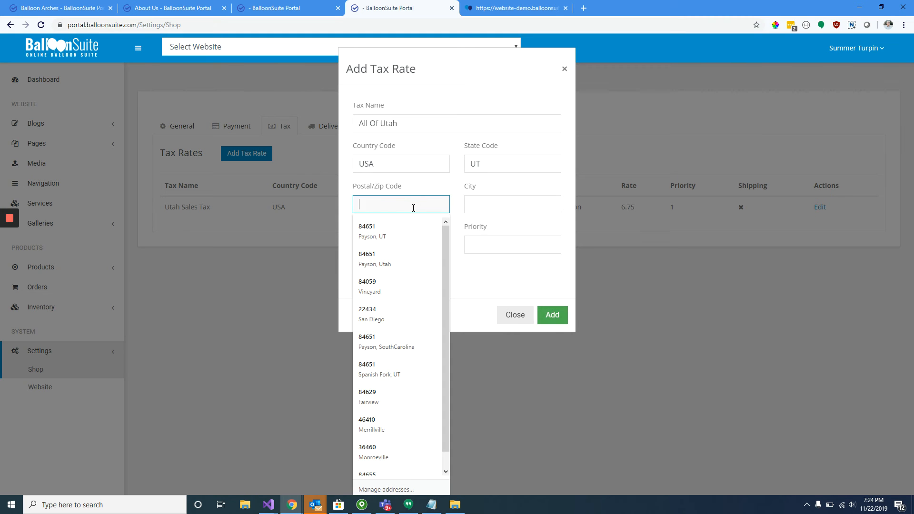
type("*")
left_click(472, 210)
type("*")
left_click(434, 244)
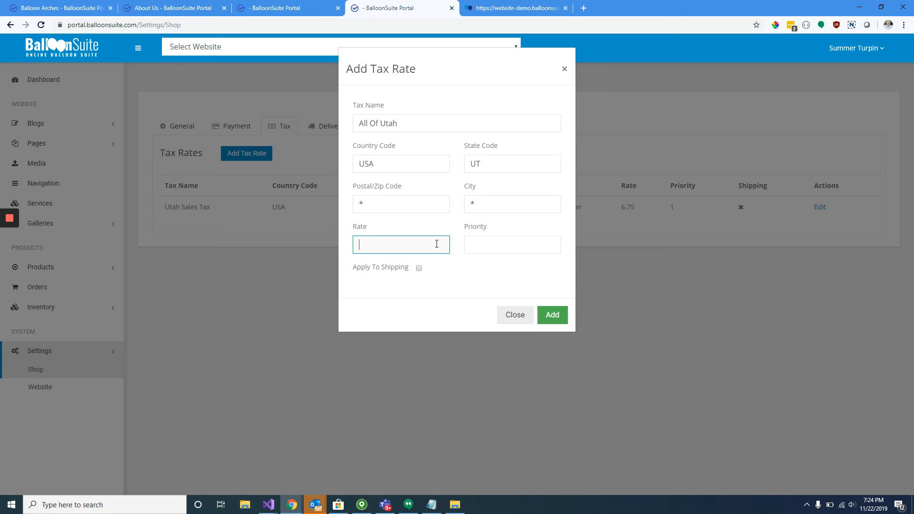
type("*")
left_click(484, 248)
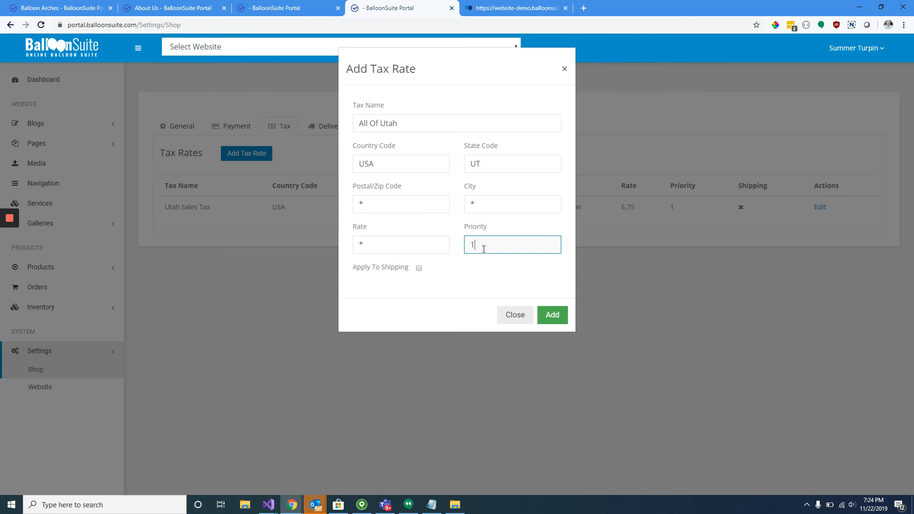
double_click(396, 249)
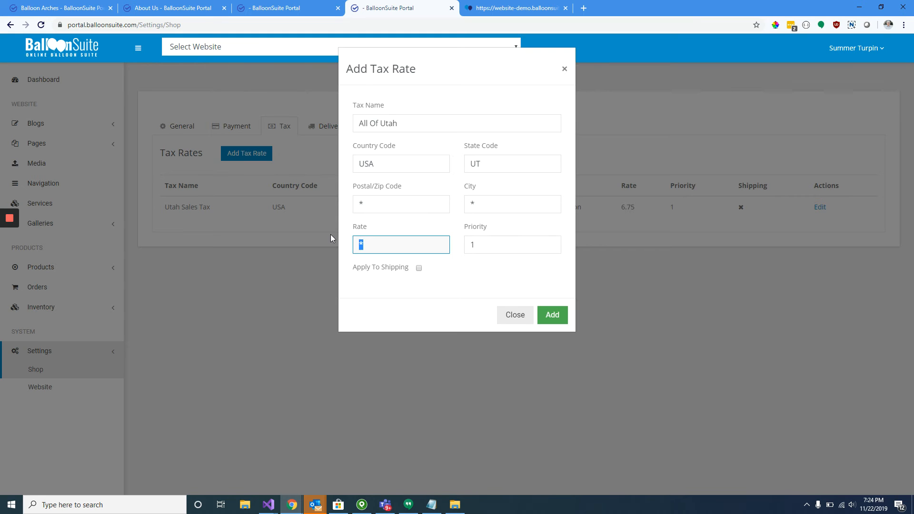
type("3.36")
left_click(552, 316)
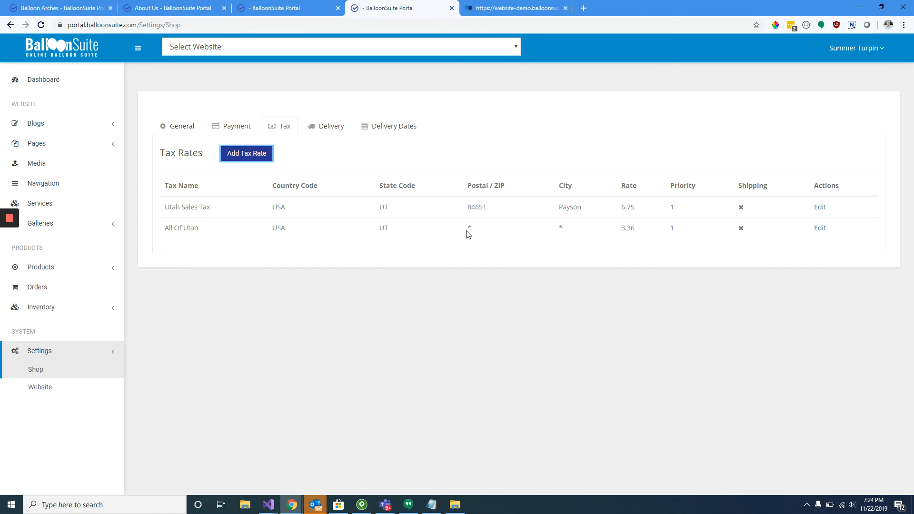
Step: Compare the All Of Utah and Utah Sales Tax entries by postal code, city, rate and priority
left_click_drag(467, 231, 477, 231)
left_click(559, 230)
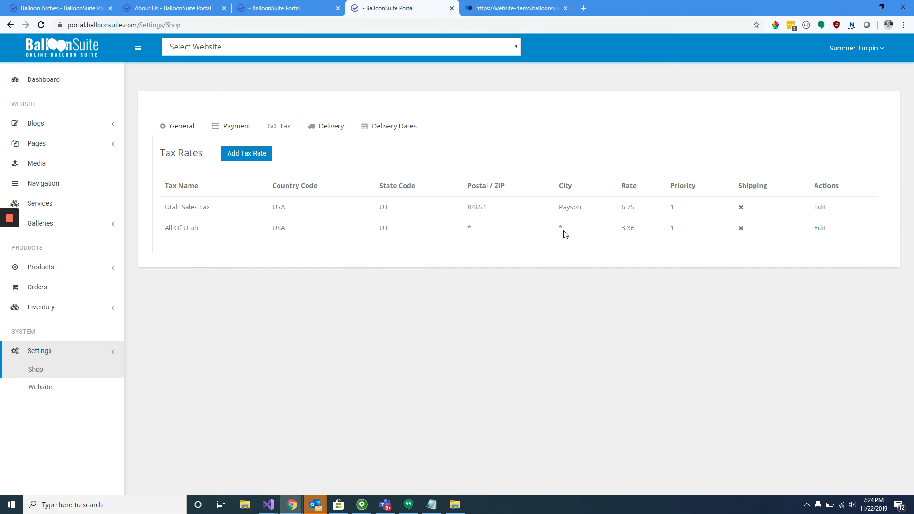
left_click_drag(564, 232, 558, 232)
left_click_drag(475, 229, 469, 230)
left_click(278, 228)
left_click_drag(585, 213, 551, 216)
left_click_drag(271, 210, 631, 210)
left_click_drag(272, 232, 651, 233)
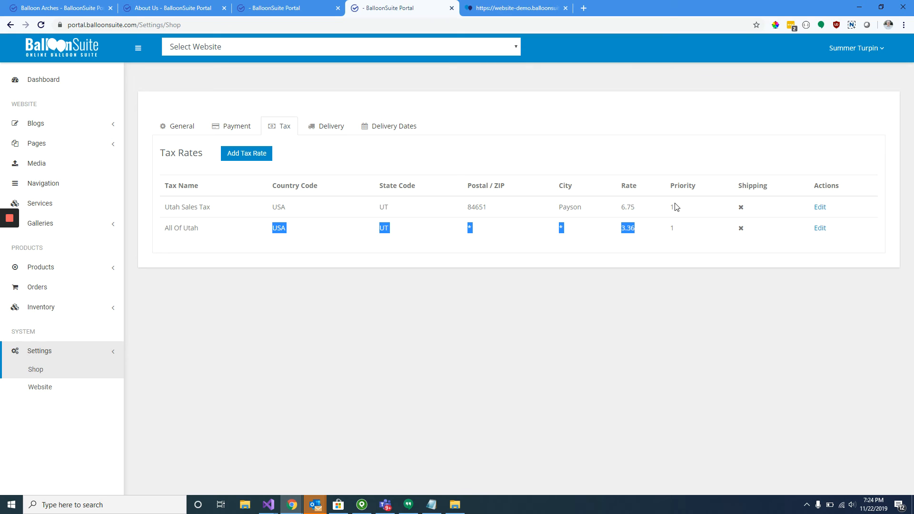
left_click_drag(681, 208, 547, 212)
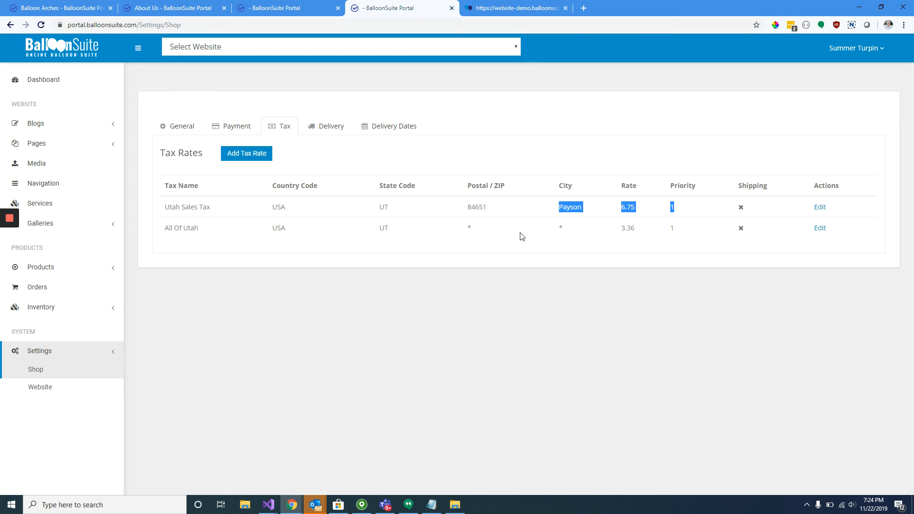
left_click_drag(682, 233, 394, 233)
left_click_drag(340, 209, 688, 208)
Step: View Utah Sales Tax's Apply To Shipping option and the blank tax rate form, closing both without saving
left_click(820, 207)
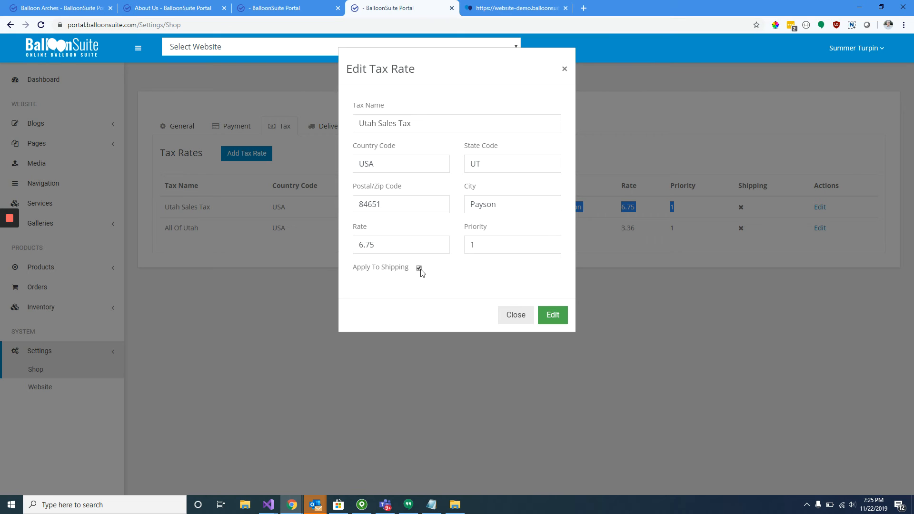
left_click(515, 314)
left_click(235, 157)
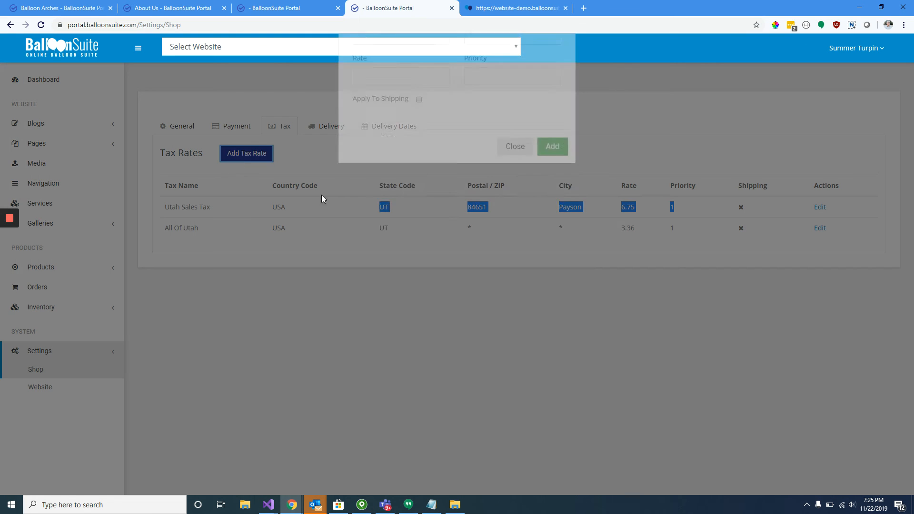
left_click(518, 312)
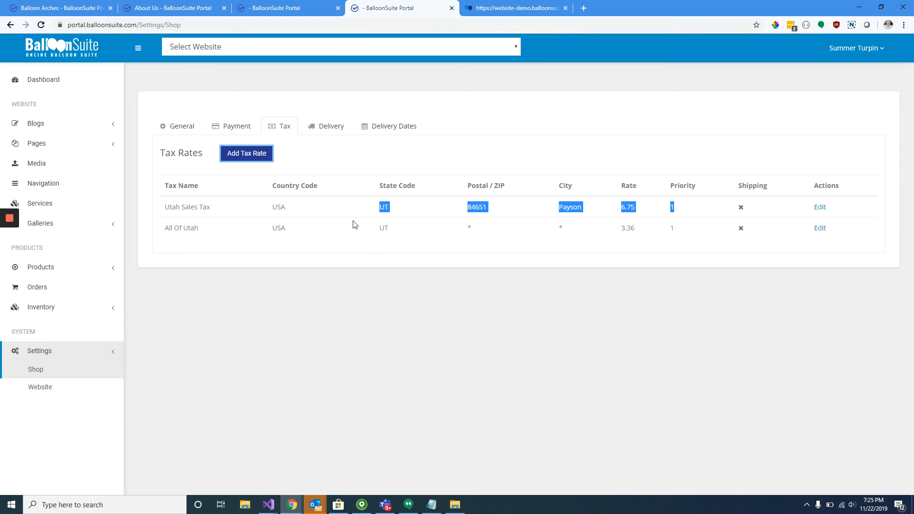
Step: Open the shop's delivery areas and review the area names and Area One's zip codes
left_click(333, 129)
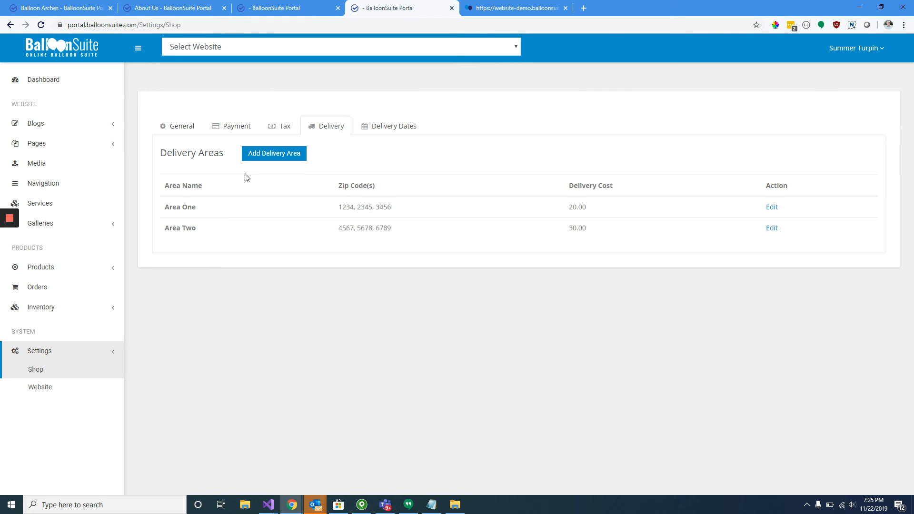
left_click_drag(210, 190, 172, 190)
left_click_drag(338, 211, 495, 212)
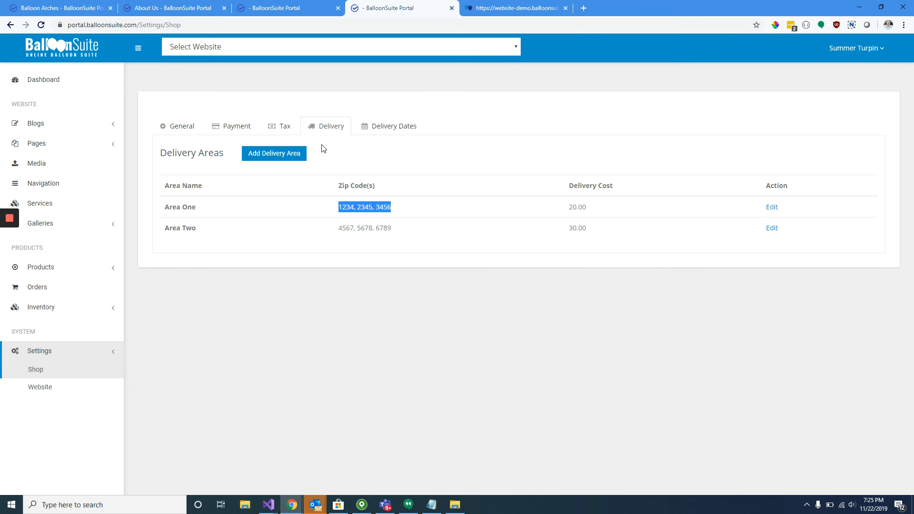
Step: Add a delivery area named Nasme with zip codes 84651, 45688, 44565 and 12455 and a delivery fee of 20.00
left_click(287, 153)
left_click(380, 122)
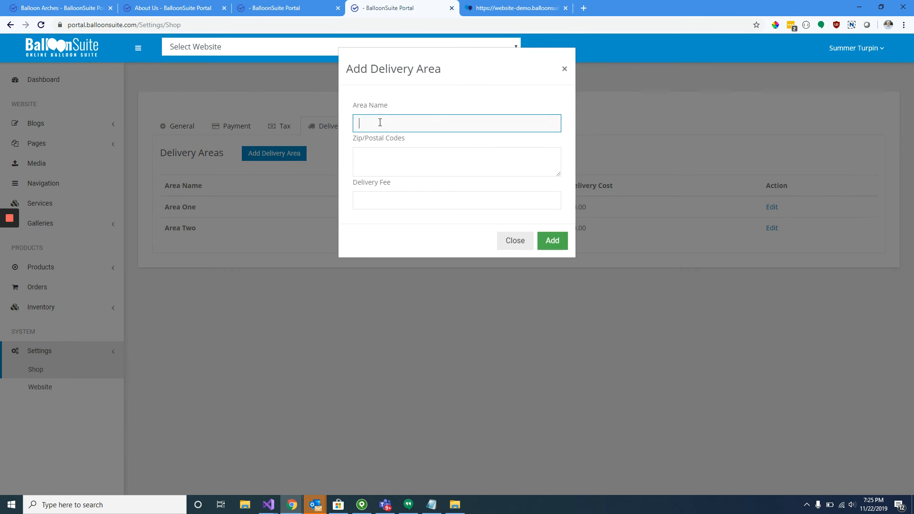
type("Nasme")
key("Tab")
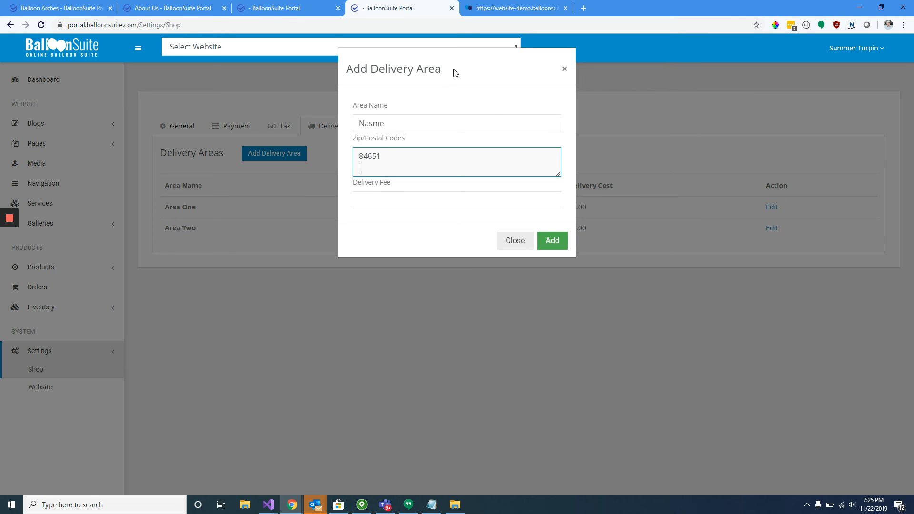
type("84651 4568")
type("8")
type("56")
key("Return")
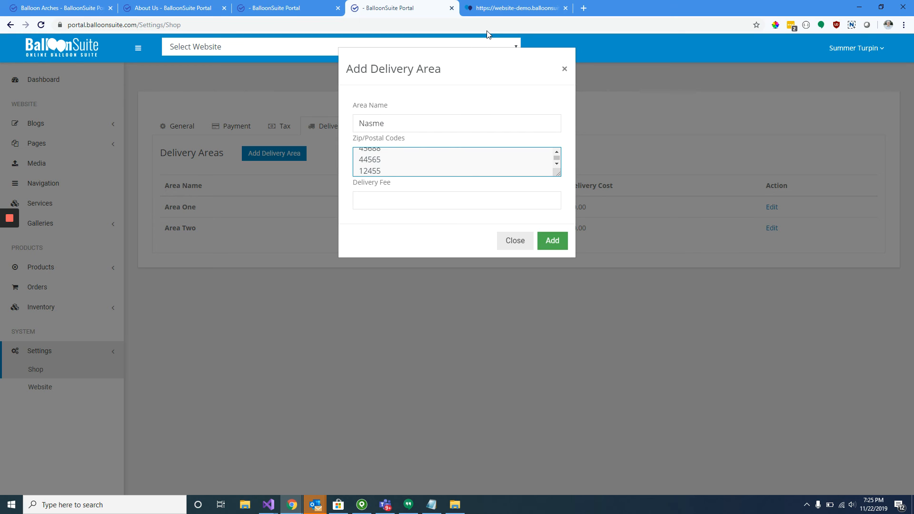
left_click(409, 202)
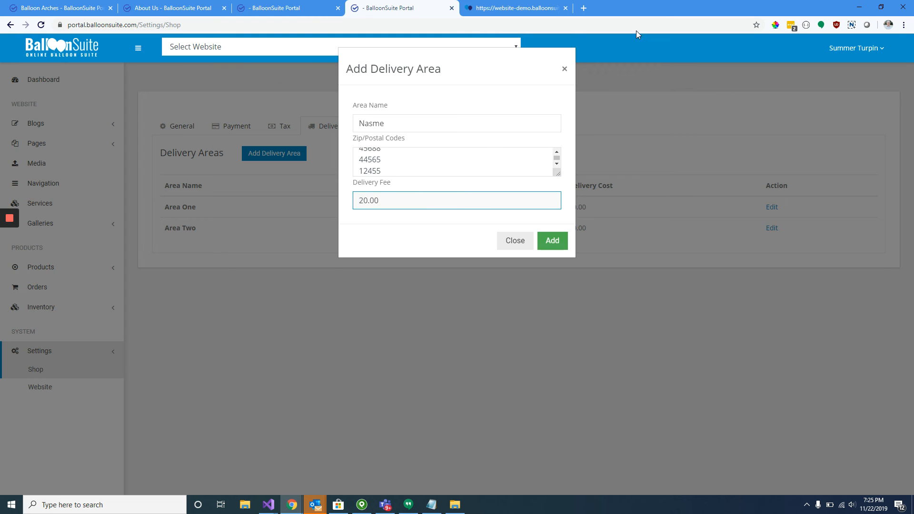
left_click(552, 241)
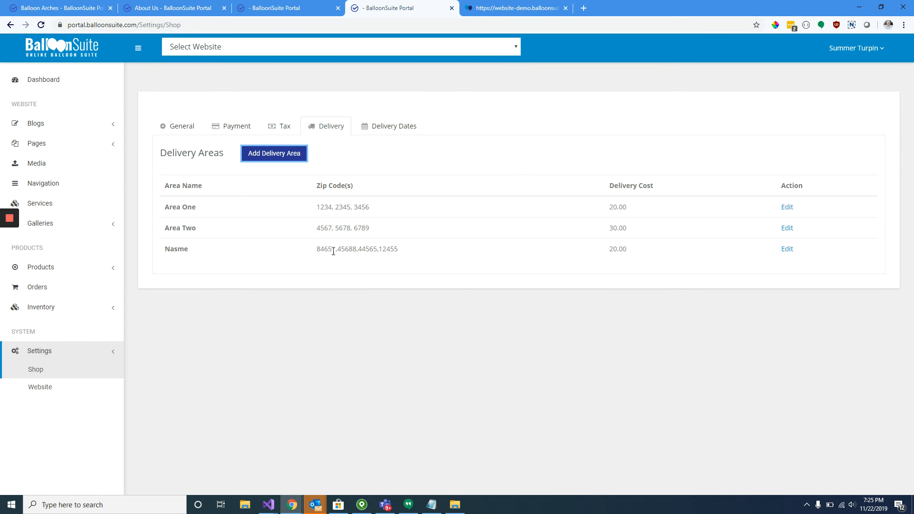
Step: Examine the Nasme delivery area's name, zip codes and delivery cost
left_click_drag(312, 255, 158, 247)
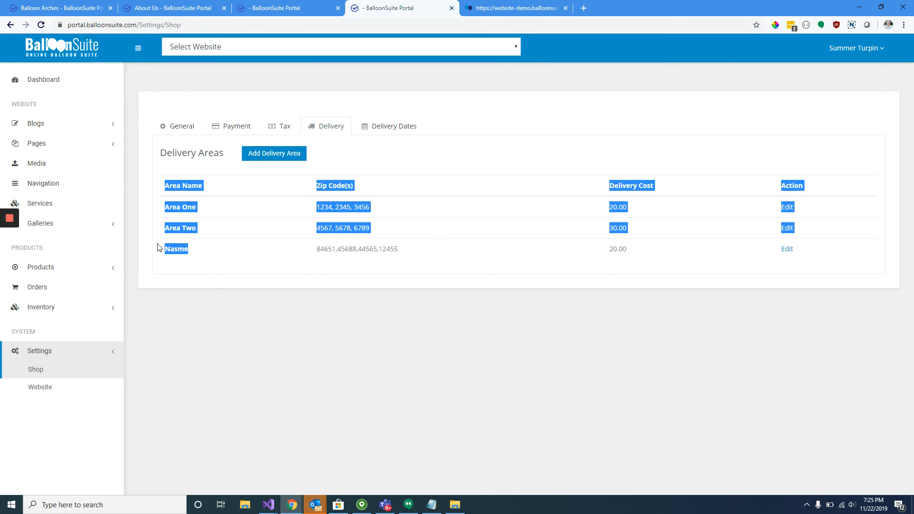
left_click(194, 257)
left_click_drag(324, 248, 439, 247)
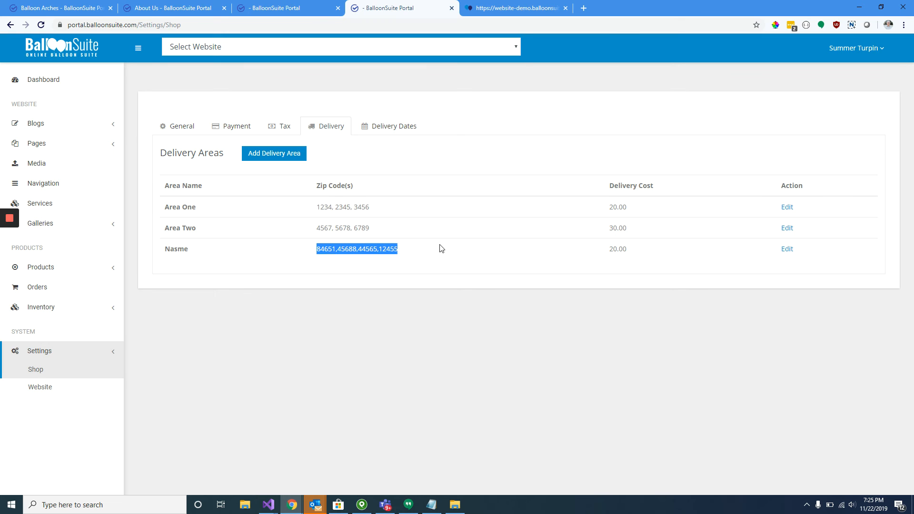
left_click(346, 251)
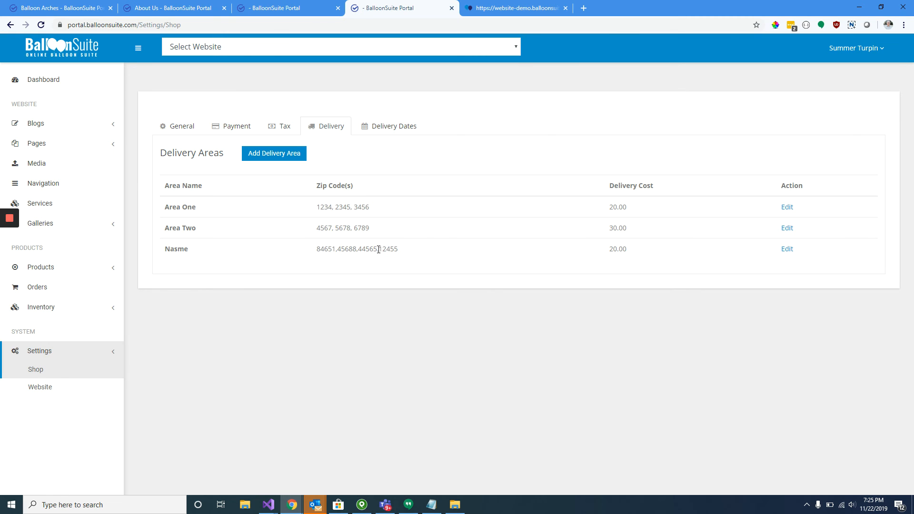
double_click(623, 248)
Step: Try to add zip code 84651 to the Area Two delivery area, and close the update form
left_click(787, 229)
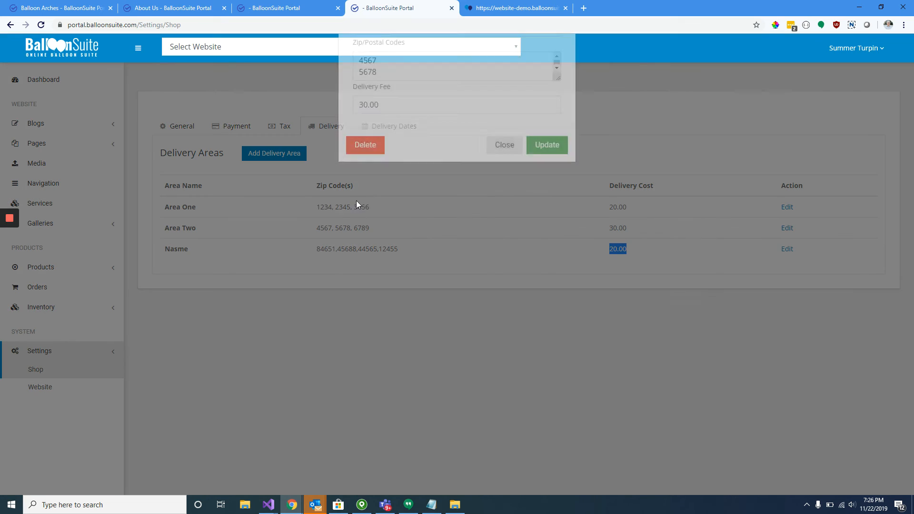
left_click(400, 172)
key("Return")
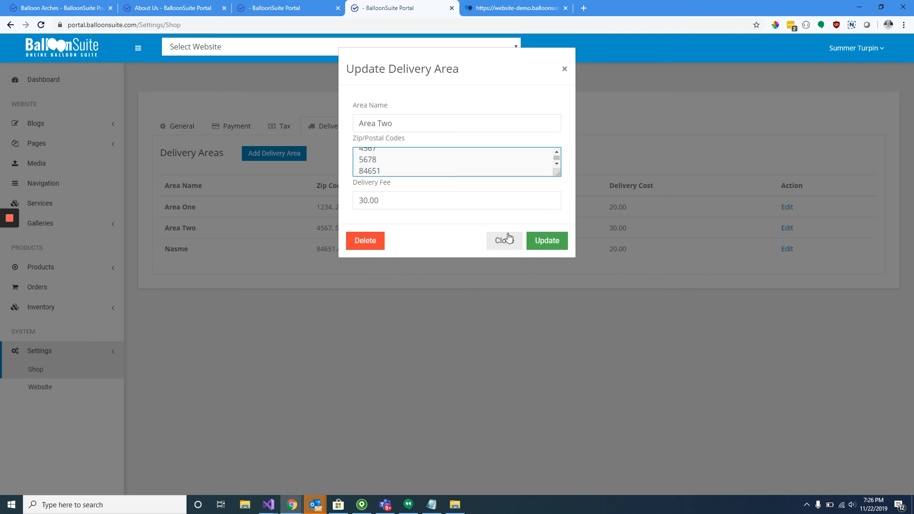
left_click(538, 239)
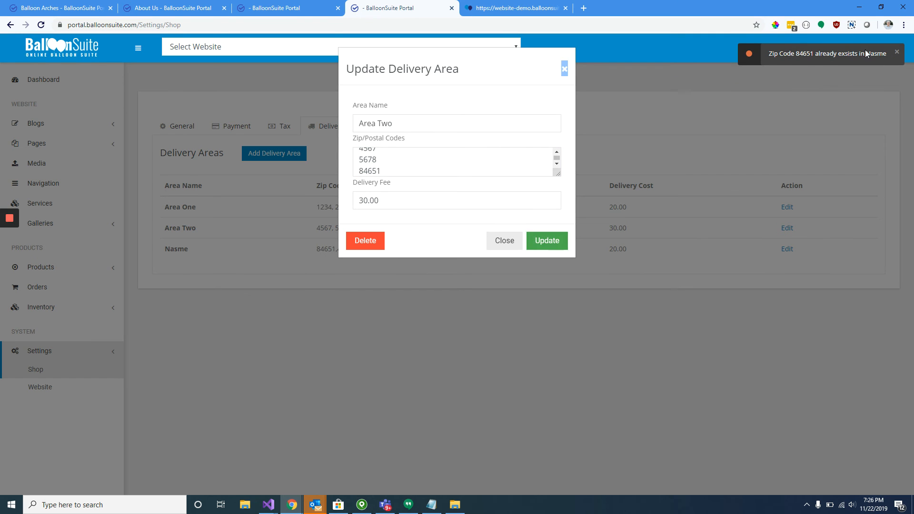
left_click(565, 69)
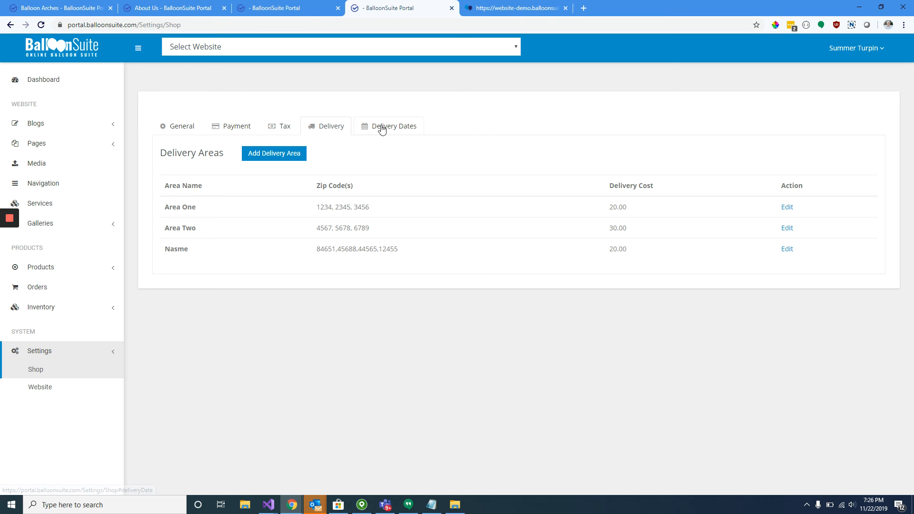
Step: Turn Deliveries off in the general shop settings and open the delivery date settings
left_click(193, 126)
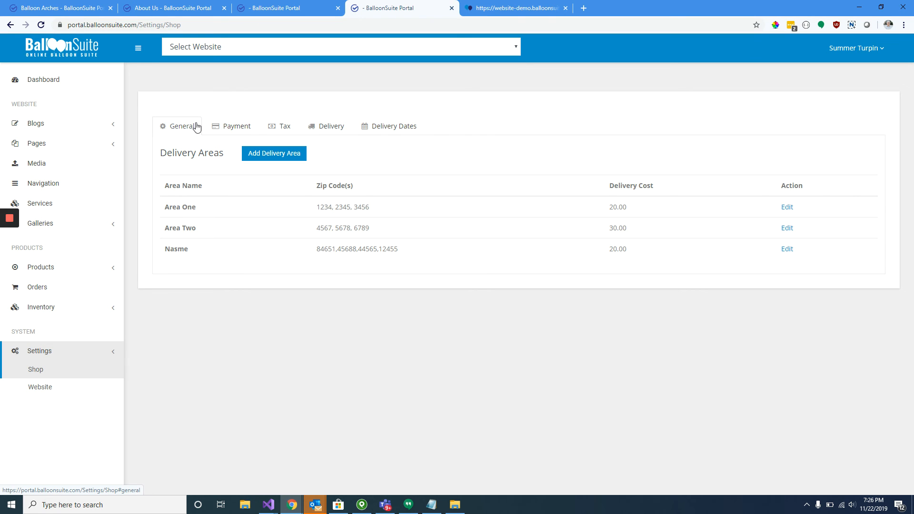
left_click(290, 218)
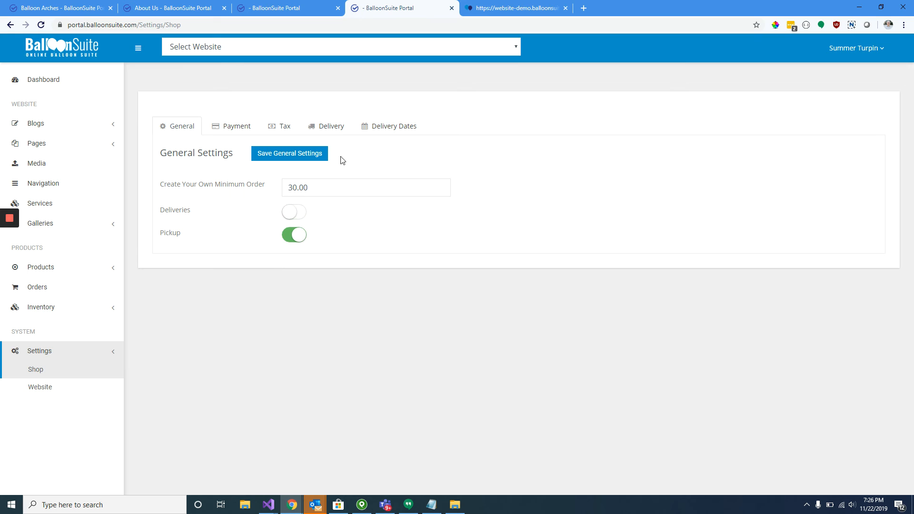
left_click(388, 126)
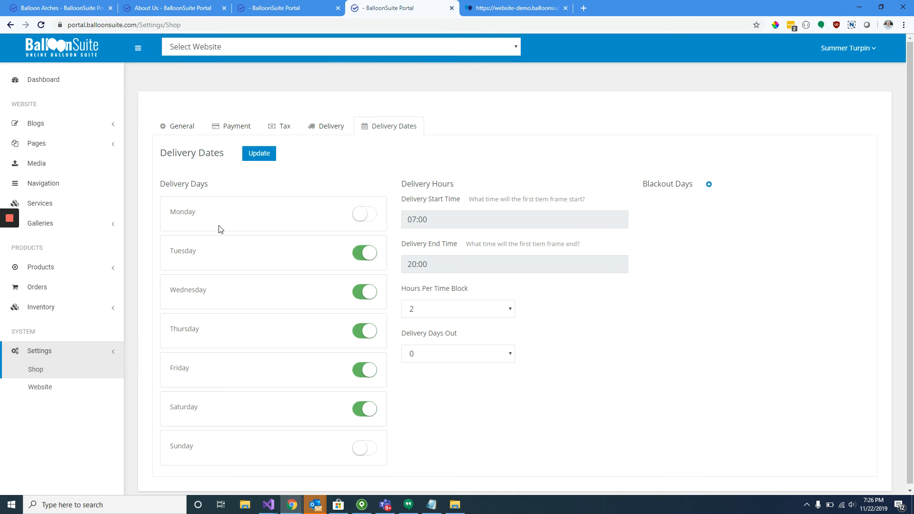
scroll(248, 252, "down", 1)
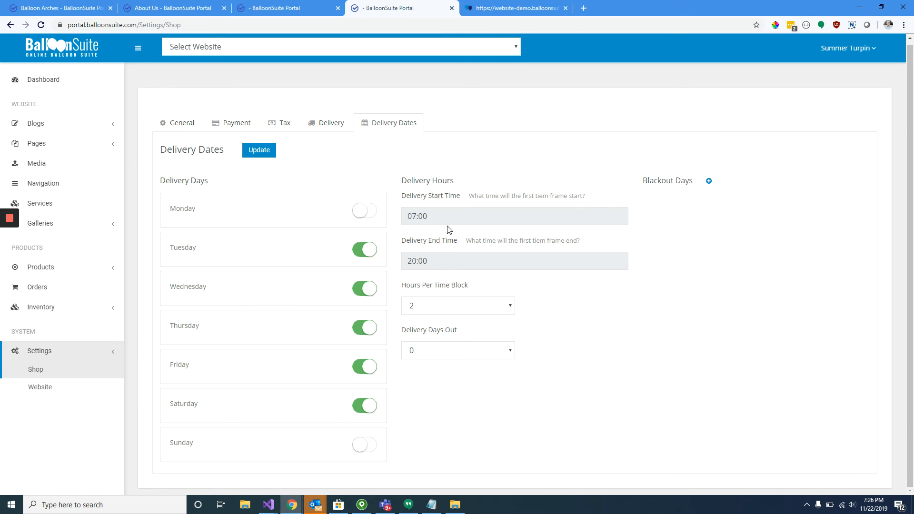
Step: Examine the choices for hours per time block and delivery days out in the delivery date settings
left_click(466, 316)
left_click(467, 318)
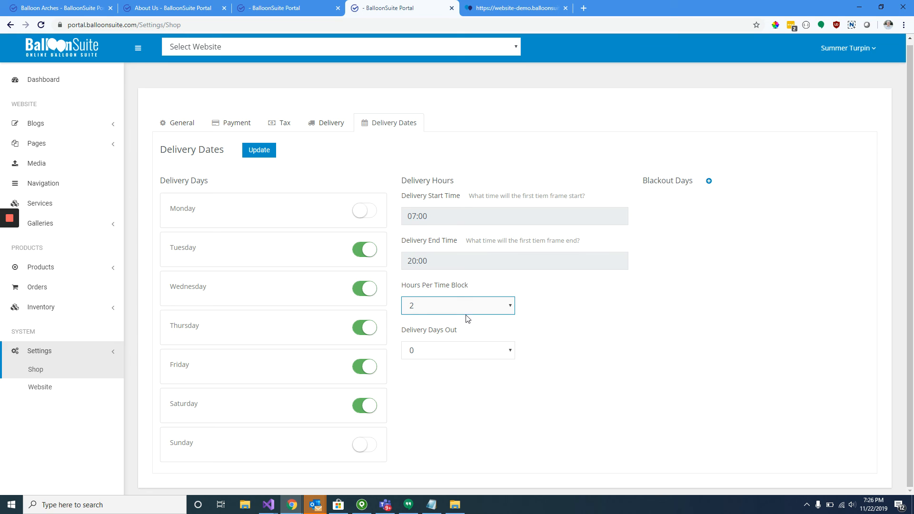
left_click(478, 355)
left_click(478, 355)
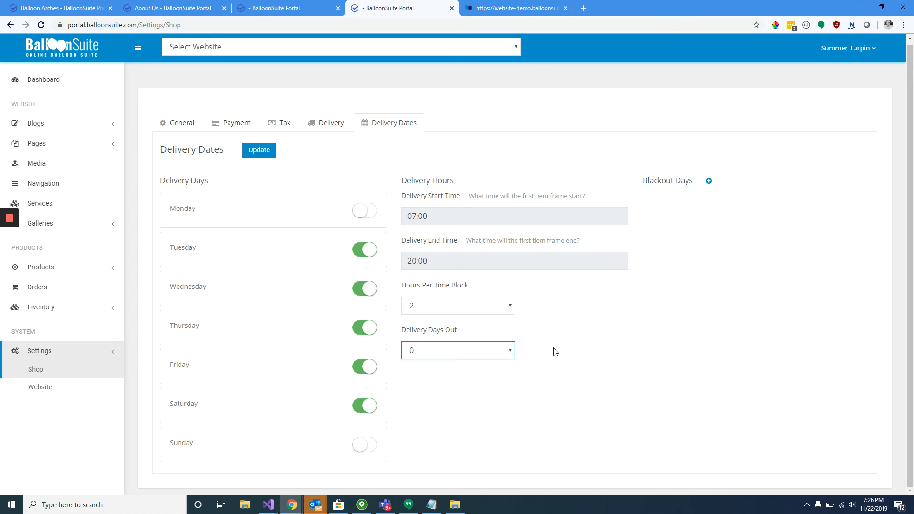
left_click(448, 352)
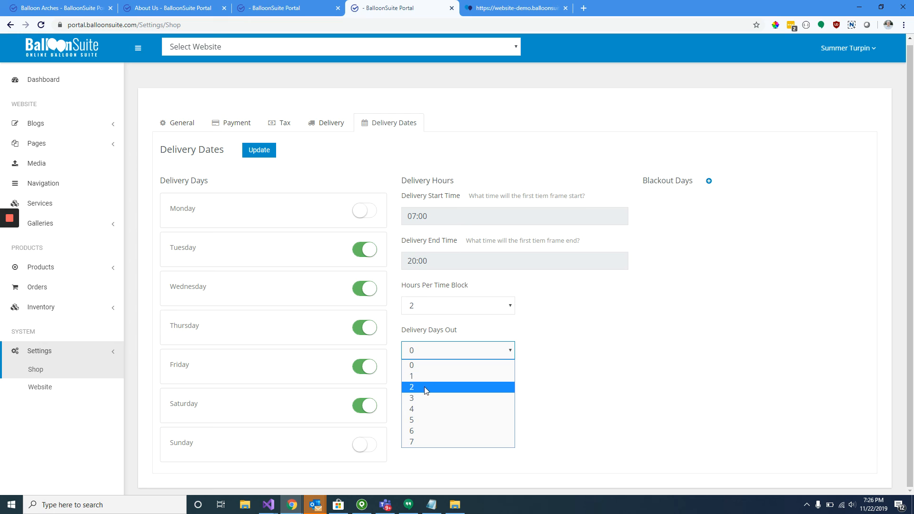
left_click(591, 395)
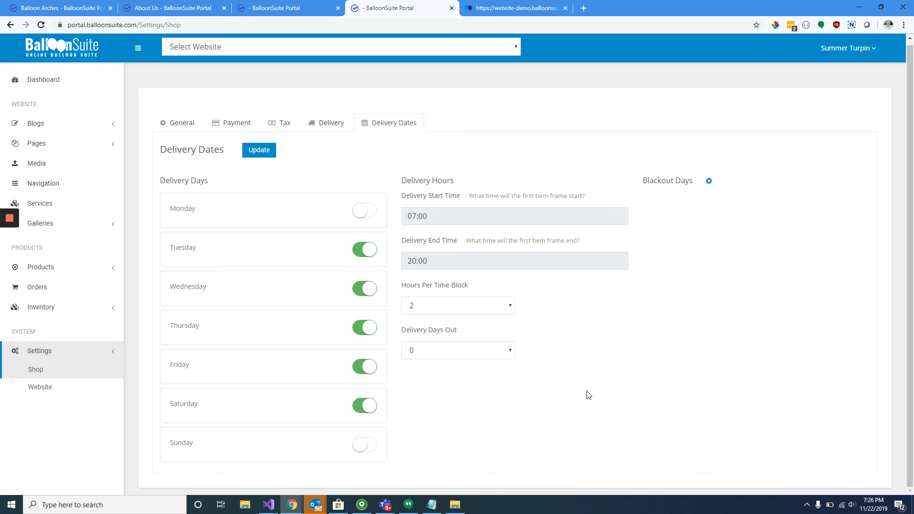
left_click(491, 351)
left_click(524, 356)
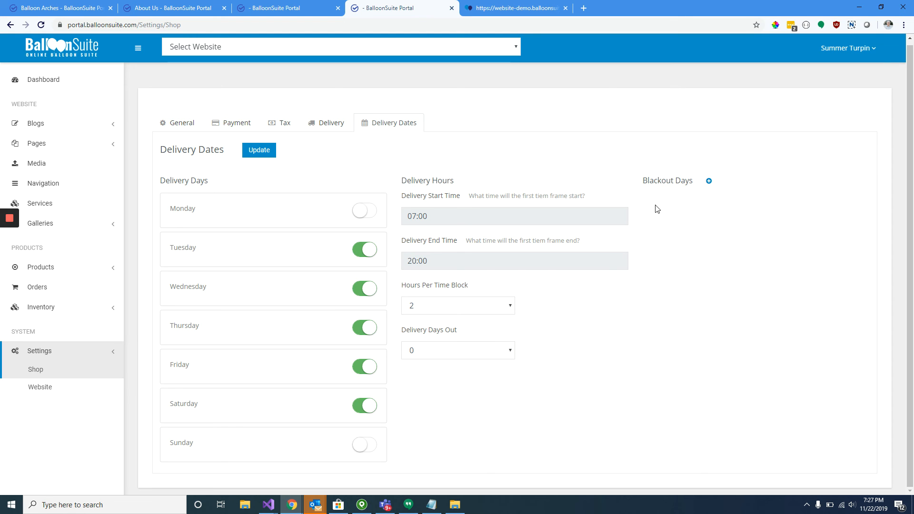
Step: Add December 25, 2019 as a blackout day for deliveries
left_click(709, 181)
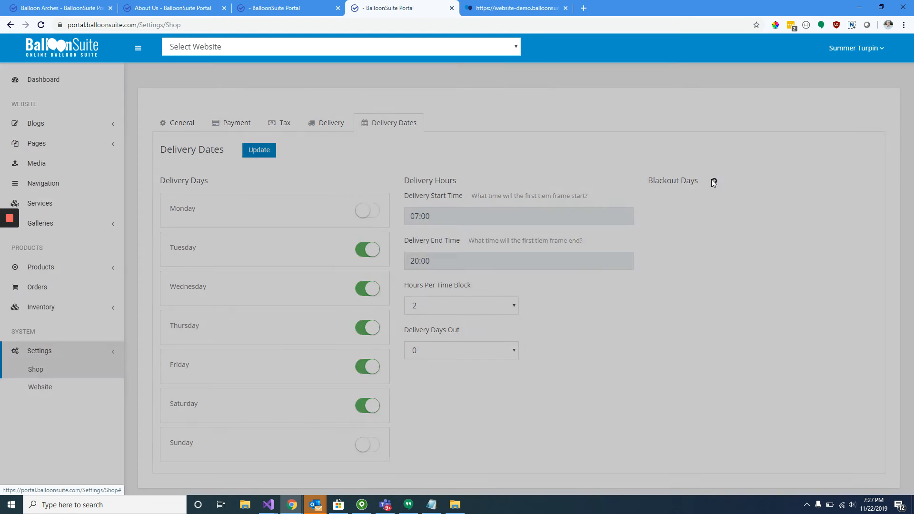
left_click(437, 124)
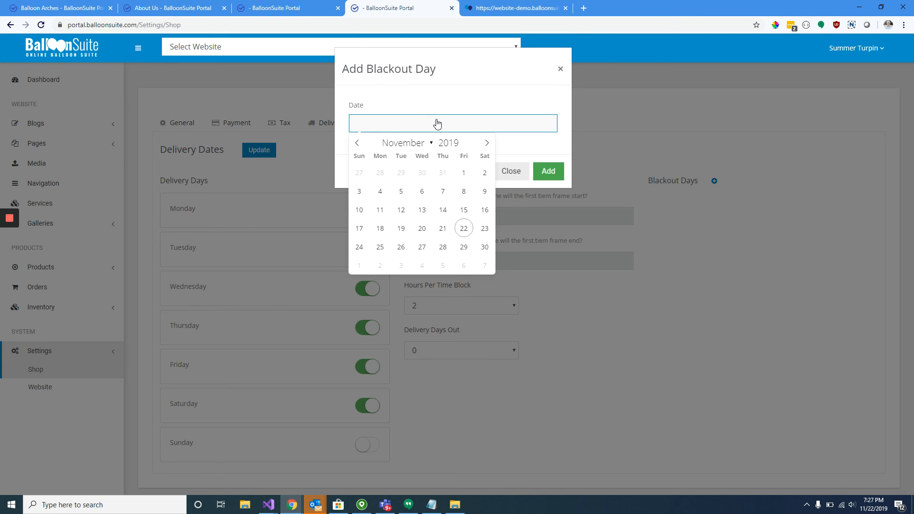
left_click(487, 143)
left_click(422, 228)
left_click(548, 171)
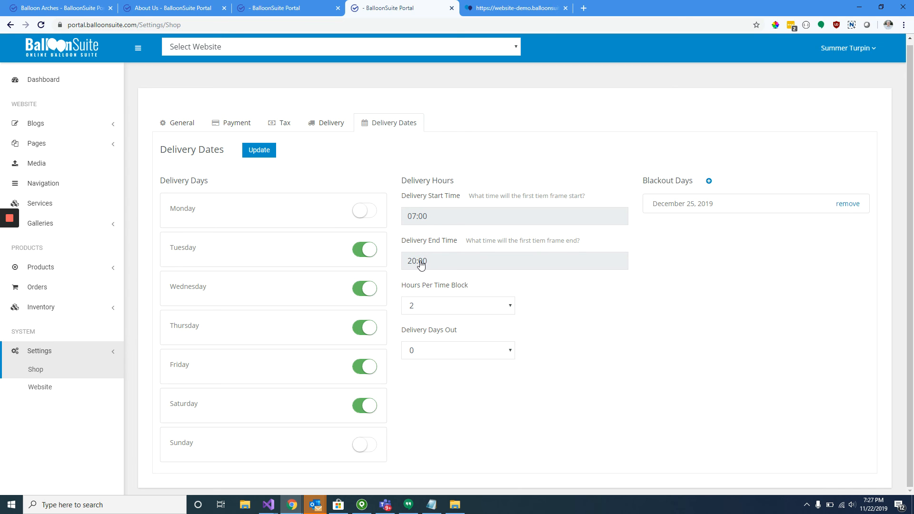
Step: Set the delivery end time to 15:00
left_click(448, 266)
left_click(446, 281)
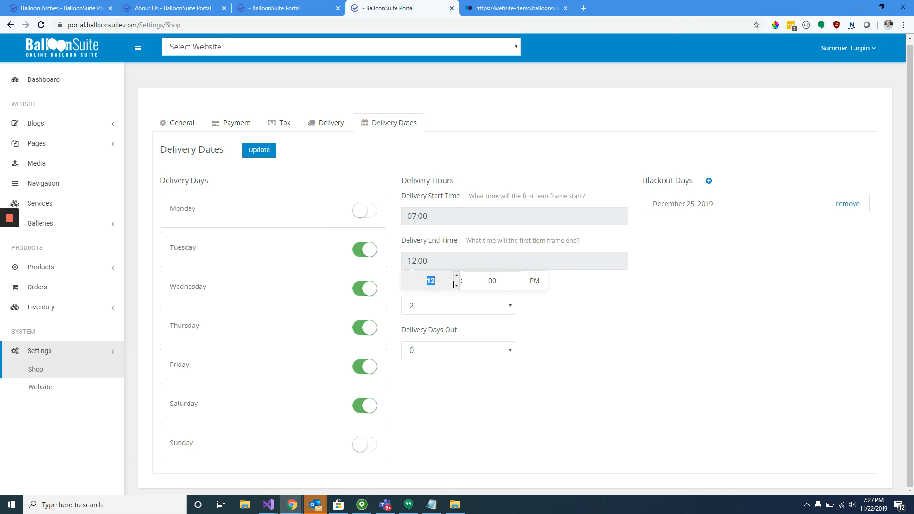
left_click(457, 286)
left_click(456, 276)
left_click(457, 277)
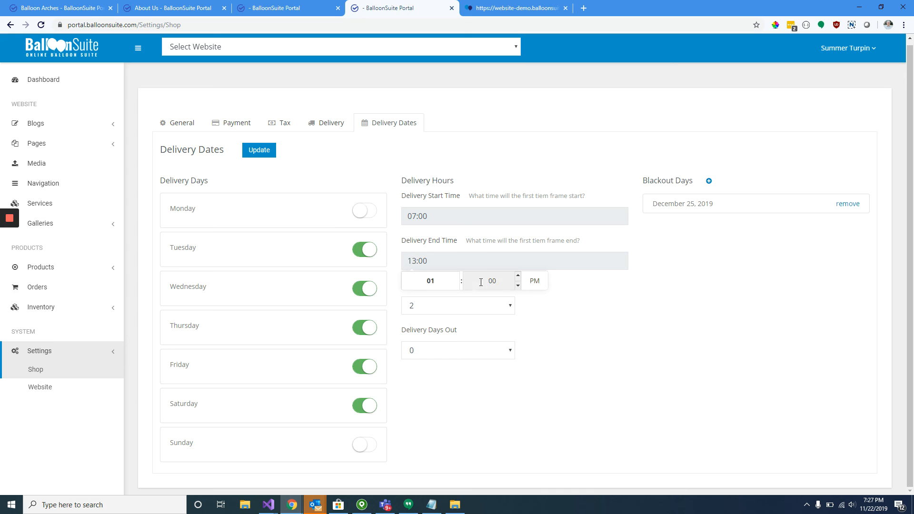
left_click(456, 276)
left_click(456, 276)
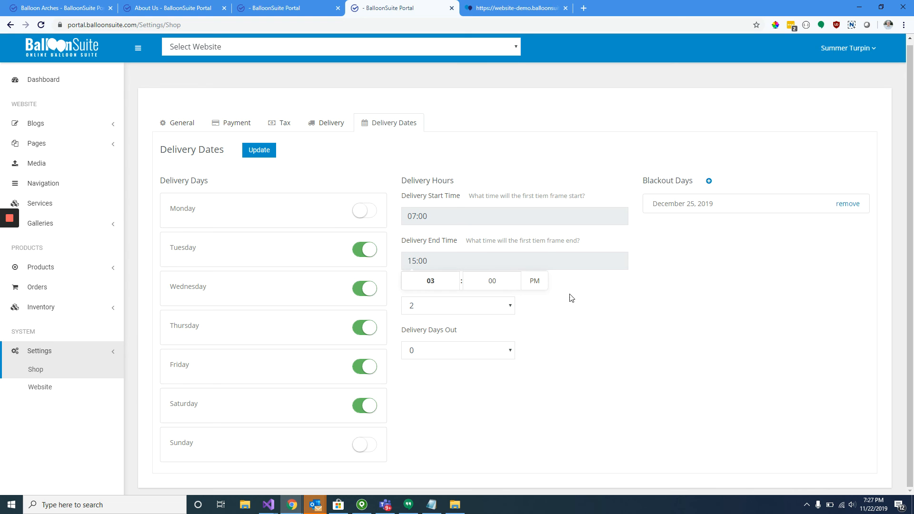
left_click(589, 305)
left_click(444, 260)
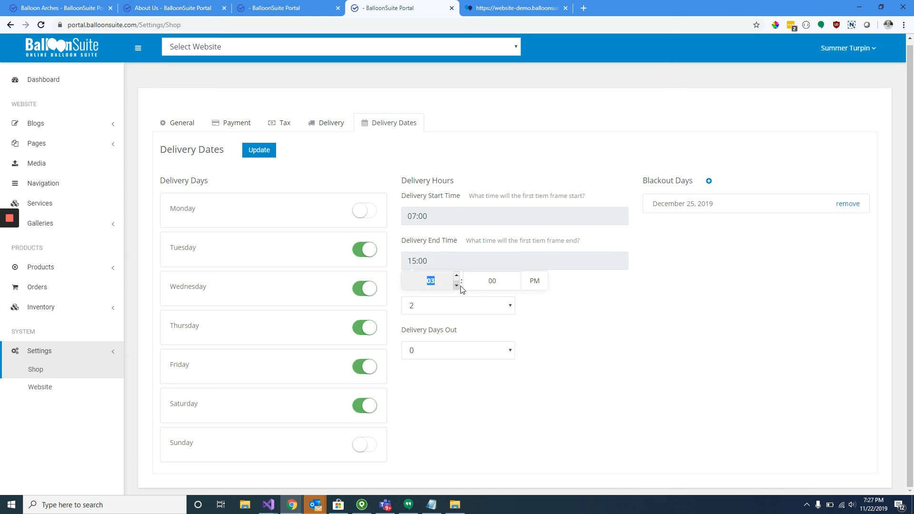
left_click(575, 308)
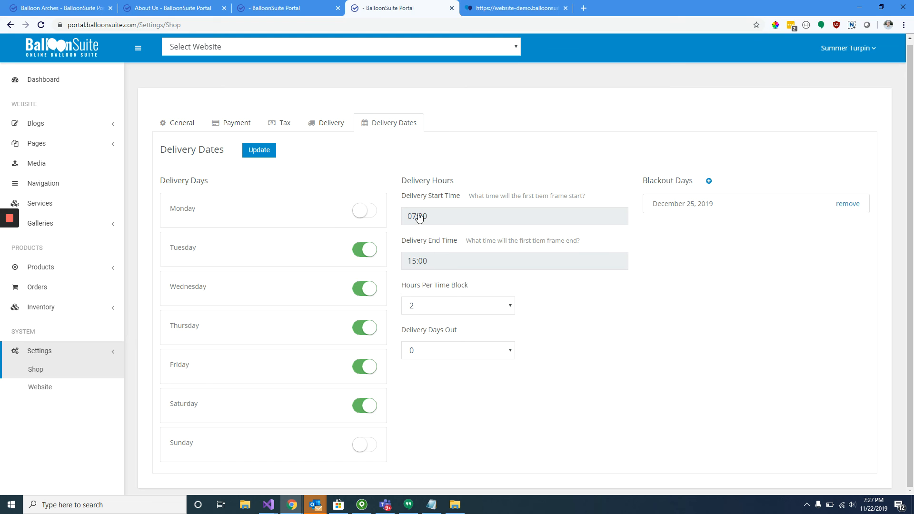
left_click(421, 259)
left_click(550, 324)
Step: Switch to the demo website, open the shopping cart and proceed to checkout
left_click(486, 8)
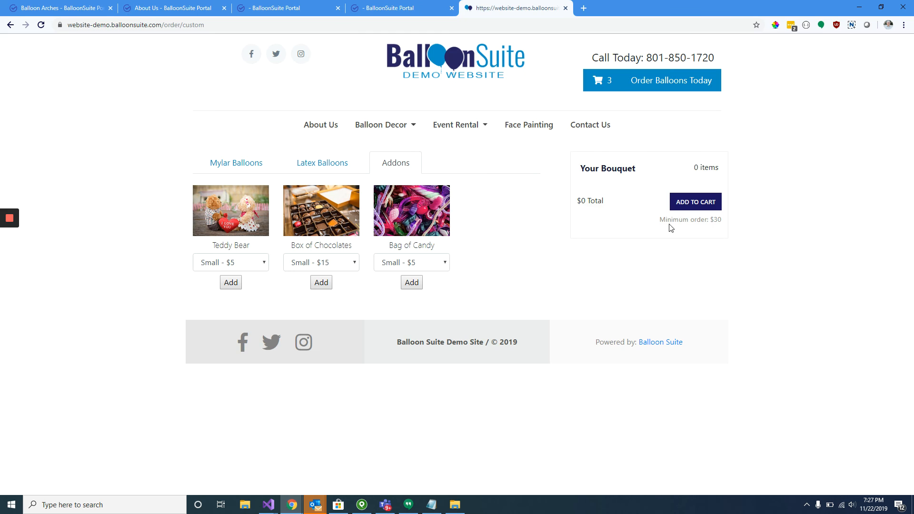
left_click(682, 83)
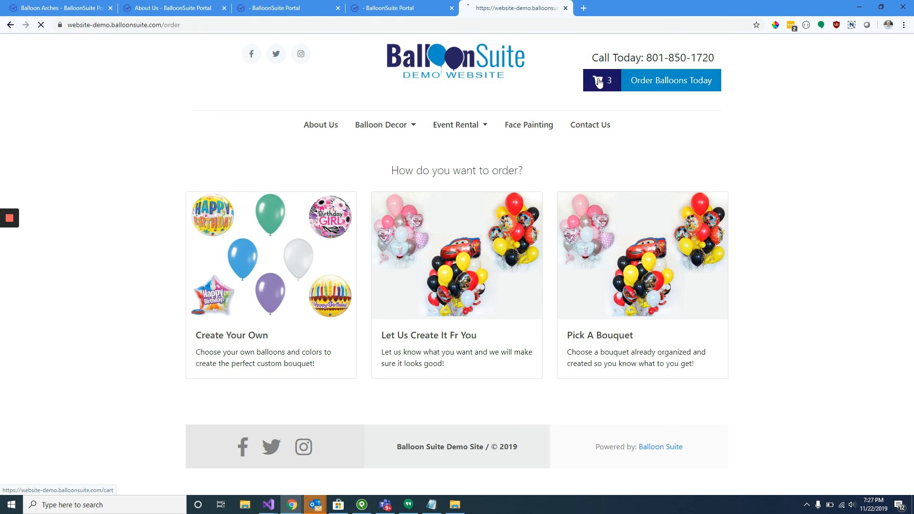
left_click(600, 82)
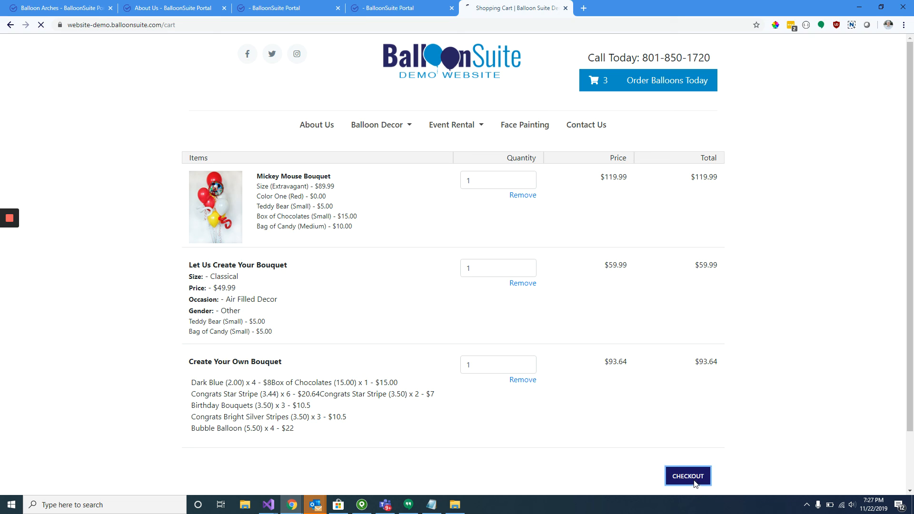
left_click(693, 476)
Step: Choose Delivery for the order, with the date 2019-11-28 and the time slot 11:00 AM - 01:00 PM
left_click(284, 219)
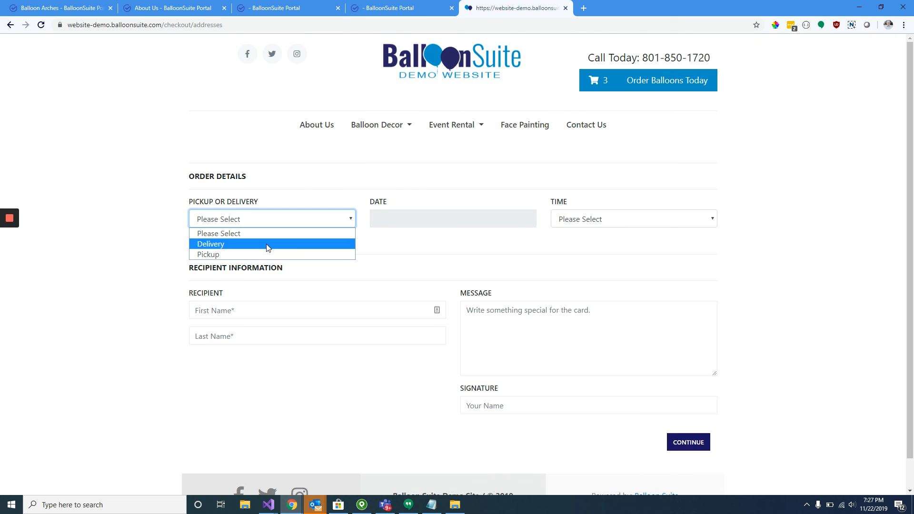
left_click(268, 245)
left_click(405, 227)
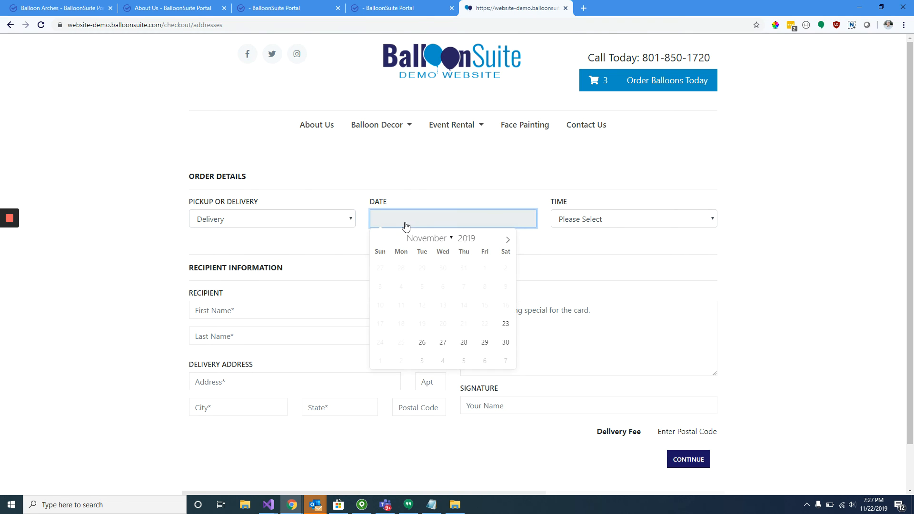
left_click(464, 342)
left_click(593, 219)
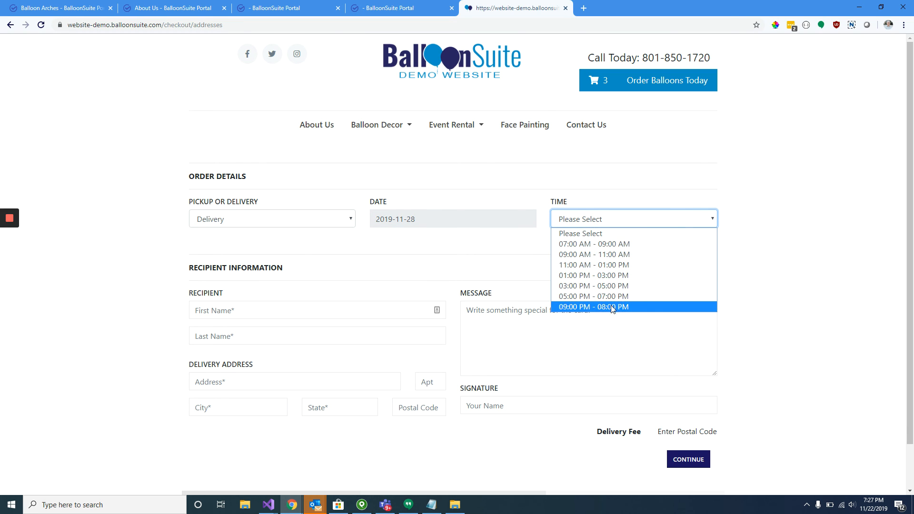
left_click(604, 265)
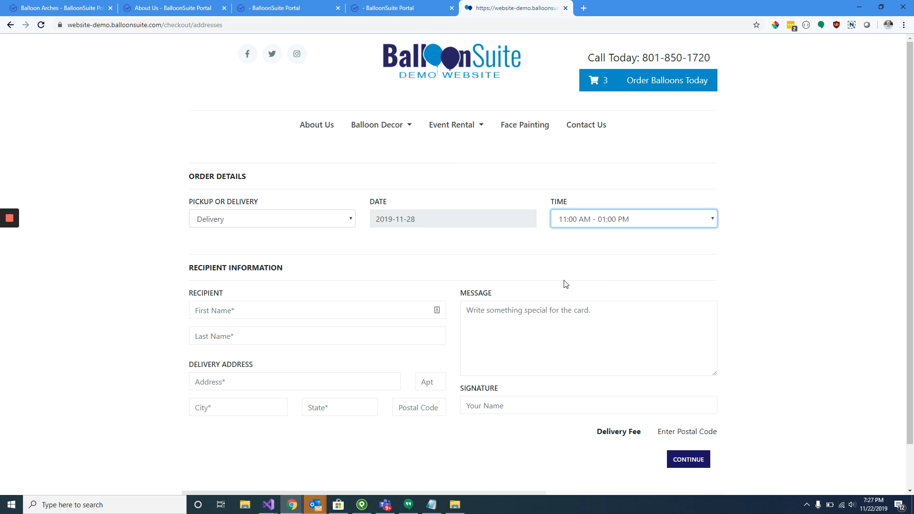
left_click(573, 224)
left_click(574, 244)
left_click(576, 223)
left_click(573, 265)
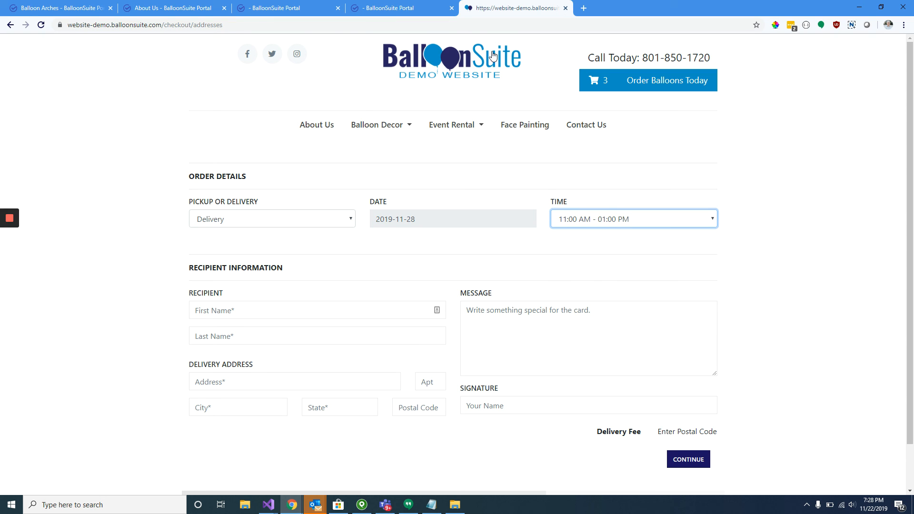
Step: Return to the portal's website settings and examine the company name, website URL, social media URLs and company phone number
left_click(382, 8)
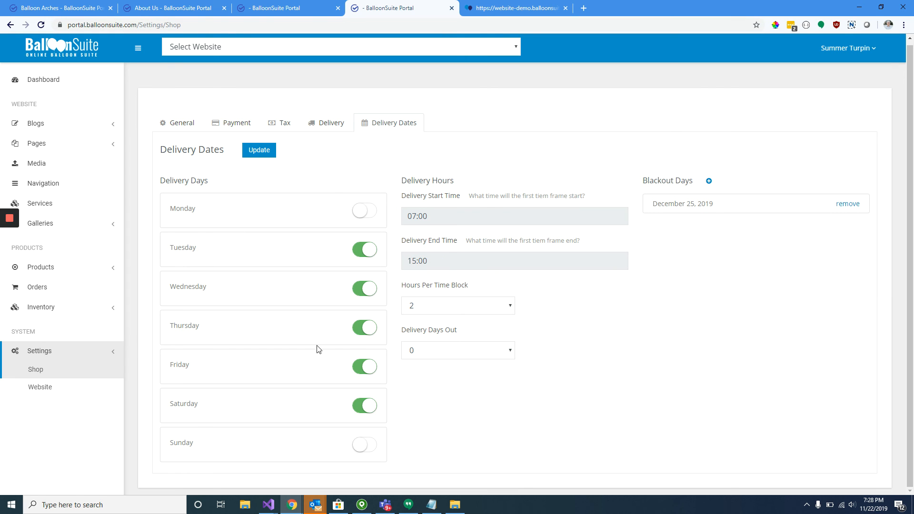
left_click(41, 389)
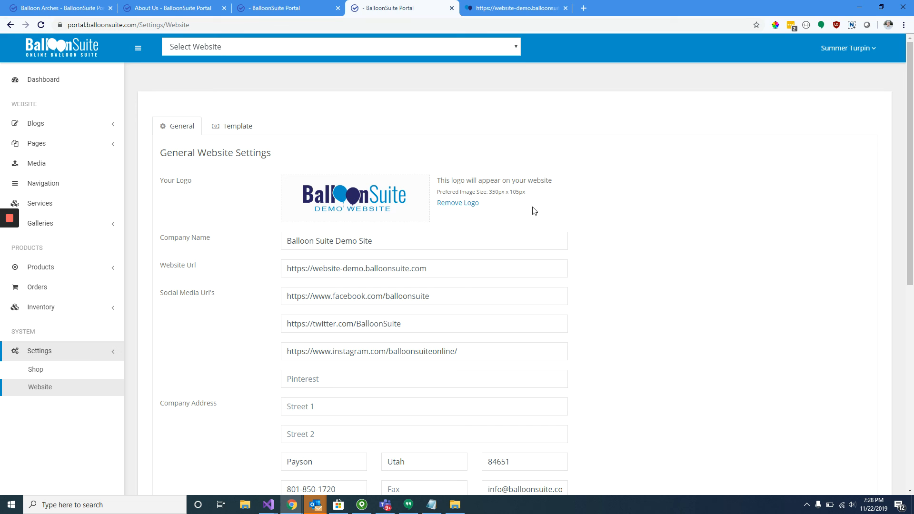
triple_click(348, 245)
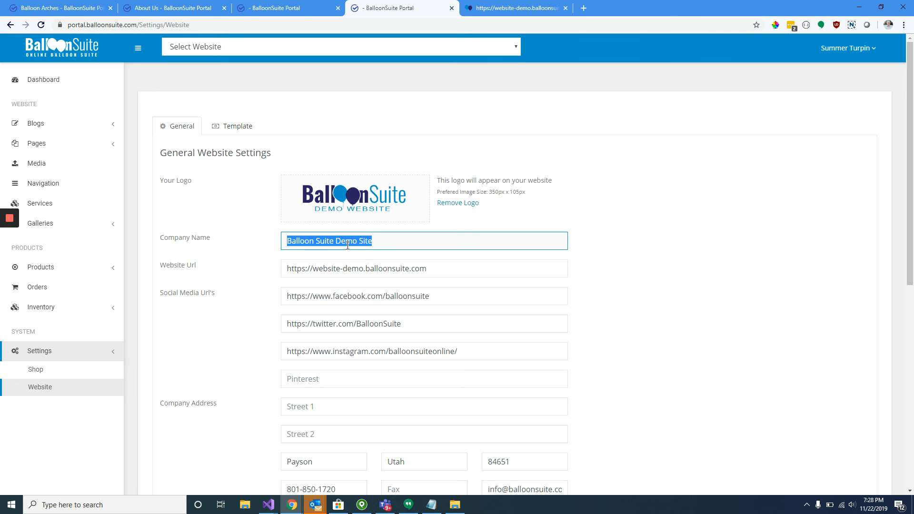
triple_click(319, 271)
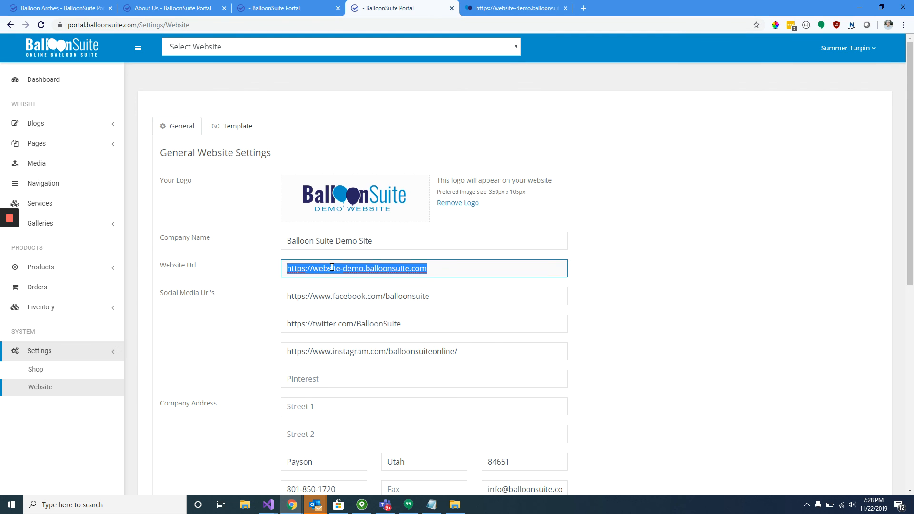
scroll(332, 268, "down", 2)
triple_click(335, 201)
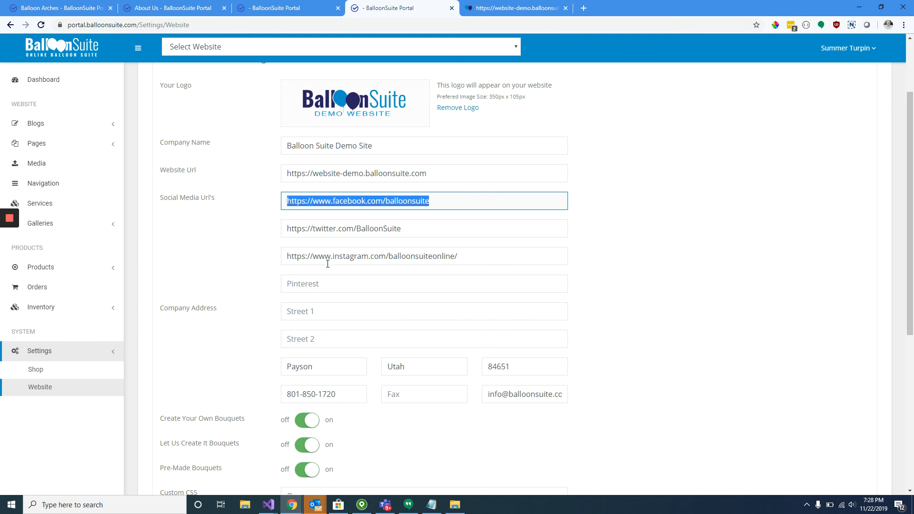
scroll(307, 298, "down", 2)
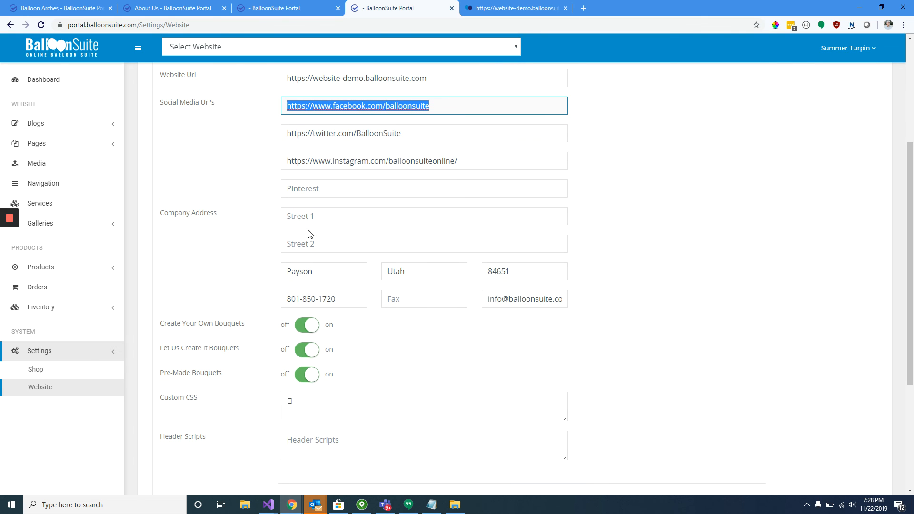
triple_click(340, 299)
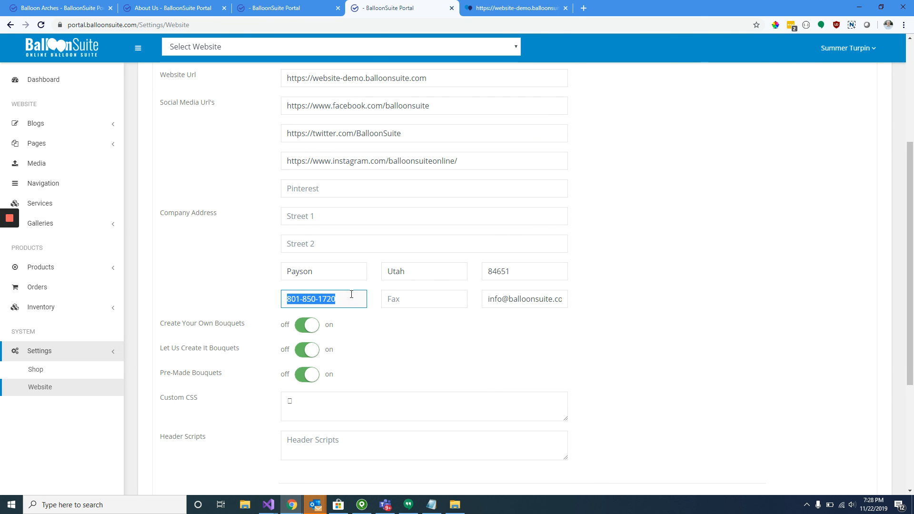
Step: Check where the company phone number appears in the demo website's header, and return to the website settings
scroll(352, 295, "up", 3)
left_click(500, 10)
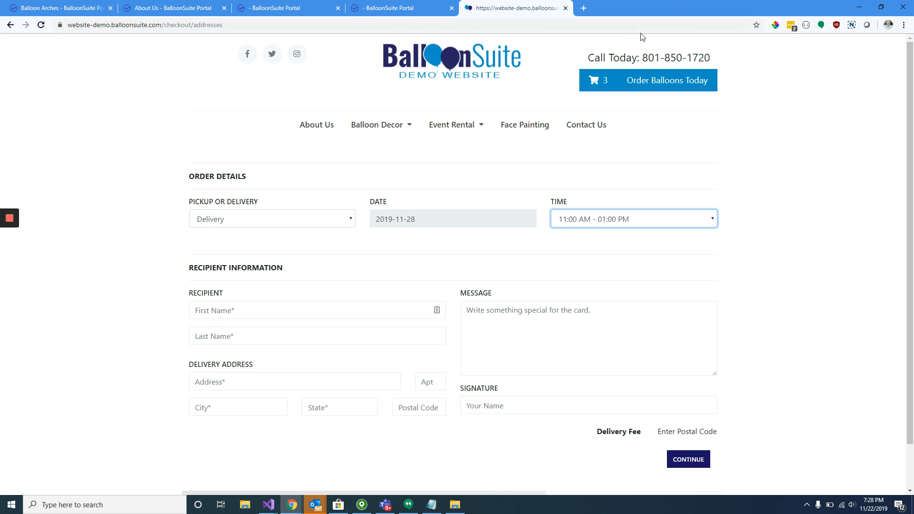
left_click_drag(642, 58, 712, 58)
left_click(411, 5)
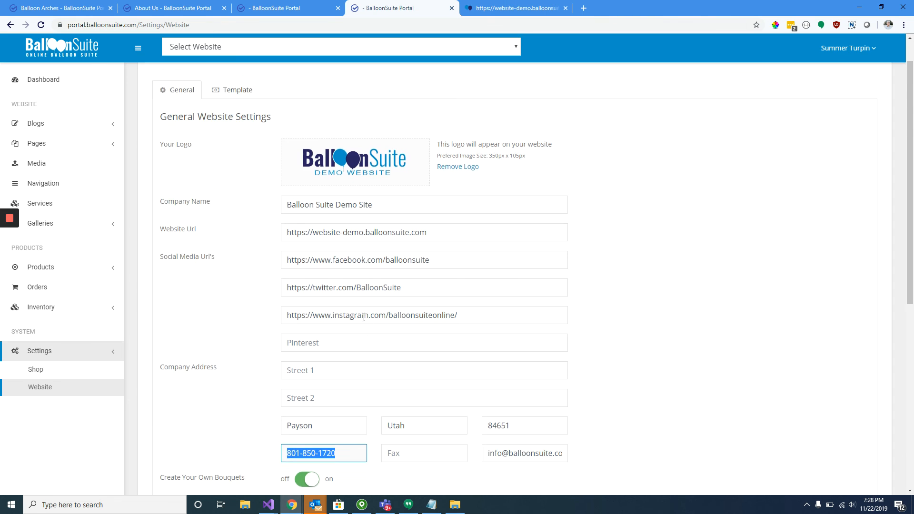
Step: Turn Pre-Made Bouquets off, and switch Create Your Own Bouquets and Let Us Create It Bouquets off and back on
scroll(228, 343, "down", 2)
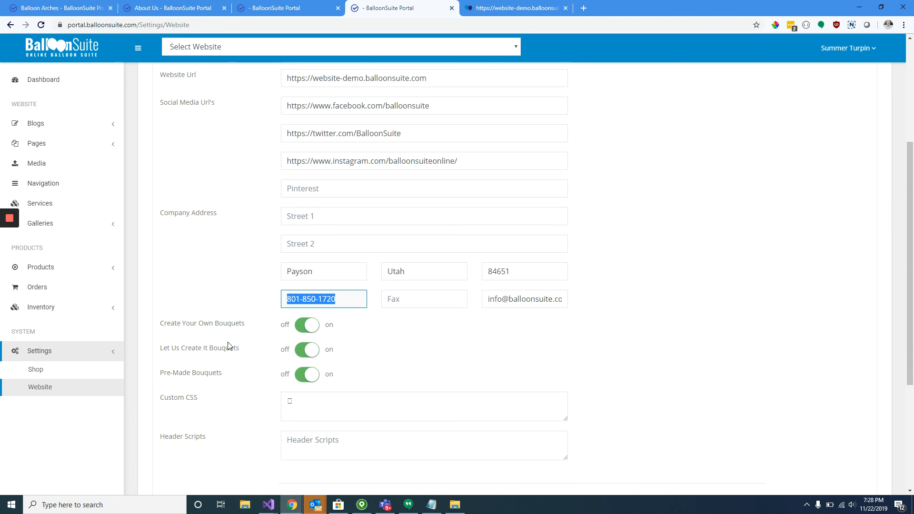
left_click(309, 327)
left_click(308, 350)
left_click(307, 375)
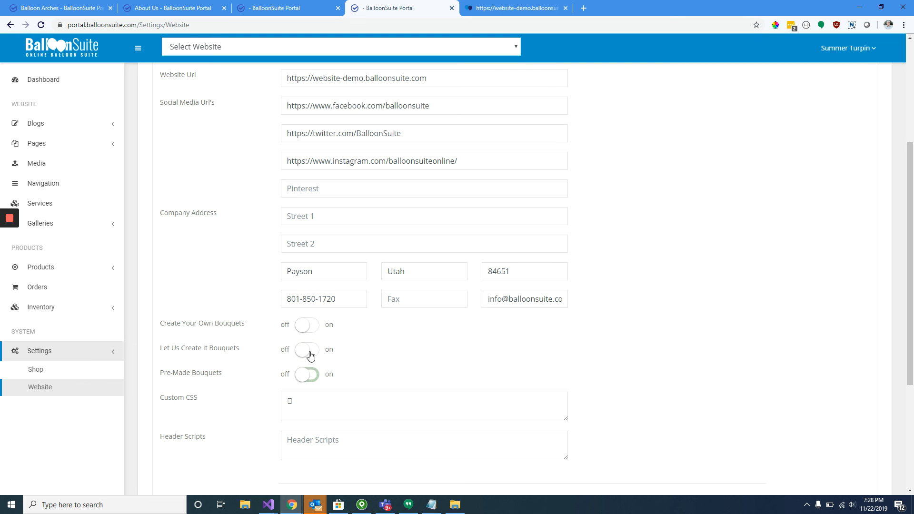
left_click(307, 350)
left_click(307, 326)
Step: Review the ordering options on the demo website's order page, and return to the website settings
left_click(504, 7)
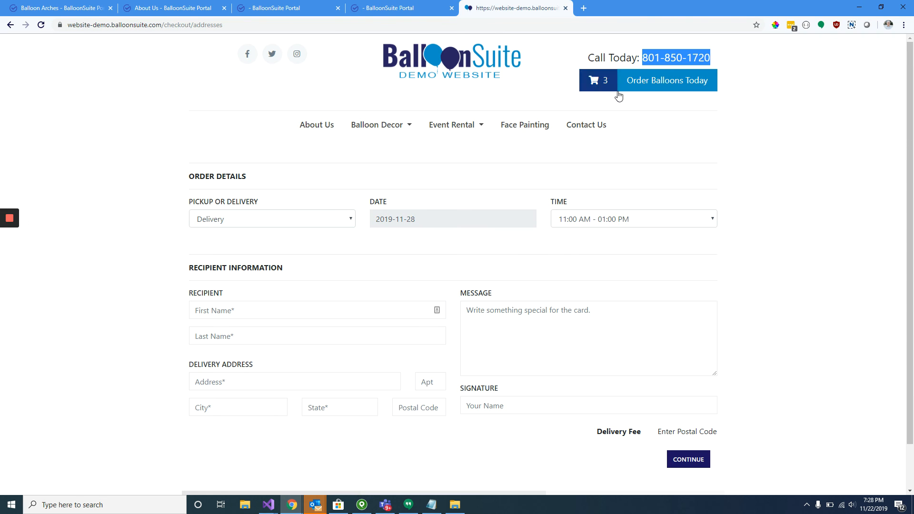
left_click(634, 82)
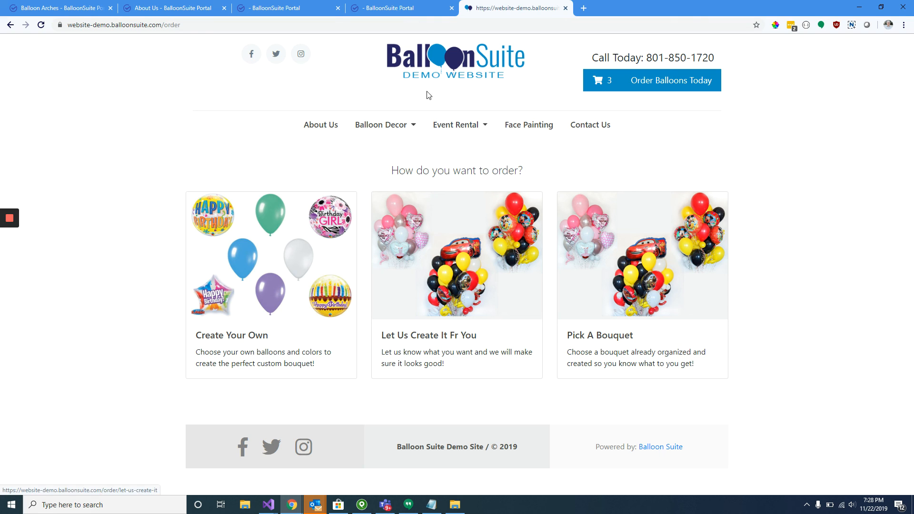
left_click(398, 13)
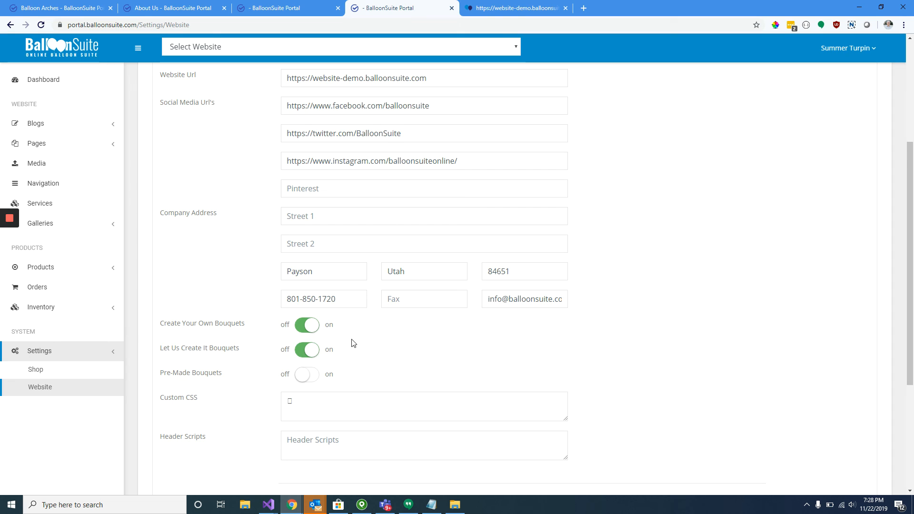
Step: Examine the Custom CSS, Header Scripts, SEO title and Meta description fields in the website settings
scroll(342, 341, "down", 4)
left_click(290, 224)
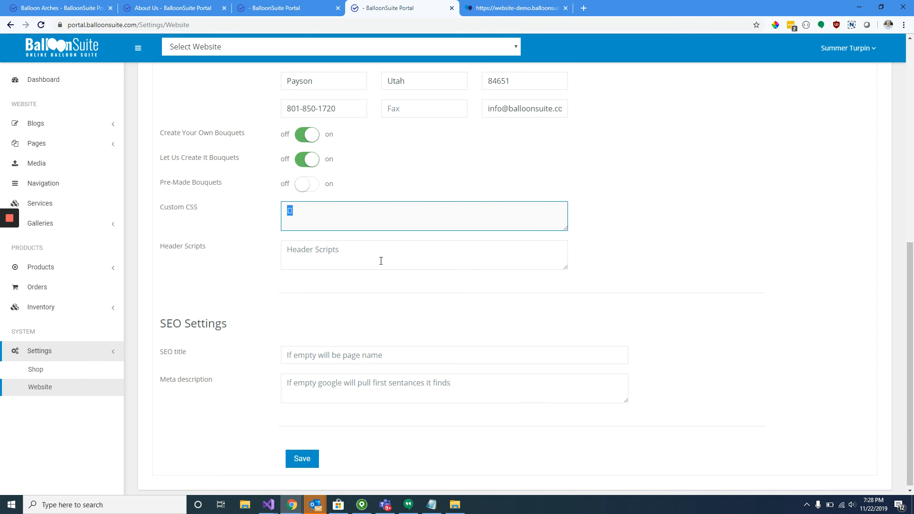
left_click(302, 255)
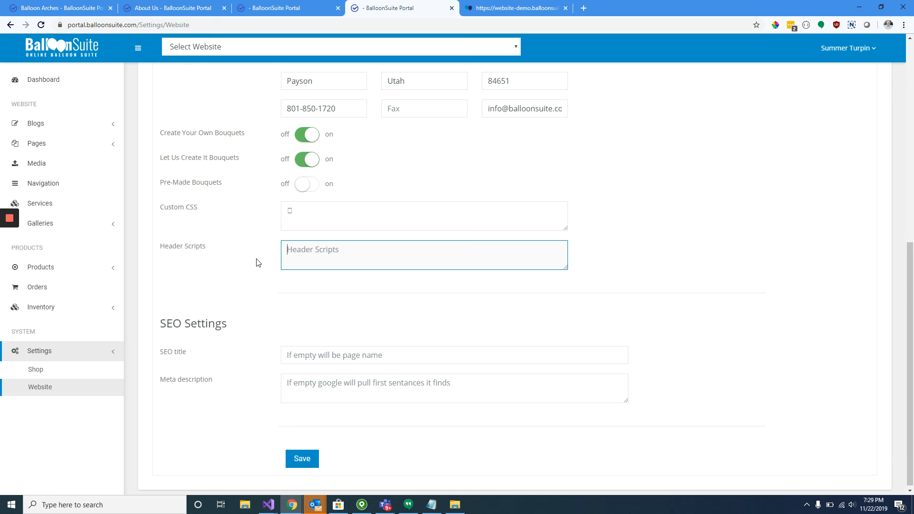
scroll(272, 300, "down", 1)
left_click(310, 353)
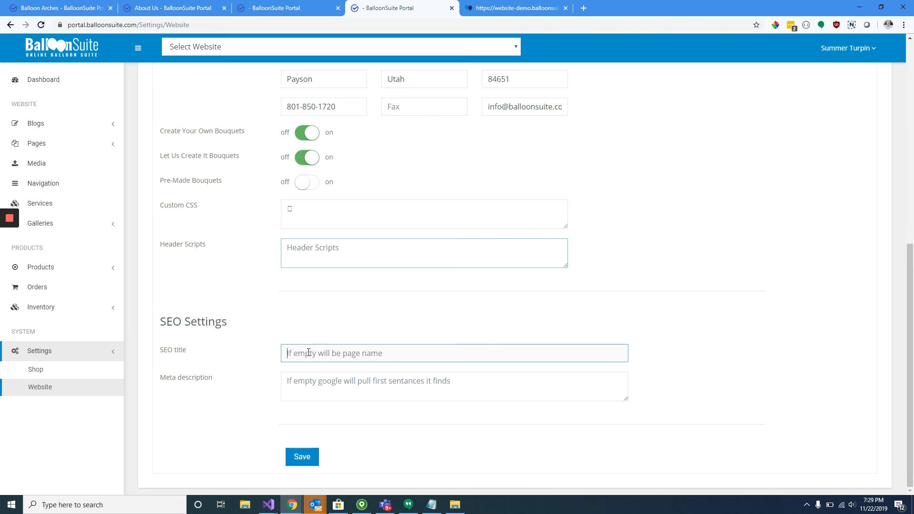
left_click(311, 384)
scroll(235, 336, "up", 8)
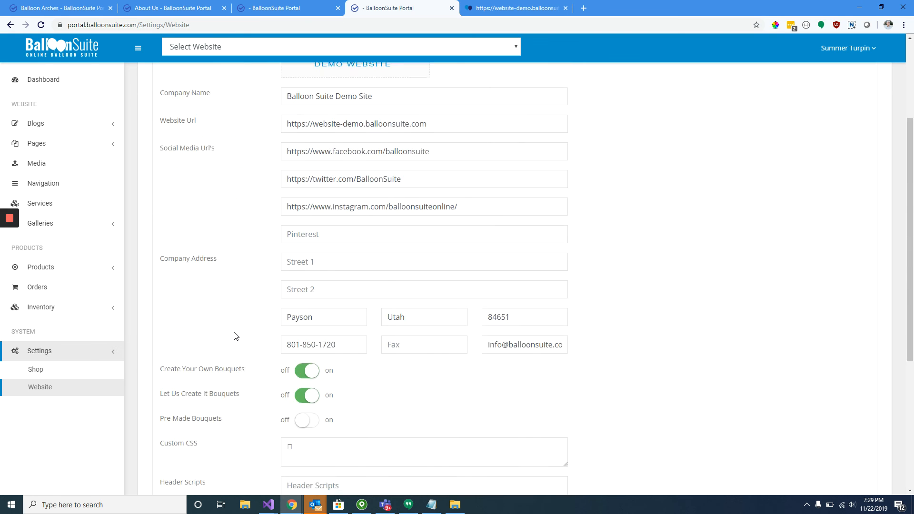
Step: Open the default template settings and compare the header phone number and order button options with the demo website's header
left_click(230, 133)
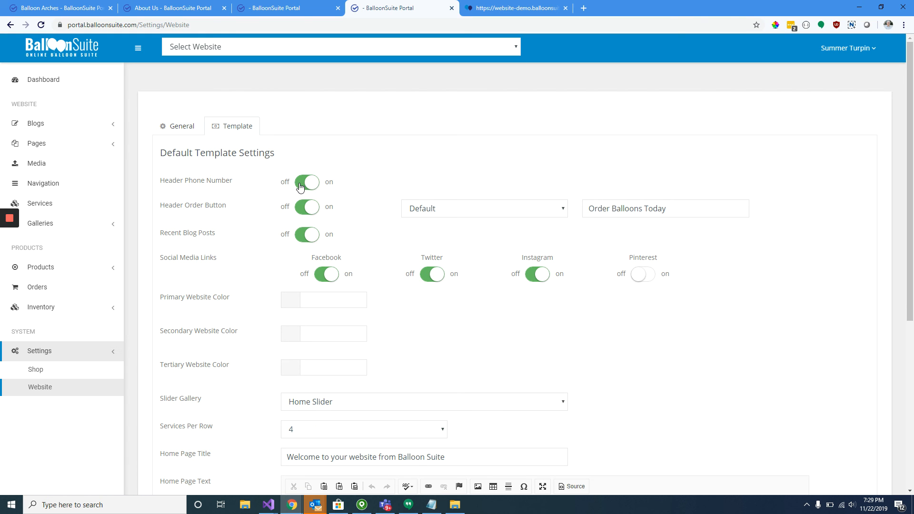
left_click(469, 12)
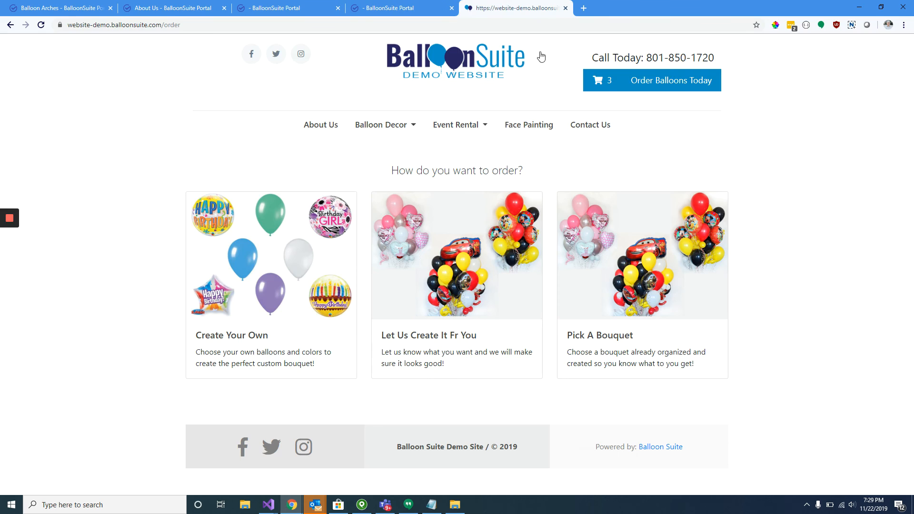
left_click(420, 9)
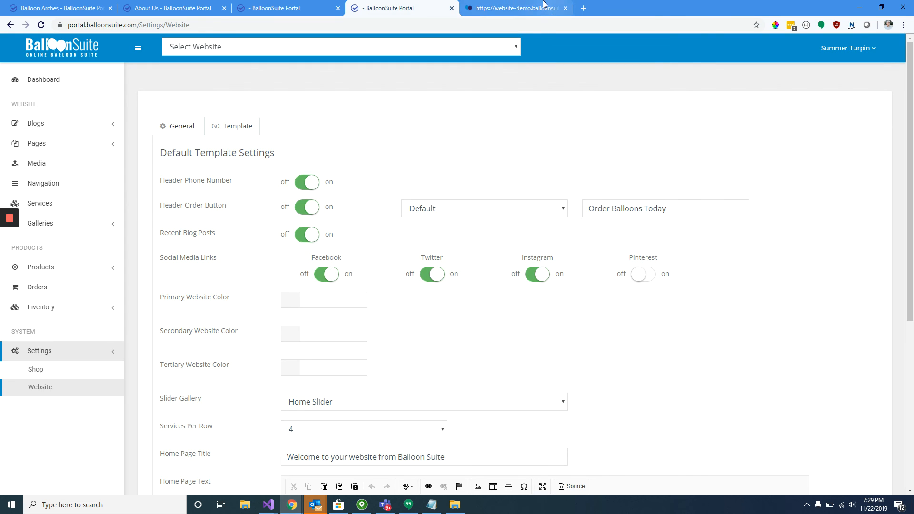
left_click(523, 7)
left_click(404, 10)
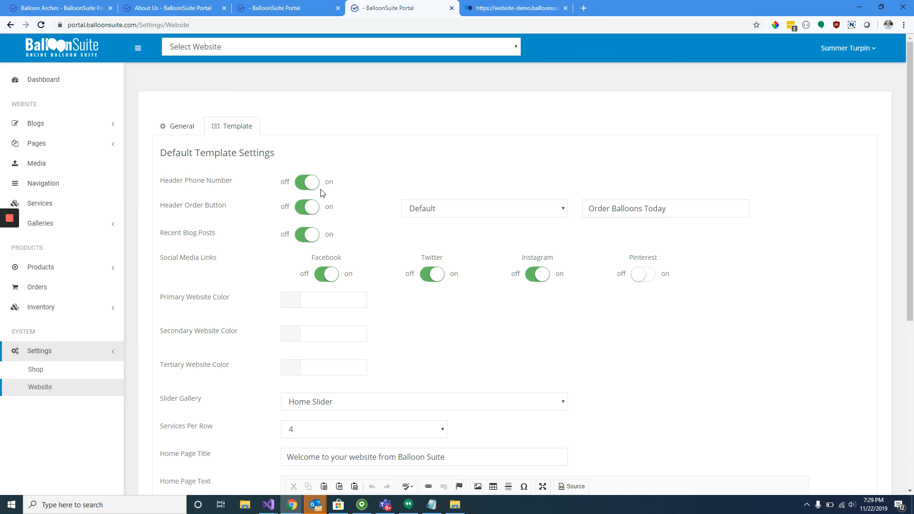
Step: Check the recent blog posts section on the demo website's home page, and return to the template settings
left_click(529, 9)
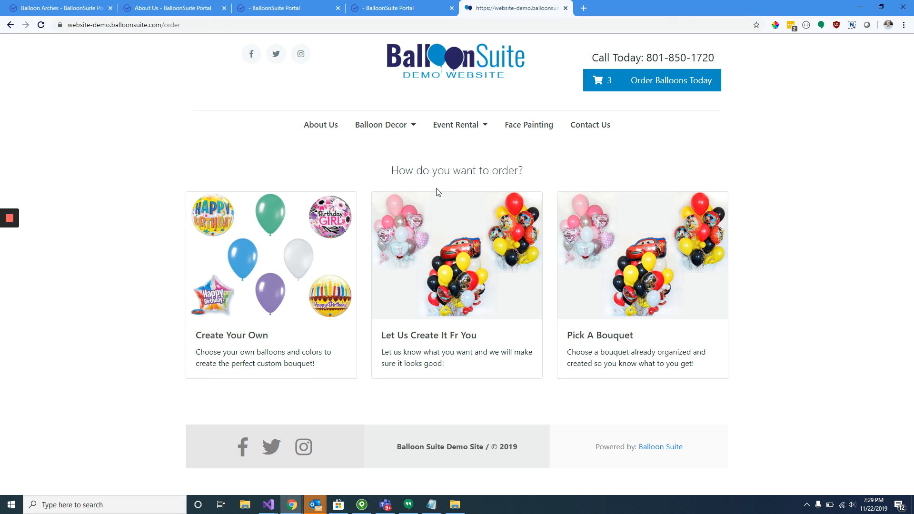
left_click(494, 45)
scroll(408, 211, "down", 5)
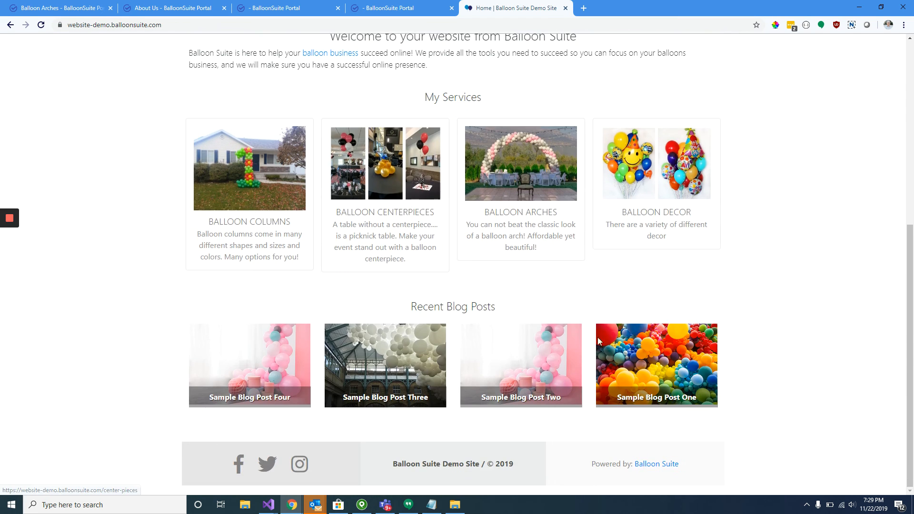
left_click(417, 11)
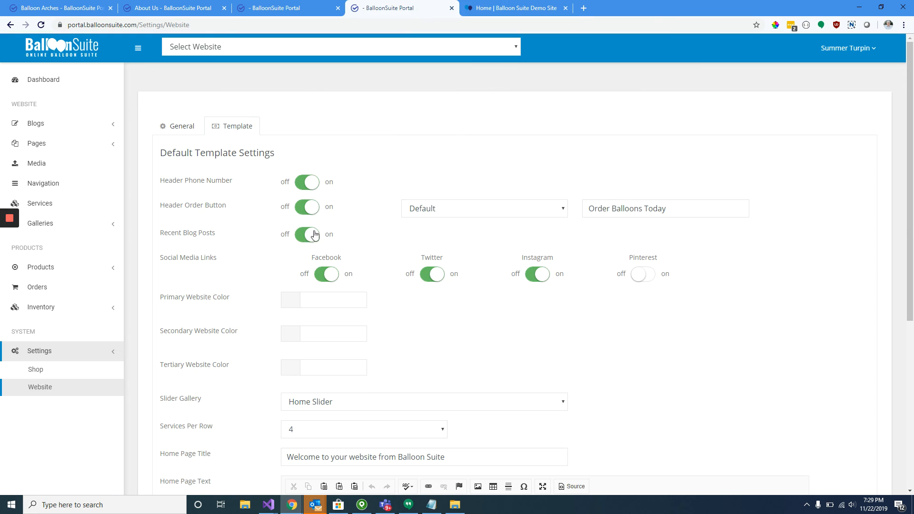
Step: Examine the social media links in the demo website's header, and return to the template settings
left_click(504, 8)
scroll(233, 128, "up", 5)
scroll(233, 127, "up", 1)
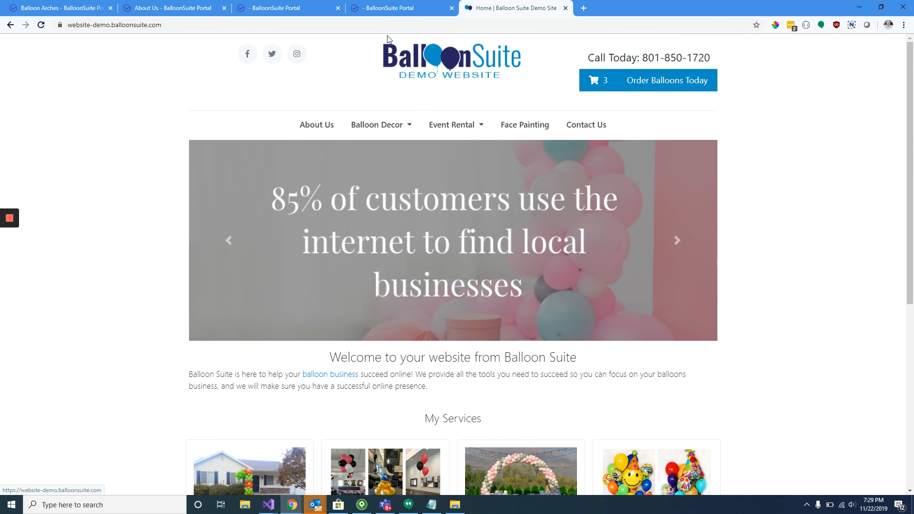
left_click(389, 8)
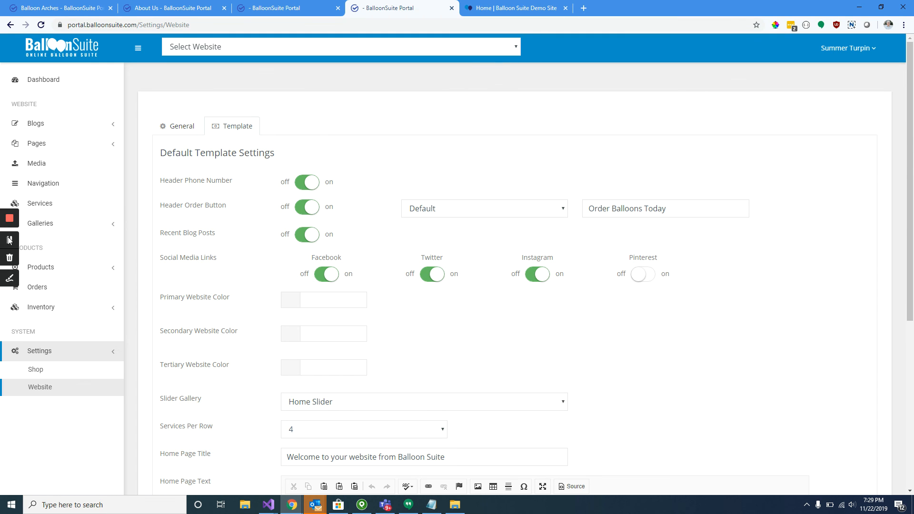
Step: Turn on the Pinterest social media link and look at the demo website's header again
left_click(642, 280)
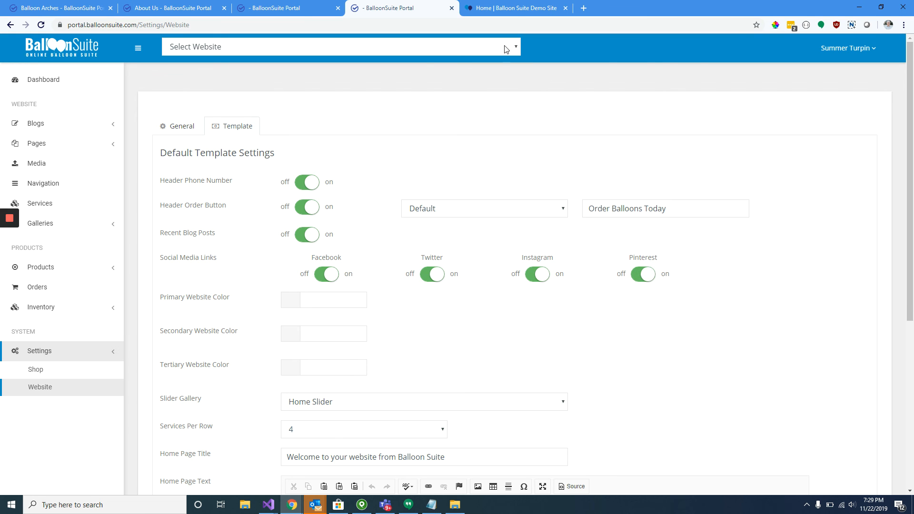
left_click(515, 8)
left_click(395, 8)
Step: Pick the purple #b72fd9 as the primary website color
scroll(387, 223, "down", 2)
left_click(350, 205)
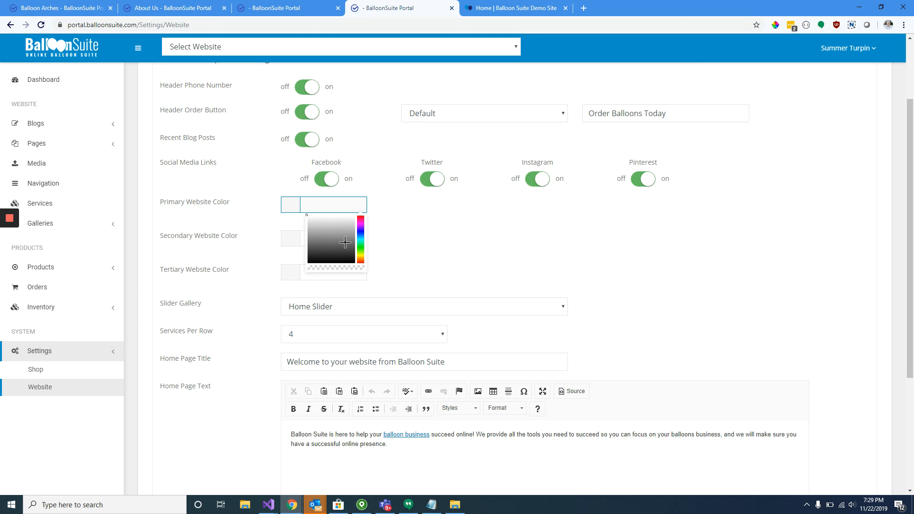
left_click(360, 225)
left_click(345, 223)
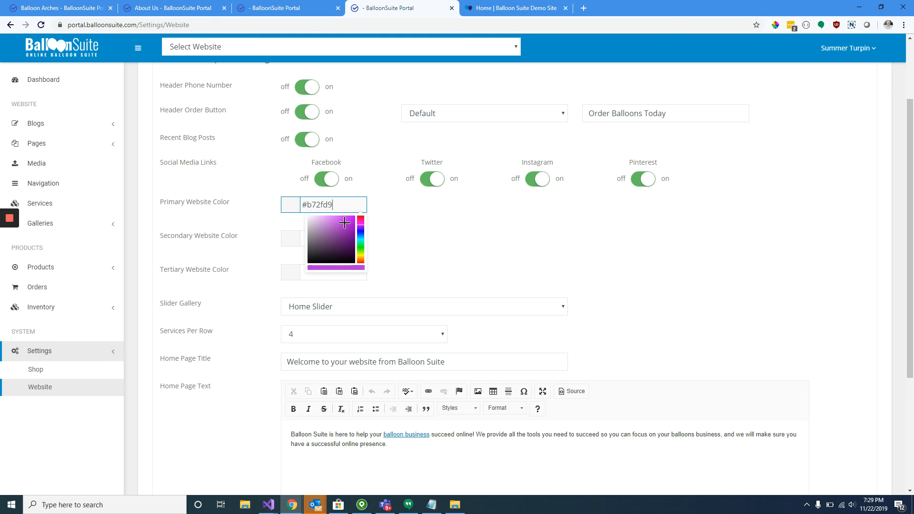
left_click(414, 224)
Step: Set the primary website color to #444444
left_click_drag(333, 205, 307, 205)
left_click(467, 221)
type("444444")
left_click(412, 236)
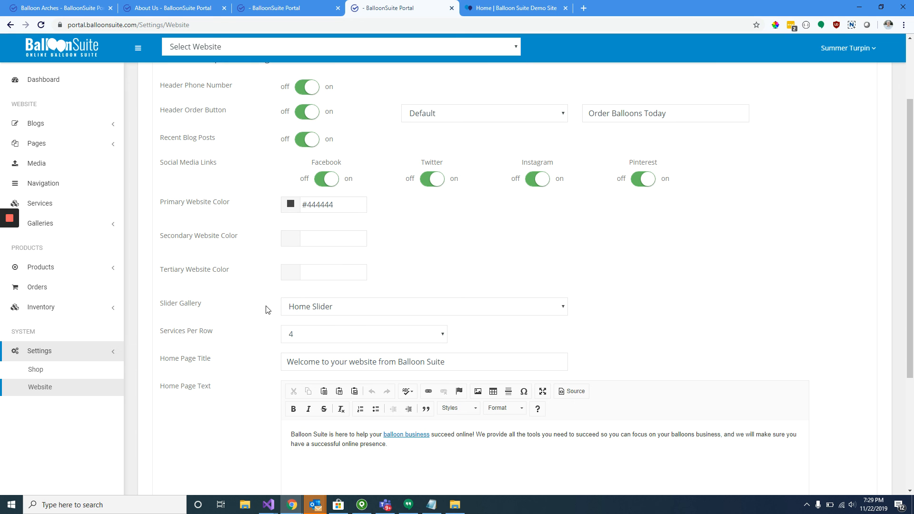
Step: Advance the image slider on the demo website's home page, and return to the template settings
left_click(524, 8)
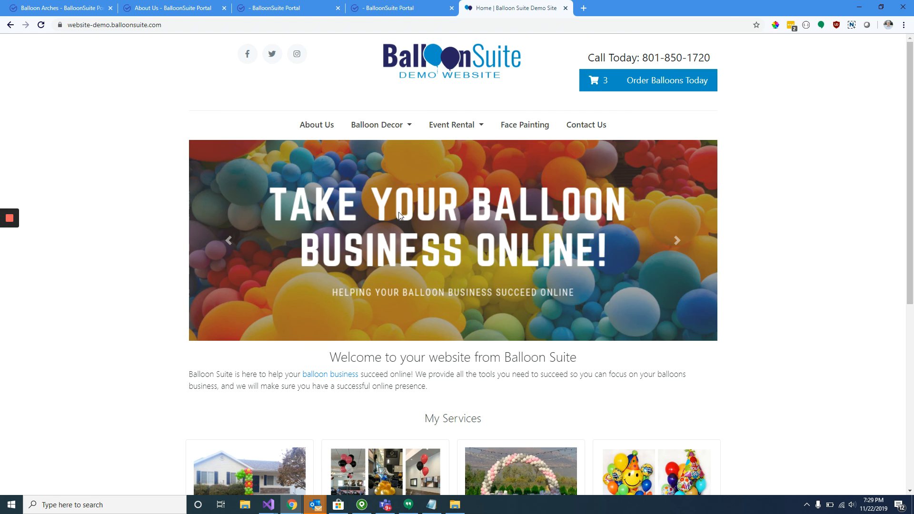
left_click(681, 245)
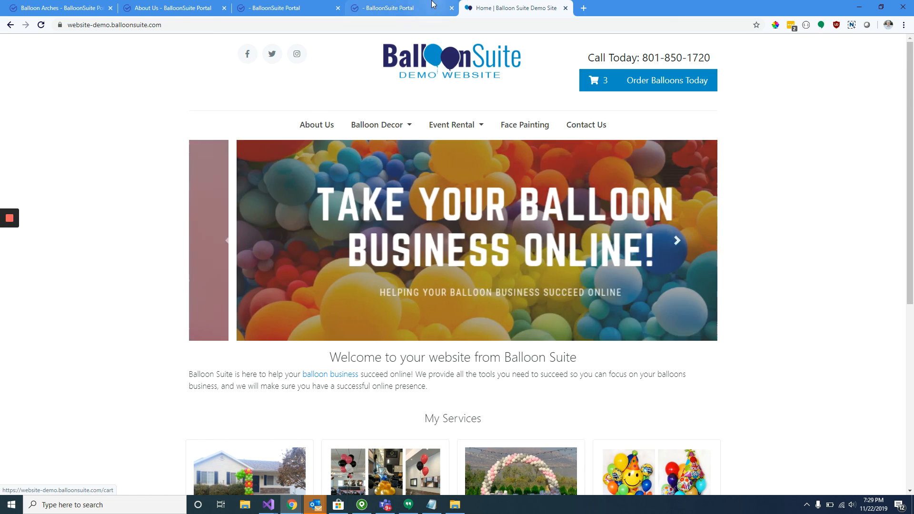
left_click(390, 8)
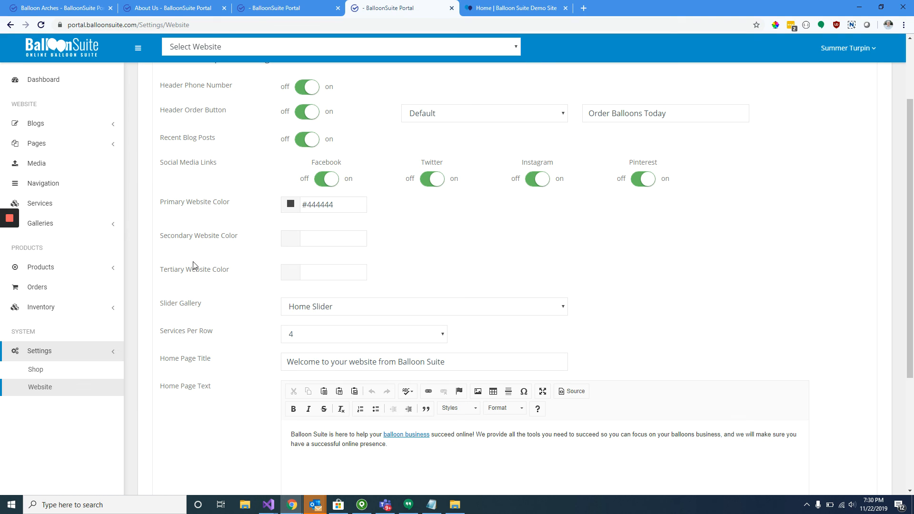
Step: Review the available Slider Gallery options and keep Home Slider selected
triple_click(173, 300)
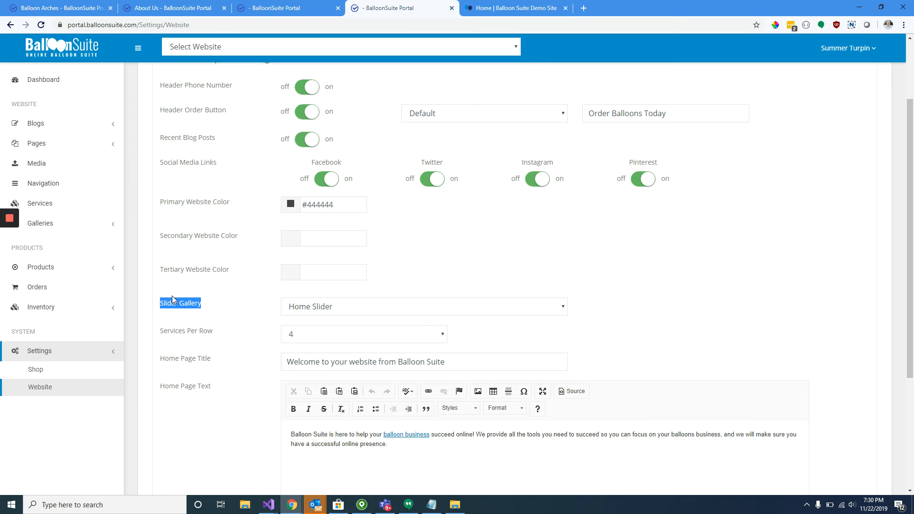
left_click(315, 308)
left_click(331, 333)
left_click(336, 313)
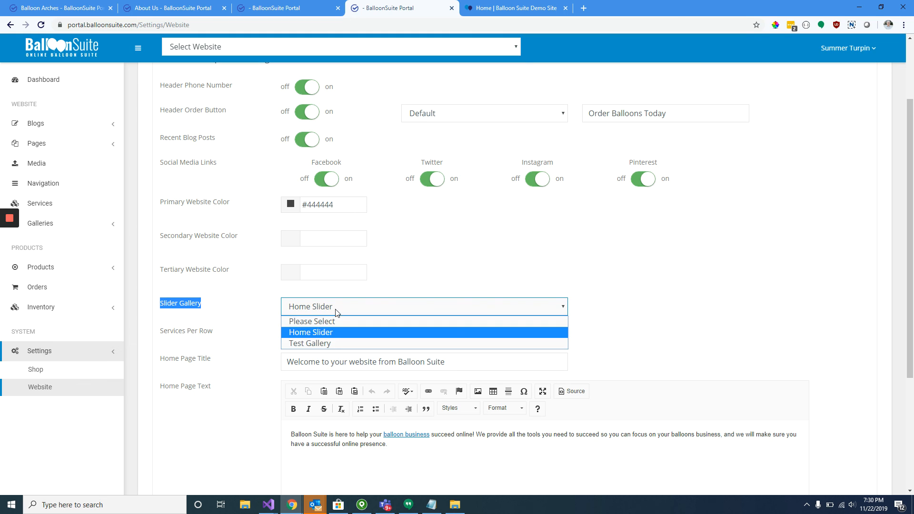
left_click(331, 333)
left_click(215, 311)
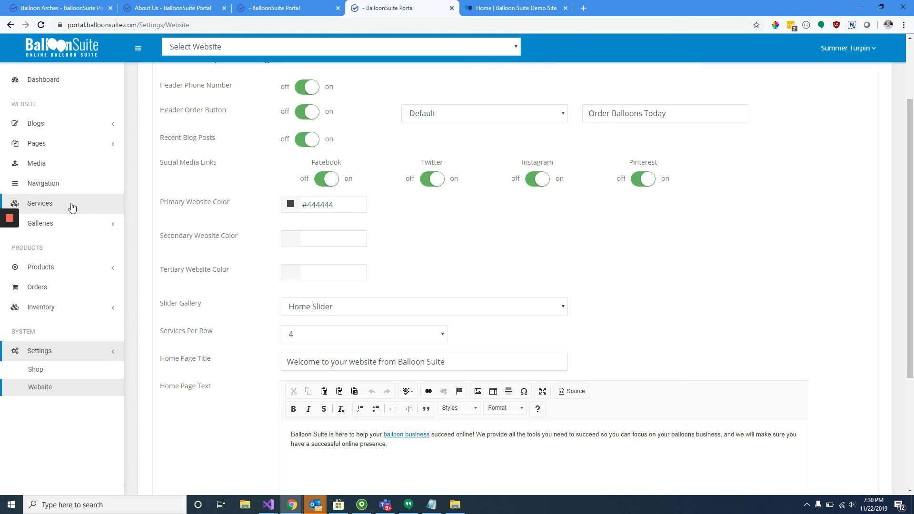
Step: View the images of the Home Slider gallery in a separate tab, and return to the template settings
left_click(62, 222)
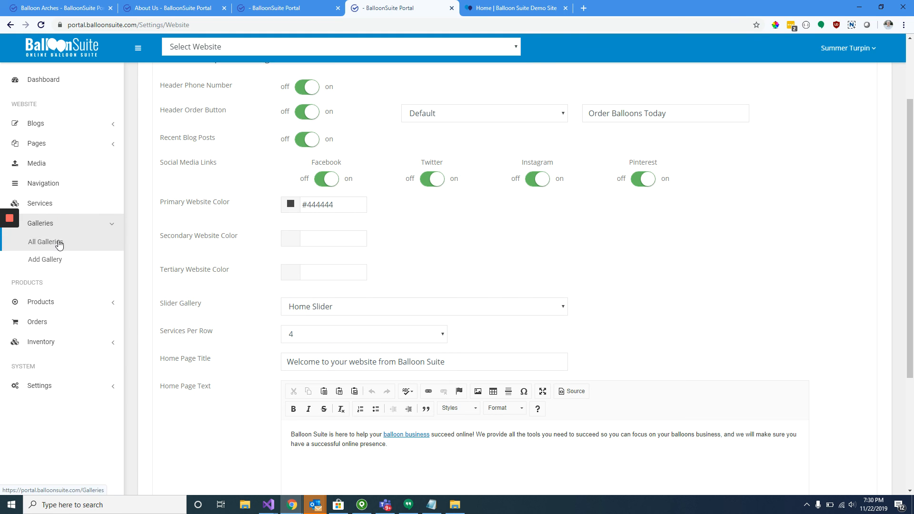
middle_click(58, 243)
left_click(490, 8)
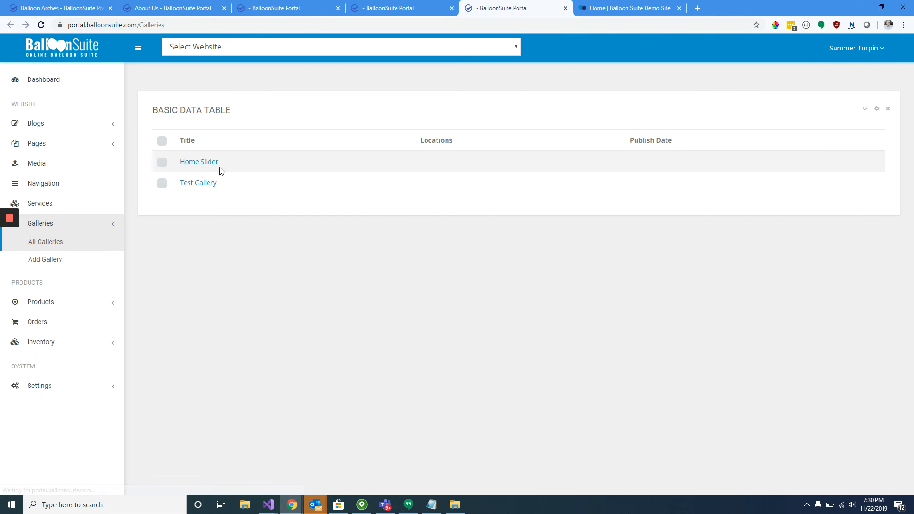
left_click(209, 163)
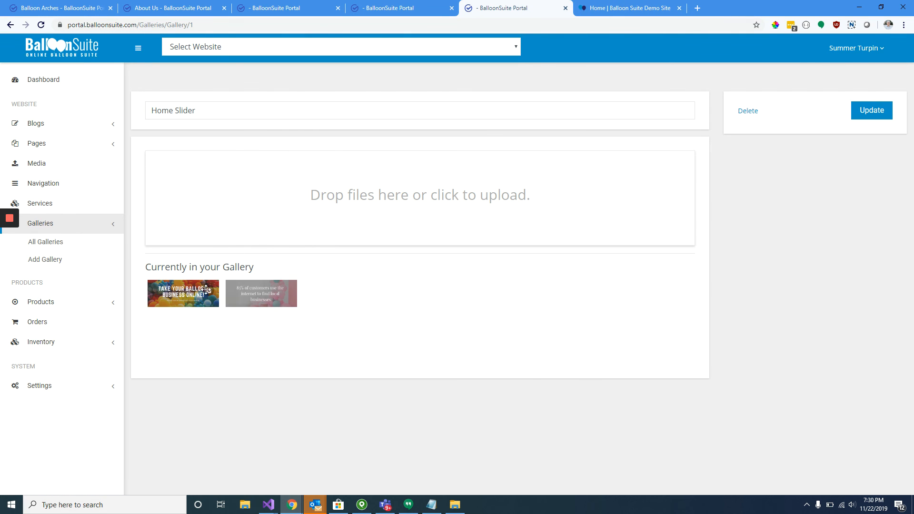
left_click(406, 14)
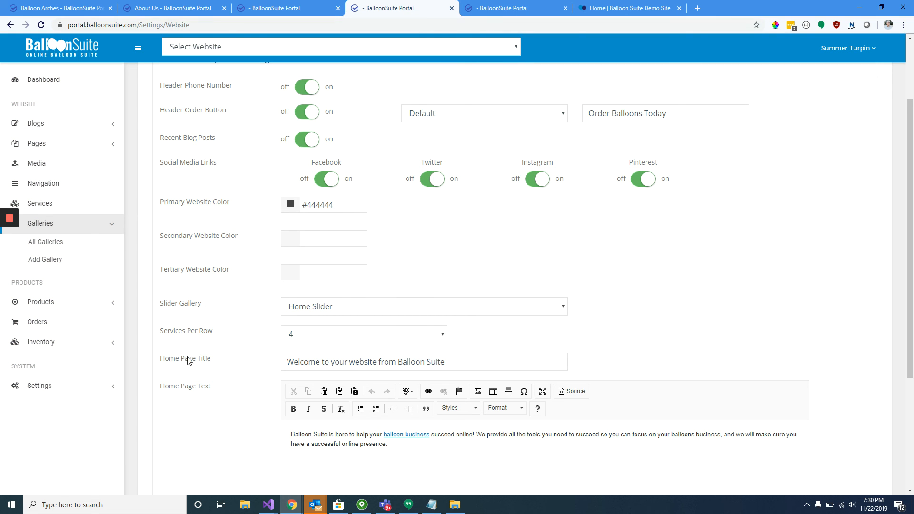
Step: Set Services Per Row to 3 and check the My Services section on the demo website's home page
left_click(306, 338)
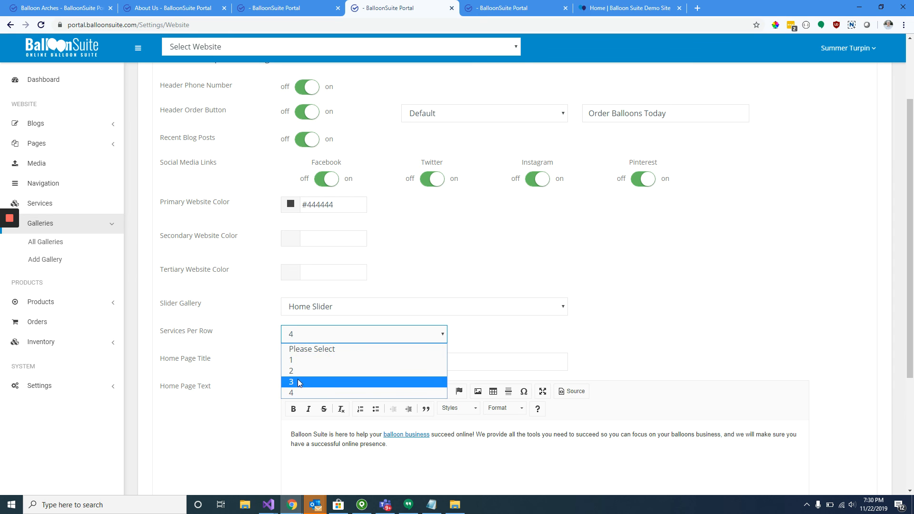
left_click(301, 383)
left_click(612, 8)
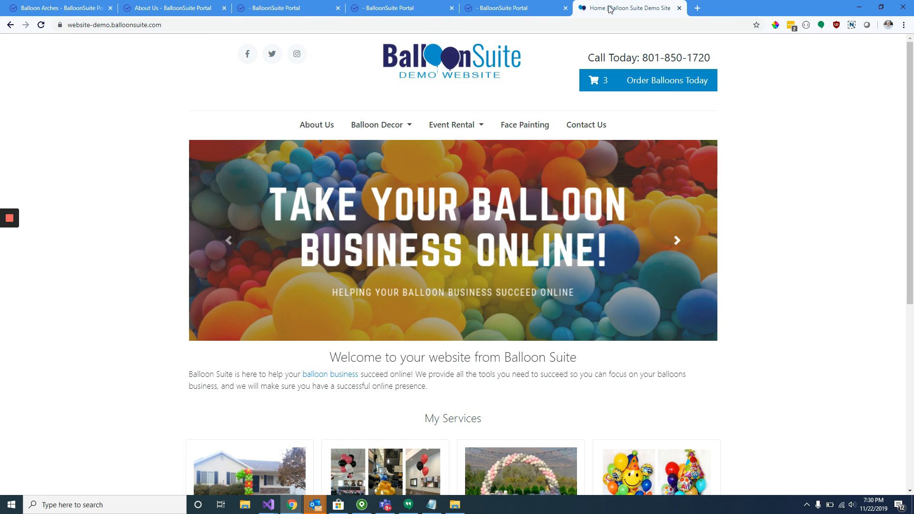
scroll(320, 252, "down", 5)
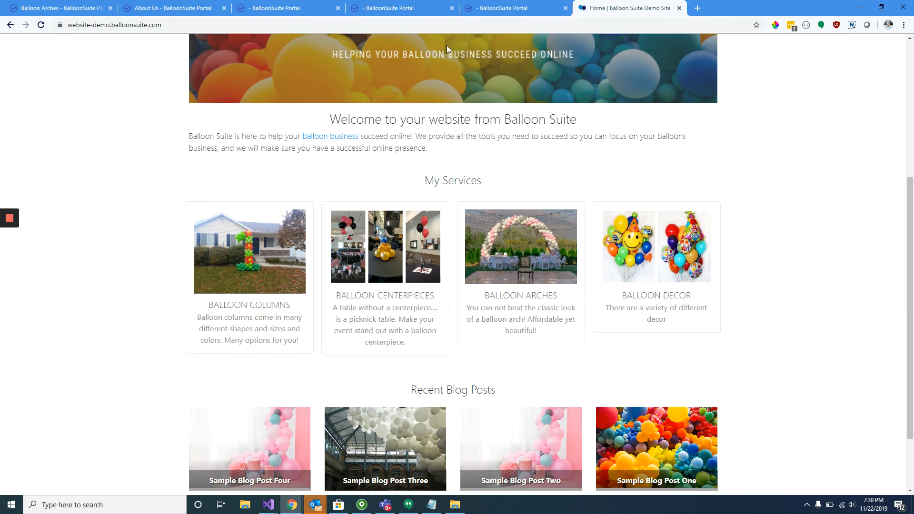
Step: Return to the template settings and close the tab with the Home Slider gallery
left_click(482, 25)
left_click(486, 11)
left_click(413, 9)
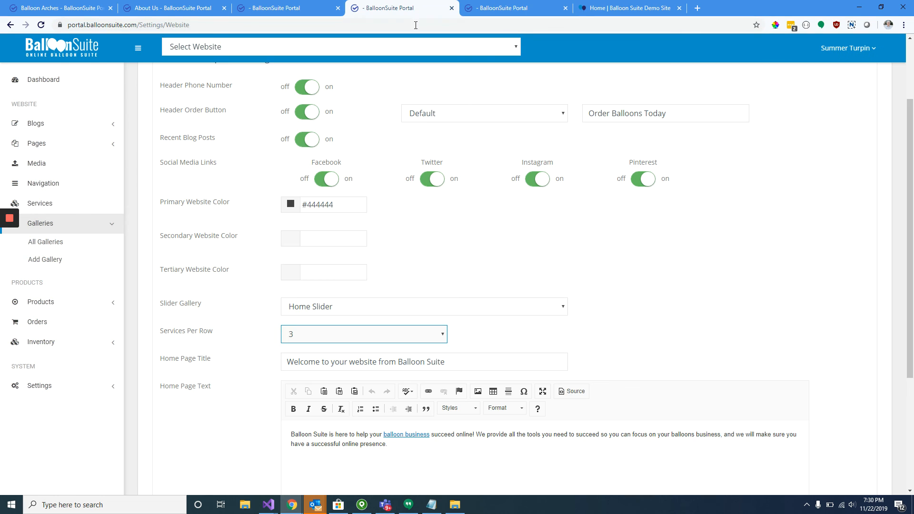
left_click(565, 8)
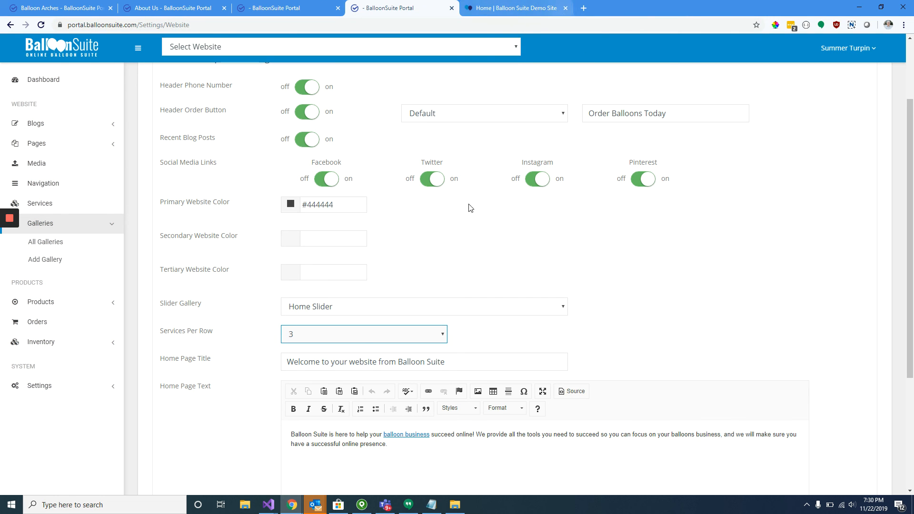
Step: Compare the home page title and text in the template settings with the welcome section on the demo website
left_click_drag(292, 362, 379, 362)
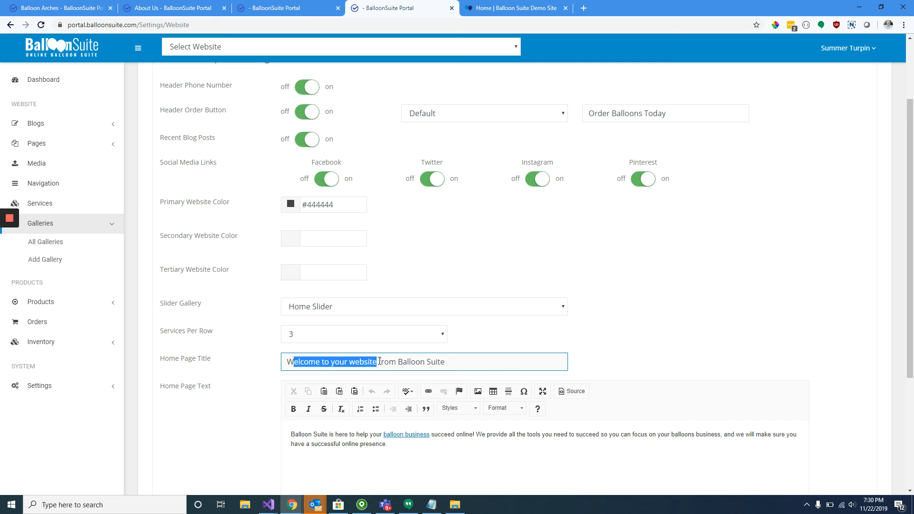
scroll(305, 353, "down", 2)
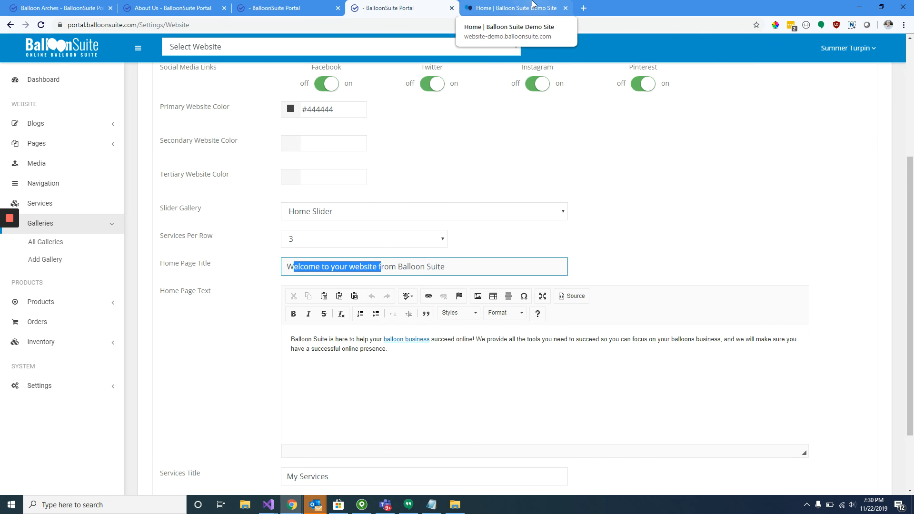
left_click(543, 8)
left_click_drag(335, 122, 443, 152)
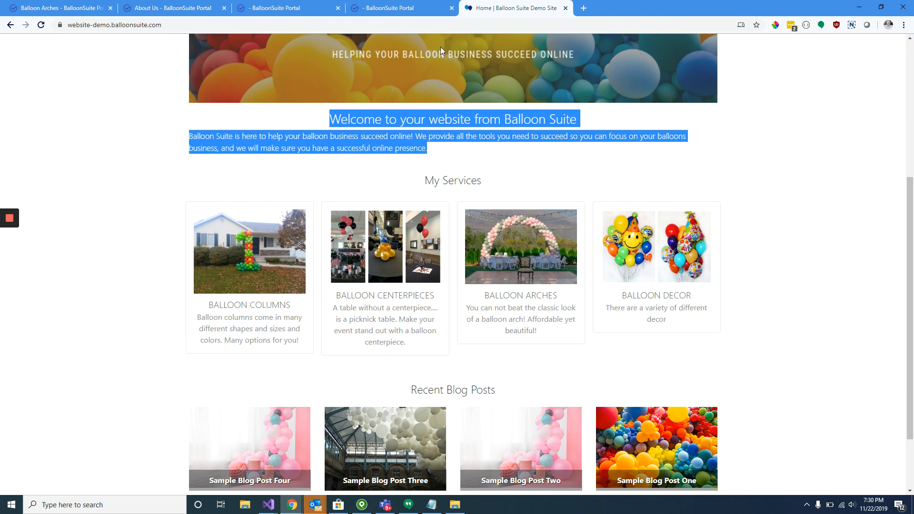
Step: Compare the Services Title in the template settings with the services heading on the demo website's home page
left_click(422, 8)
scroll(349, 324, "down", 2)
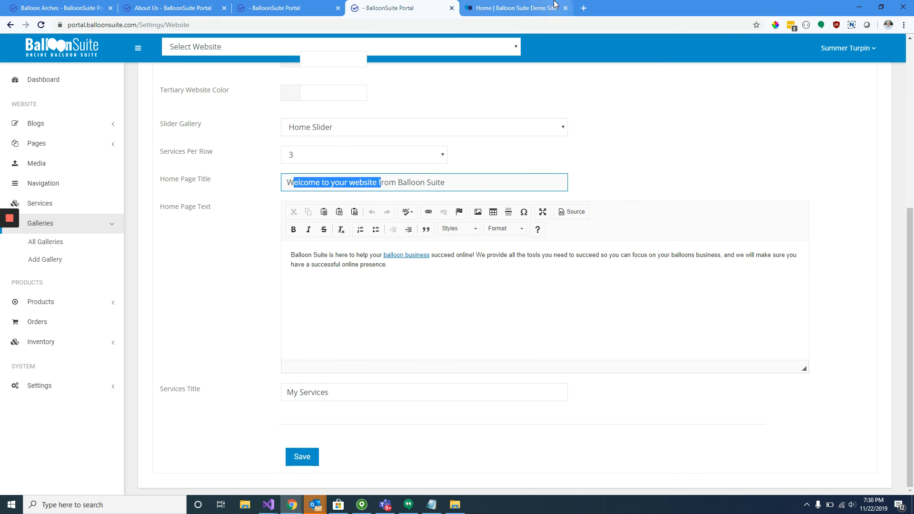
left_click_drag(350, 383, 286, 383)
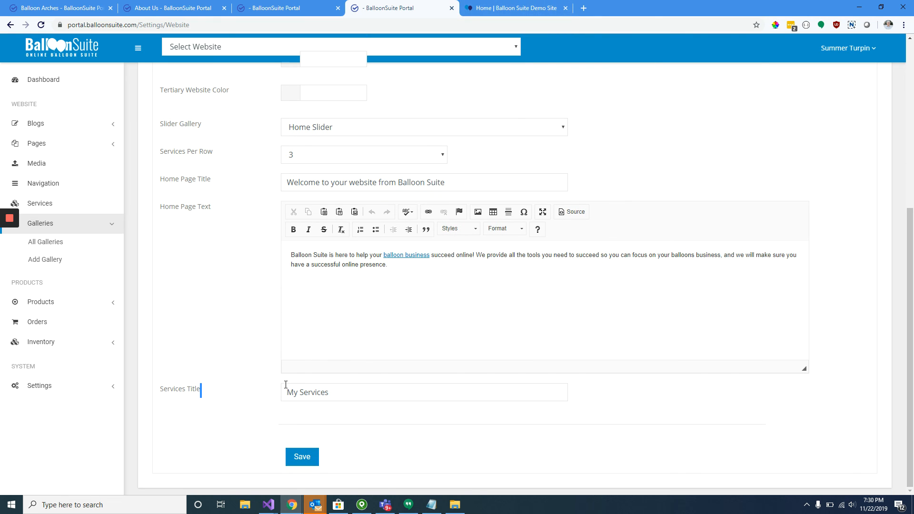
left_click(501, 11)
left_click_drag(485, 187, 417, 181)
Step: Review the default template settings once more against the demo website's home page, and show the Shop and Website settings entries
left_click(442, 7)
scroll(265, 375, "up", 6)
left_click(537, 6)
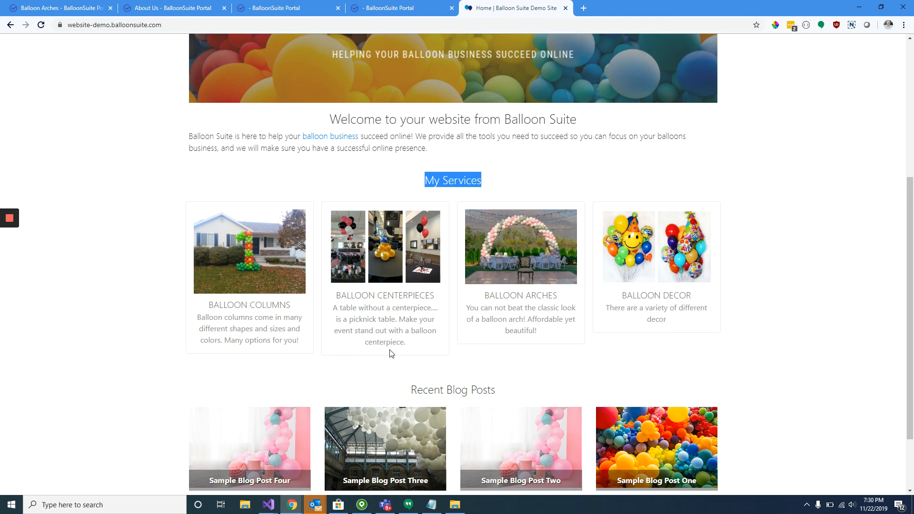
scroll(381, 305, "up", 5)
left_click(422, 7)
scroll(403, 274, "up", 1)
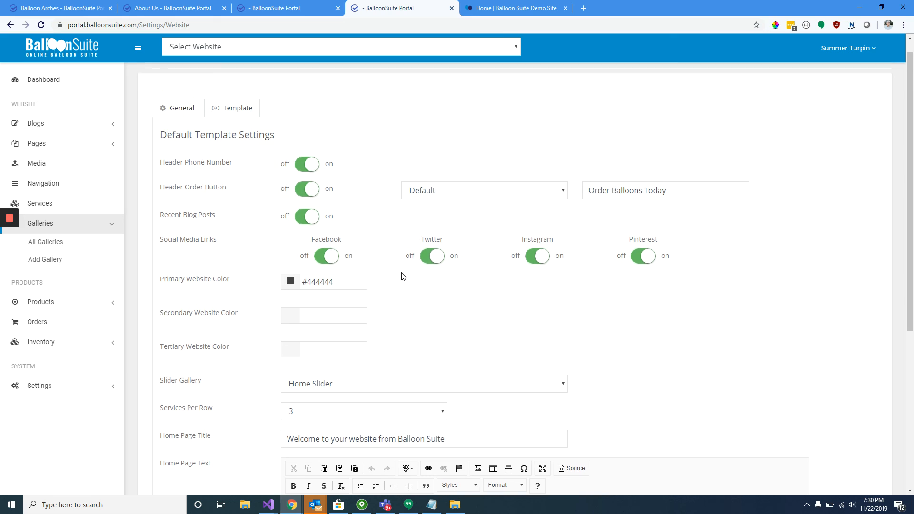
left_click(98, 387)
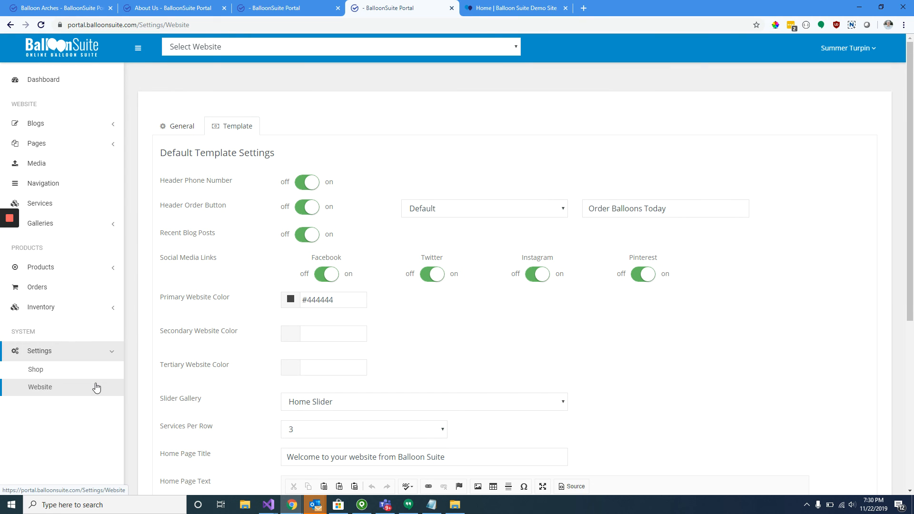
Step: Open the account profile and review the first name, last name, email and Update Password fields
left_click(846, 51)
left_click(852, 67)
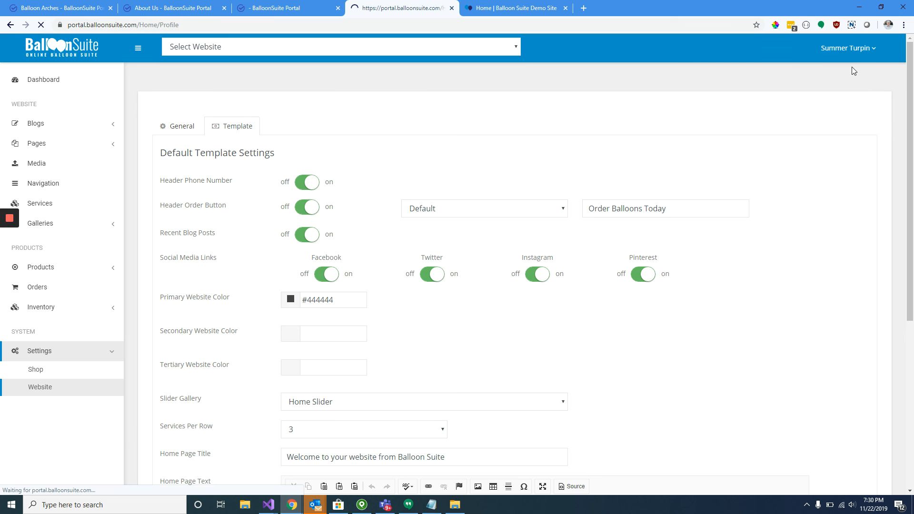
left_click_drag(333, 139, 259, 140)
left_click(342, 140)
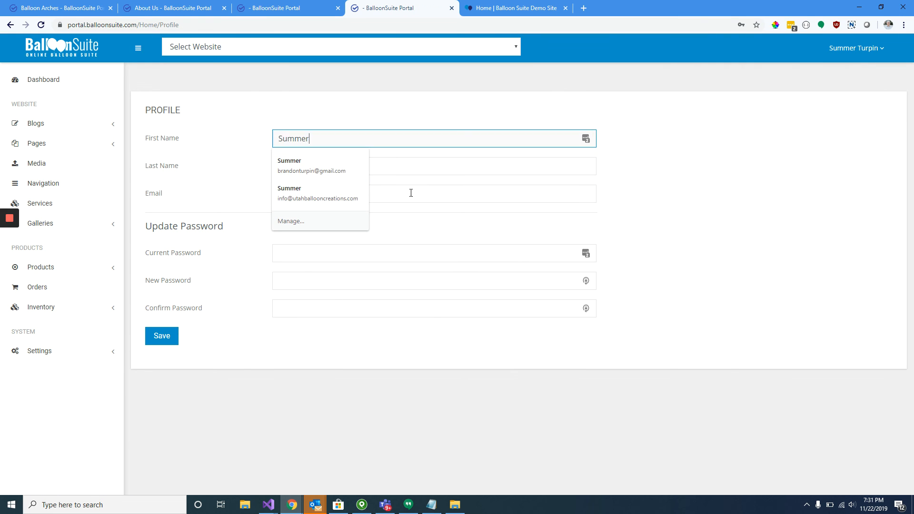
left_click(454, 184)
left_click_drag(416, 194, 259, 200)
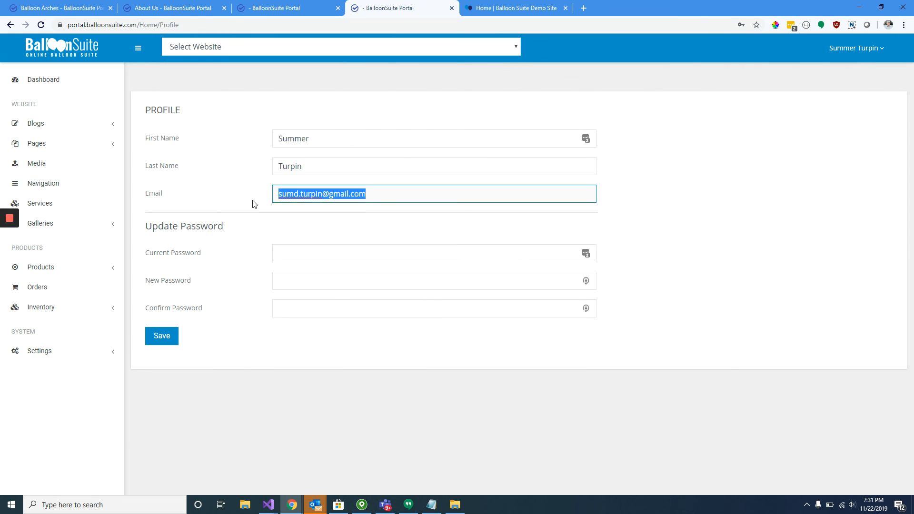
left_click(296, 249)
left_click(373, 223)
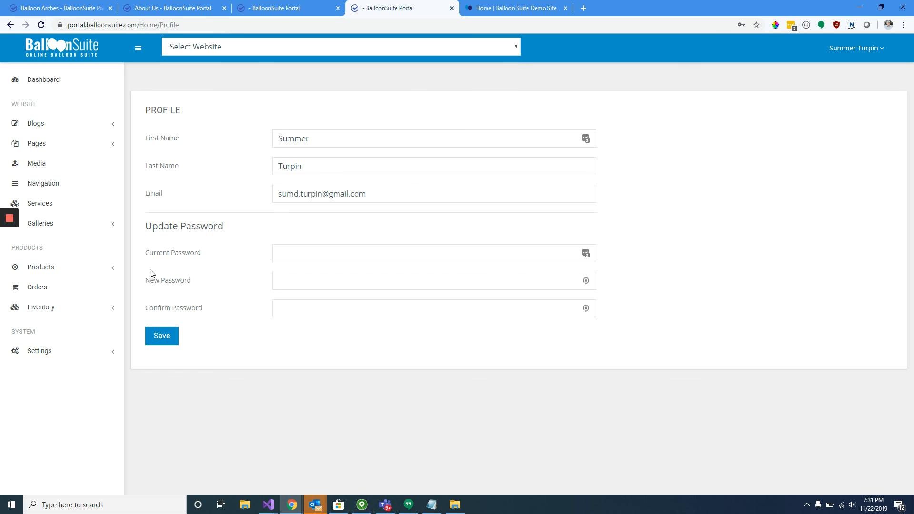
mouse_move(10, 222)
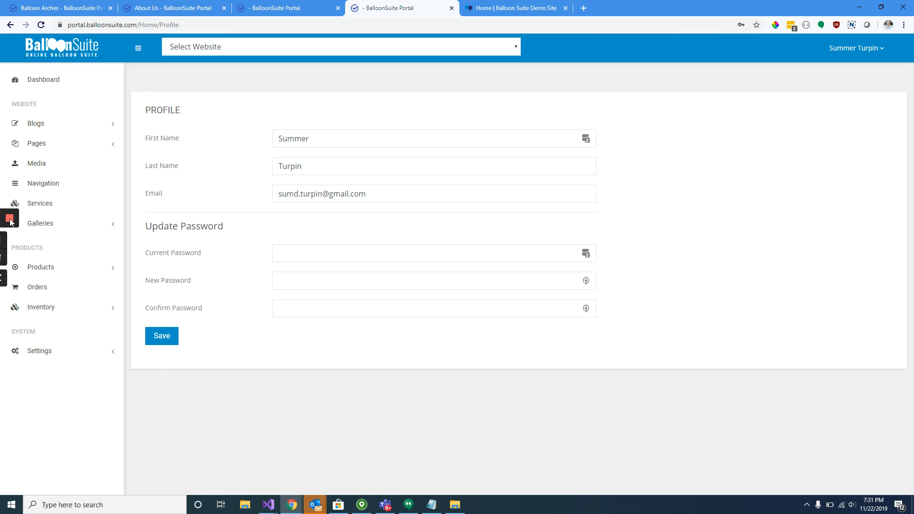